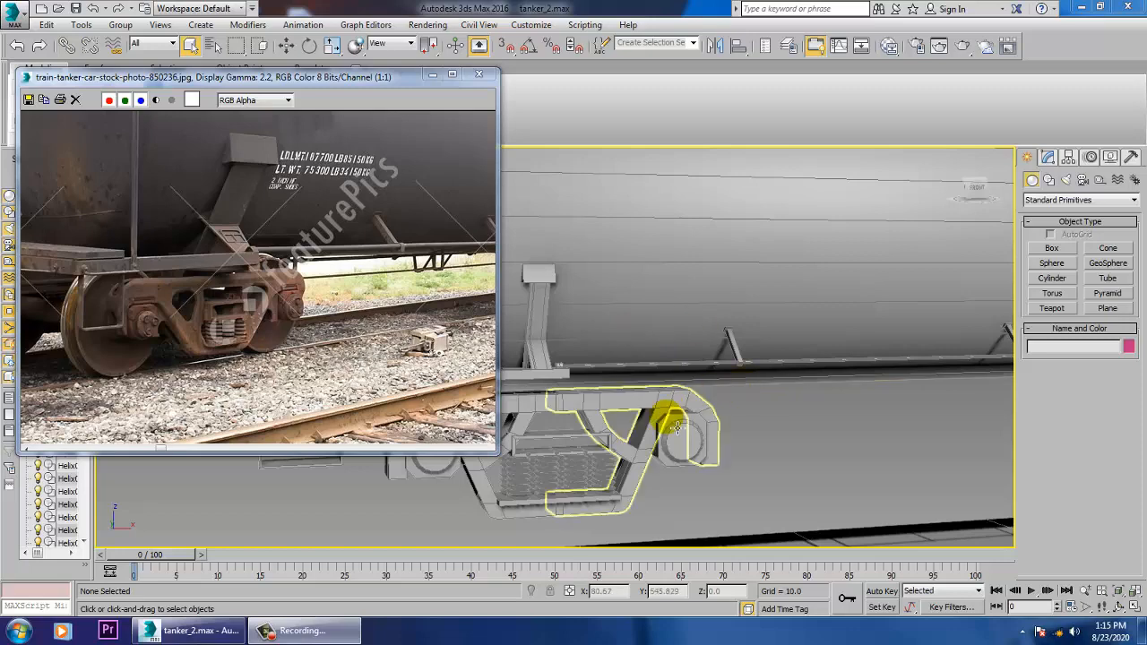
- Delete the stray object lying below the coupler, beyond the end of the tanker's wheel truck
middle_click_drag(677, 424, 834, 404, "alt")
middle_click_drag(661, 397, 532, 500, "alt")
left_click(527, 441)
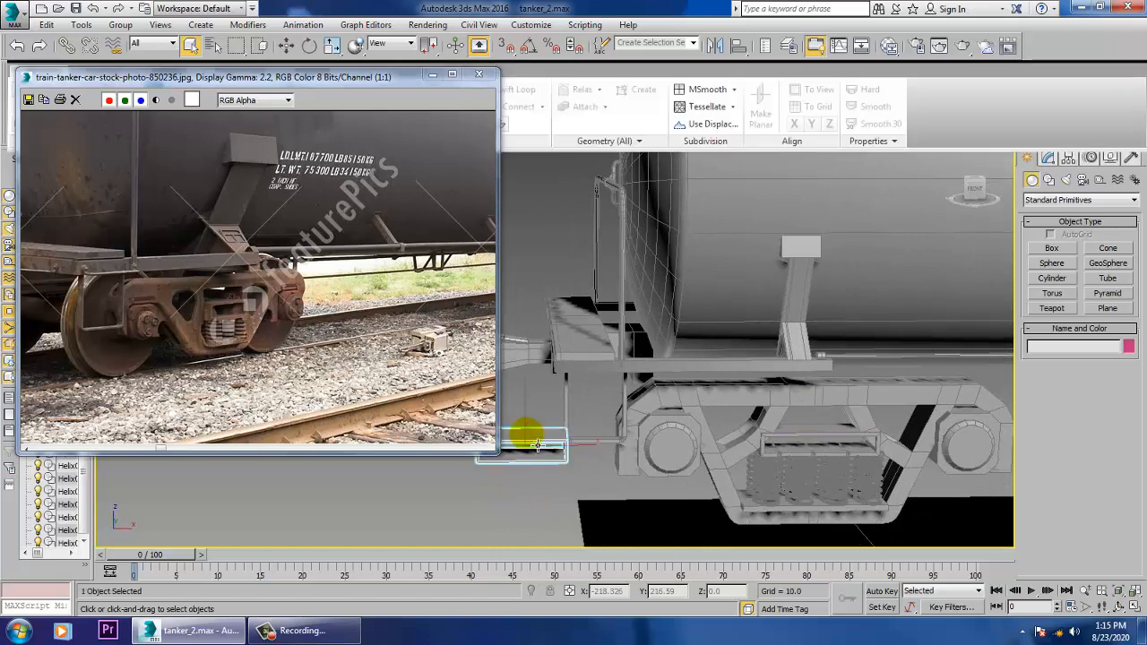
key("Delete")
middle_click_drag(703, 413, 761, 413, "alt")
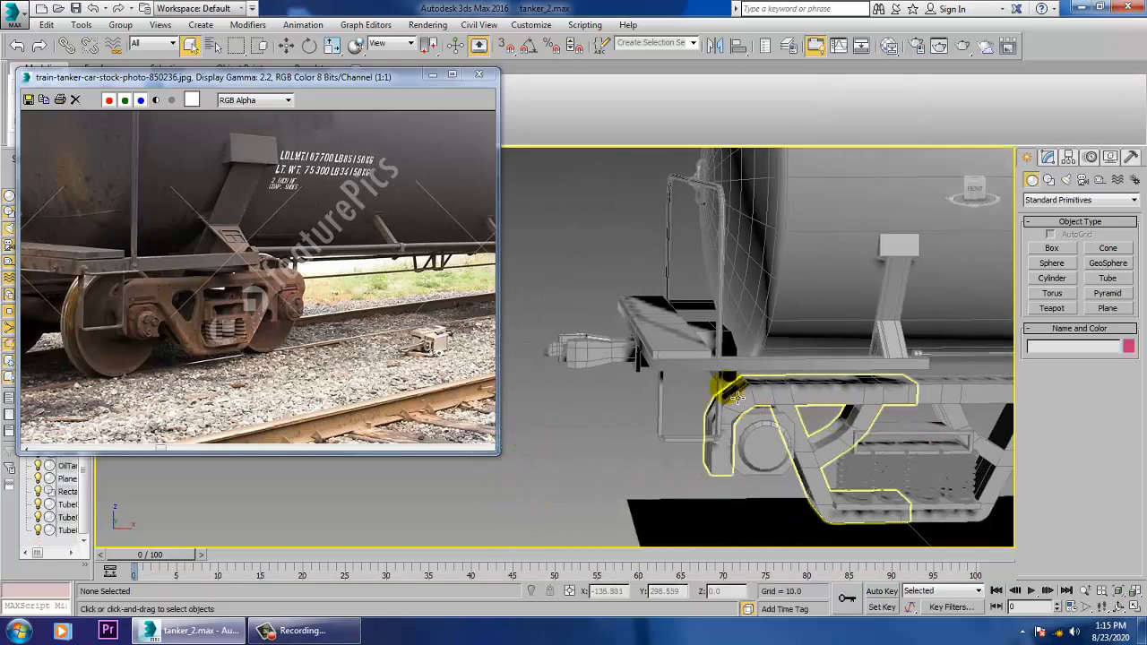
- Move the U-shaped step bar under the end platform along Y to about -36.6
left_click(728, 391)
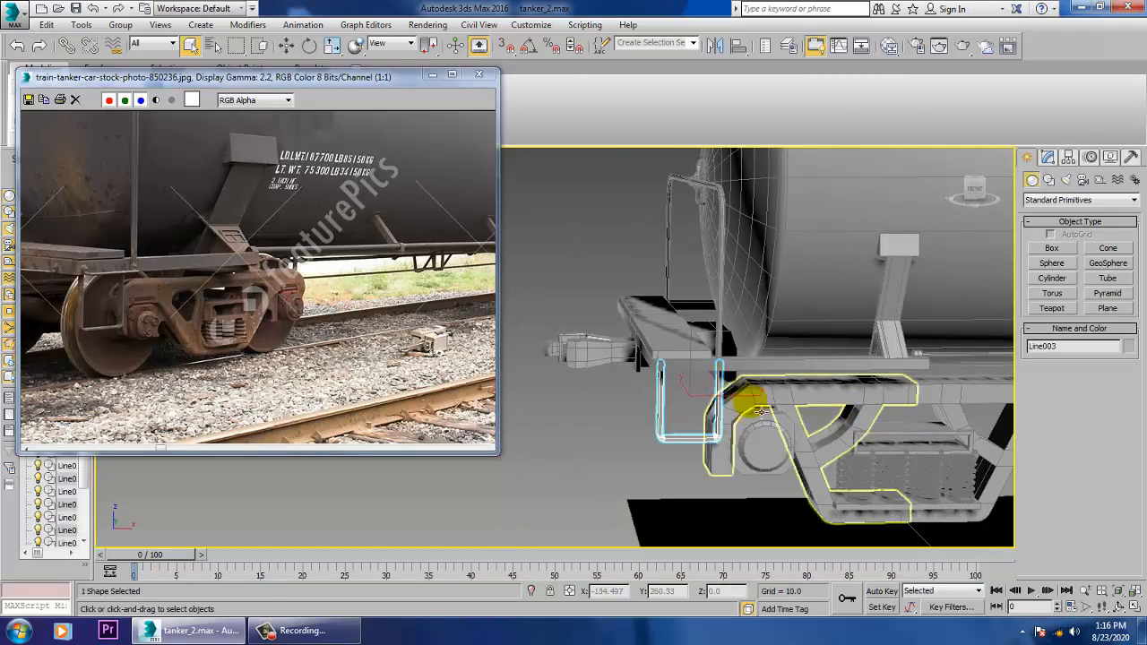
scroll(743, 410, "up", 5)
scroll(120, 291, "up", 1)
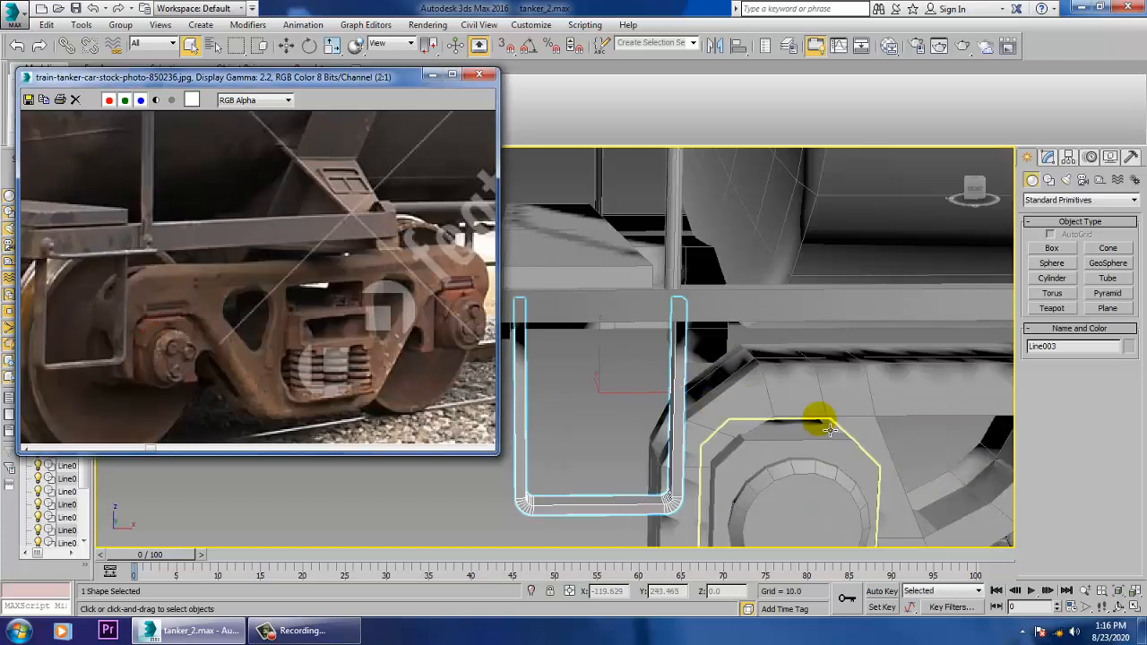
middle_click_drag(794, 379, 655, 432, "alt")
key("w")
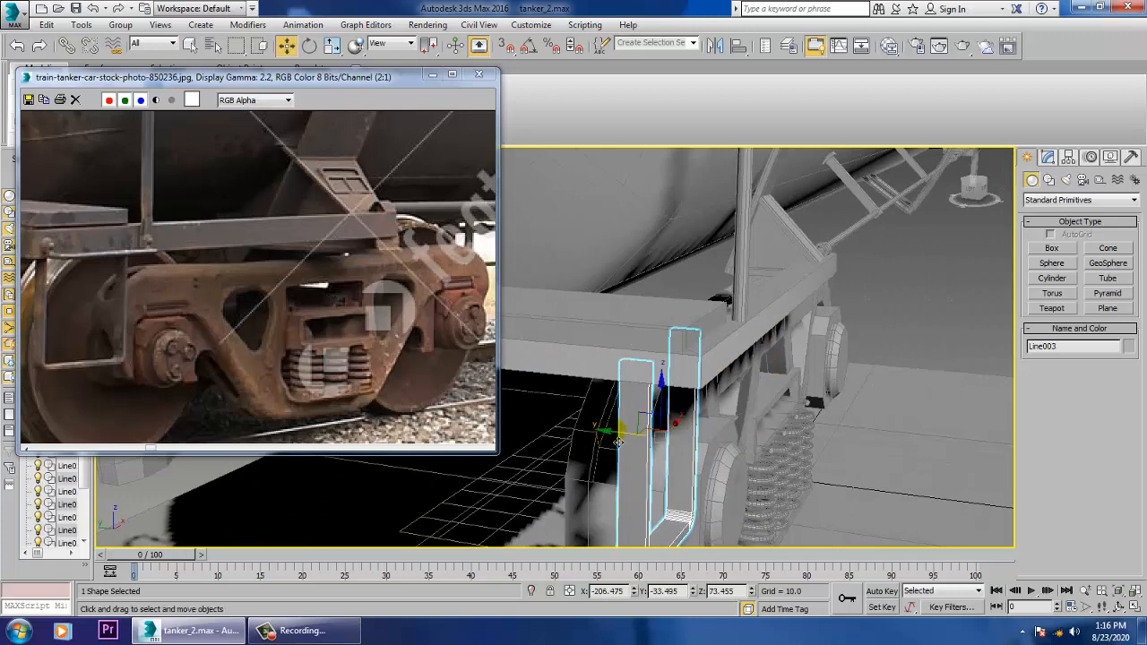
left_click_drag(629, 439, 665, 437)
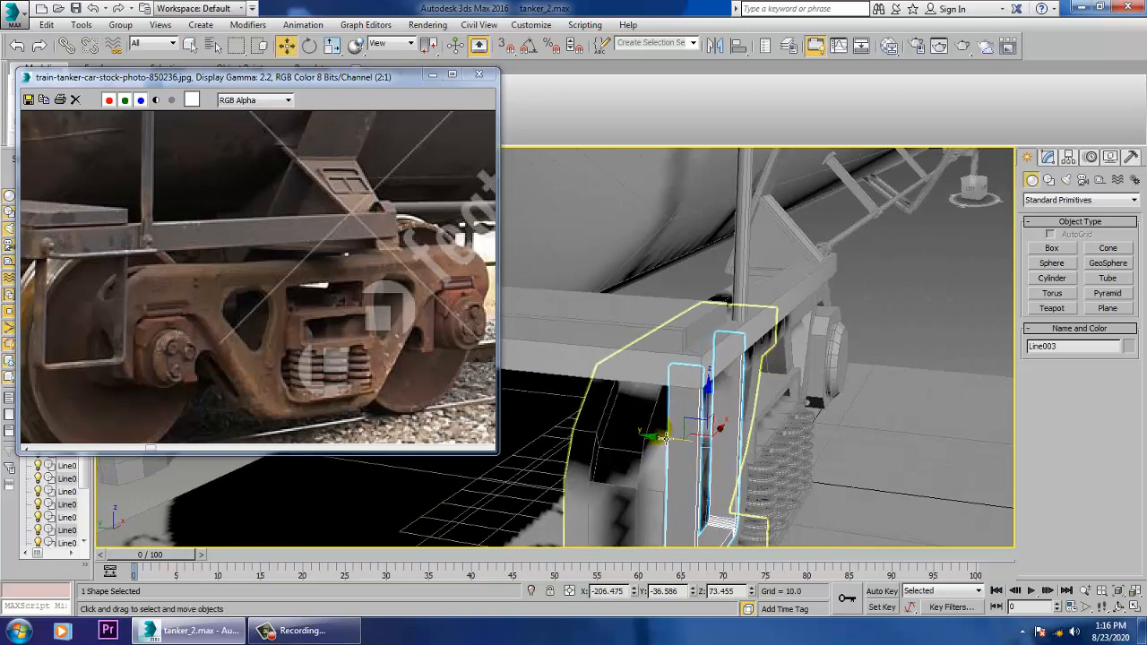
middle_click_drag(776, 431, 663, 408, "alt")
- Create a wheel cylinder in the front view near the step bar, about 12.8 in radius and 2 in height
key("alt+w")
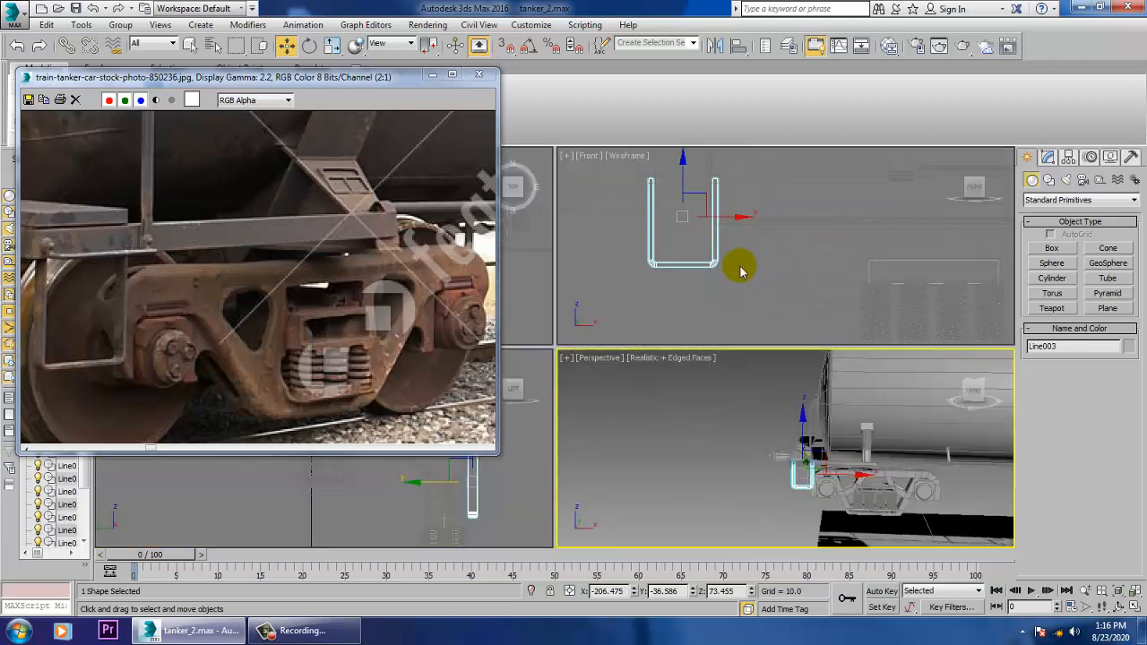
key("alt+w")
scroll(776, 307, "up", 3)
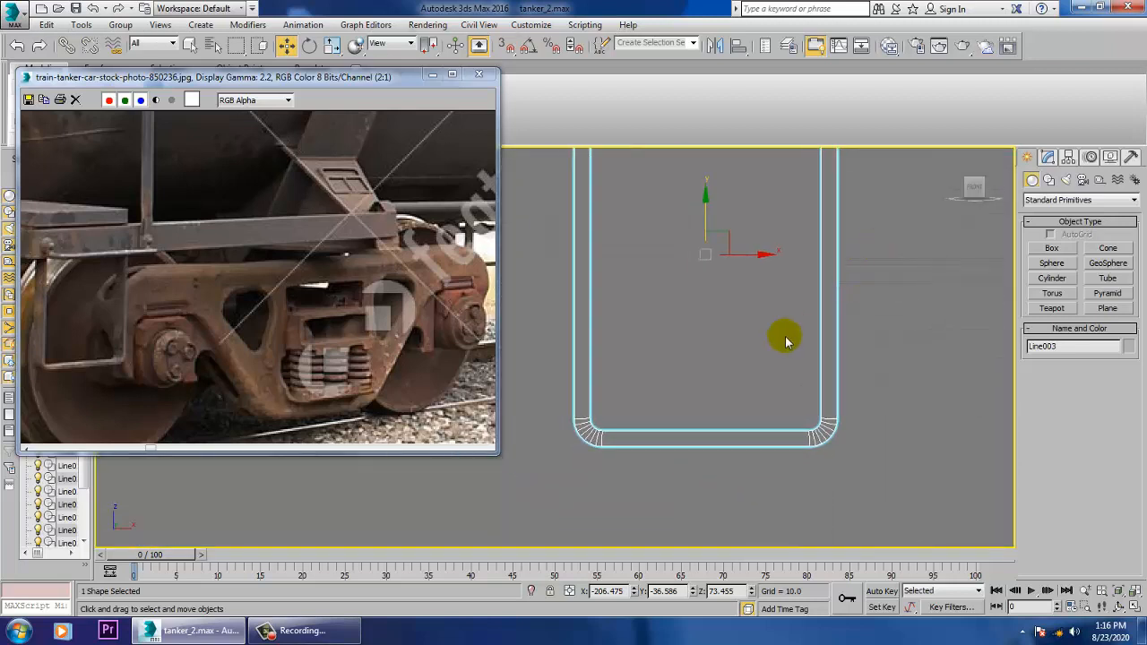
scroll(780, 335, "down", 4)
scroll(717, 352, "down", 2)
middle_click_drag(740, 370, 627, 362)
left_click(1054, 277)
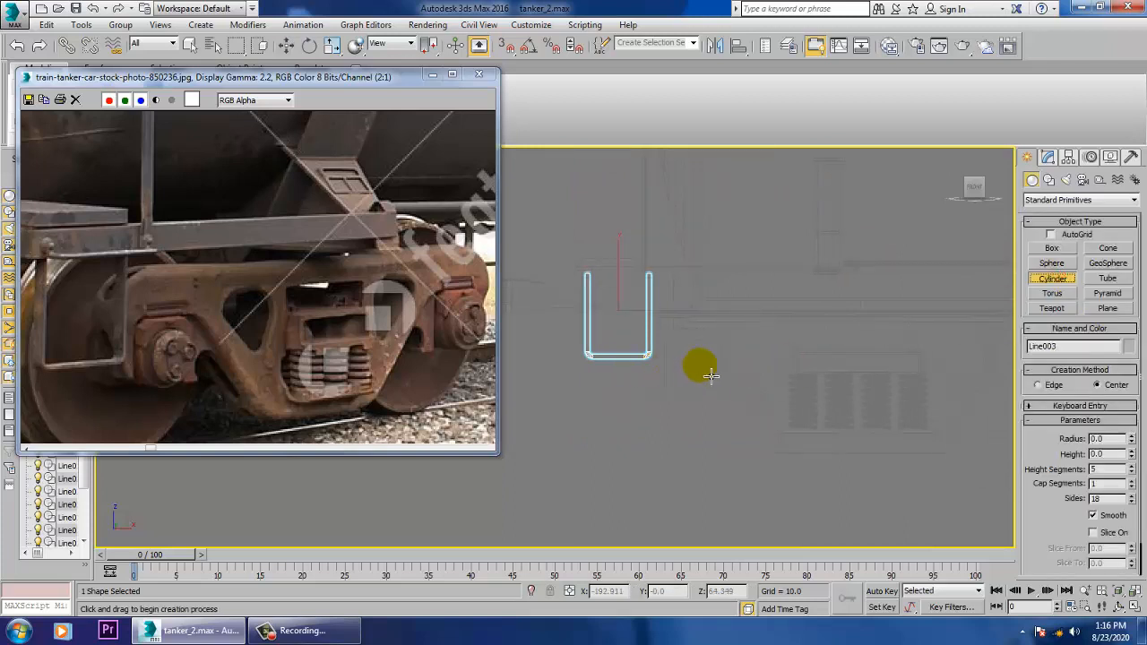
left_click_drag(699, 368, 754, 439)
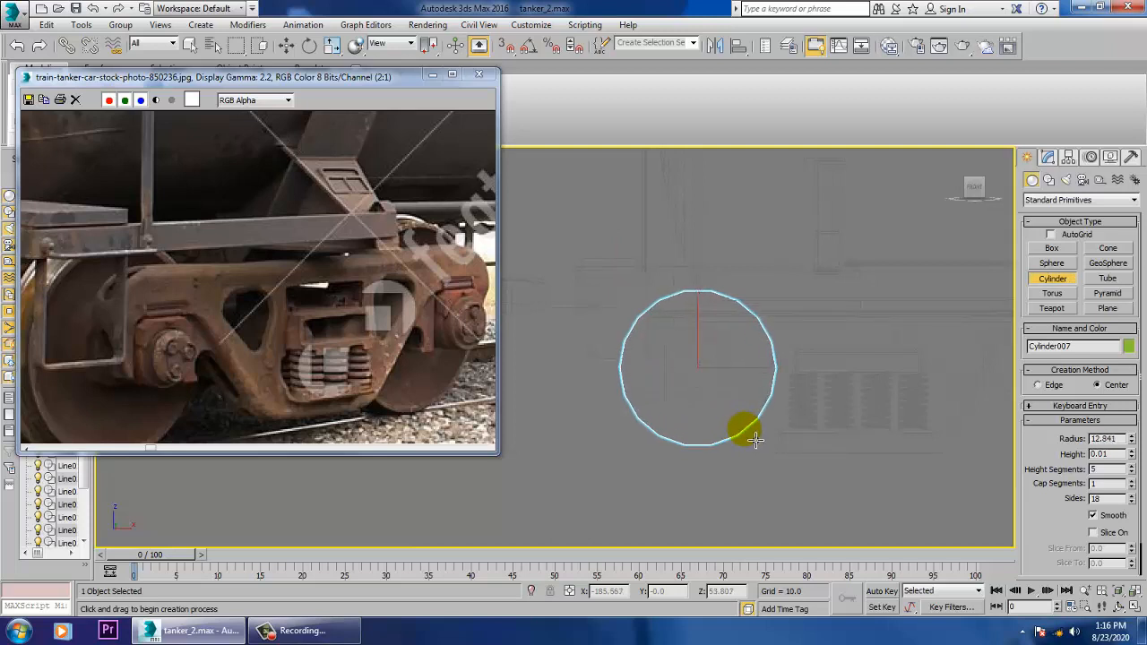
- Scale the wheel cylinder uniformly to about 109% and position it vertically at about Z 61.1
key("w")
left_click(697, 324)
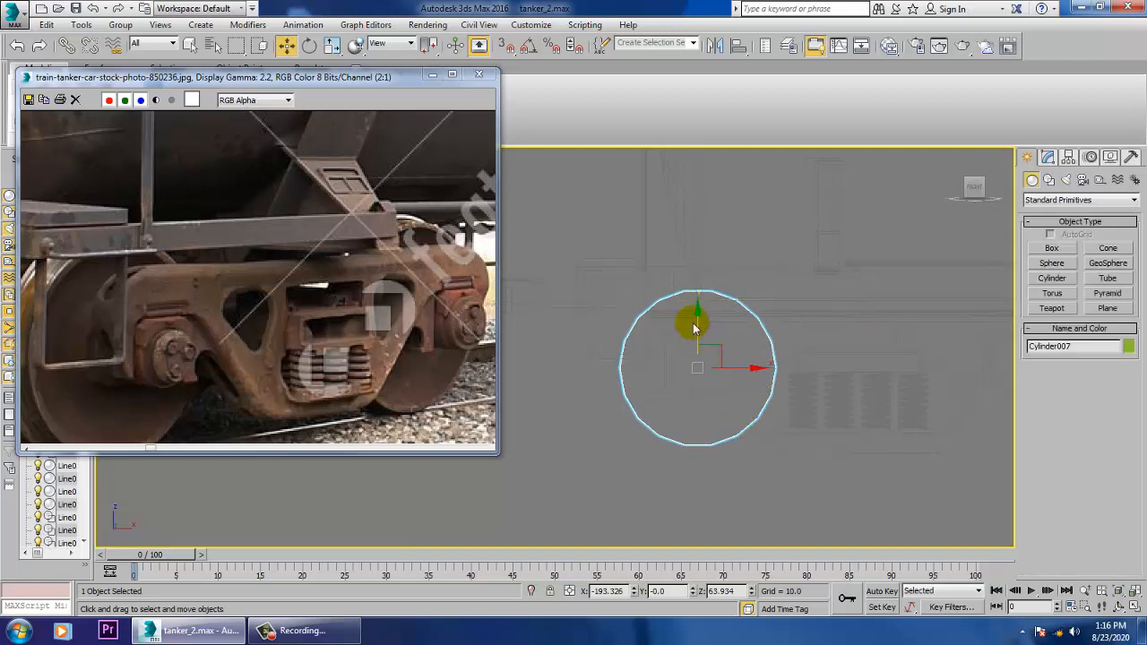
left_click_drag(710, 336, 710, 385)
key("r")
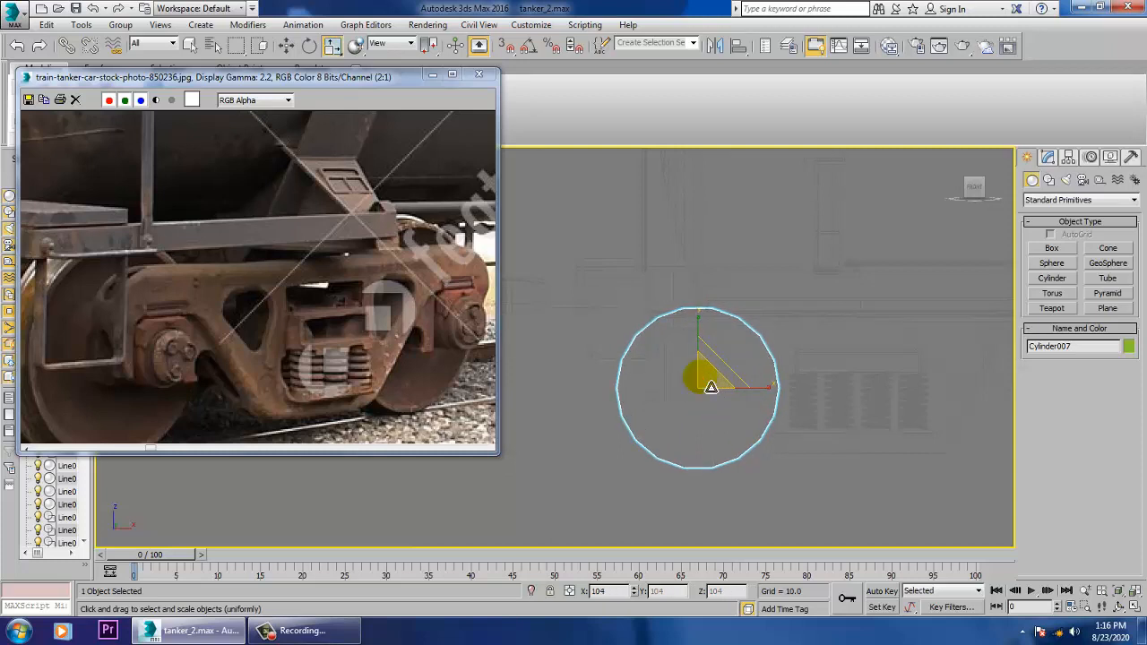
key("w")
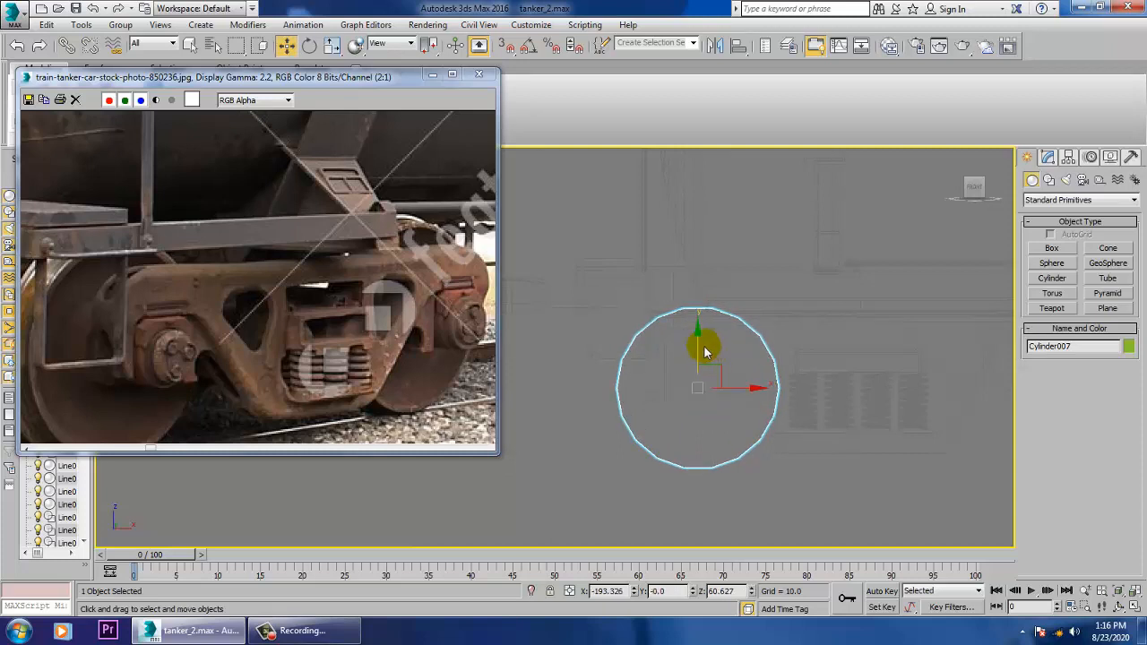
left_click_drag(707, 357, 696, 334)
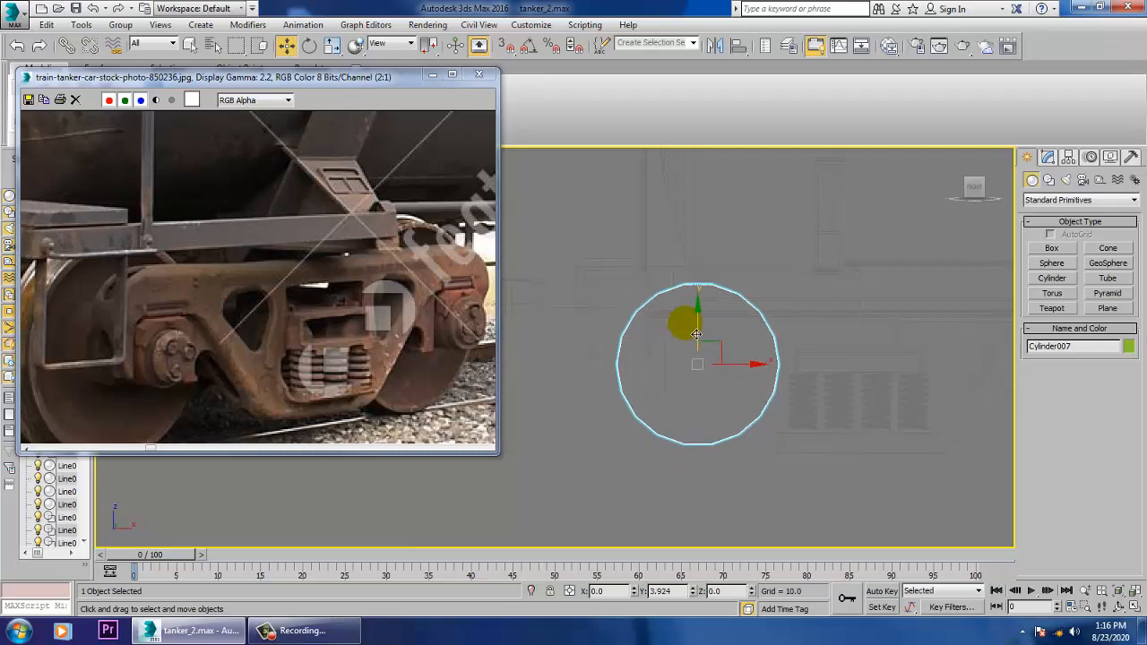
left_click_drag(697, 334, 707, 359)
key("r")
key("w")
- Move the wheel cylinder along Y to about -23.7, placing it behind the truck's side frame
key("alt+w")
middle_click(890, 509)
key("alt+w")
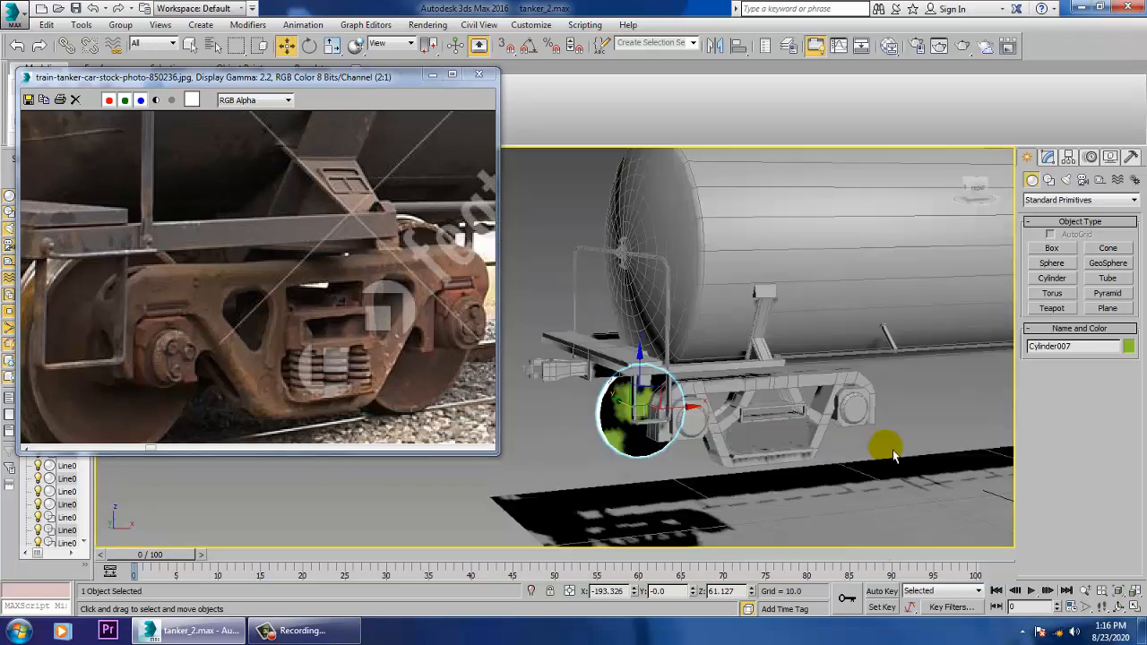
scroll(765, 436, "up", 5)
middle_click_drag(886, 448, 821, 437, "alt")
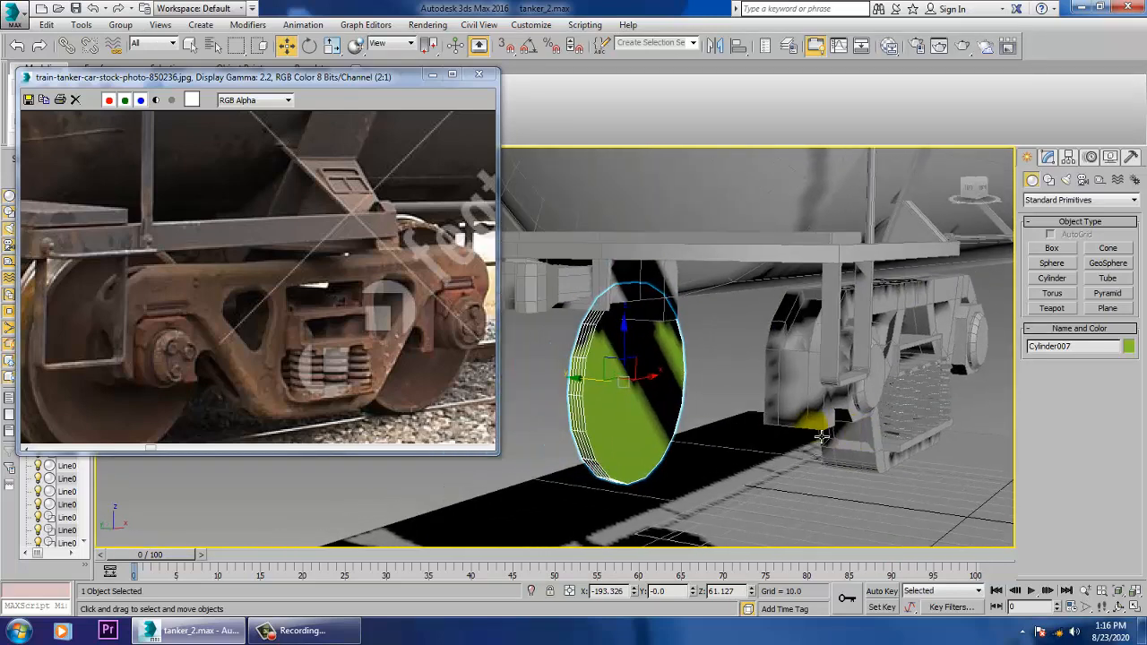
left_click_drag(595, 394, 754, 421)
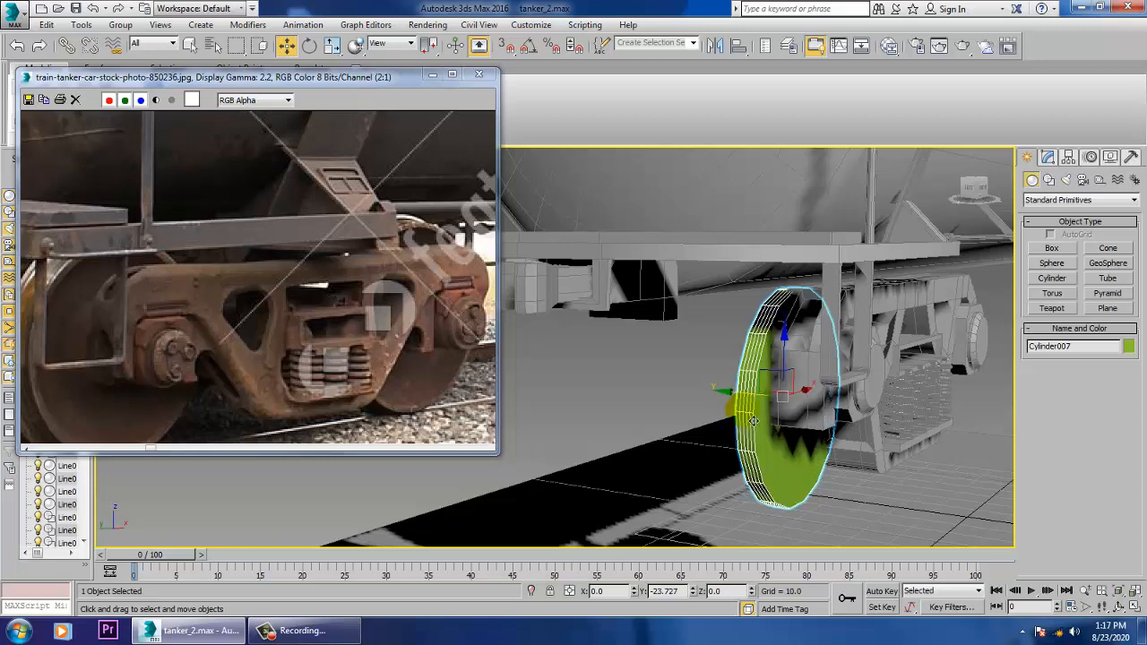
middle_click_drag(754, 421, 708, 376, "alt")
middle_click_drag(245, 368, 251, 203)
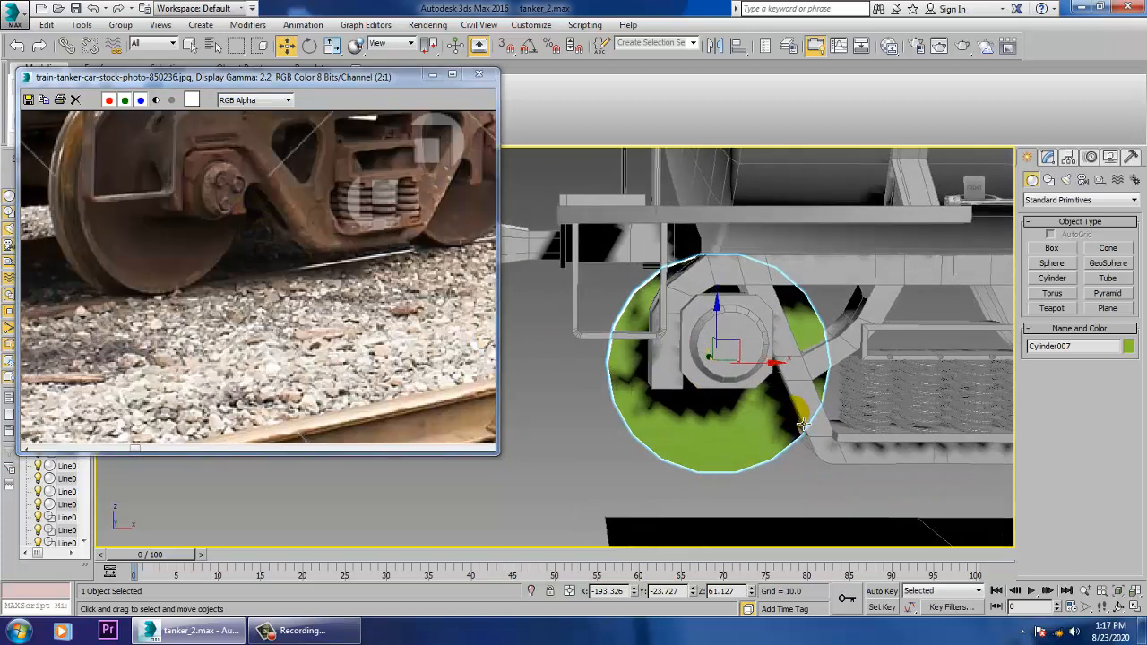
- Adjust the wheel cylinder's fit against the truck frame in the front view, raising it to about Z 63.3
key("alt+w")
middle_click_drag(769, 273, 715, 249)
key("alt+w")
scroll(735, 289, "up", 4)
middle_click_drag(735, 350, 759, 301)
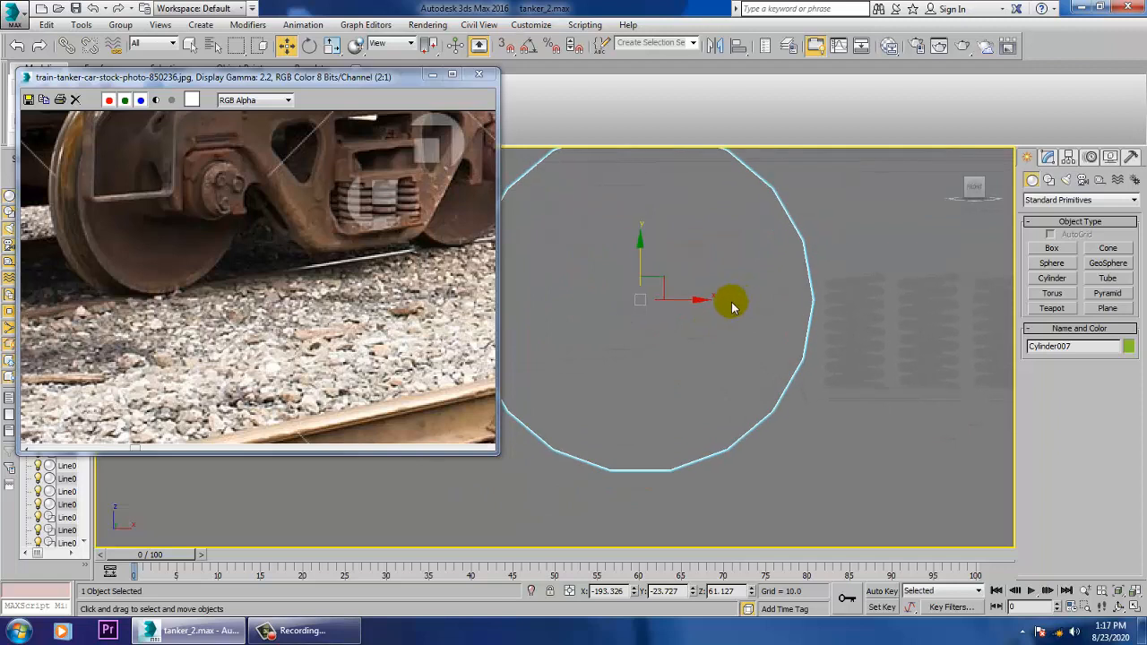
middle_click_drag(646, 265, 647, 251)
key("r")
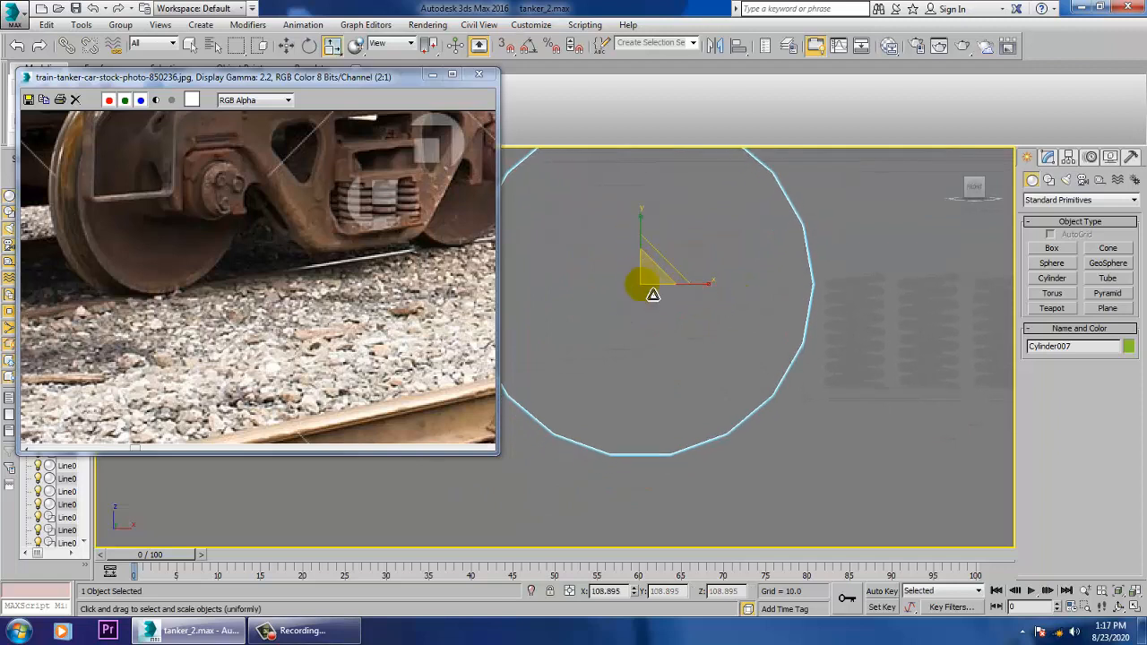
left_click_drag(654, 288, 648, 245)
key("w")
scroll(734, 319, "down", 3)
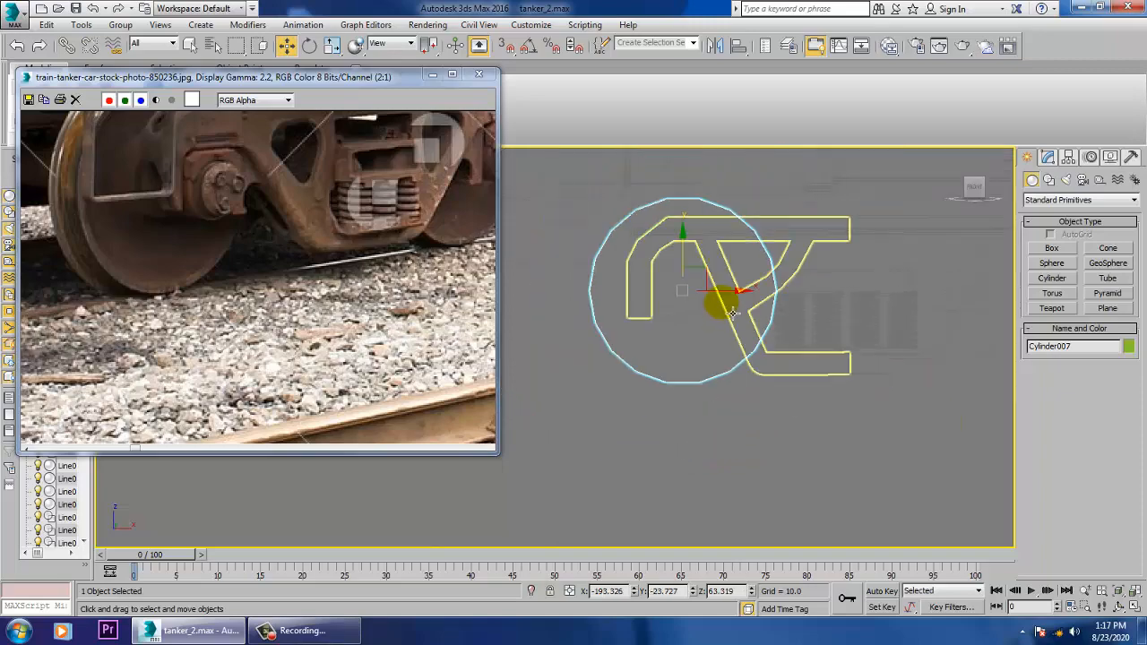
- Set the wheel cylinder's number of sides to 30
middle_click_drag(732, 315, 726, 369)
key("alt+w")
right_click(798, 437)
key("alt+w")
middle_click_drag(805, 424, 984, 341, "alt")
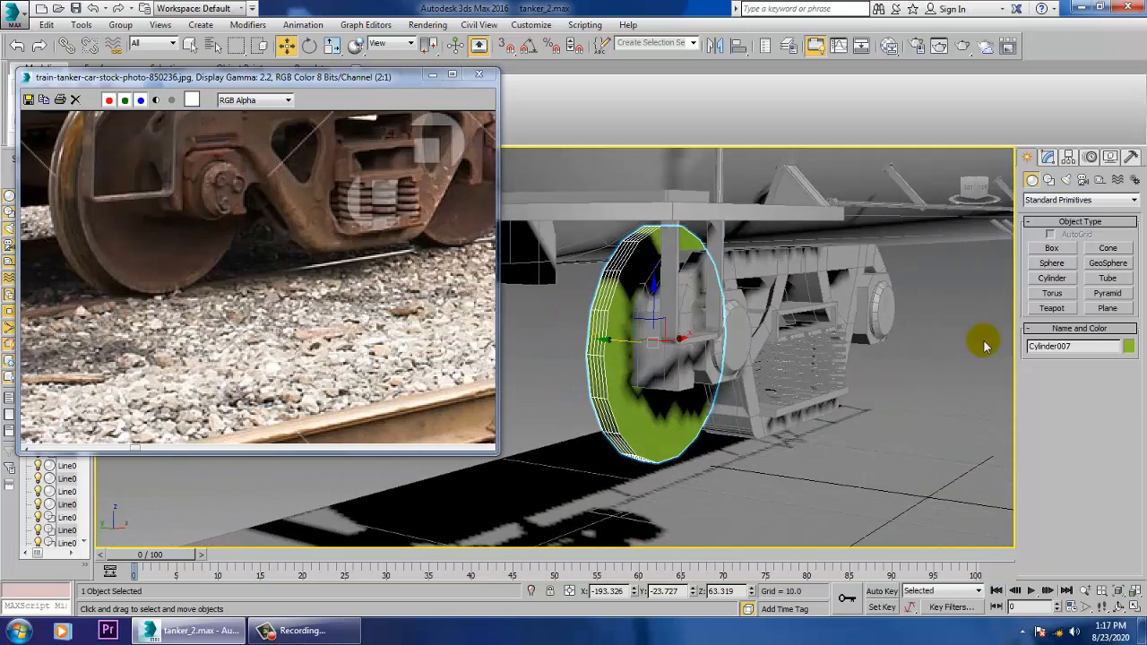
left_click(1046, 157)
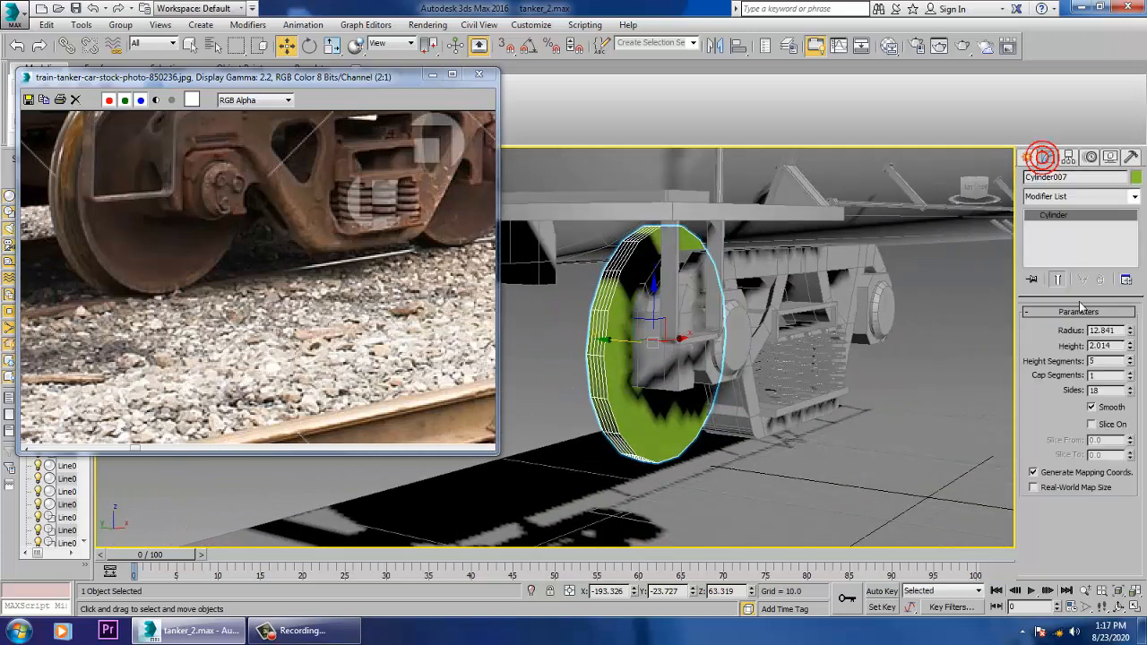
left_click(1131, 388)
left_click(1131, 387)
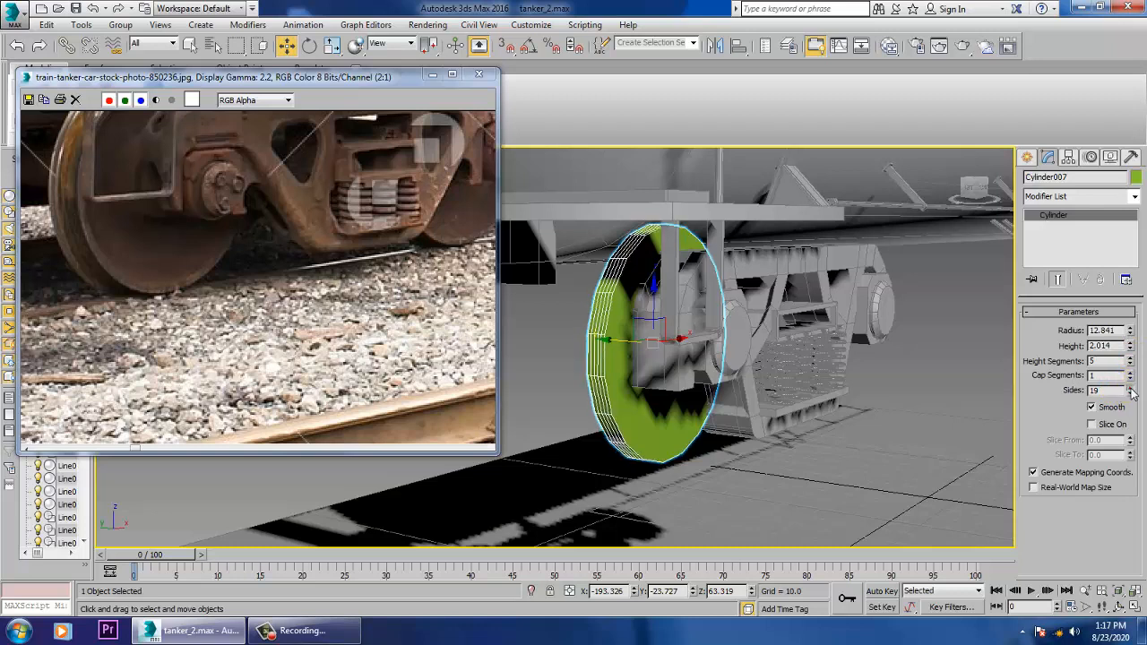
left_click(1131, 387)
left_click(1131, 387)
left_click(1131, 388)
left_click(1131, 388)
left_click(1131, 388)
left_click(1131, 388)
left_click(1132, 389)
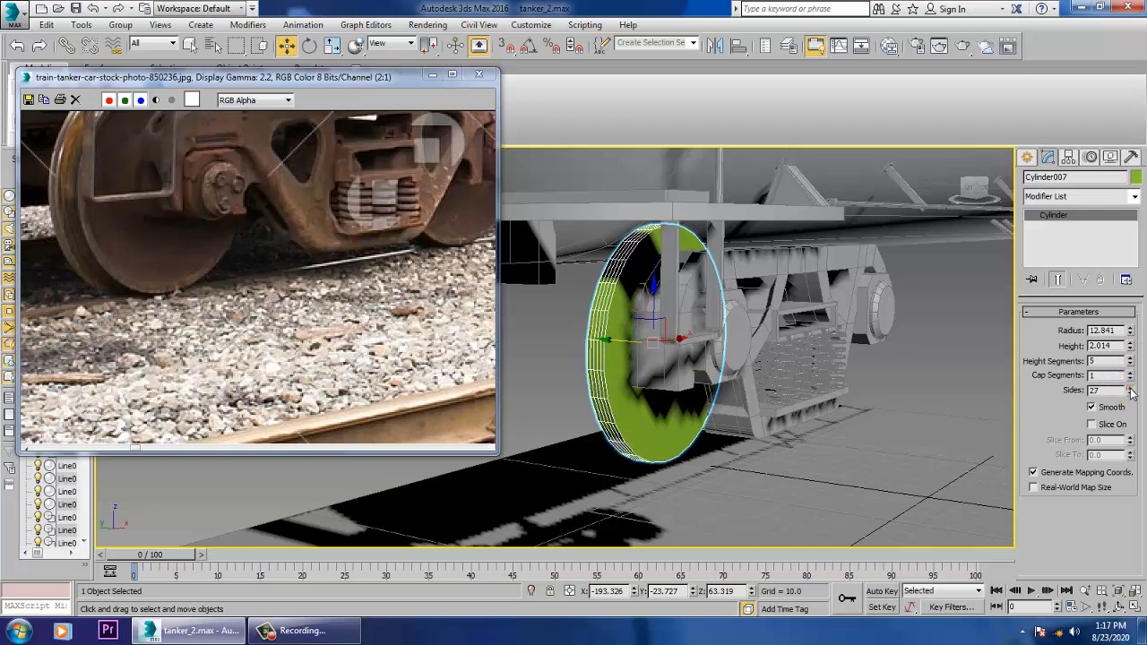
left_click(1131, 388)
left_click(1131, 388)
left_click(1131, 388)
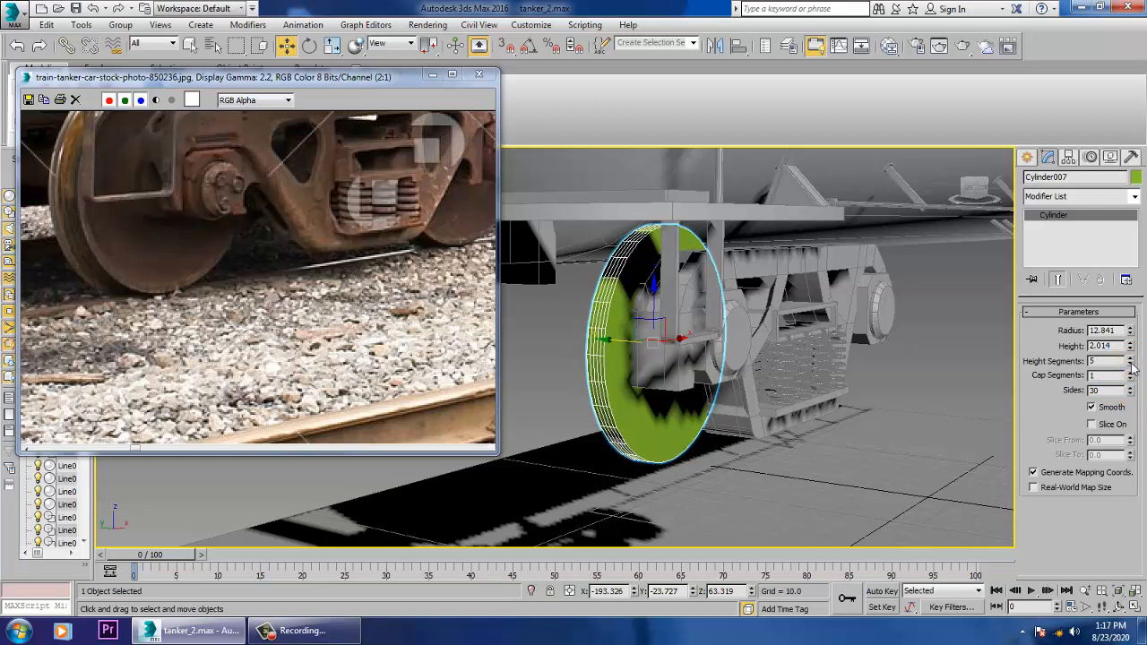
- Reduce the wheel cylinder to 1 height segment and increase its height to about 3.46
left_click(1130, 364)
left_click(1130, 364)
left_click(1131, 363)
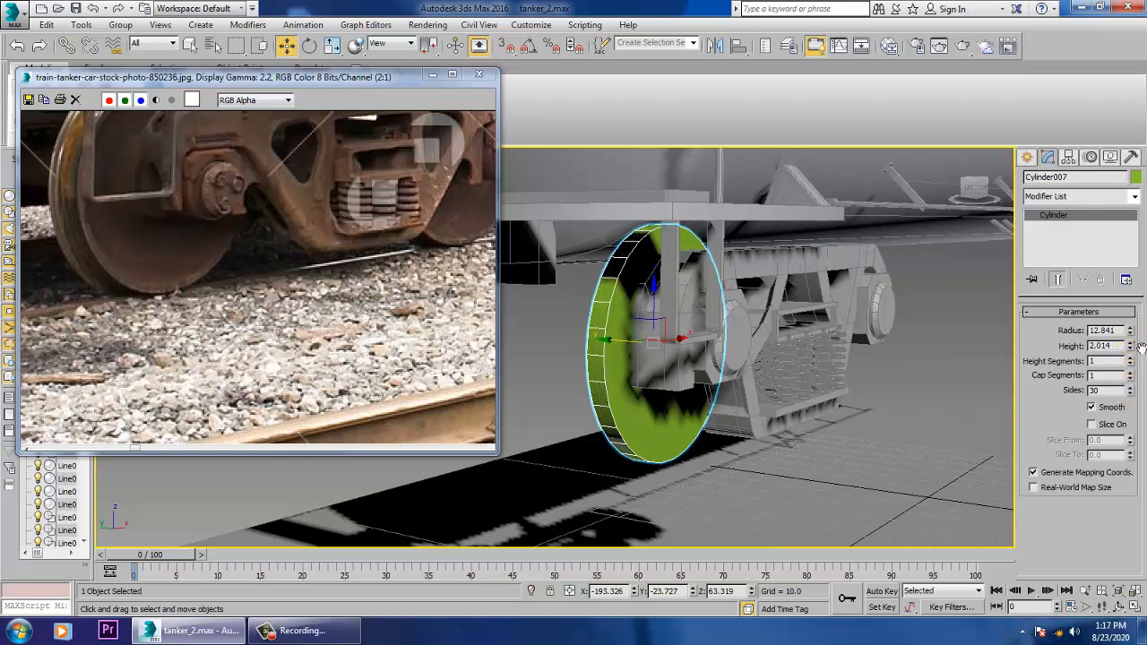
left_click_drag(1130, 345, 1106, 299)
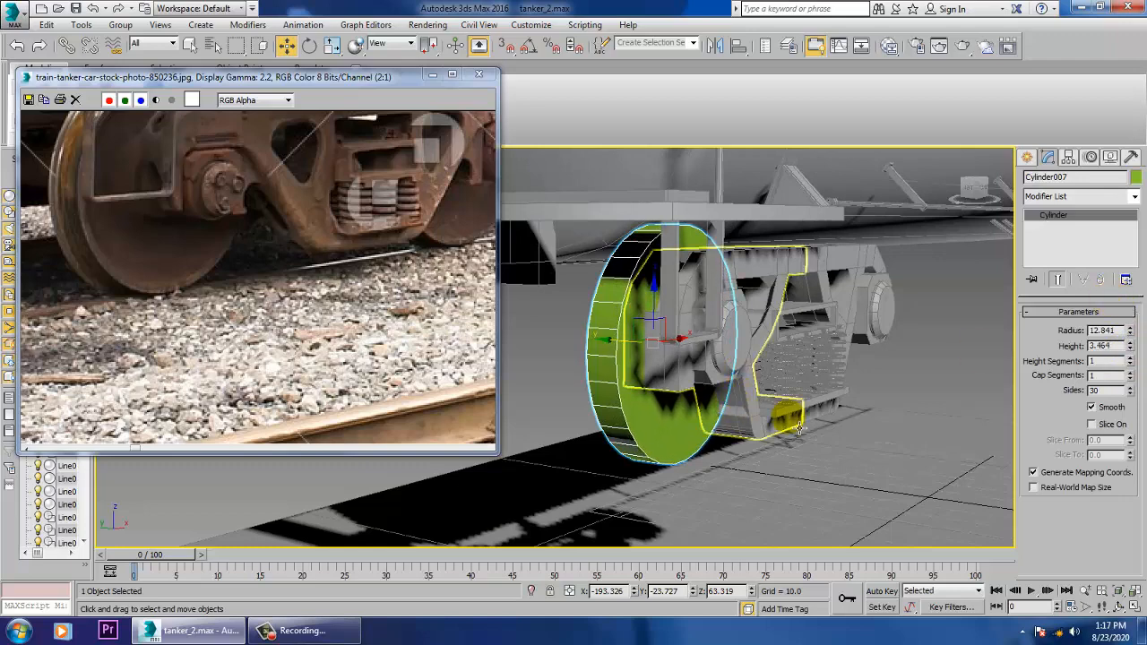
- Shift the wheel along Y to about -20.6 and convert it to an Editable Poly
left_click_drag(641, 348, 612, 344)
right_click(605, 332)
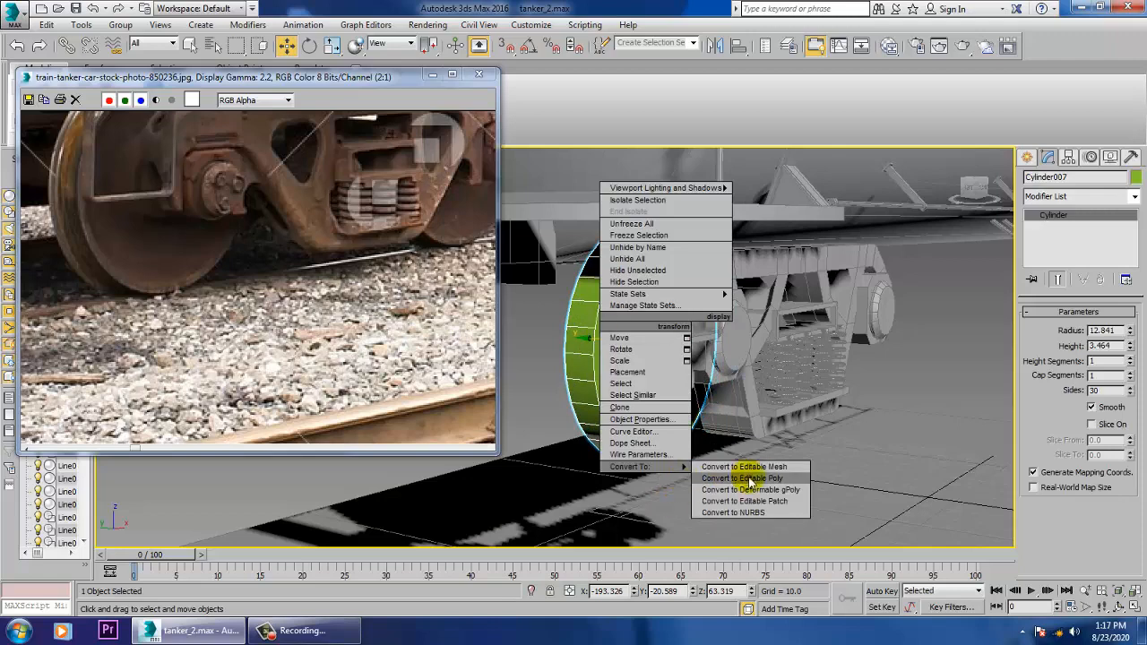
left_click(758, 477)
middle_click_drag(761, 414, 749, 410, "alt")
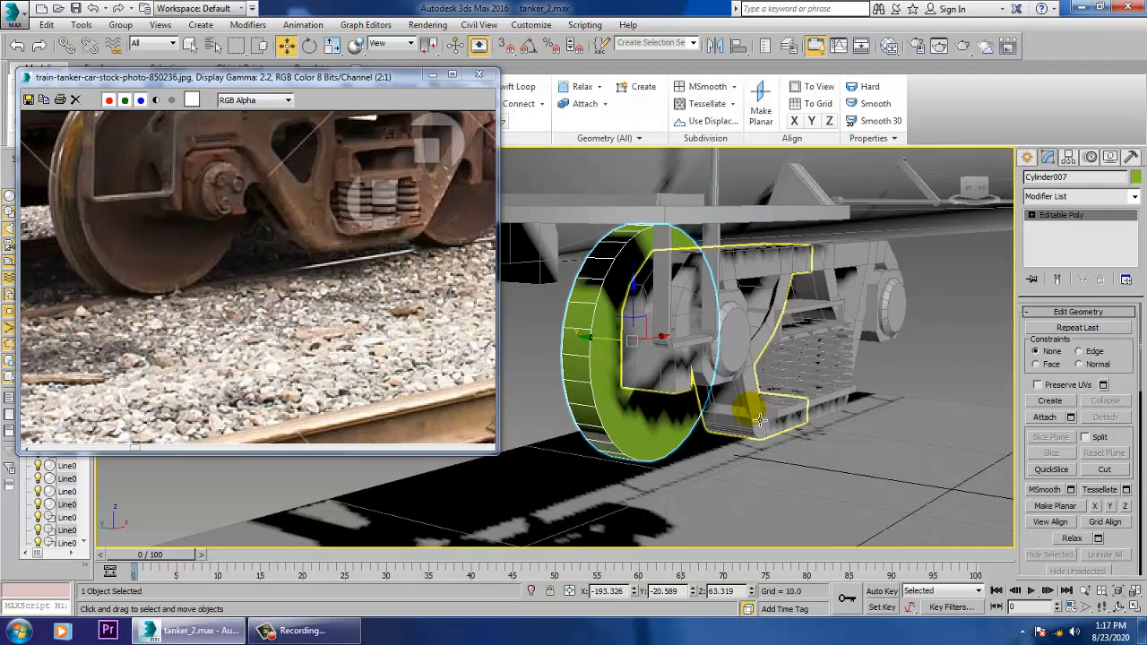
- Inset the wheel's flat cap polygon facing the side frame by 1.0
key("4")
left_click(635, 420)
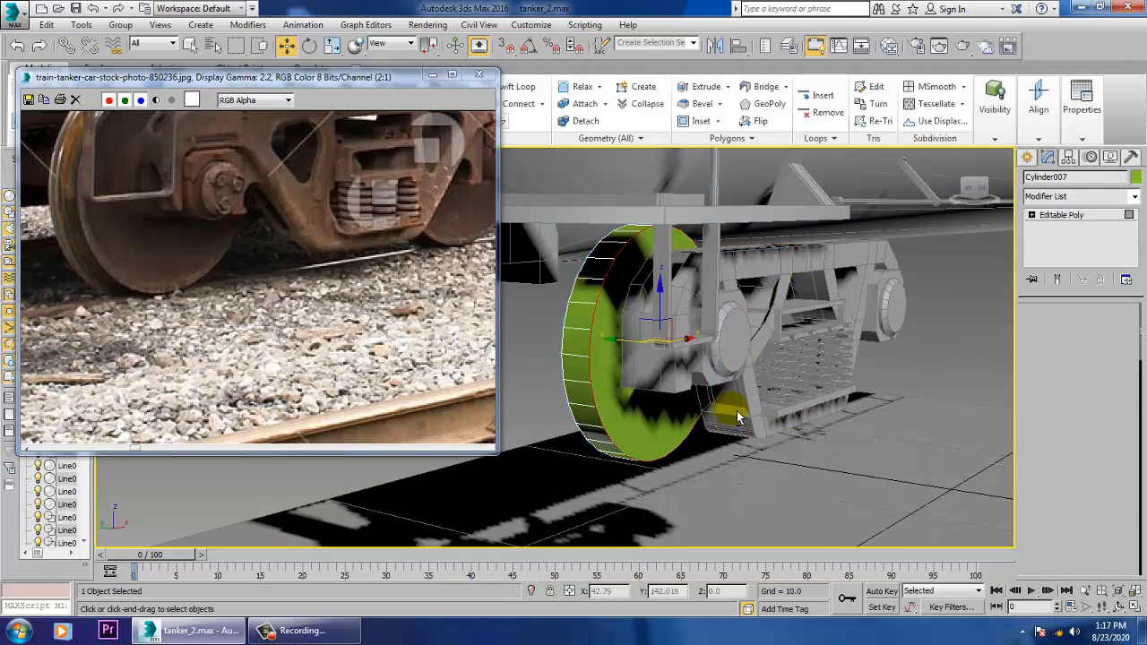
middle_click_drag(735, 415, 727, 425, "alt")
scroll(1128, 549, "up", 5)
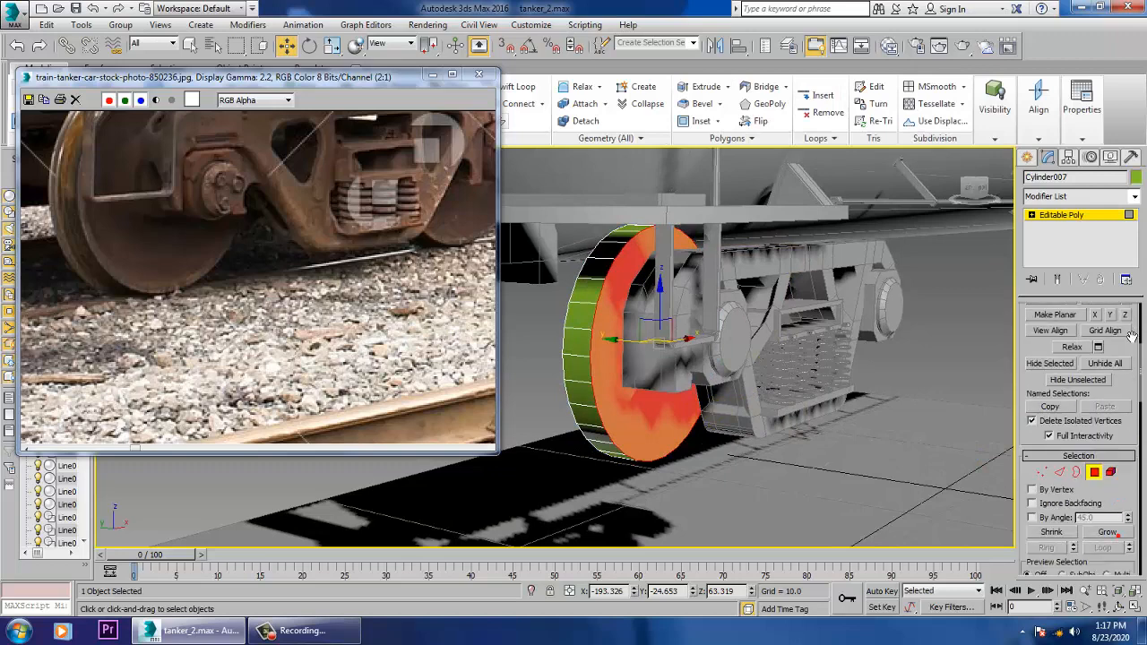
left_click(1126, 555)
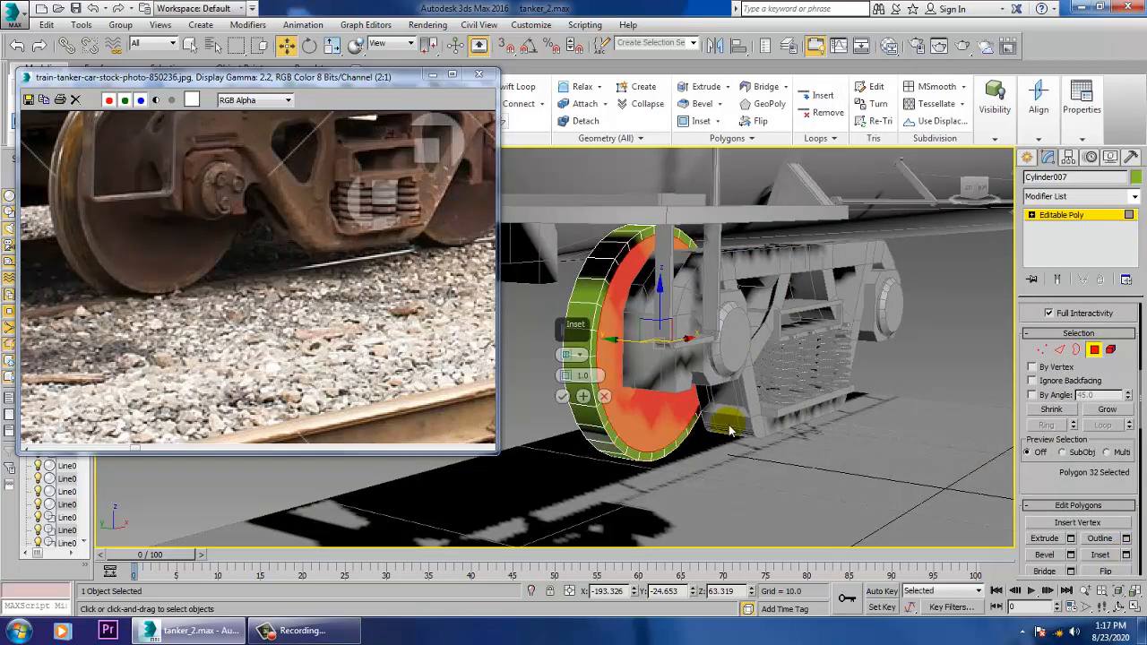
left_click(563, 397)
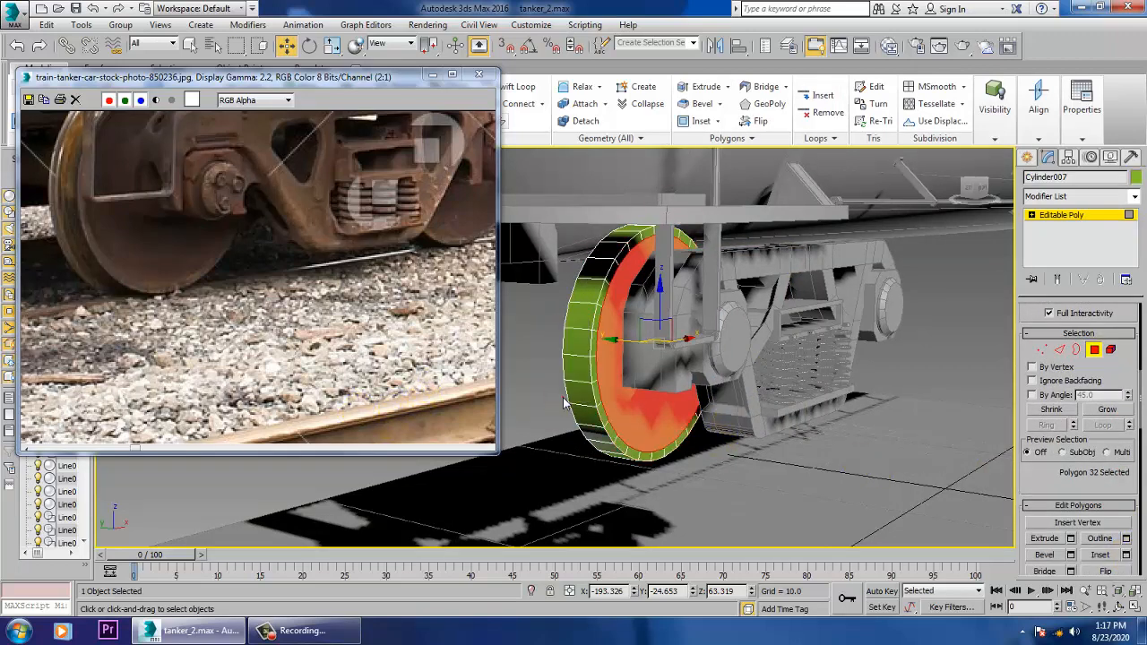
- Bevel the wheel's inset cap polygon inward with a height of about -0.485 and an outline of about -0.6
left_click(1072, 556)
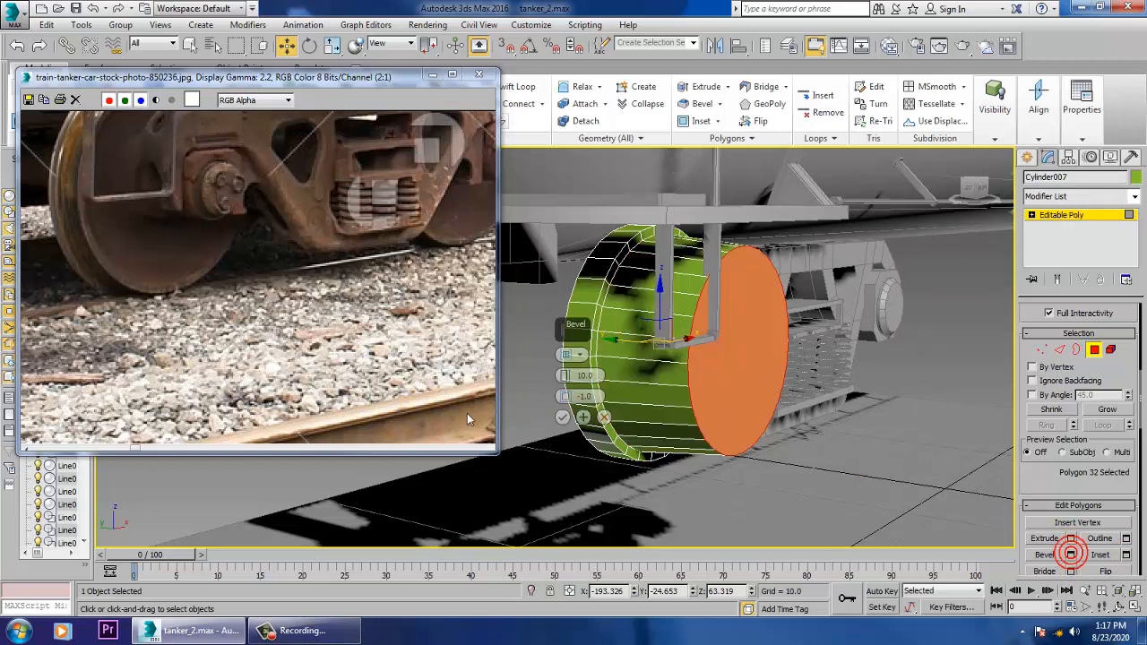
left_click_drag(564, 378, 593, 440)
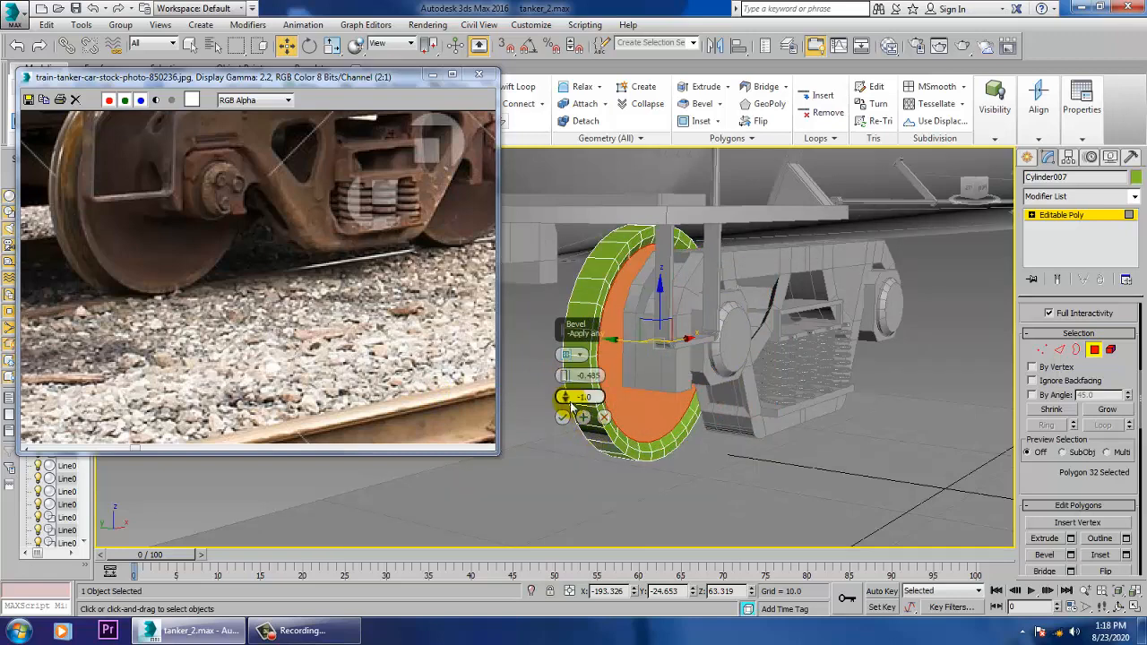
left_click_drag(564, 397, 563, 401)
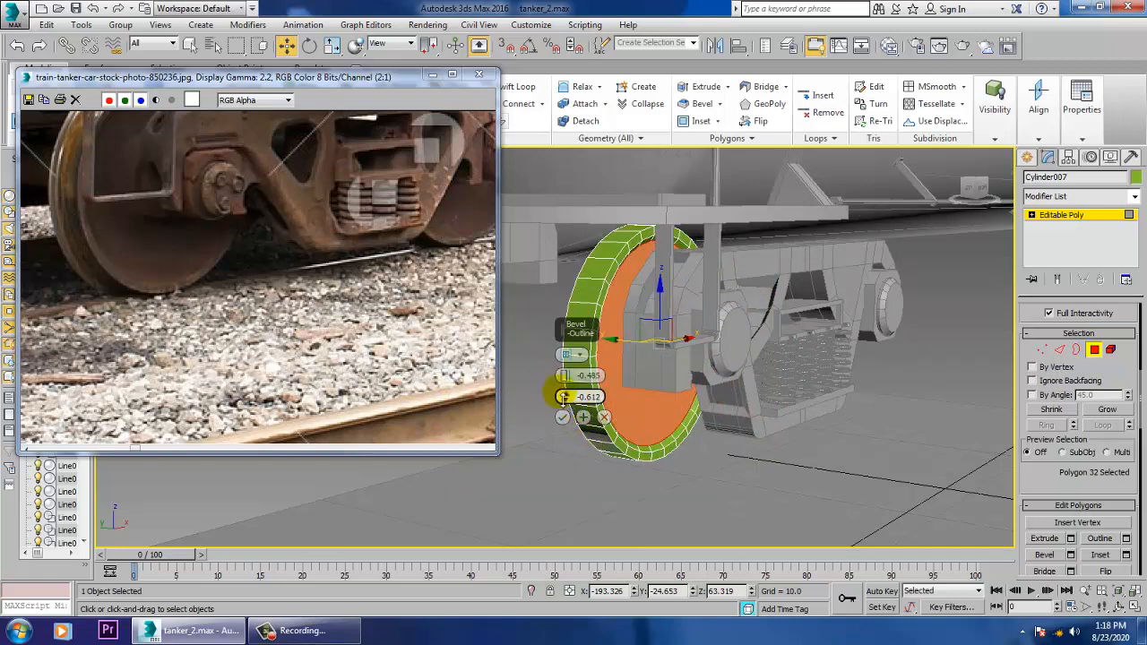
left_click(562, 418)
- Widen the wheel by moving the rim vertices farthest from the side frame along Y to about -20.0
middle_click_drag(758, 404, 746, 316, "alt")
key("1")
left_click_drag(602, 185, 663, 523)
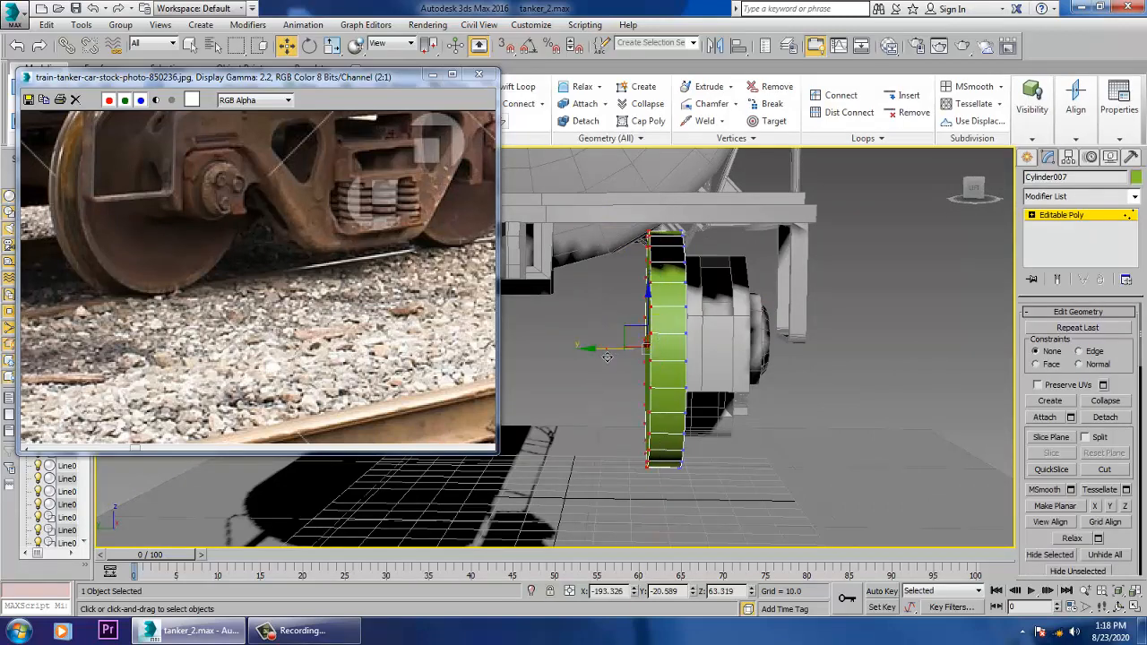
middle_click_drag(610, 348, 761, 352, "alt")
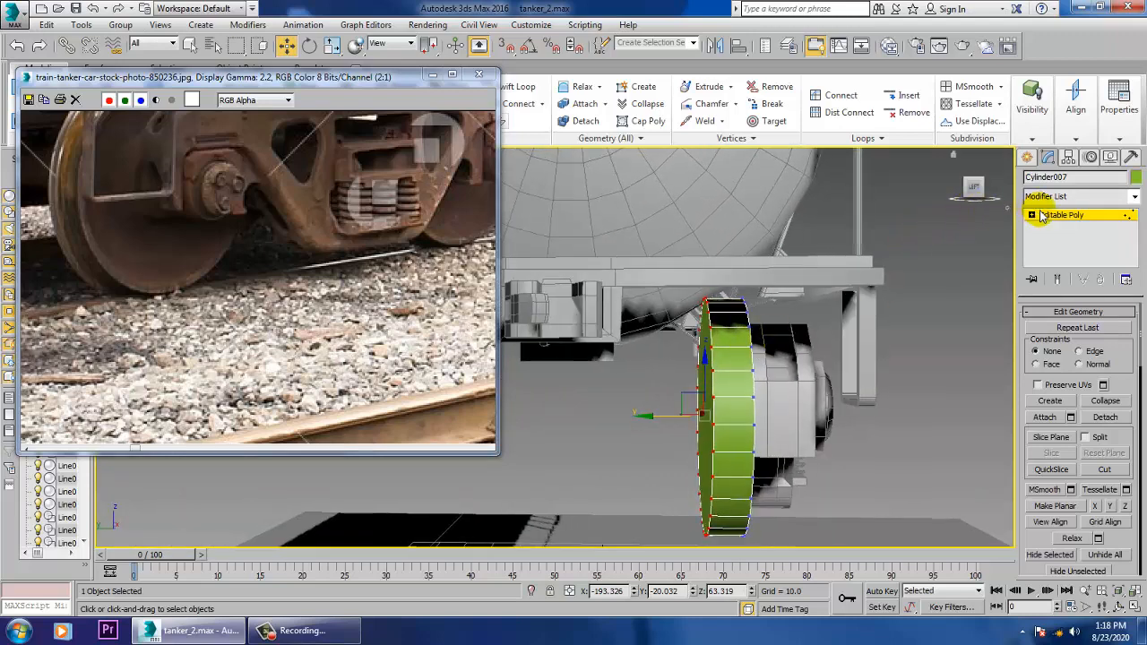
left_click(1043, 216)
- Add an edge loop around the wheel's tread with SwiftLoop, close to the face farthest from the side frame
left_click(975, 188)
left_click(695, 348)
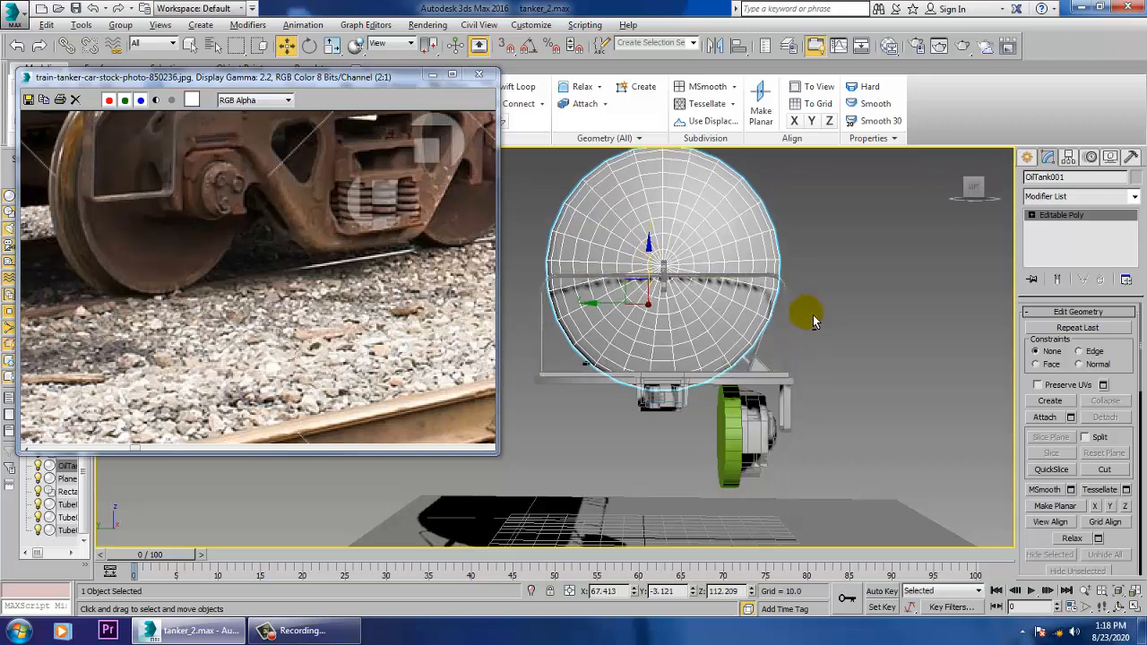
middle_click_drag(806, 313, 751, 340, "alt")
scroll(751, 340, "up", 5)
left_click(617, 405)
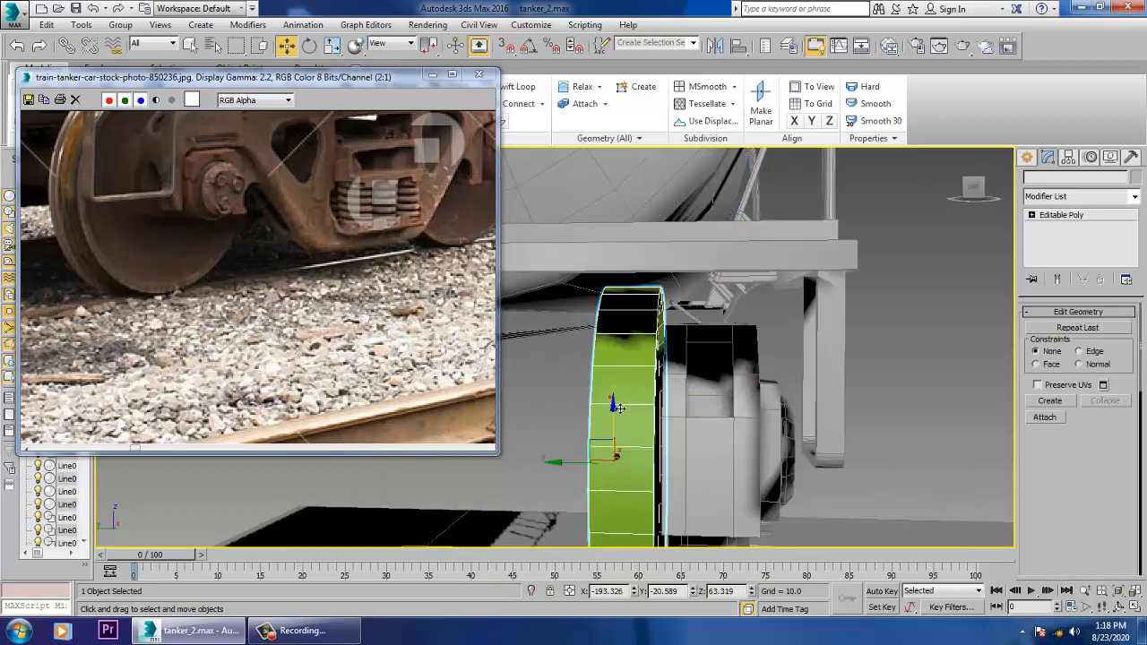
scroll(627, 403, "down", 2)
middle_click_drag(710, 430, 708, 363, "alt")
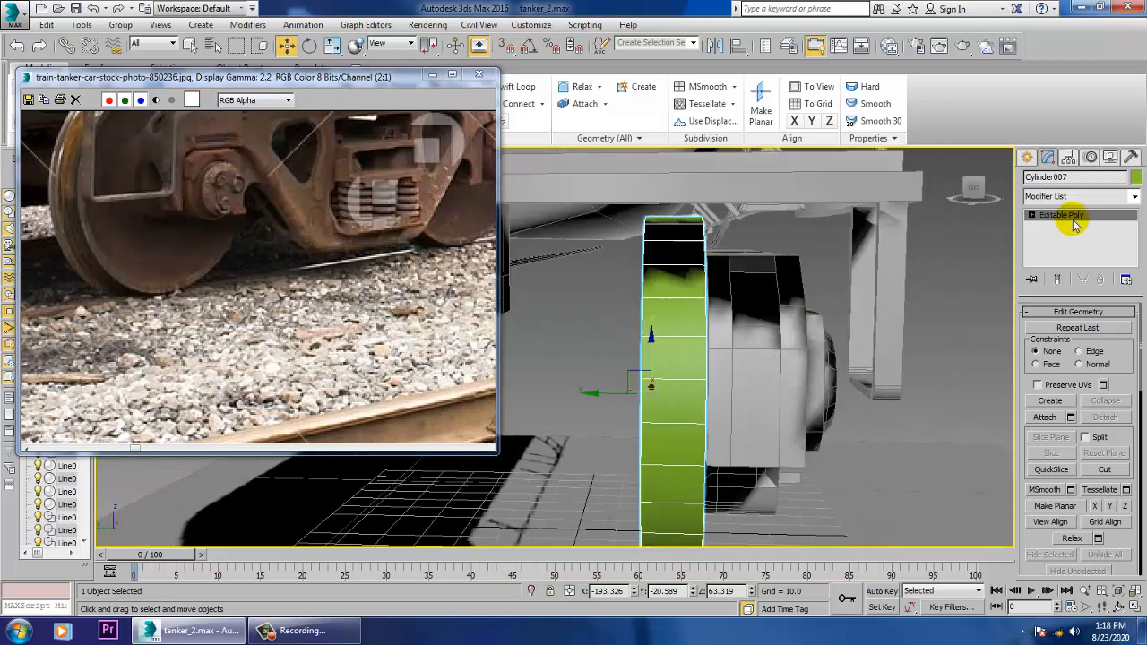
left_click(518, 86)
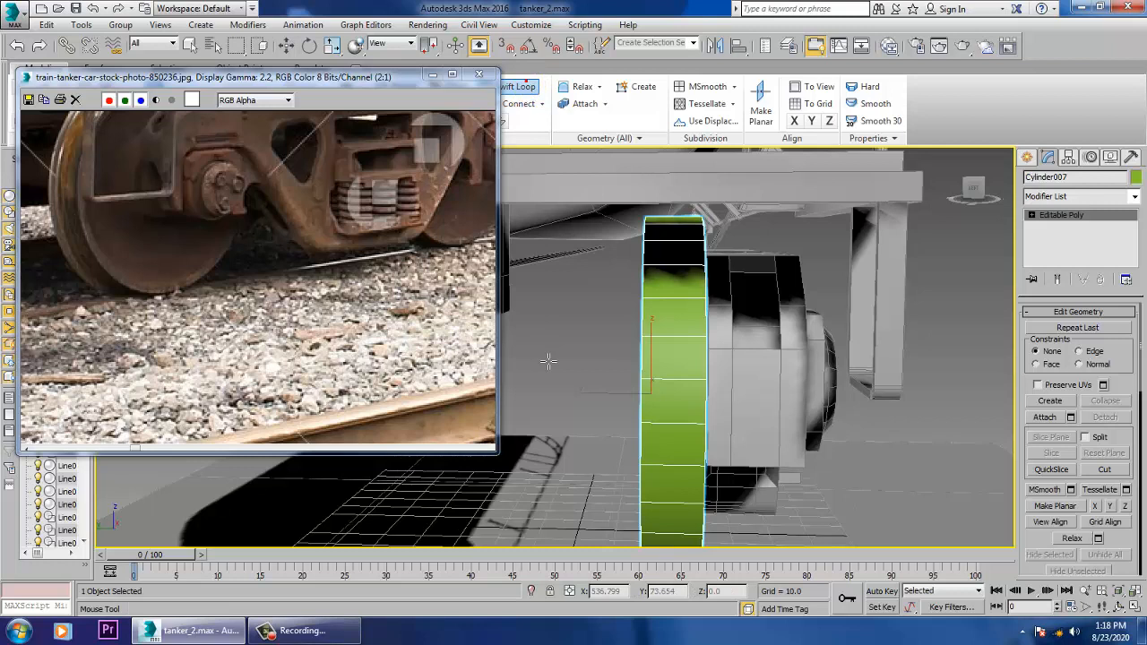
right_click(662, 346)
- Select the ring of edges across the narrow tread band and convert it to a selection of that band's polygons
left_click(1040, 221)
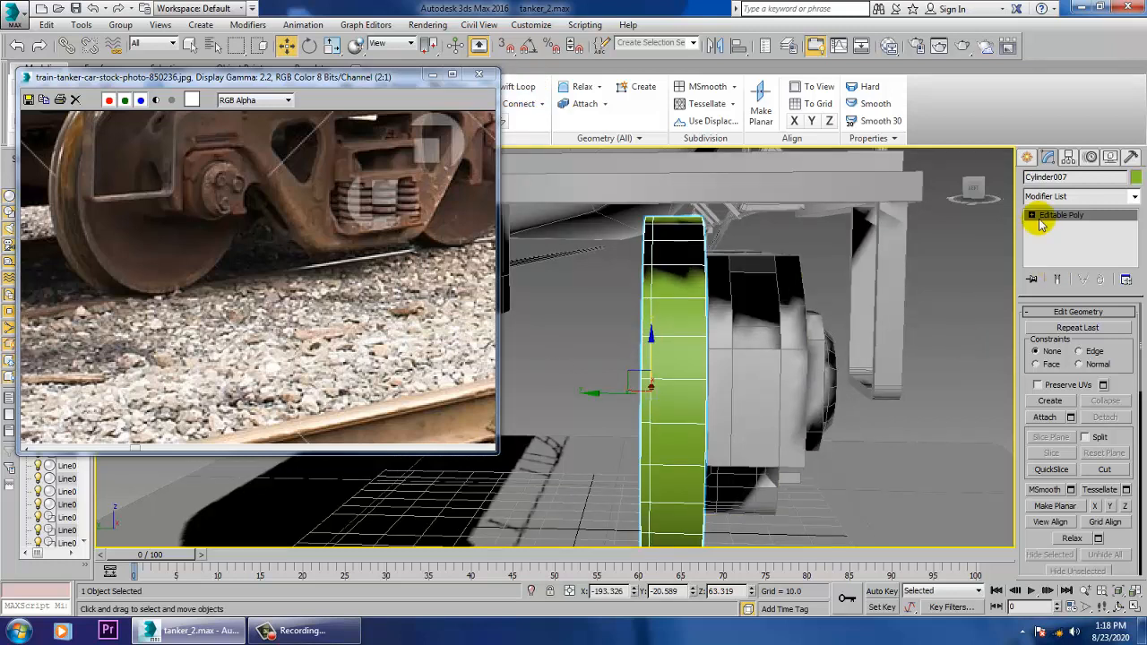
left_click(1032, 216)
left_click(1056, 239)
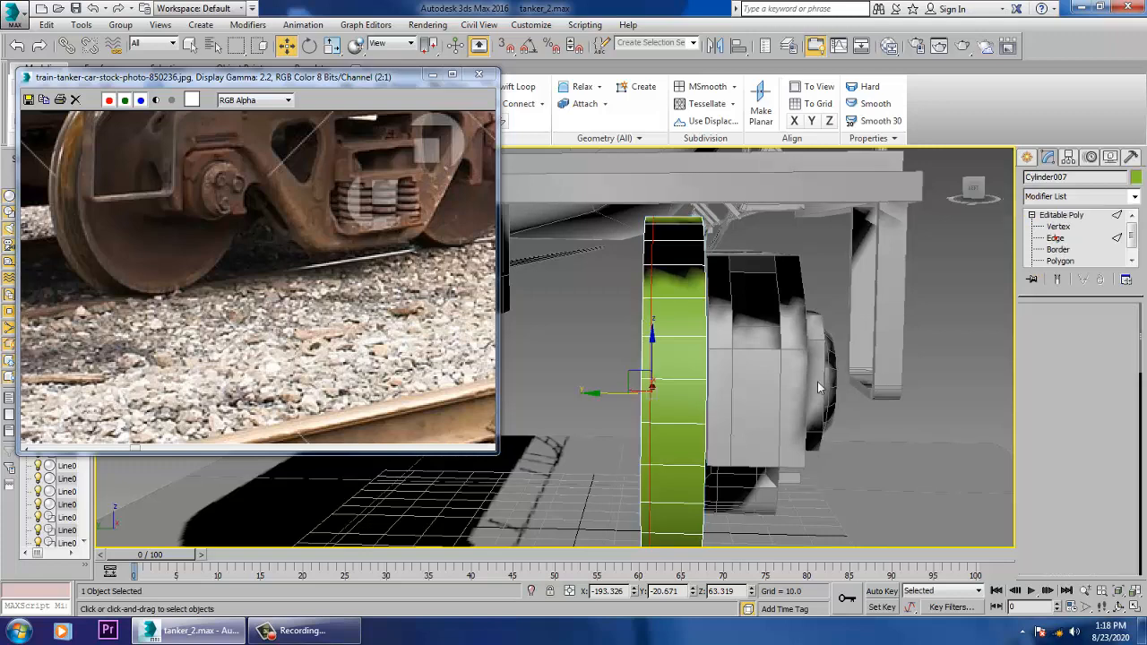
left_click(653, 398)
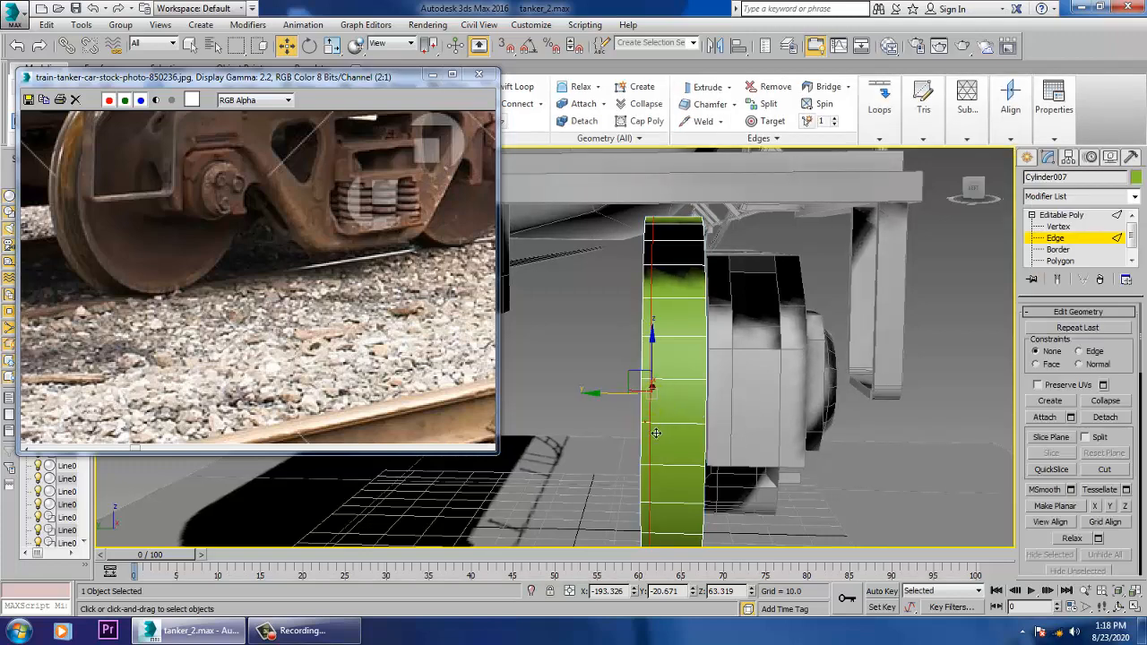
left_click(657, 433)
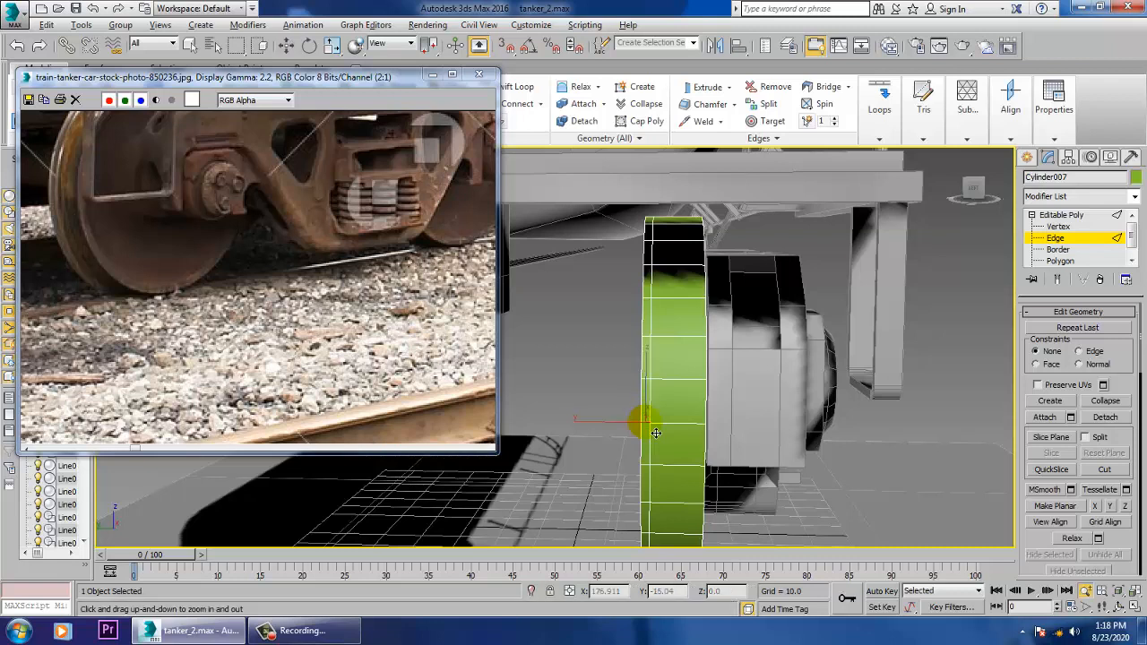
key("alt+z")
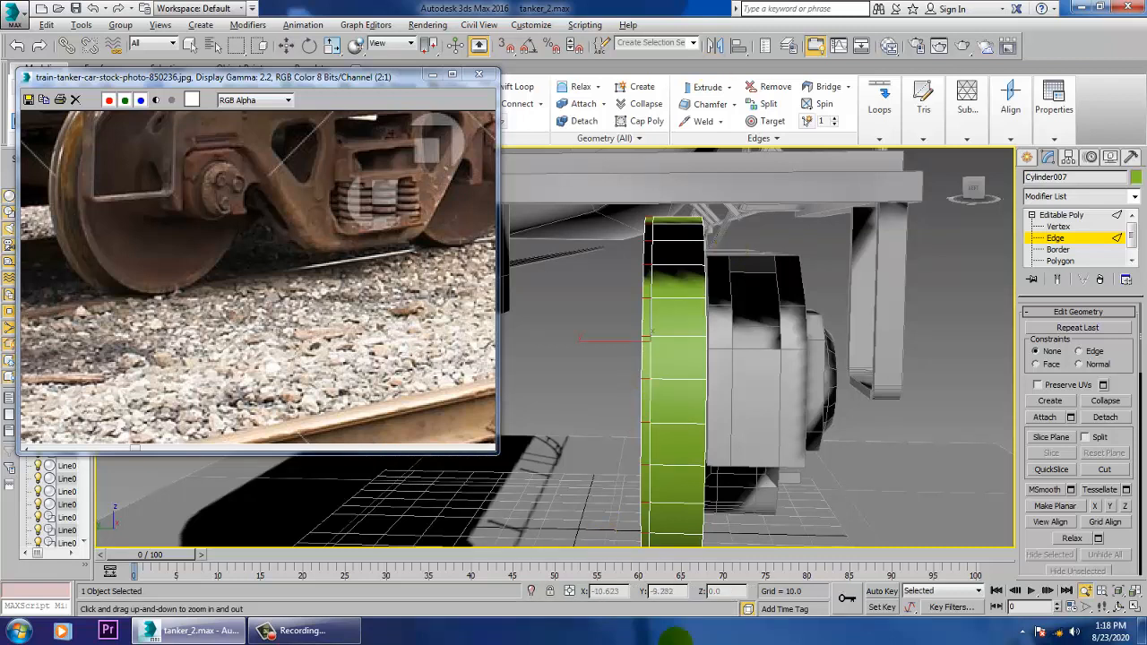
left_click_drag(1132, 544, 1132, 300)
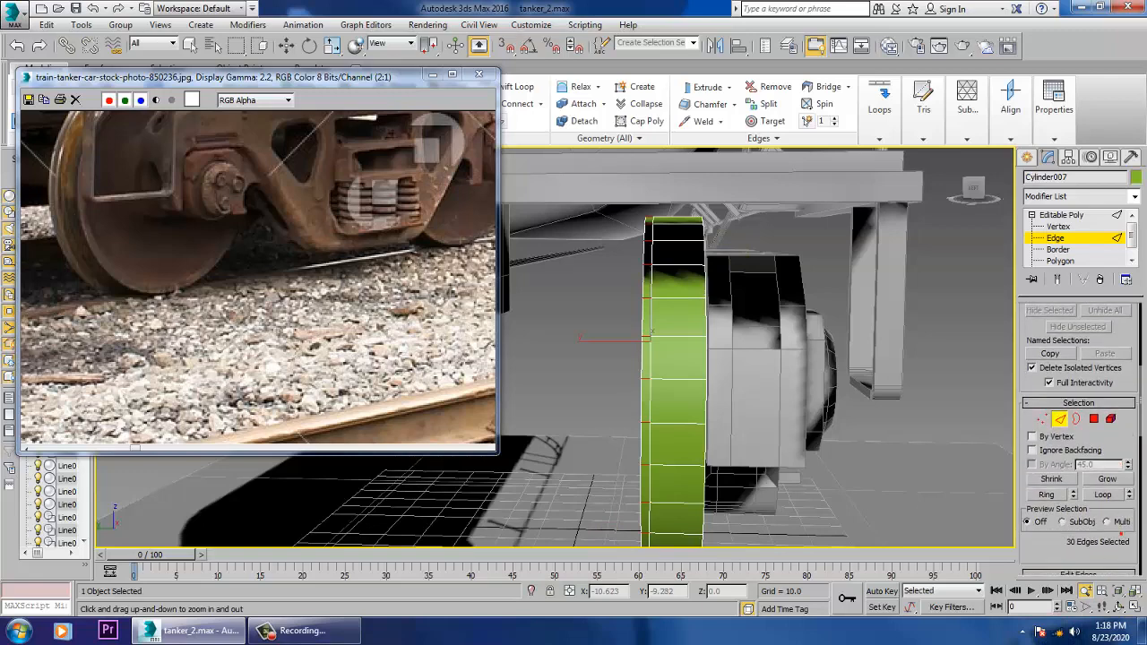
left_click(1094, 419)
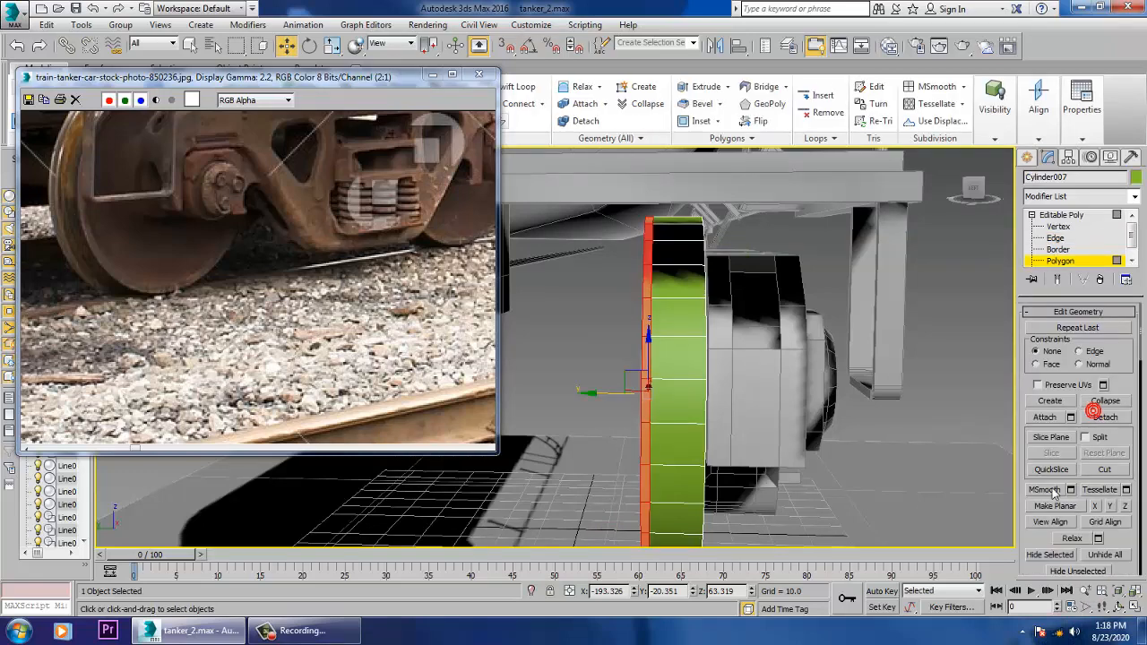
- Extrude the narrow band of tread polygons slightly outward along their local normals to form the wheel flange
left_click(1142, 568)
scroll(1129, 552, "up", 5)
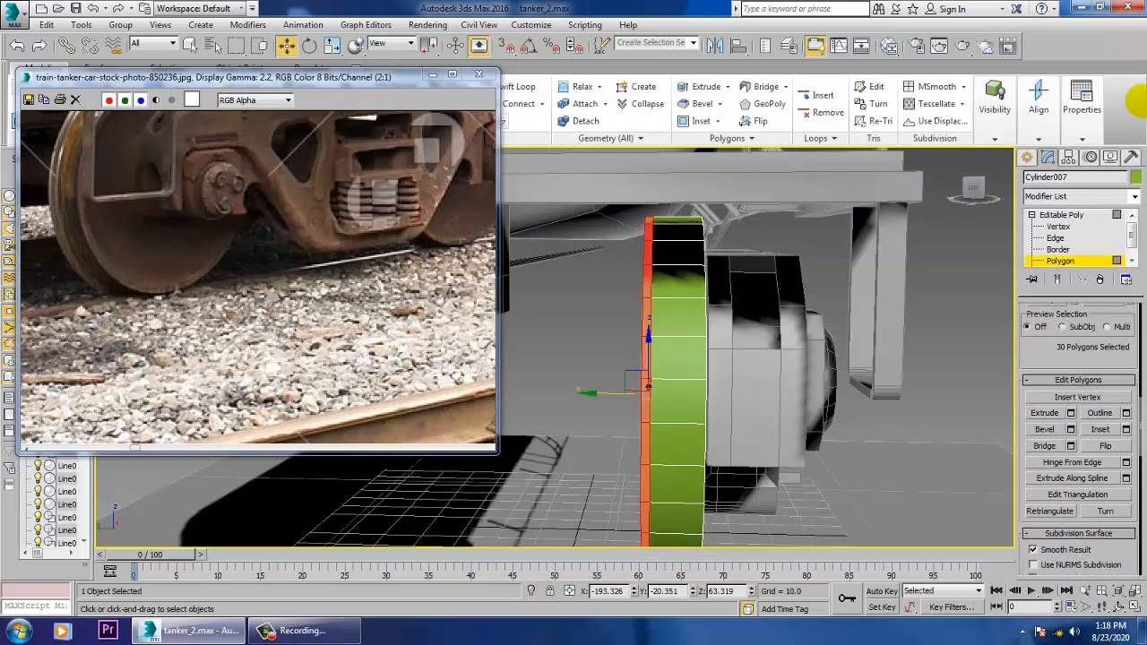
left_click(1071, 413)
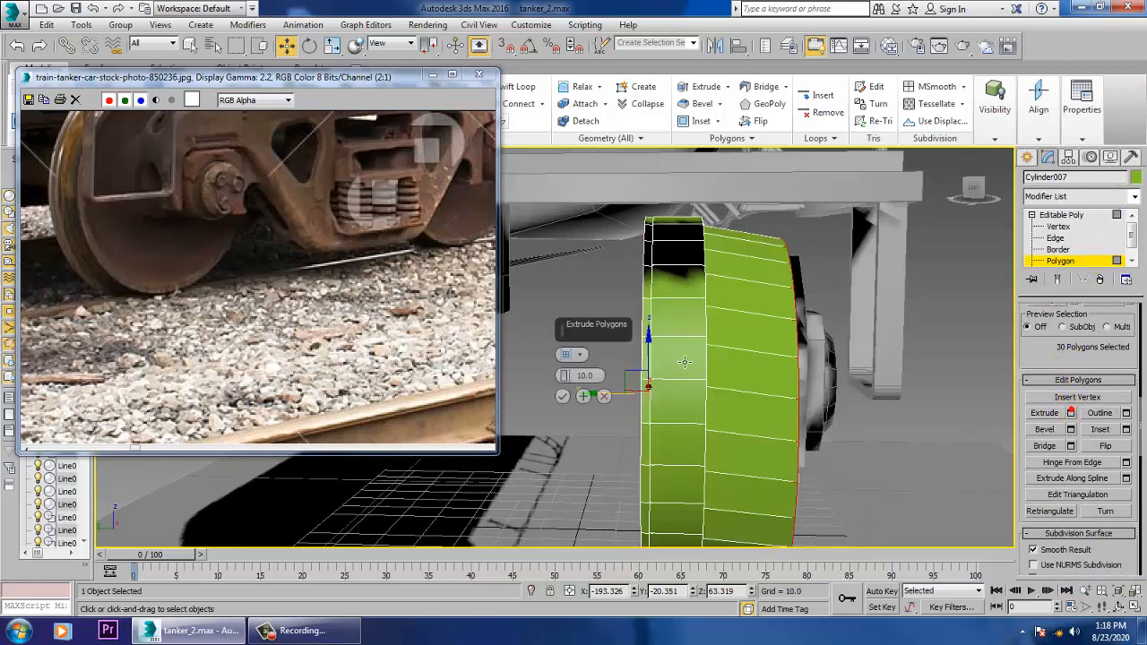
left_click(581, 356)
left_click(602, 377)
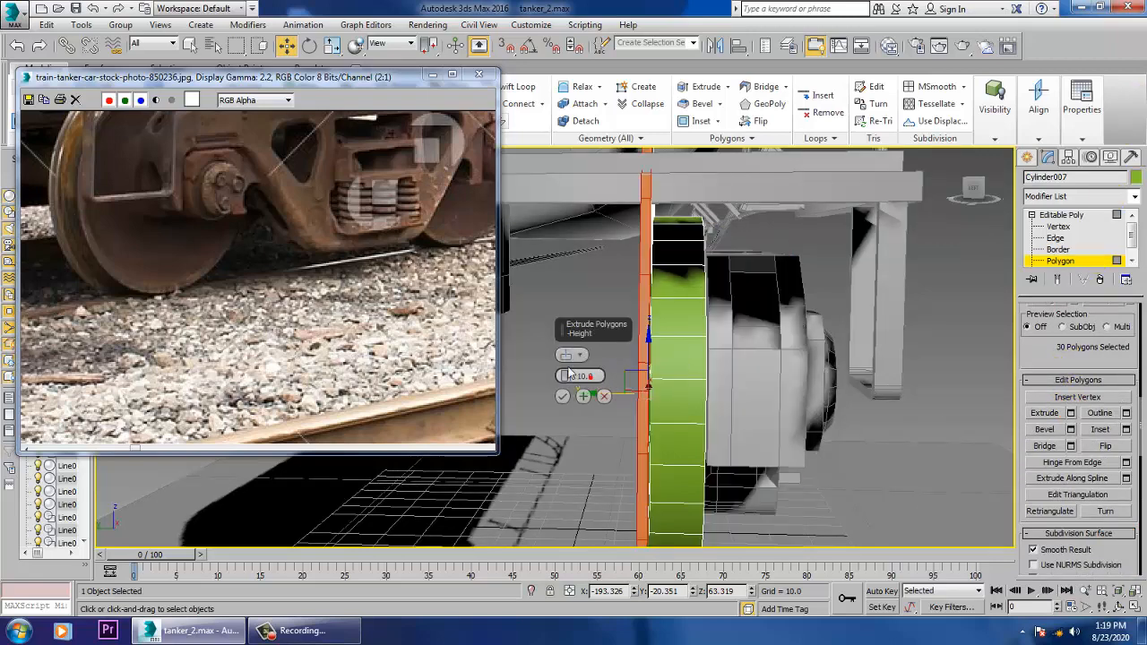
left_click_drag(563, 377, 575, 399)
middle_click_drag(794, 387, 575, 415, "alt")
left_click_drag(565, 380, 592, 422)
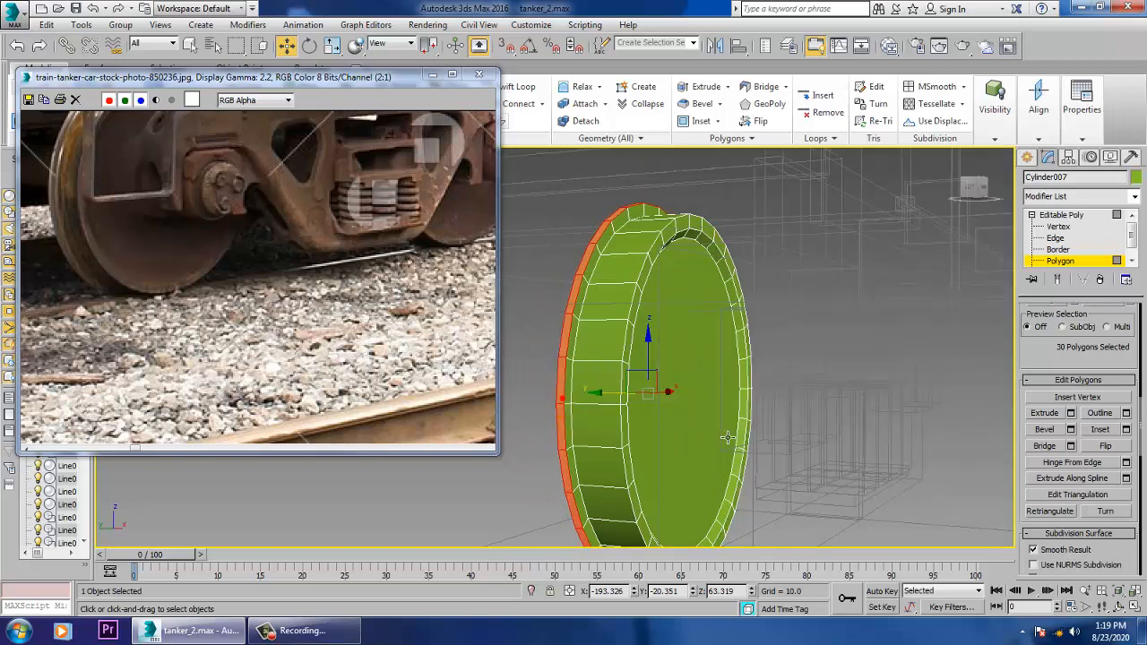
- Scale the wheel's flange polygons along Y to about 58% to thin the flange's outer edge
key("r")
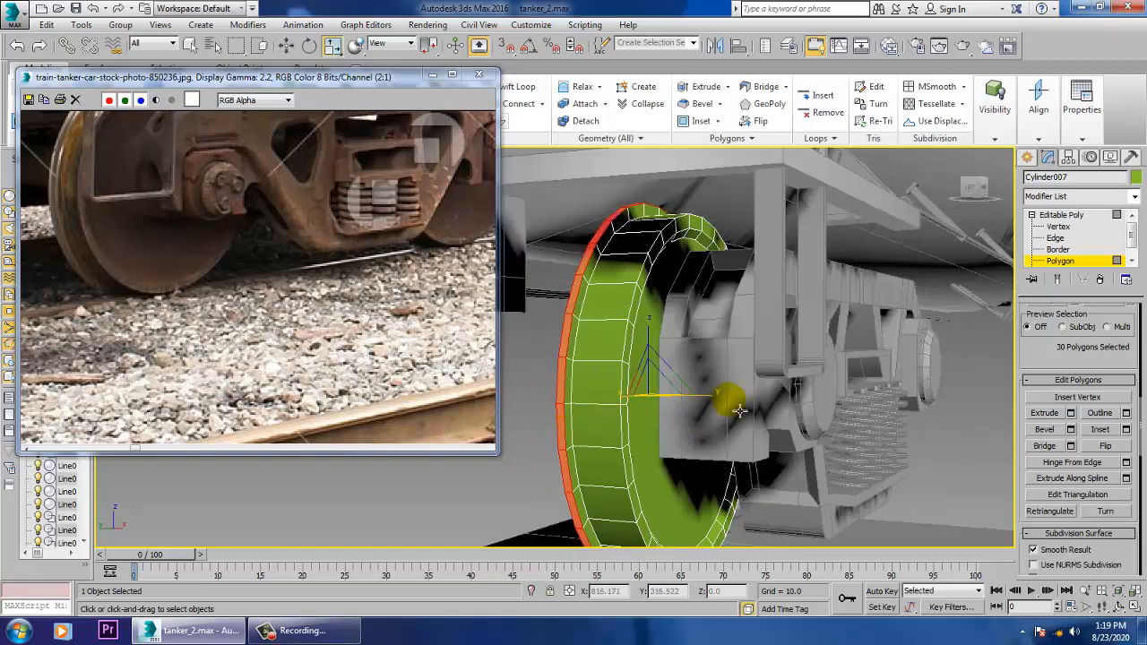
left_click_drag(721, 405, 687, 402)
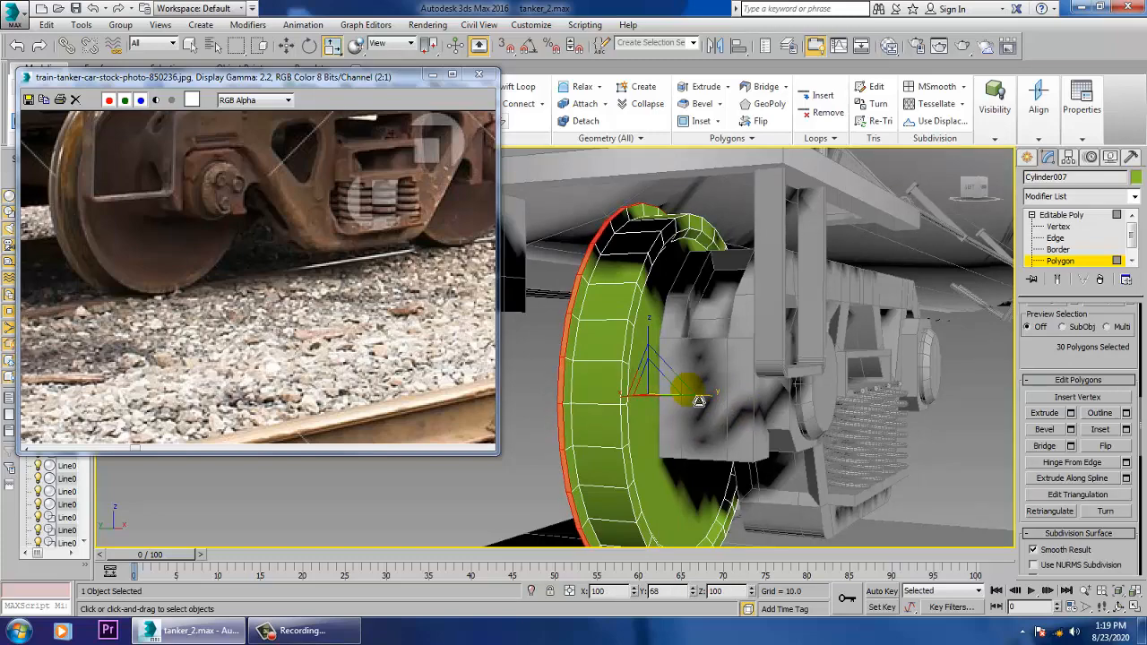
key("w")
- Select the truck frame assembly without the wheel and try to shift it down and about 1.65 along X
middle_click_drag(686, 379, 750, 387, "alt")
scroll(742, 408, "up", 3)
scroll(741, 408, "down", 5)
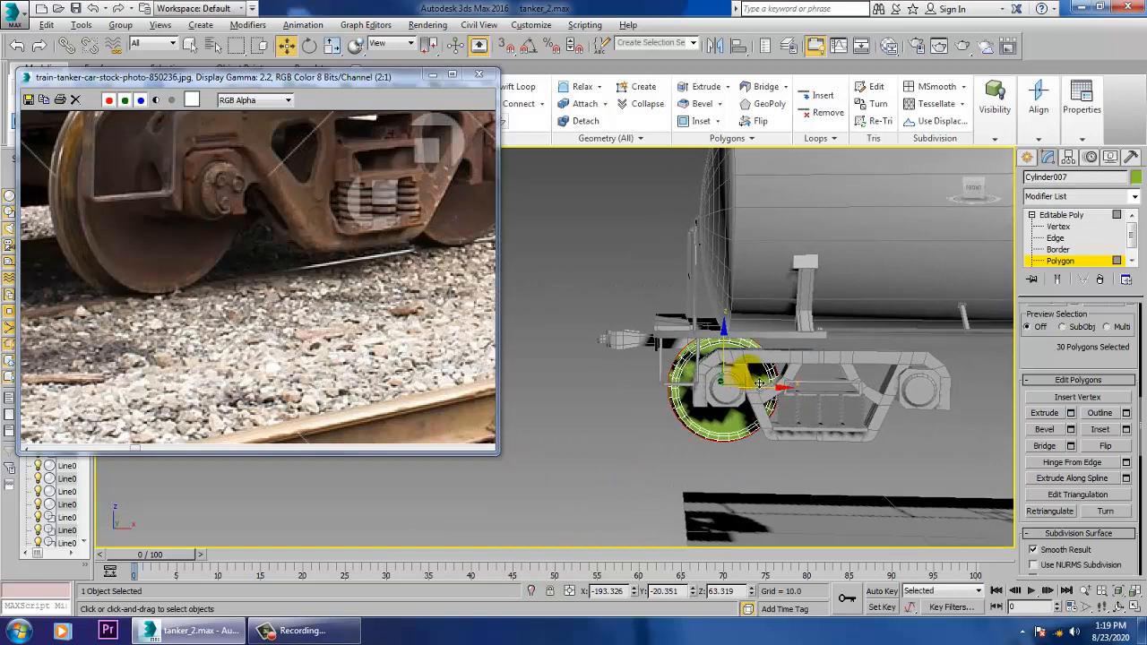
scroll(759, 384, "up", 3)
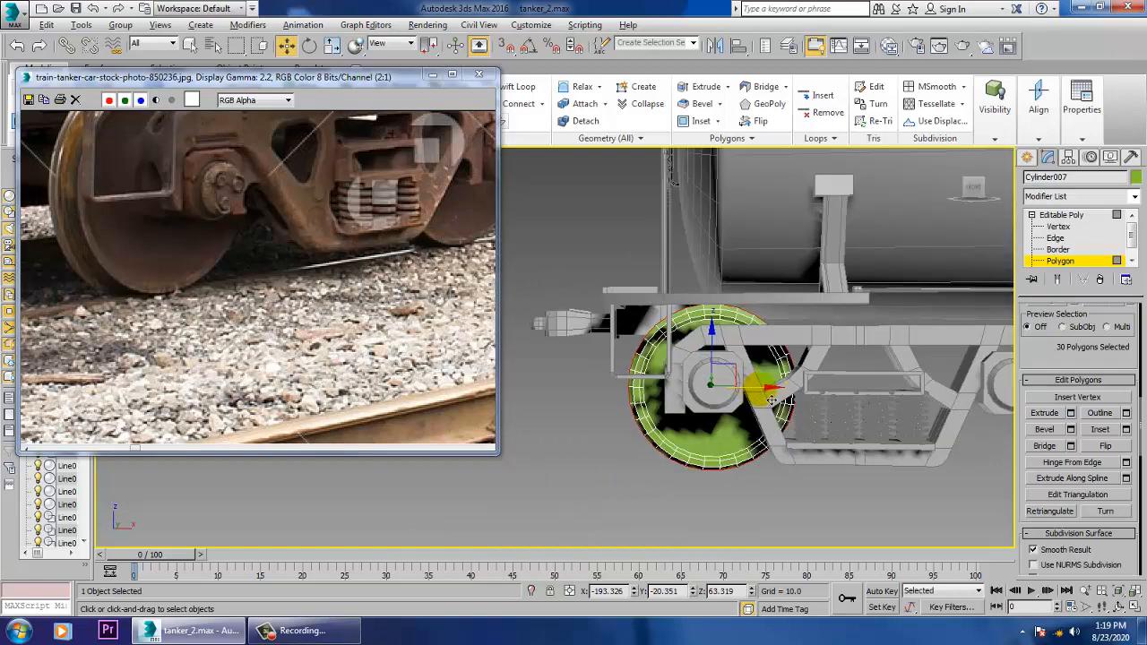
left_click(1074, 215)
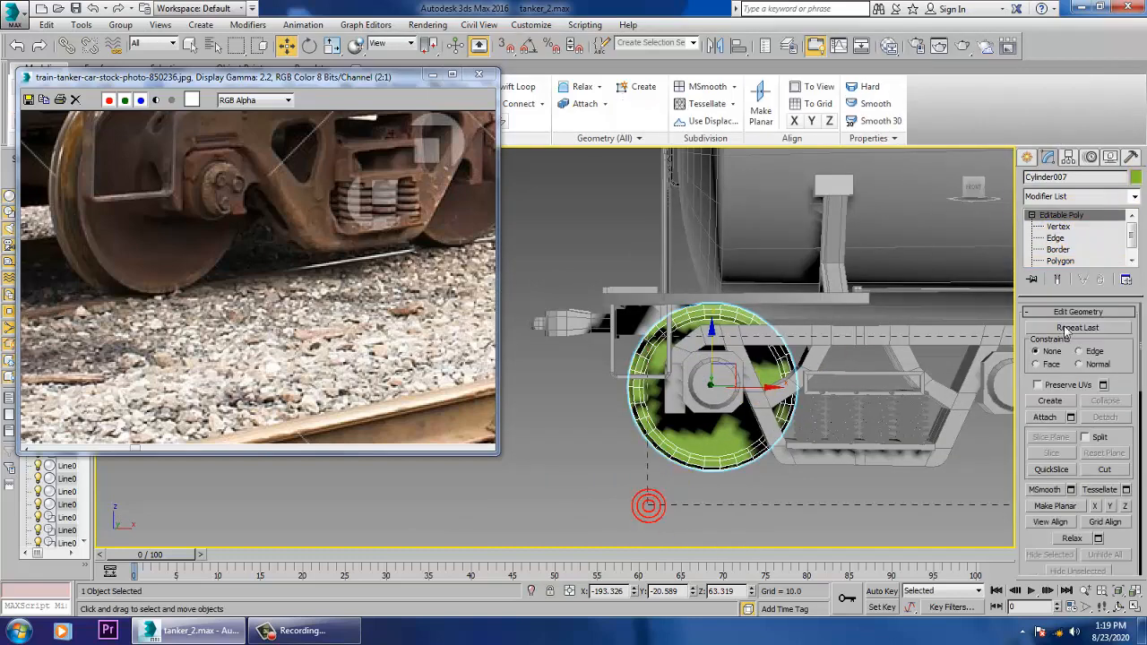
left_click_drag(1065, 328, 1070, 327)
middle_click_drag(869, 346, 806, 333)
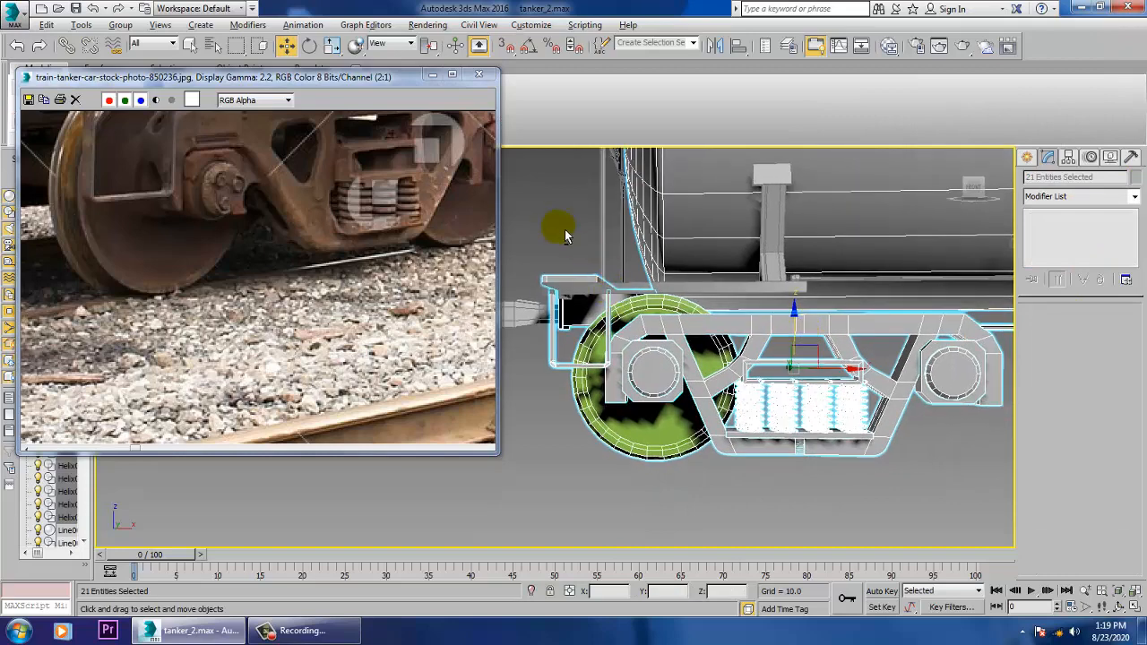
left_click(653, 306, "alt")
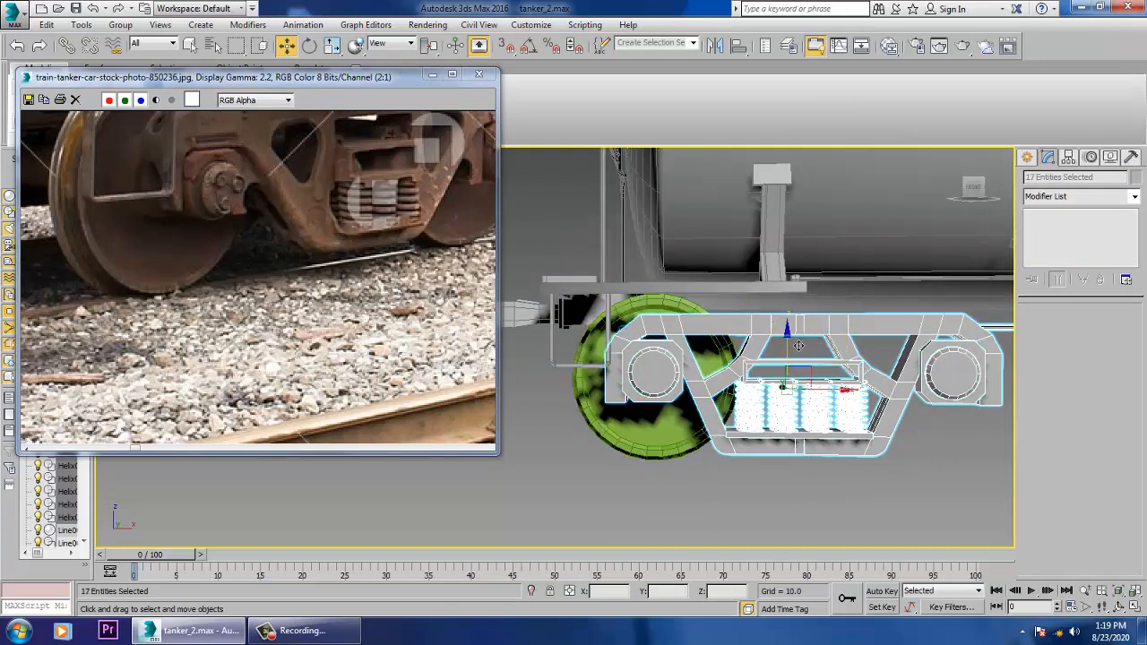
left_click_drag(798, 346, 856, 409)
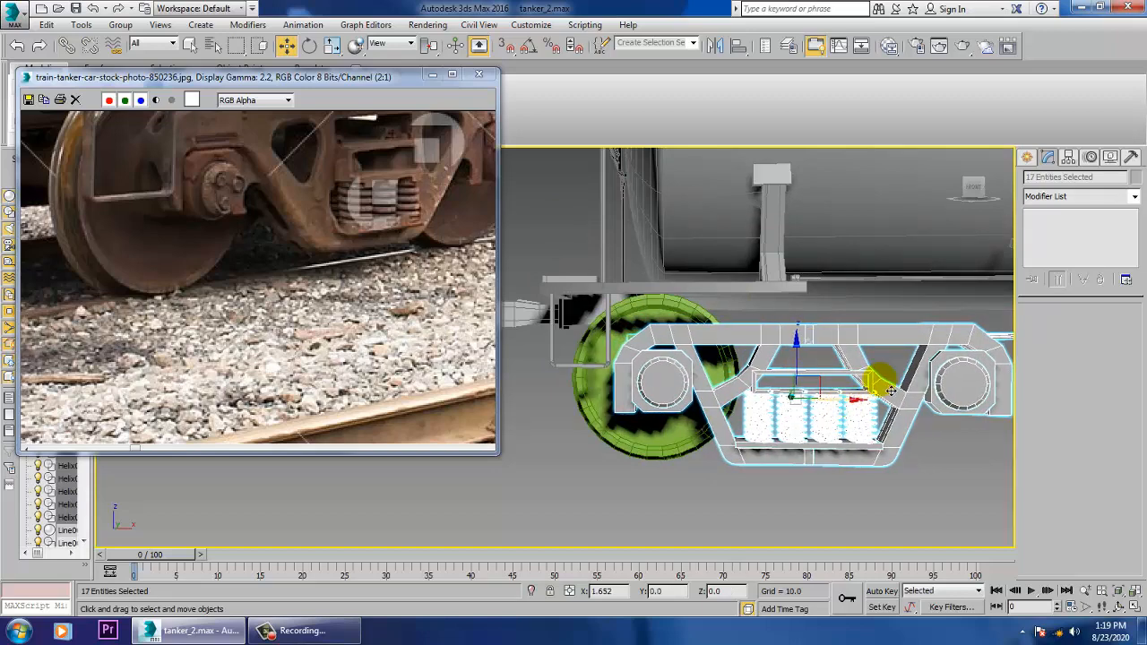
- Remove the long beam under the tank from the truck frame selection
middle_click_drag(998, 394, 670, 389)
scroll(887, 399, "down", 5)
middle_click_drag(784, 440, 715, 448)
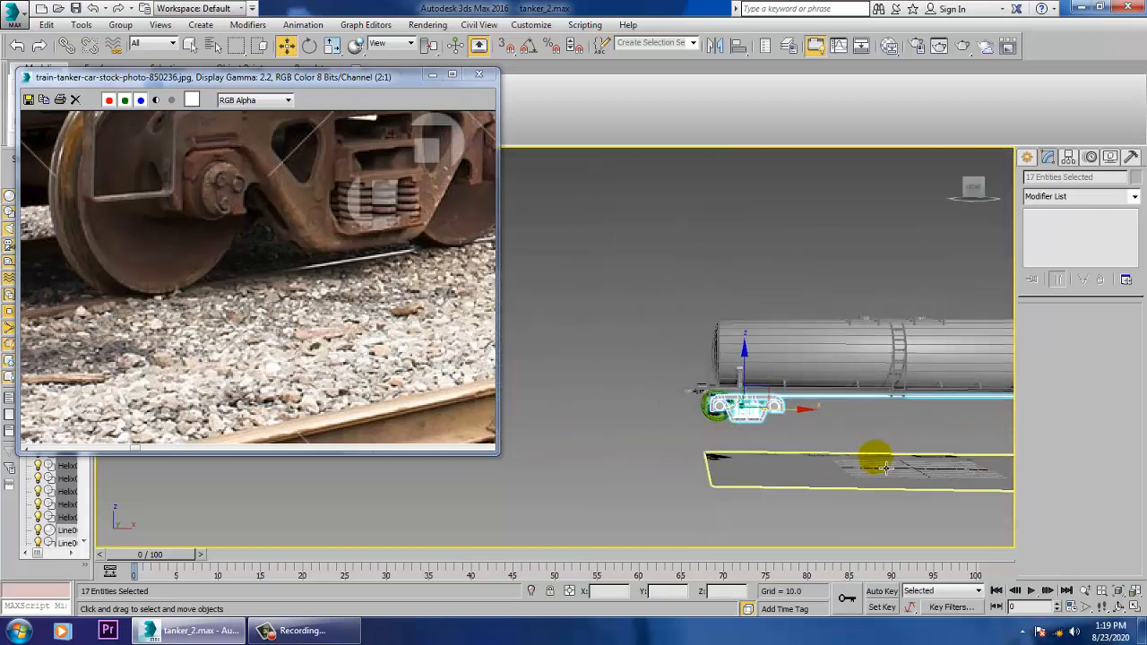
left_click_drag(890, 435, 966, 354, "alt")
middle_click_drag(1004, 382, 776, 376)
scroll(683, 384, "up", 5)
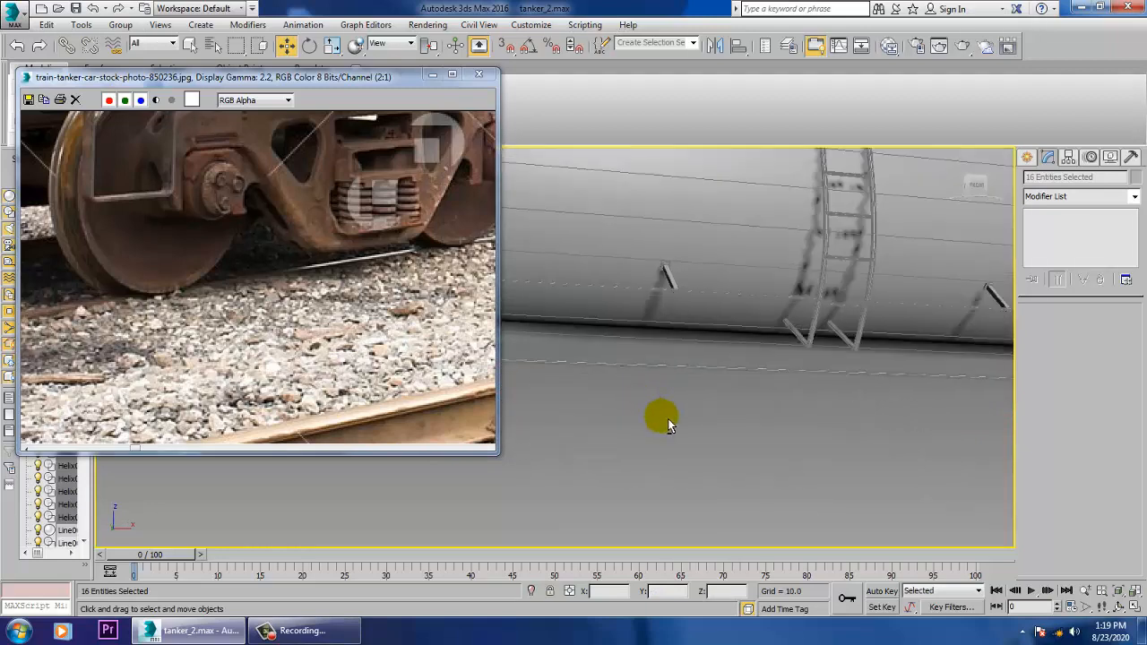
middle_click_drag(669, 423, 1027, 421)
middle_click_drag(776, 384, 764, 427, "alt")
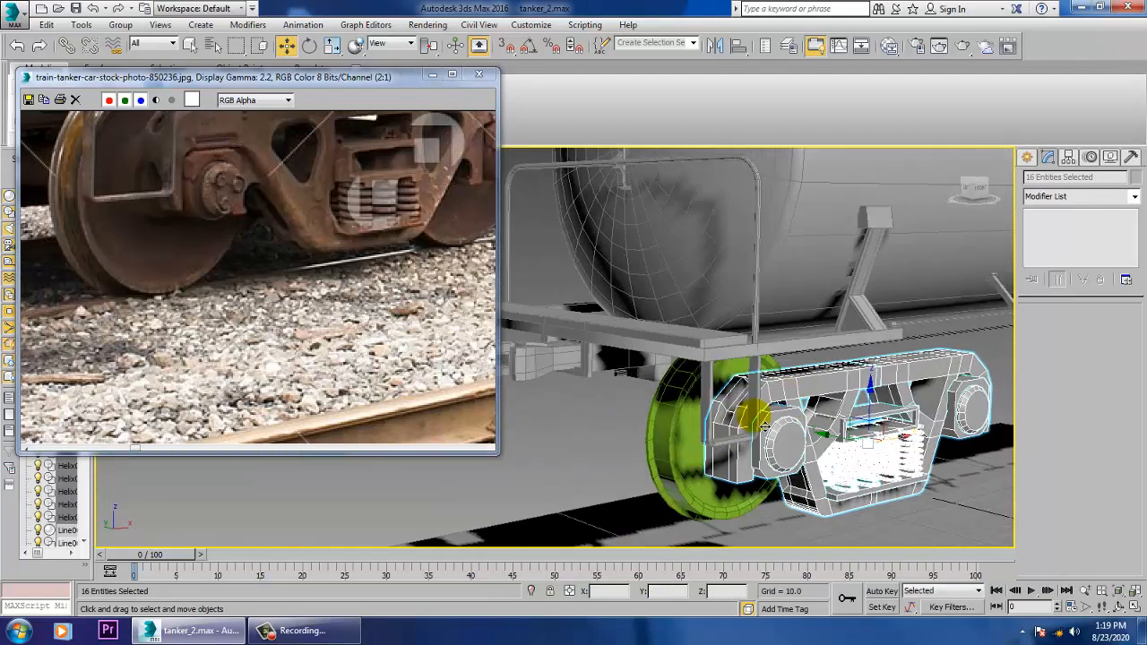
- Select the wheel and compare its size and fit in the truck frame with the whole truck in the reference photo
left_click(696, 436)
middle_click_drag(696, 437, 717, 358, "alt")
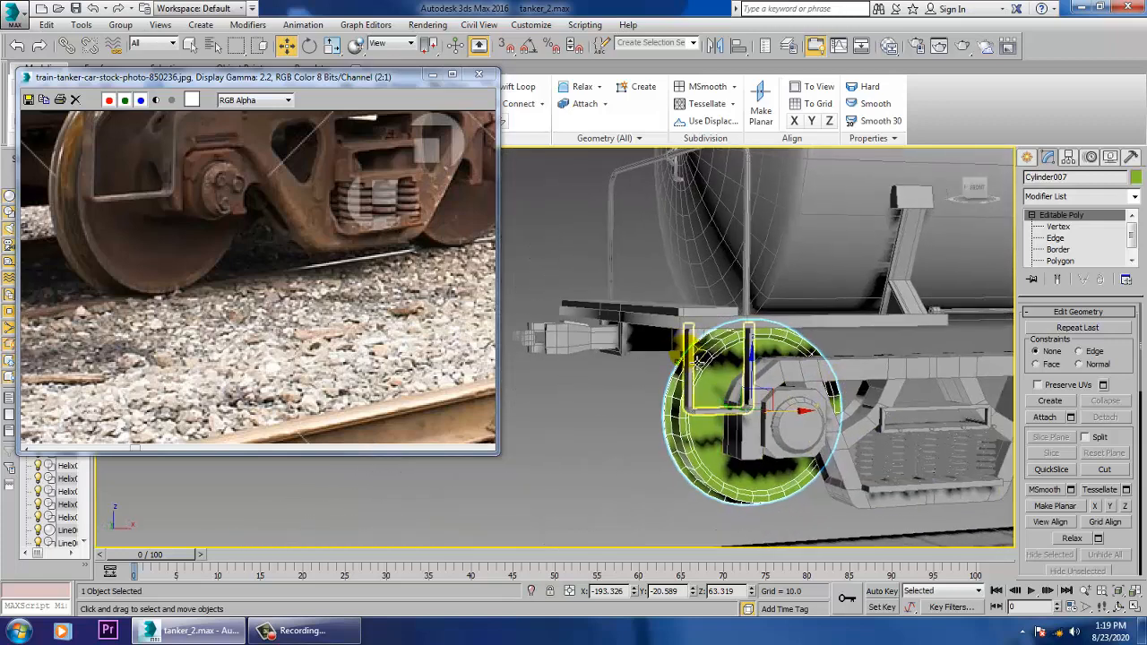
middle_click_drag(354, 268, 303, 370)
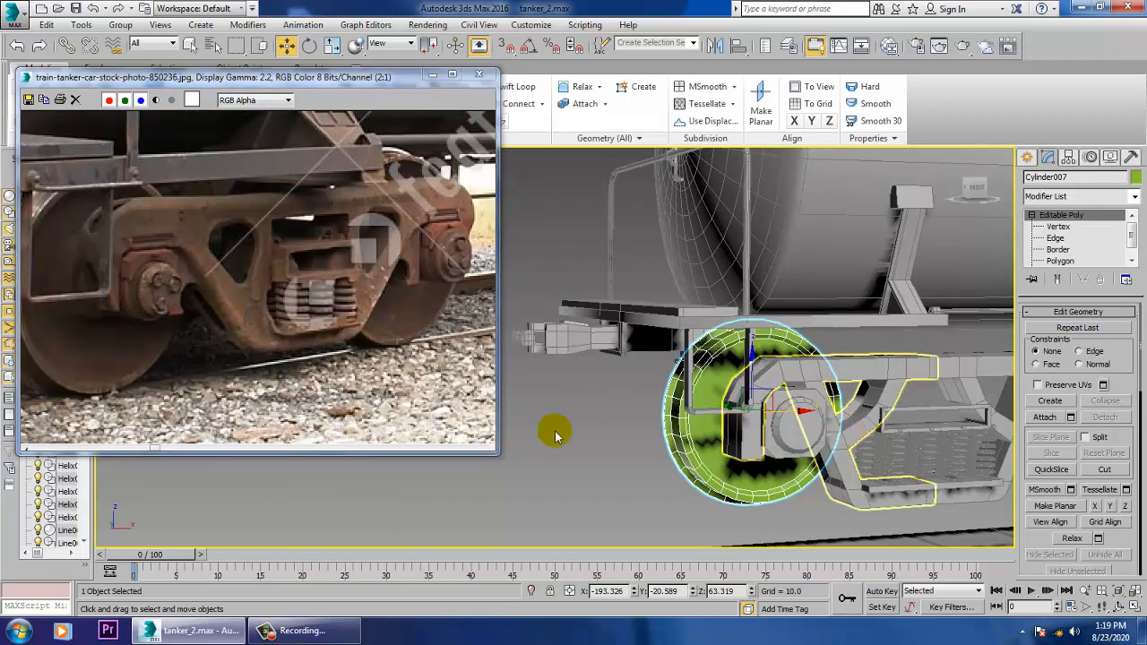
middle_click_drag(861, 475, 884, 487, "alt")
- Draw a small cylinder about 0.67 in radius and 0.57 high over the axle cap in the front view, with AutoGrid enabled
left_click(828, 436)
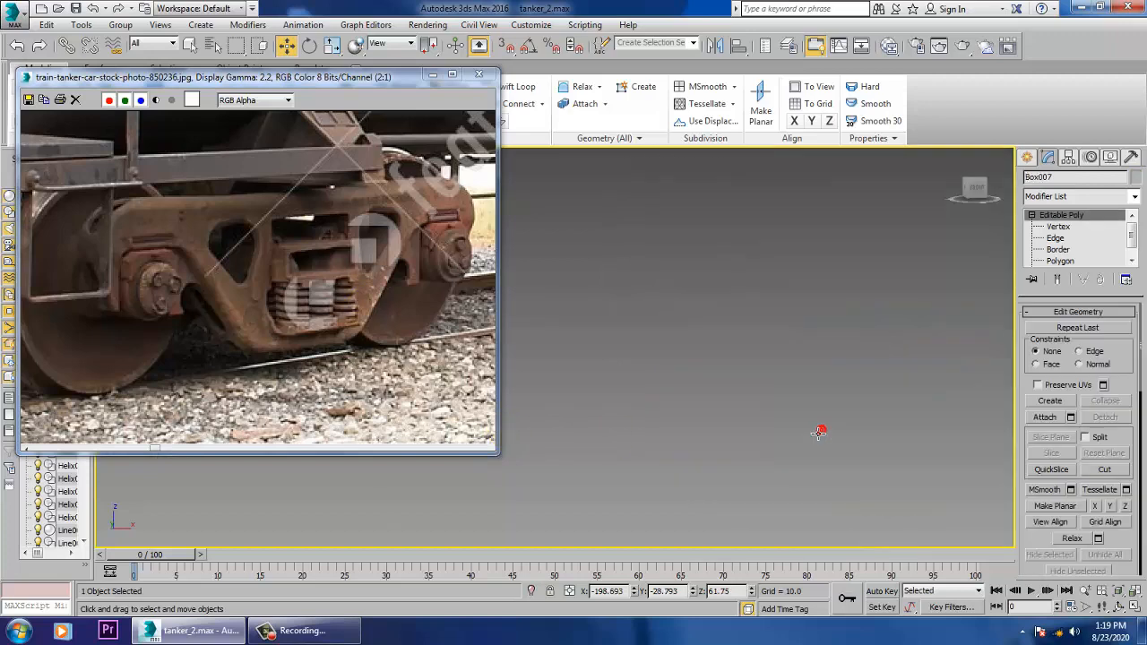
key("alt+w")
middle_click(891, 281)
key("alt+w")
middle_click_drag(879, 282, 835, 278)
scroll(800, 349, "up", 4)
middle_click_drag(800, 350, 1012, 319)
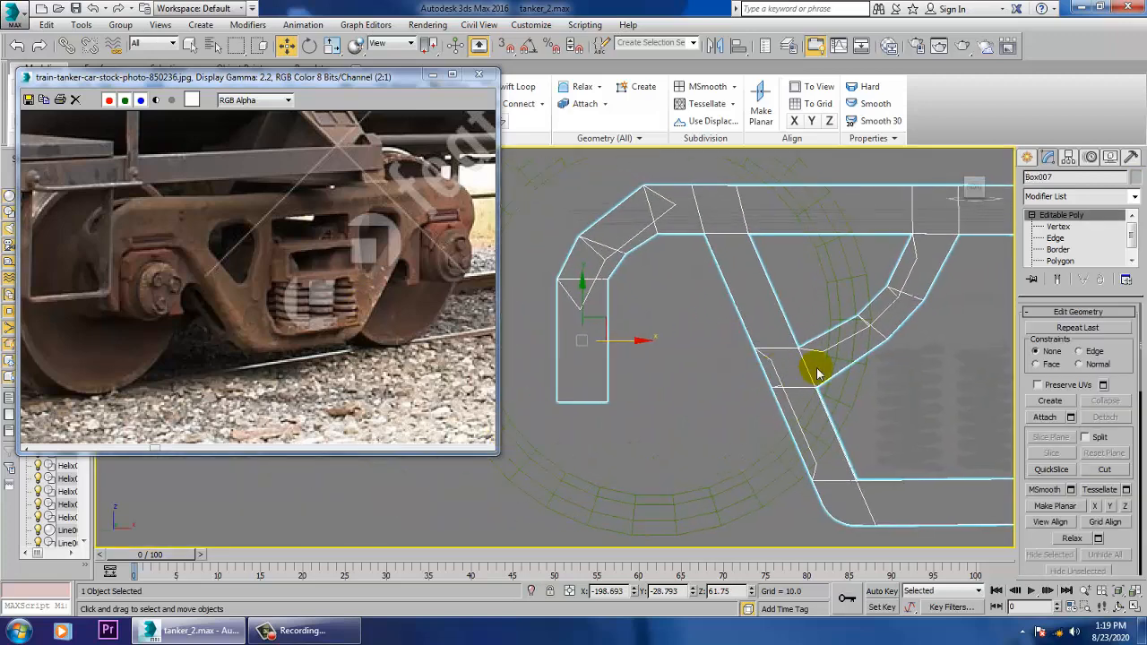
left_click(1027, 157)
left_click(1052, 279)
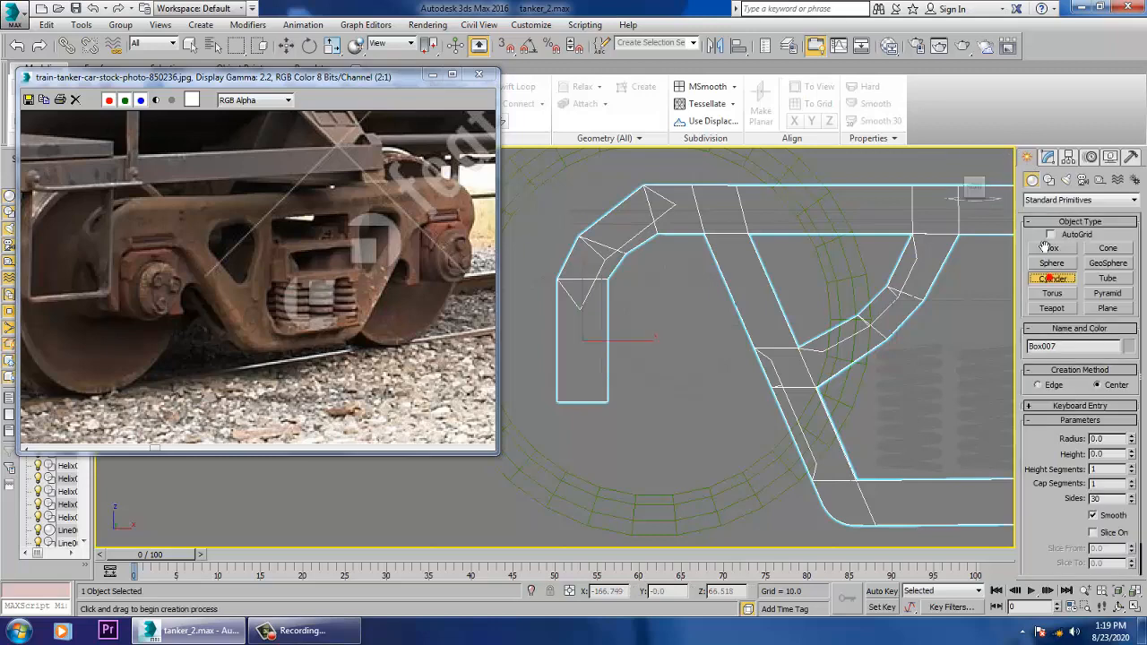
middle_click_drag(699, 334, 756, 398)
scroll(751, 394, "up", 2)
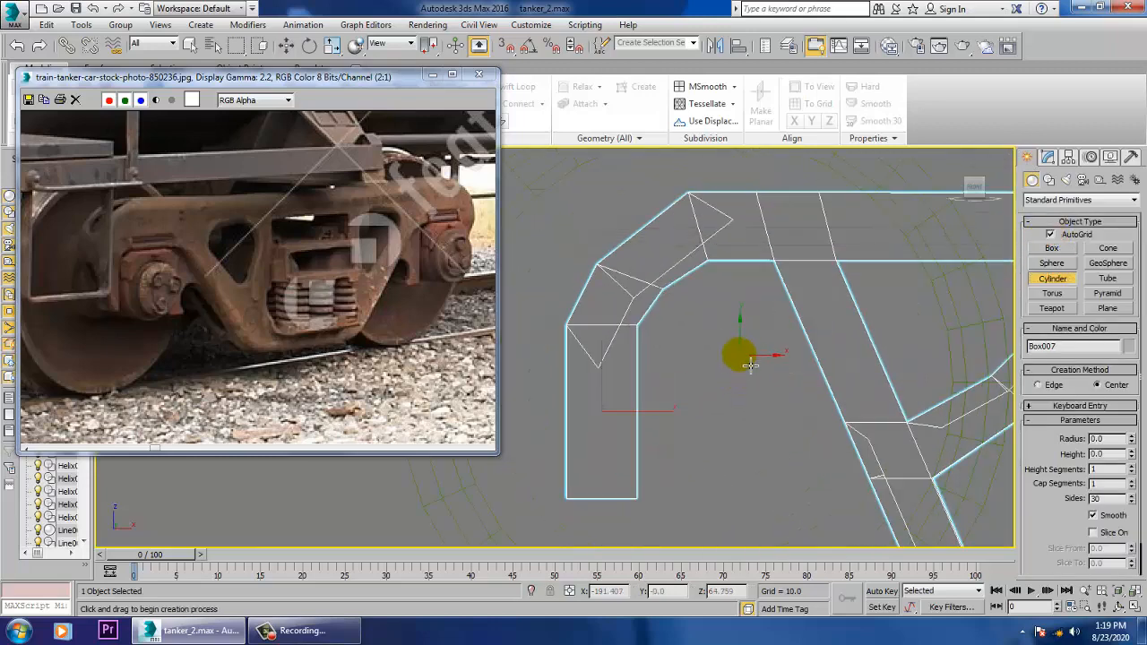
left_click_drag(748, 364, 757, 373)
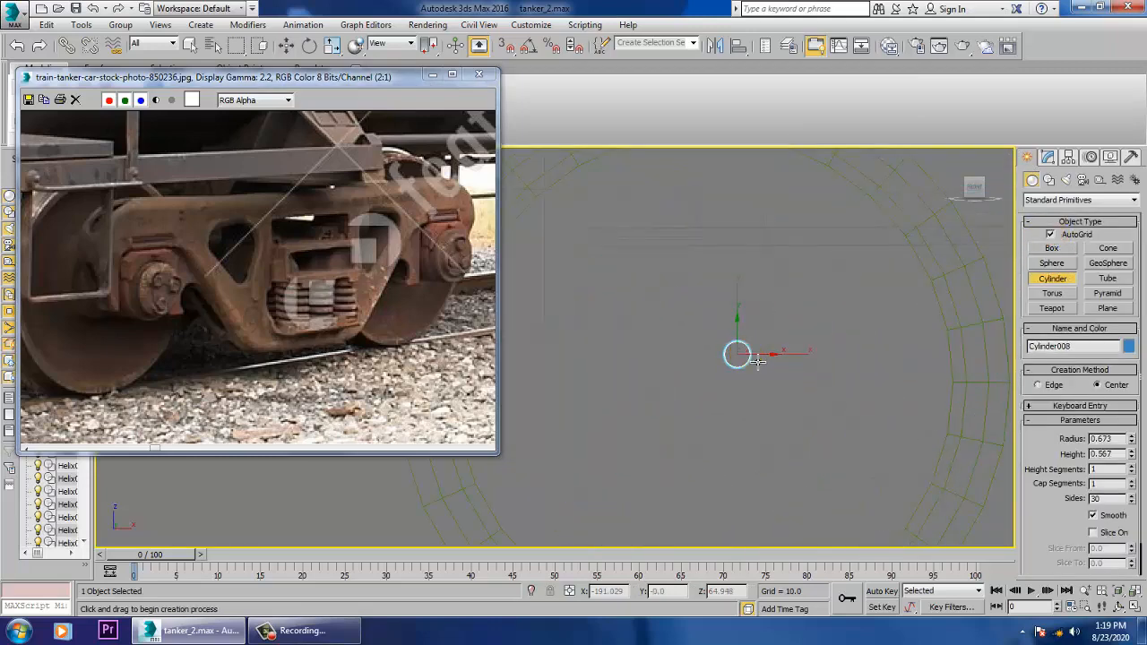
left_click(758, 361)
- Set the small cylinder's sides to 6 and move it outward along Y to about -35.41, onto the axle cap's face
left_click(1048, 158)
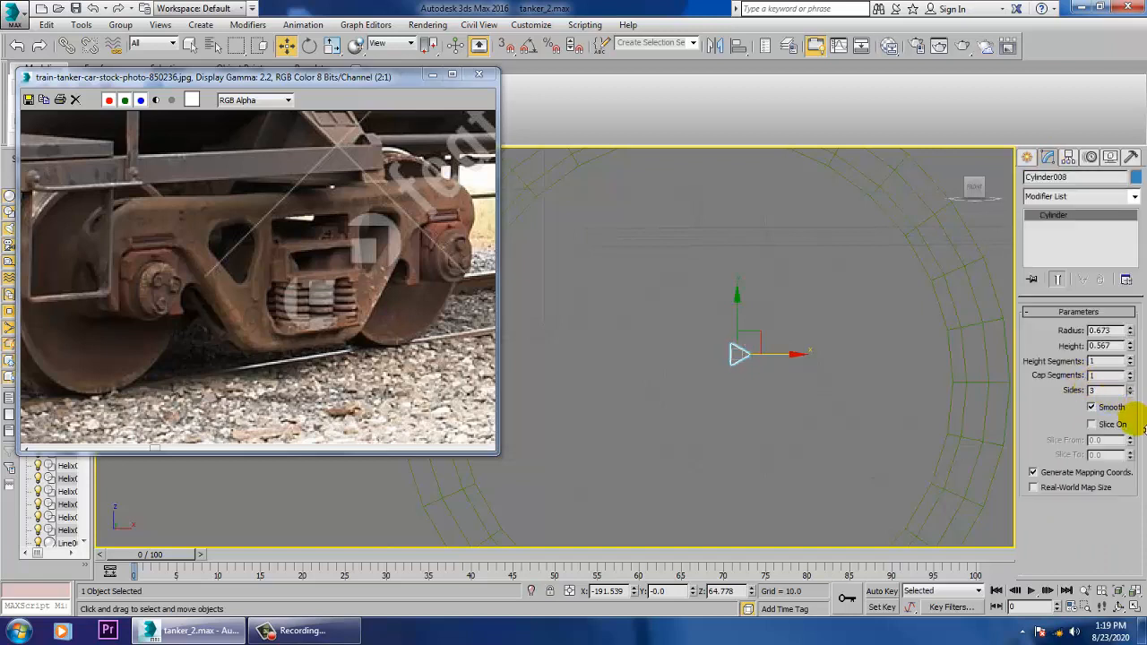
key("alt+w")
right_click(938, 435)
key("z")
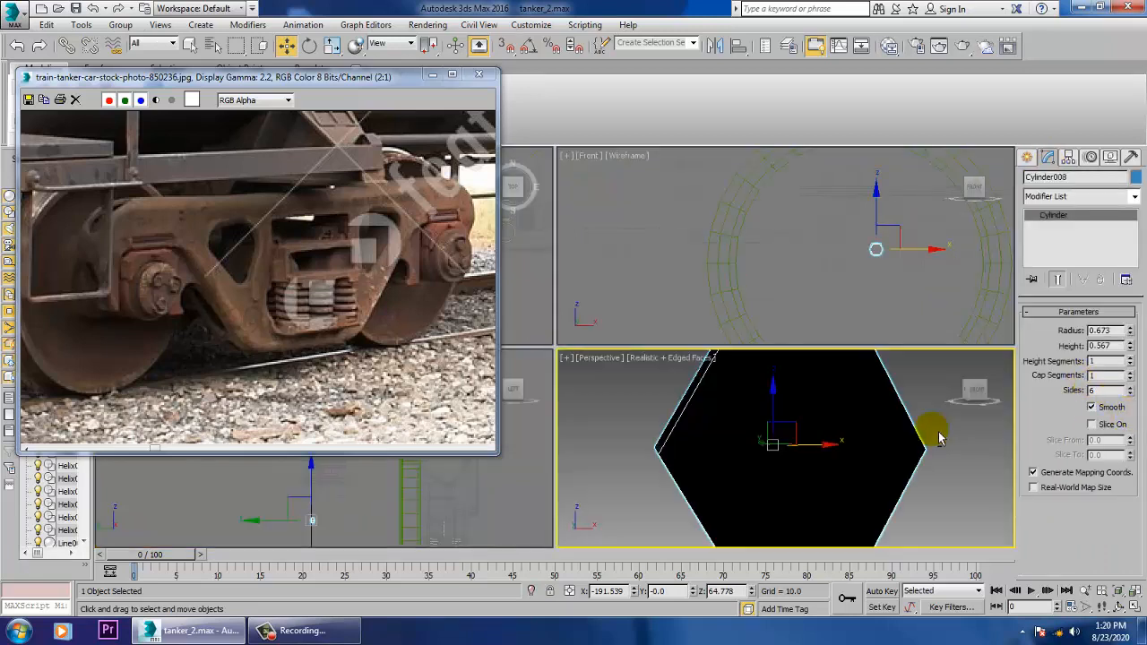
key("alt+w")
scroll(887, 439, "down", 12)
scroll(864, 444, "down", 5)
middle_click_drag(863, 443, 842, 432, "alt")
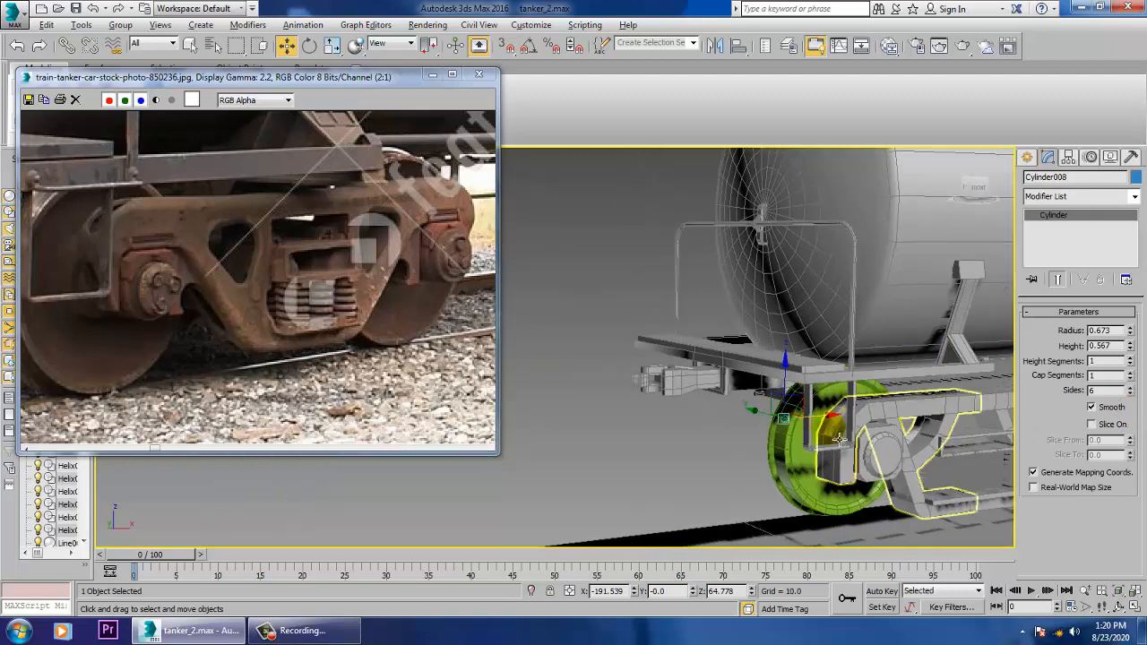
left_click_drag(769, 421, 876, 460)
key("alt+q")
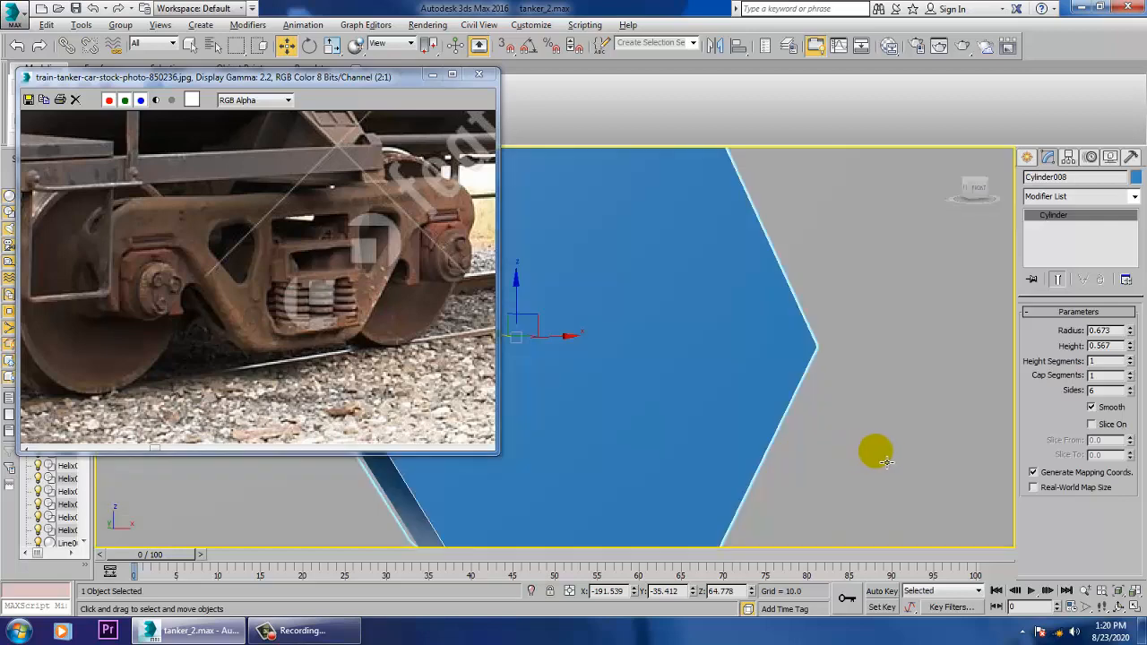
- Try to scale the hexagonal bolt non-uniformly to about 210% in X and Y
key("r")
key("alt+q")
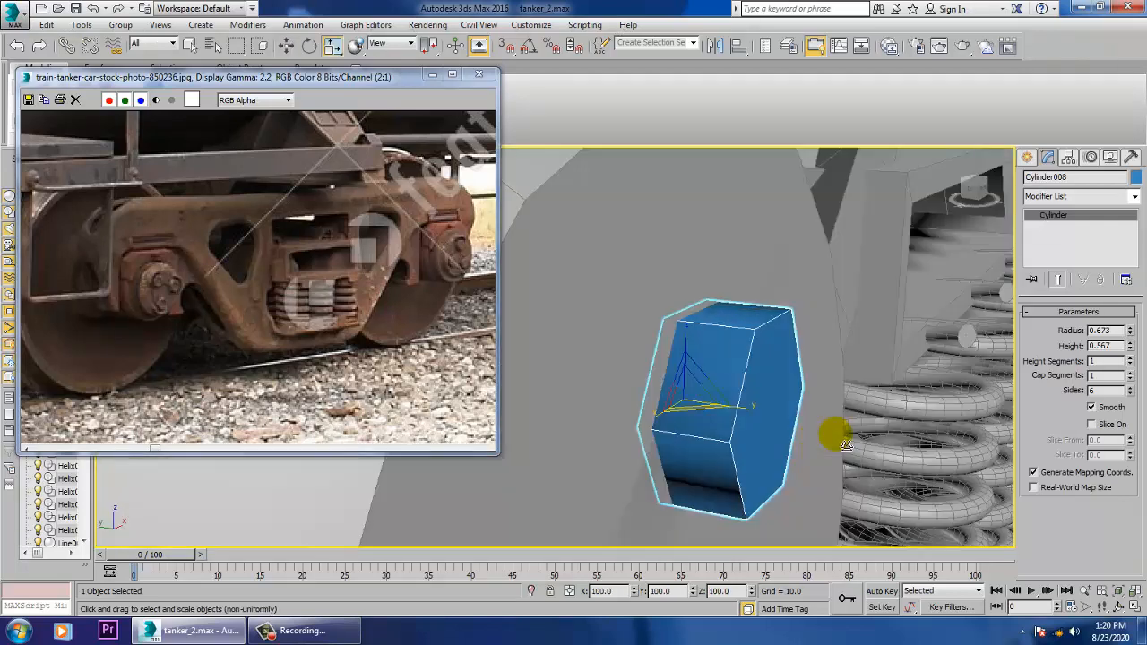
left_click_drag(779, 425, 840, 443)
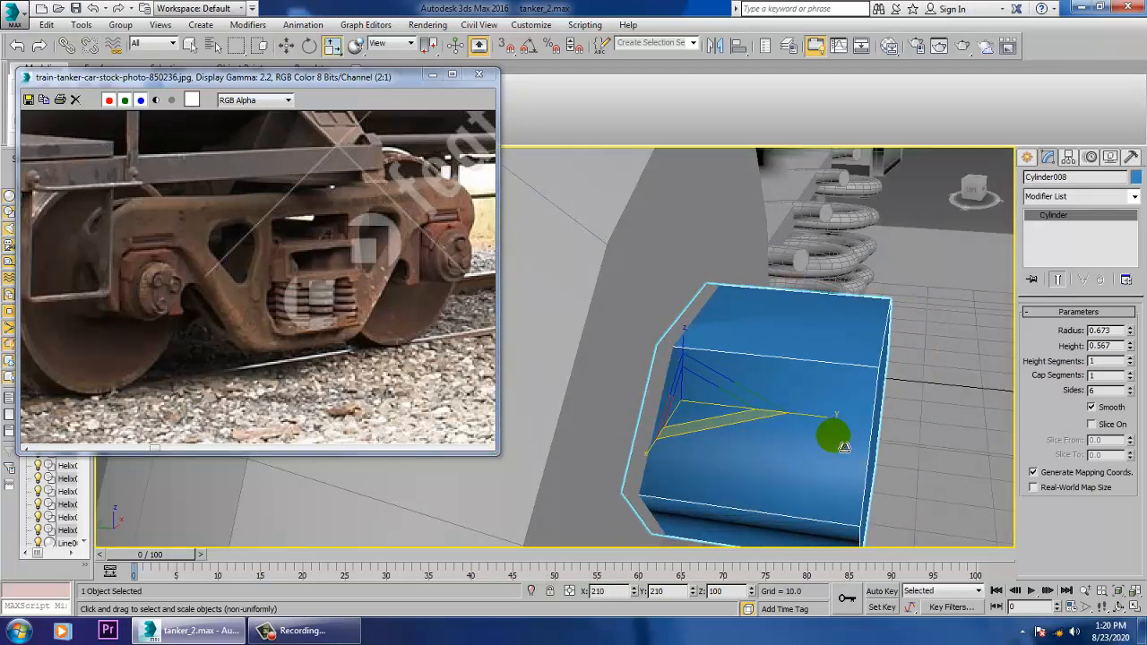
key("ctrl+z")
- Stretch the hexagonal bolt to about 200% along its length and scale it uniformly to about 121%
scroll(751, 412, "down", 5)
middle_click_drag(824, 446, 790, 440, "alt")
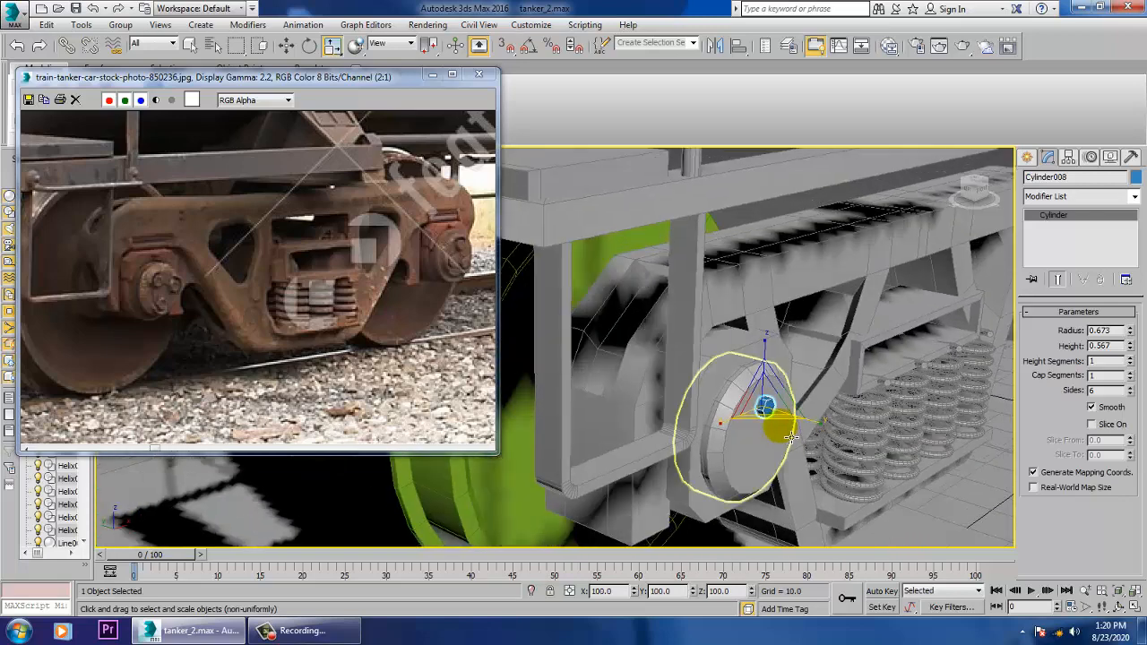
key("z")
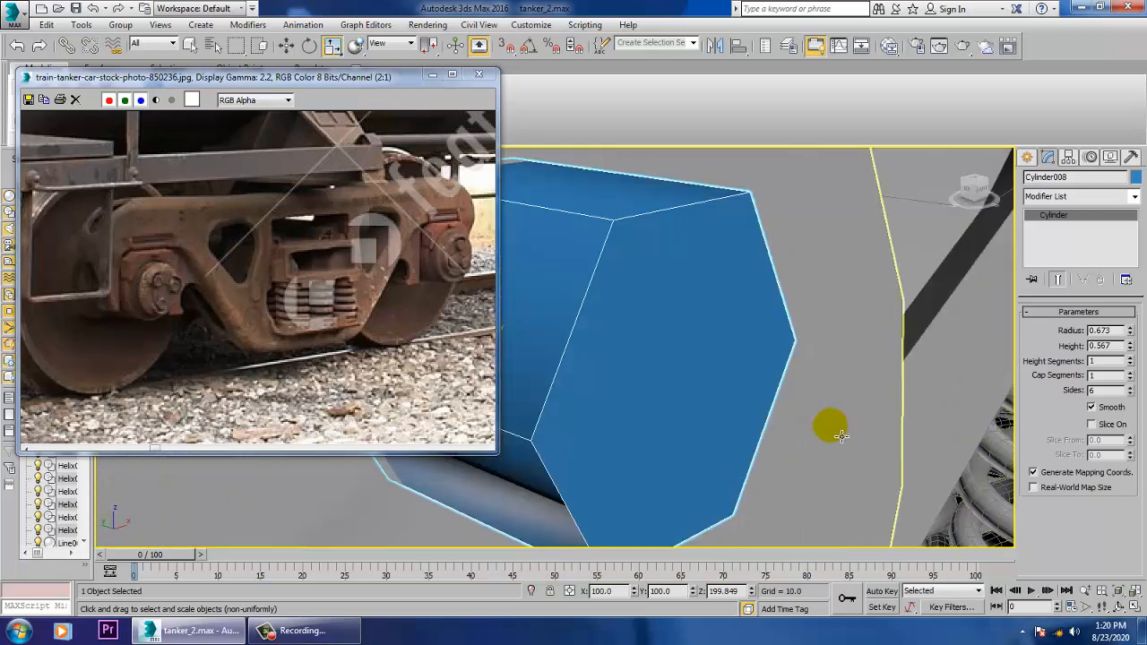
scroll(783, 412, "down", 4)
key("r")
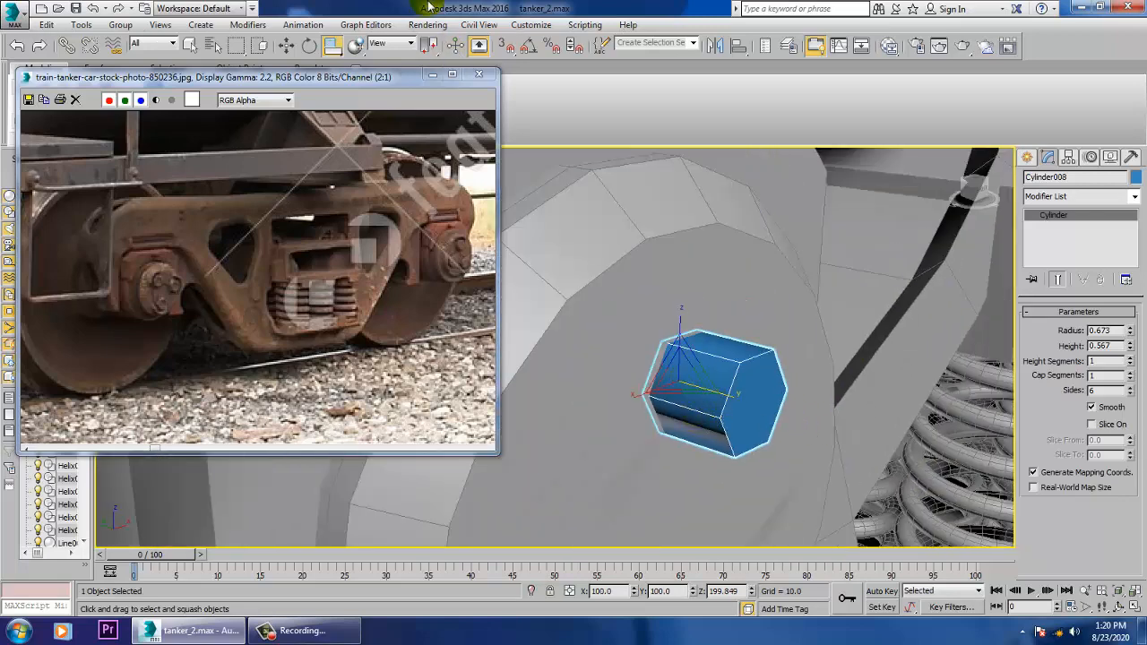
left_click(333, 69)
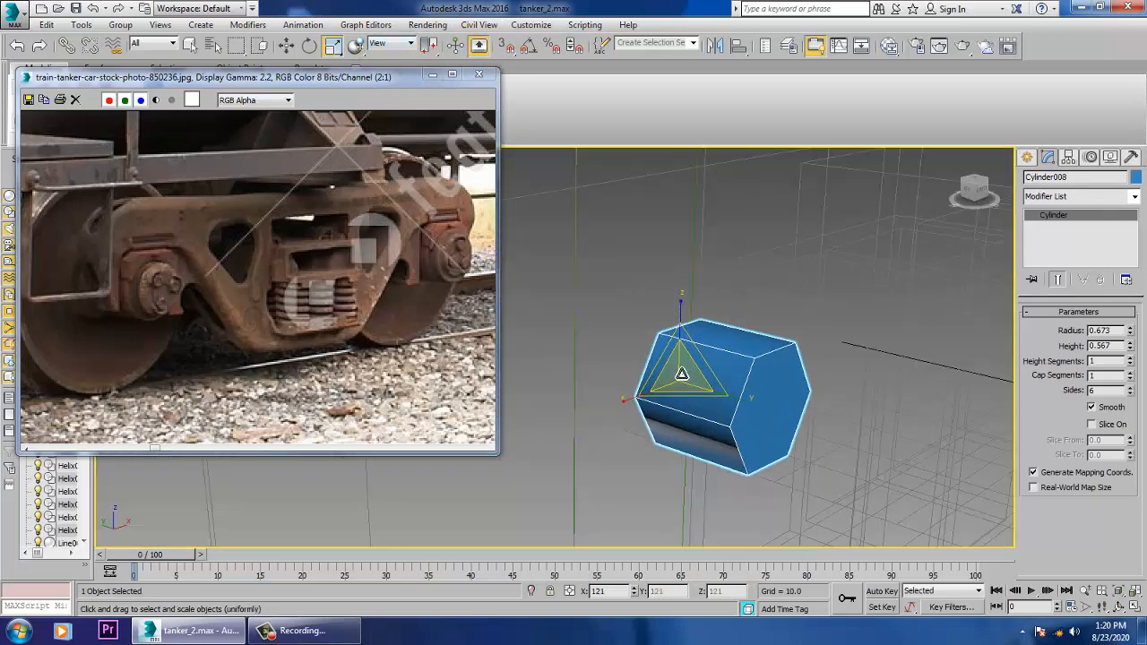
- Move the bolt along Y to about -34.68 to seat it in the axle cap's face
scroll(697, 375, "down", 3)
key("F4")
key("w")
left_click_drag(663, 370, 643, 370)
- Copy the bolt twice in the front view to form a triangle of three bolts, the lower two about 4.3 apart along X
key("alt+w")
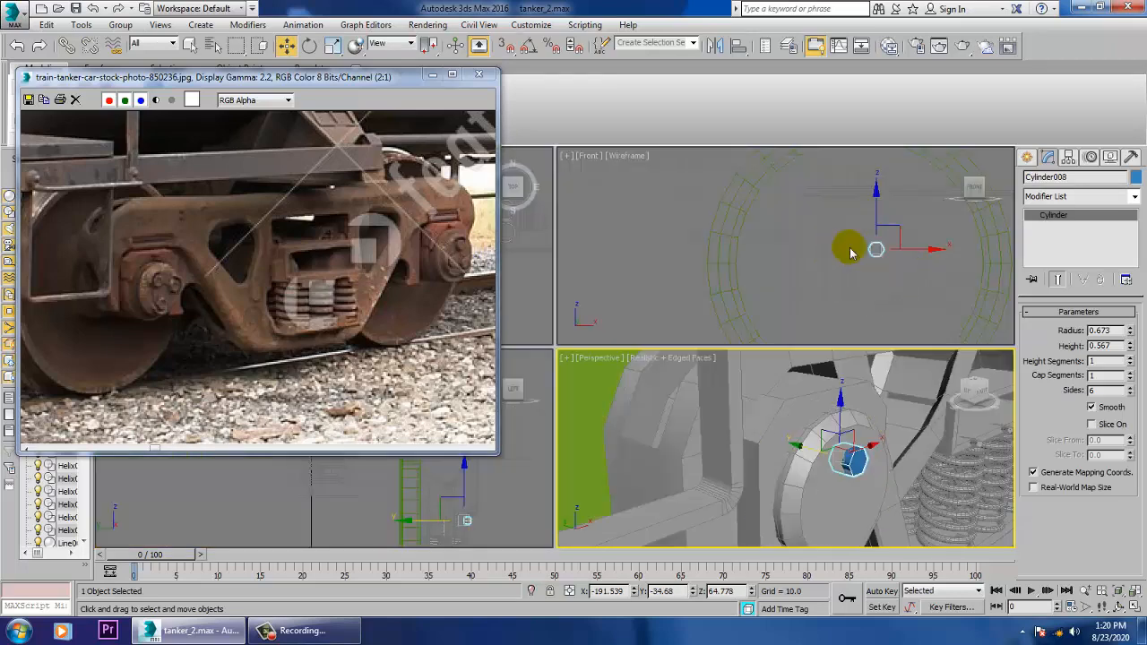
key("alt+w")
middle_click_drag(843, 254, 916, 224)
mouse_move(775, 325)
left_mouse_down("shift")
mouse_move(733, 369)
mouse_move(735, 399)
mouse_move(840, 394)
left_mouse_up("shift")
left_click(569, 376)
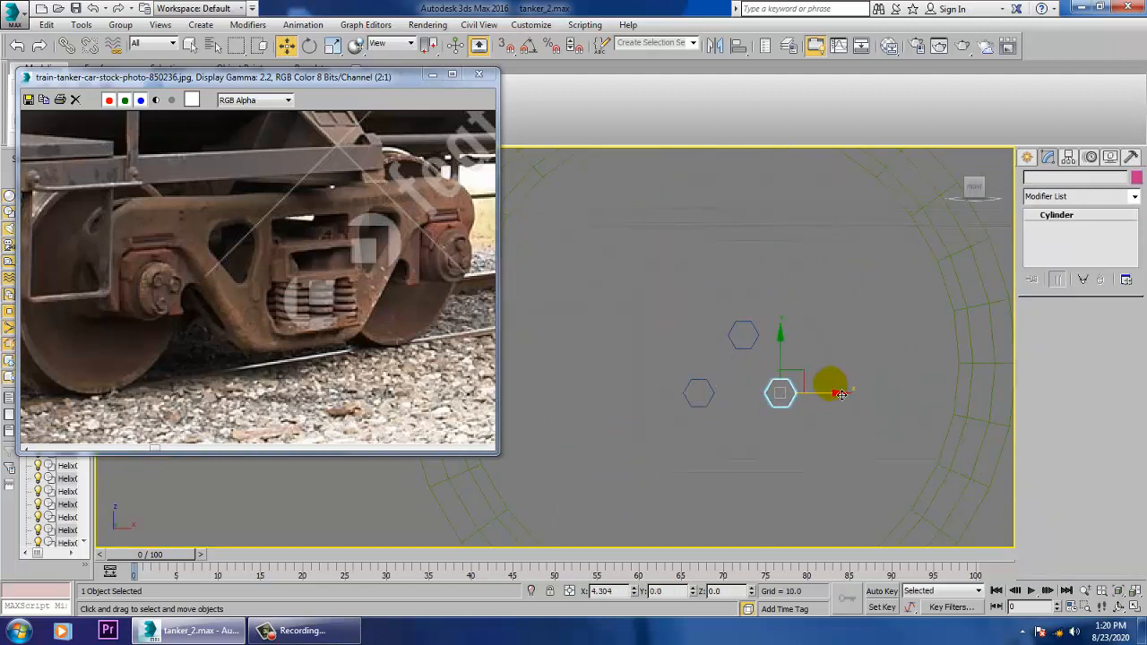
left_click(563, 374)
- Select all three bolts and copy them along X onto the axle cap at the truck frame's other end
key("alt+w")
middle_click(840, 501)
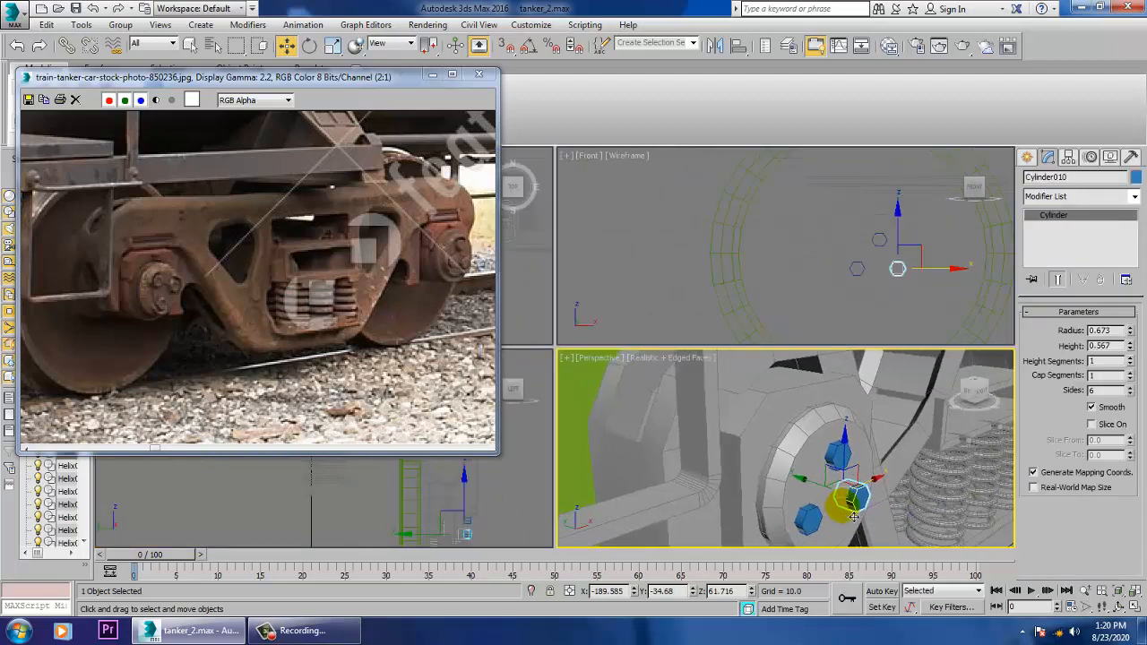
key("alt+w")
middle_click_drag(839, 498, 786, 447, "alt")
scroll(846, 477, "down", 5)
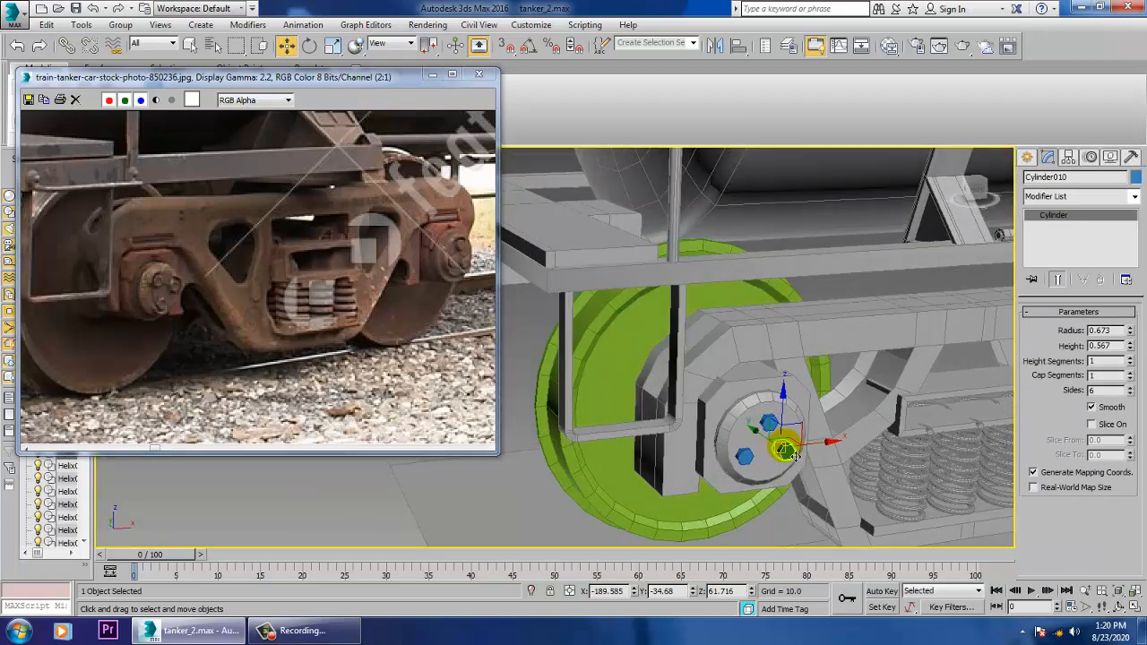
scroll(786, 447, "up", 3)
left_click(759, 411, "ctrl")
left_click(723, 460, "ctrl")
scroll(759, 464, "down", 3)
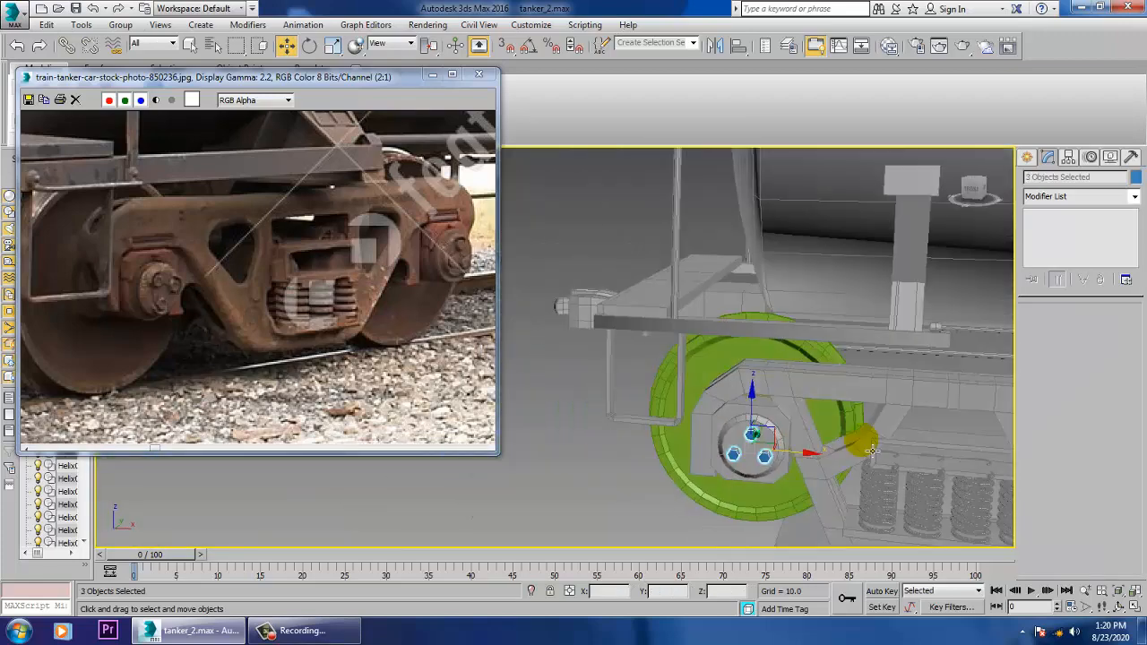
middle_click_drag(863, 440, 750, 415, "alt")
scroll(756, 417, "down", 3)
scroll(753, 446, "up", 2)
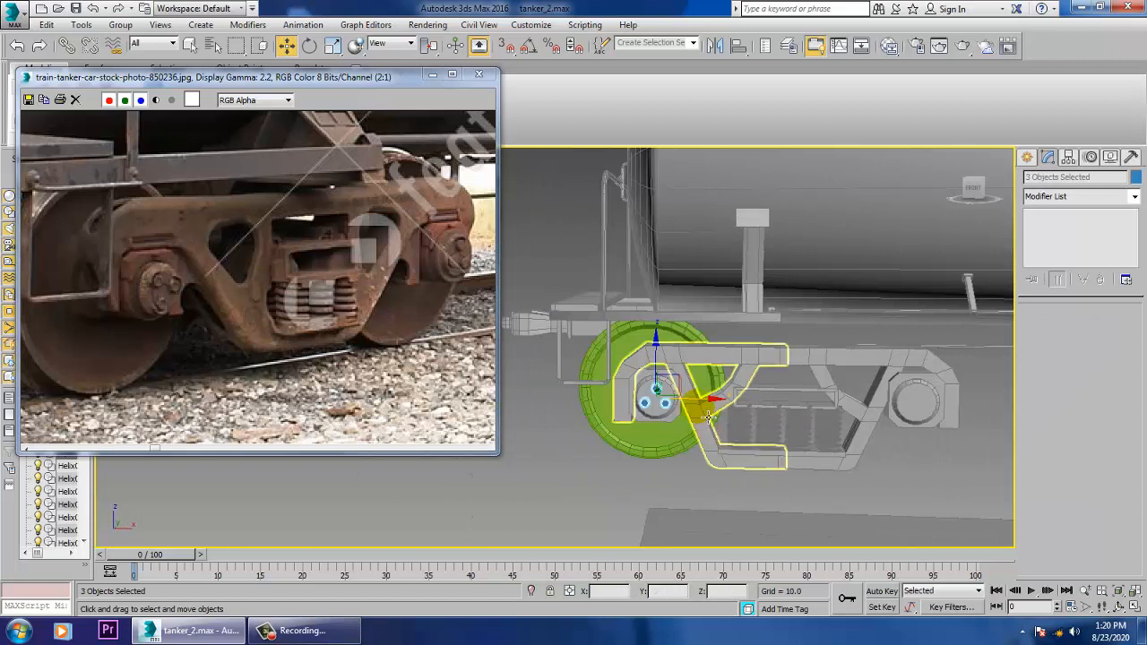
mouse_move(712, 399)
left_mouse_down()
mouse_move(930, 420)
mouse_move(979, 443)
left_mouse_up()
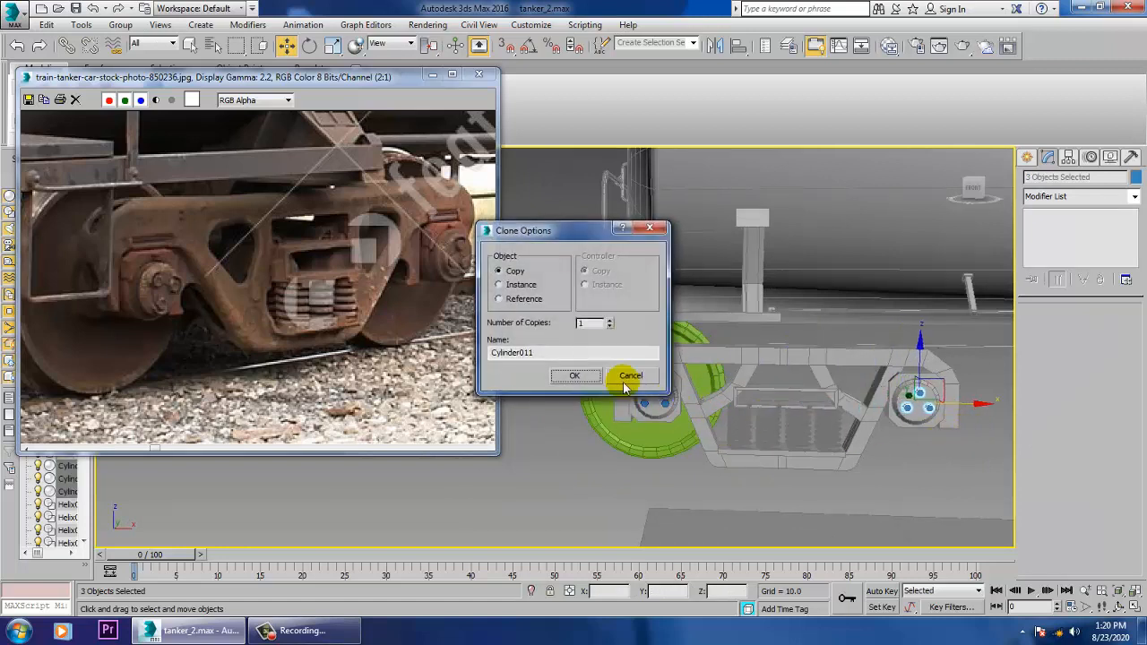
left_click(584, 377)
- Copy the flanged wheel along X to about -138.69, behind the axle cap at the truck frame's other end
left_click(663, 457)
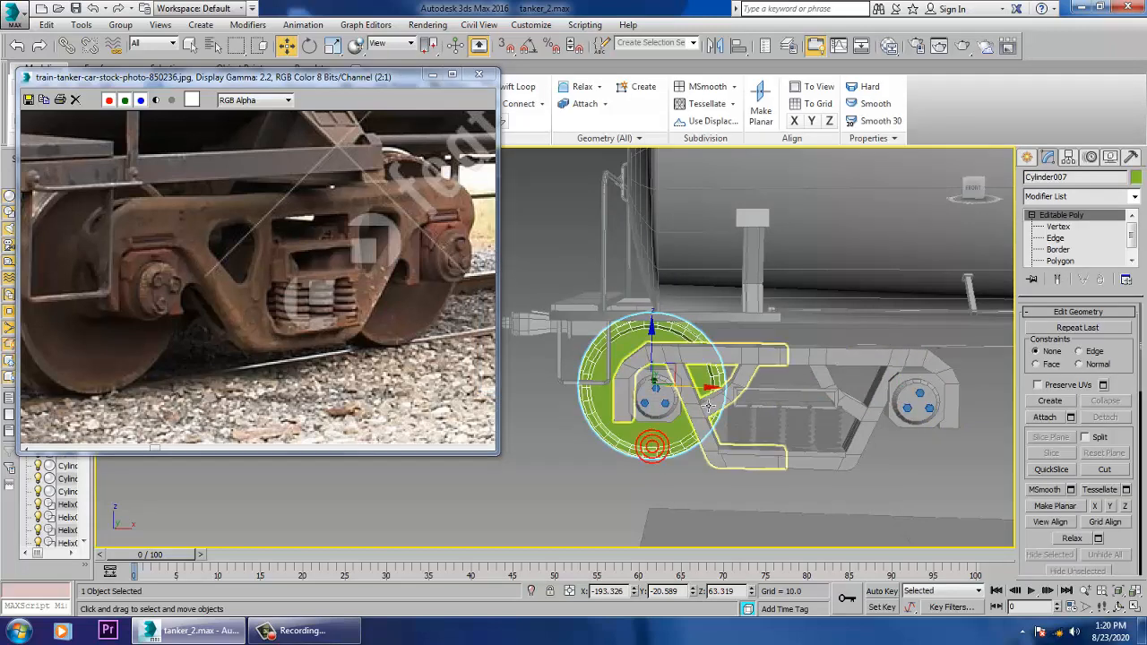
mouse_move(715, 423)
left_mouse_down()
mouse_move(982, 426)
mouse_move(690, 438)
left_mouse_up()
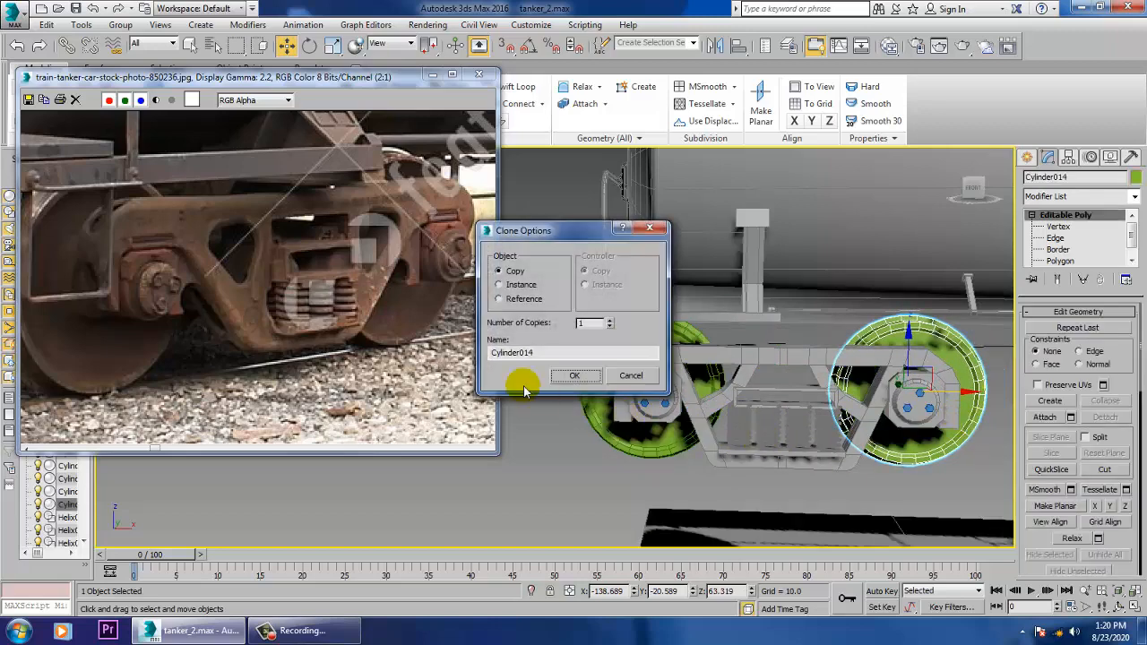
left_click(578, 378)
- Extrude the inner face of the platform frame's side rail by 10 and move it about 1.48 further inward along Y
mouse_move(771, 366)
middle_mouse_down("alt")
mouse_move(871, 357)
mouse_move(865, 375)
mouse_move(776, 323)
mouse_move(852, 300)
mouse_move(832, 307)
mouse_move(844, 356)
mouse_move(828, 367)
middle_mouse_up("alt")
left_click(777, 323)
left_click(1060, 260)
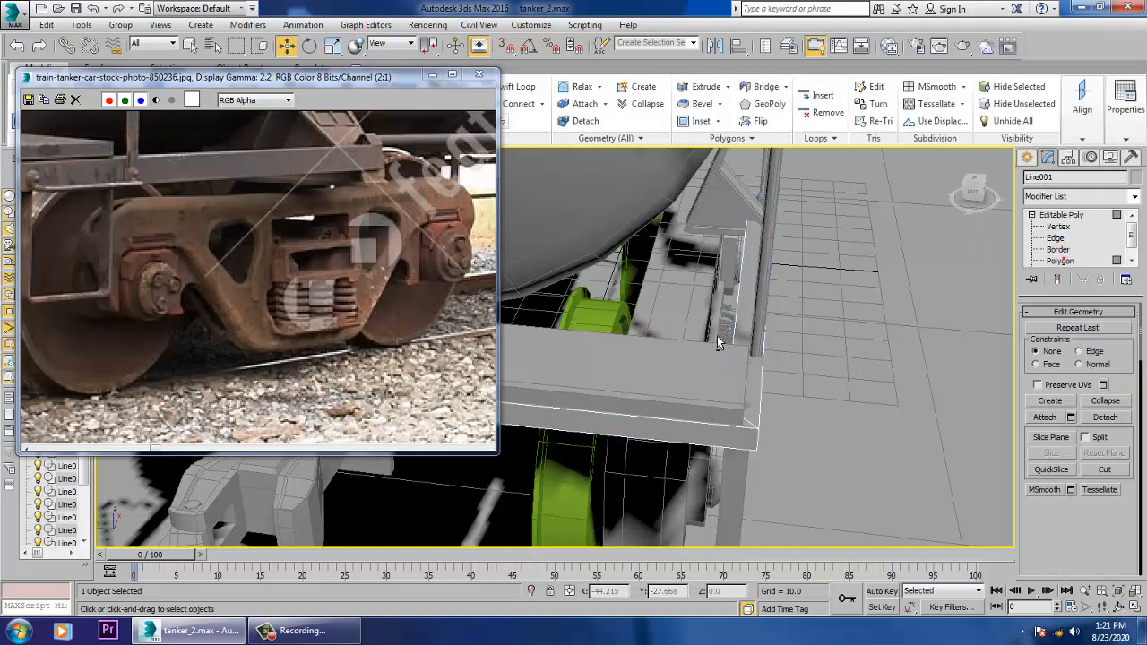
middle_click_drag(717, 344, 753, 311, "alt")
left_click(756, 303)
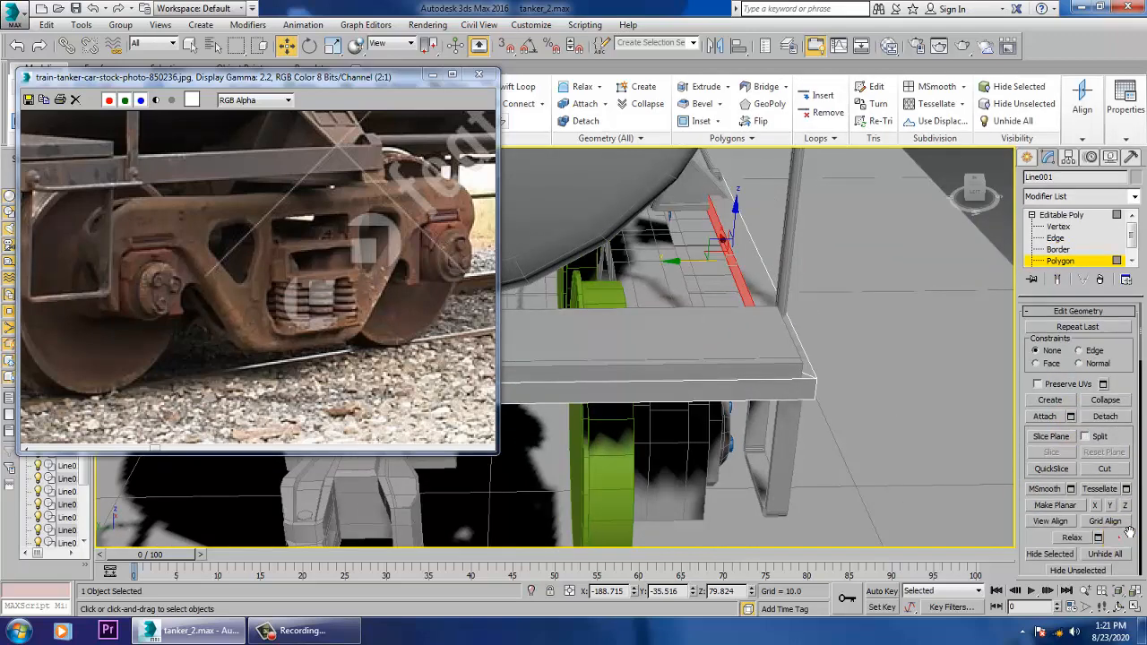
left_click_drag(1130, 532, 1092, 92)
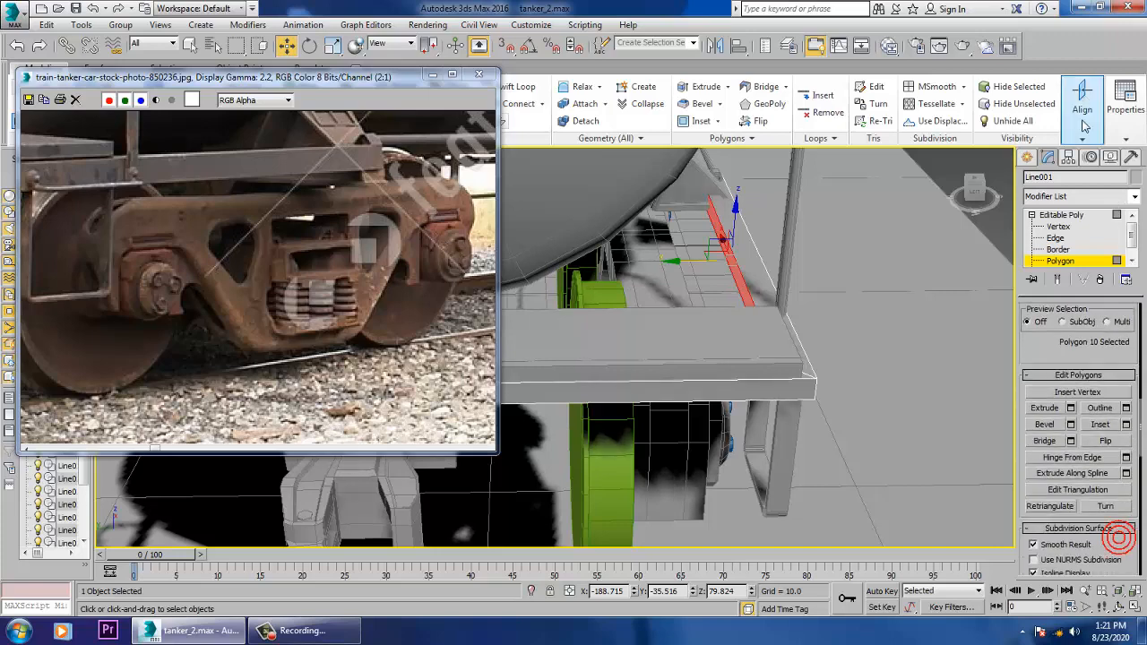
left_click(1071, 408)
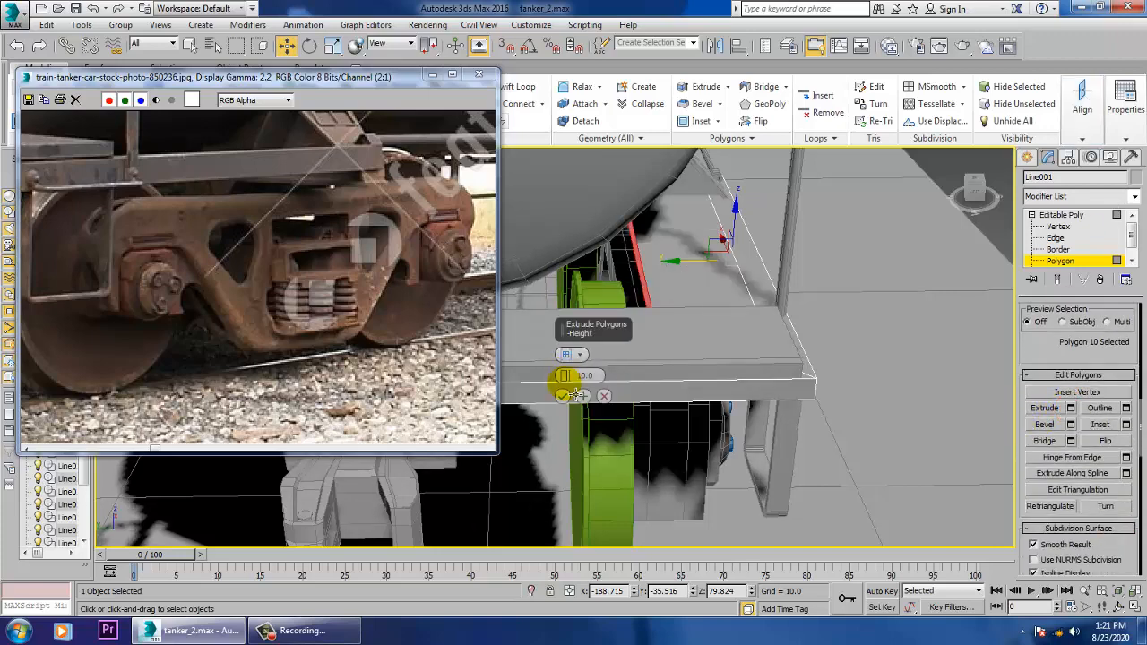
left_click(562, 398)
middle_click_drag(700, 246, 692, 285, "alt")
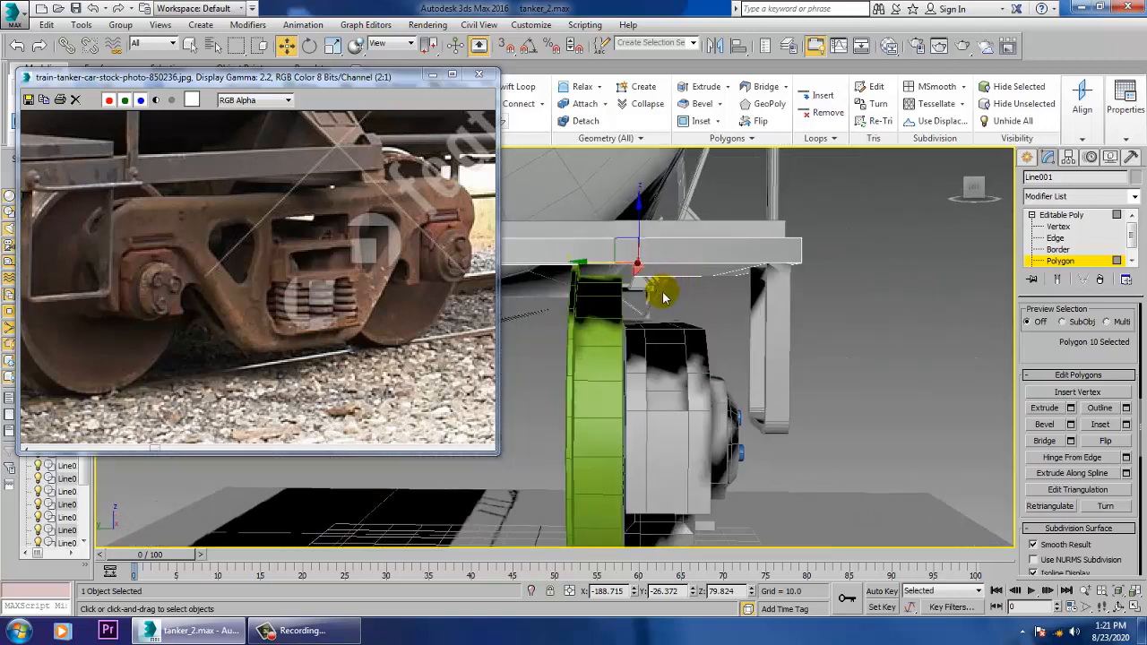
left_click_drag(580, 272, 581, 271)
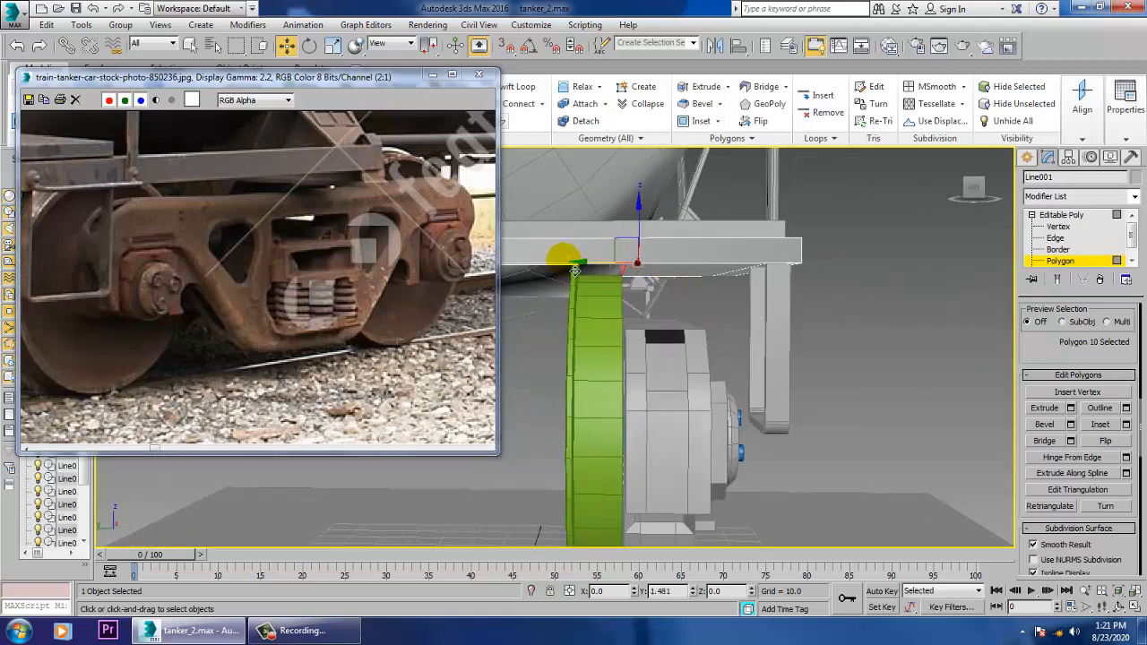
- Add a lengthwise and a crosswise edge loop to the widened platform side with SwiftLoop, and return to object level
middle_click_drag(717, 290, 686, 305, "alt")
left_click(519, 86)
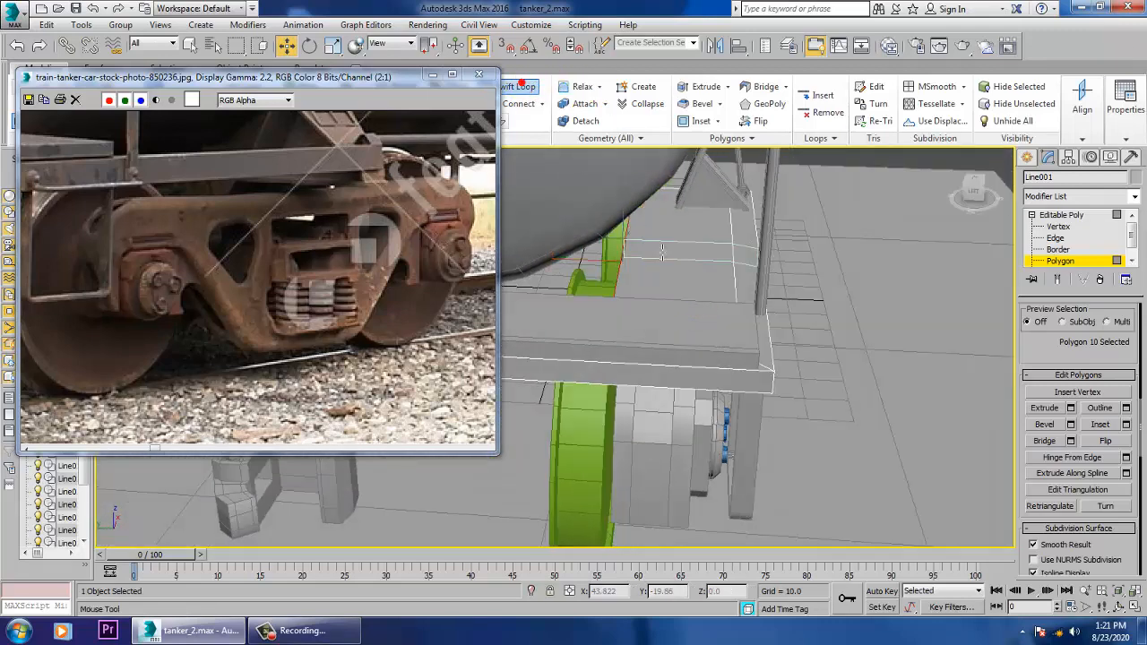
left_click(680, 213)
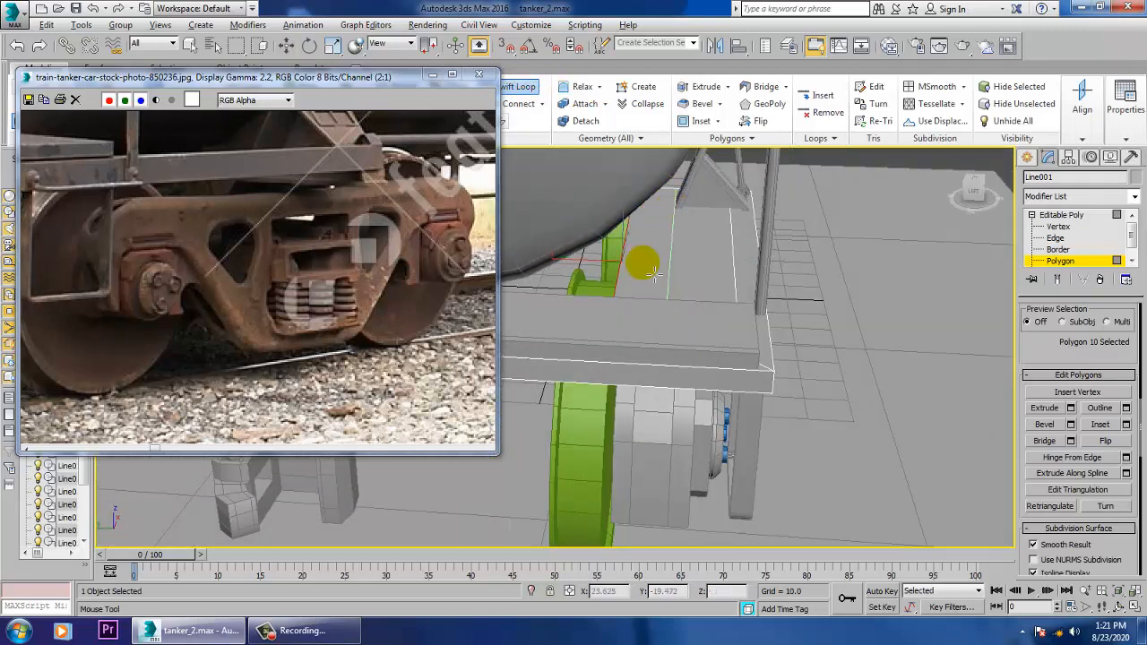
middle_click_drag(655, 273, 696, 267, "alt")
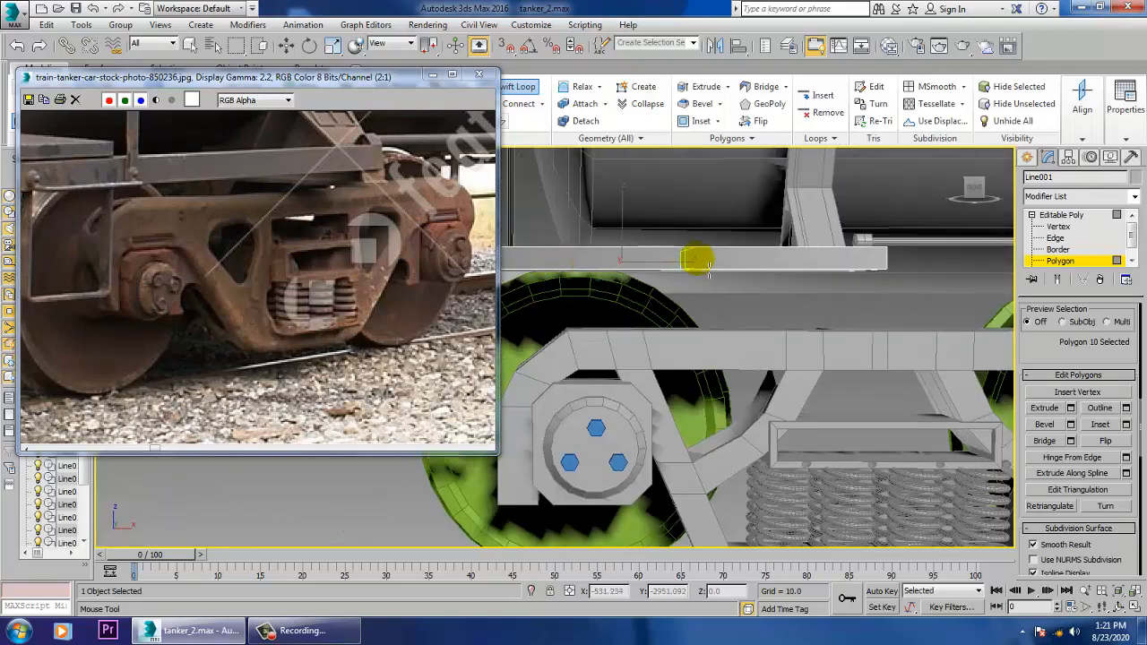
left_click(779, 260, "ctrl")
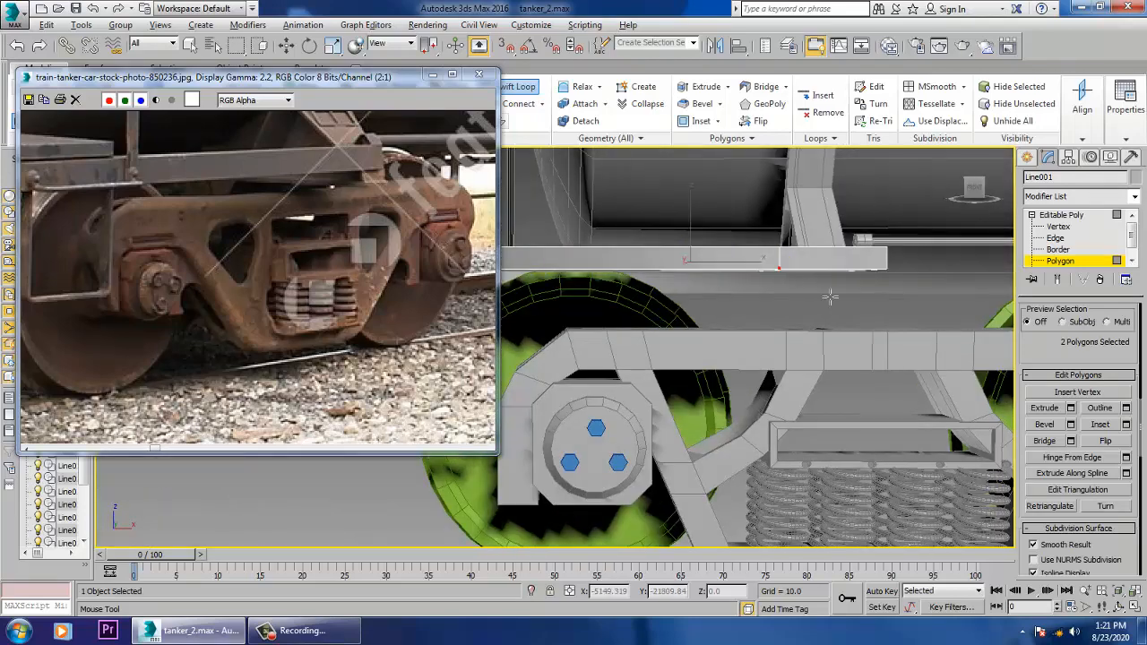
middle_click_drag(807, 269, 870, 263, "alt")
key("w")
key("4")
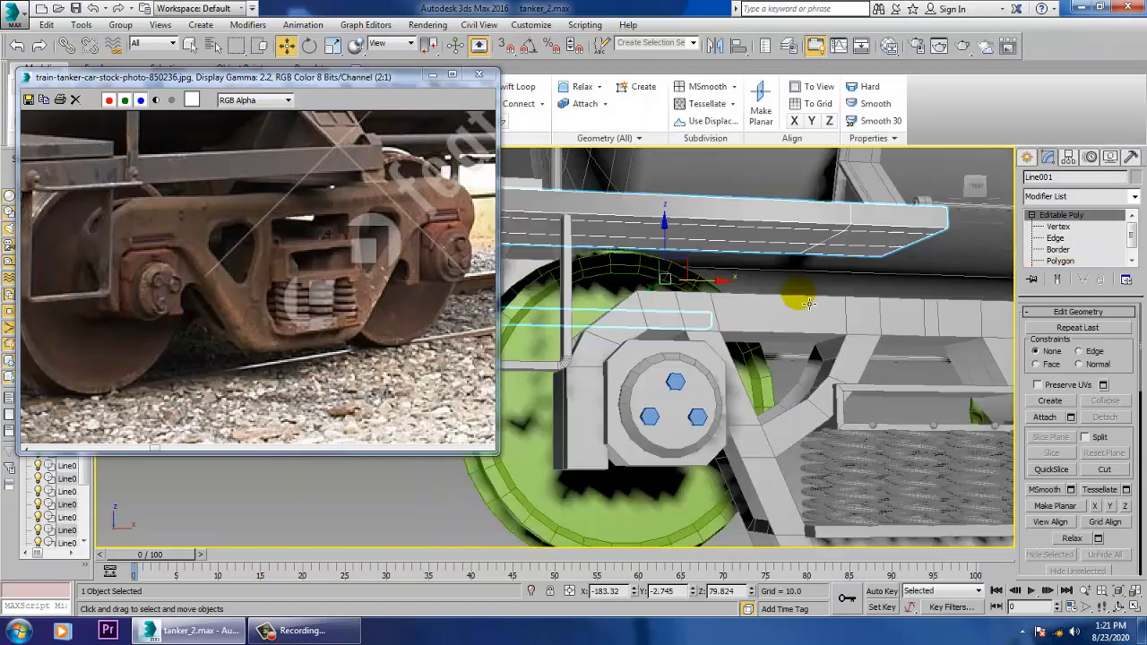
middle_click_drag(786, 290, 933, 222, "alt")
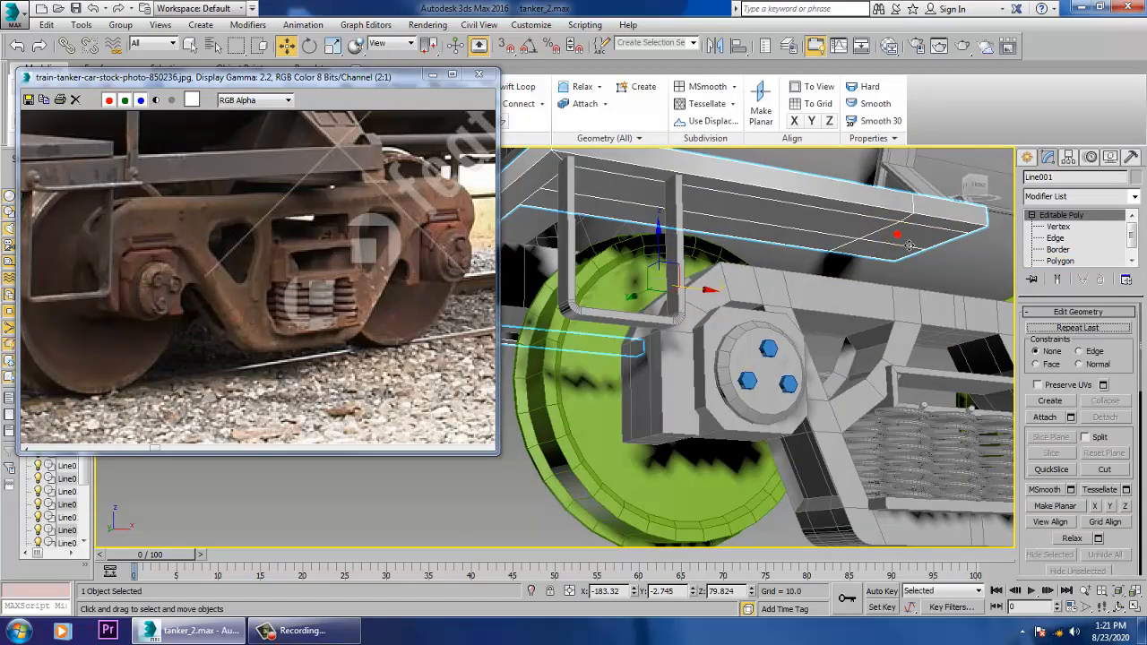
key("4")
left_click(908, 245)
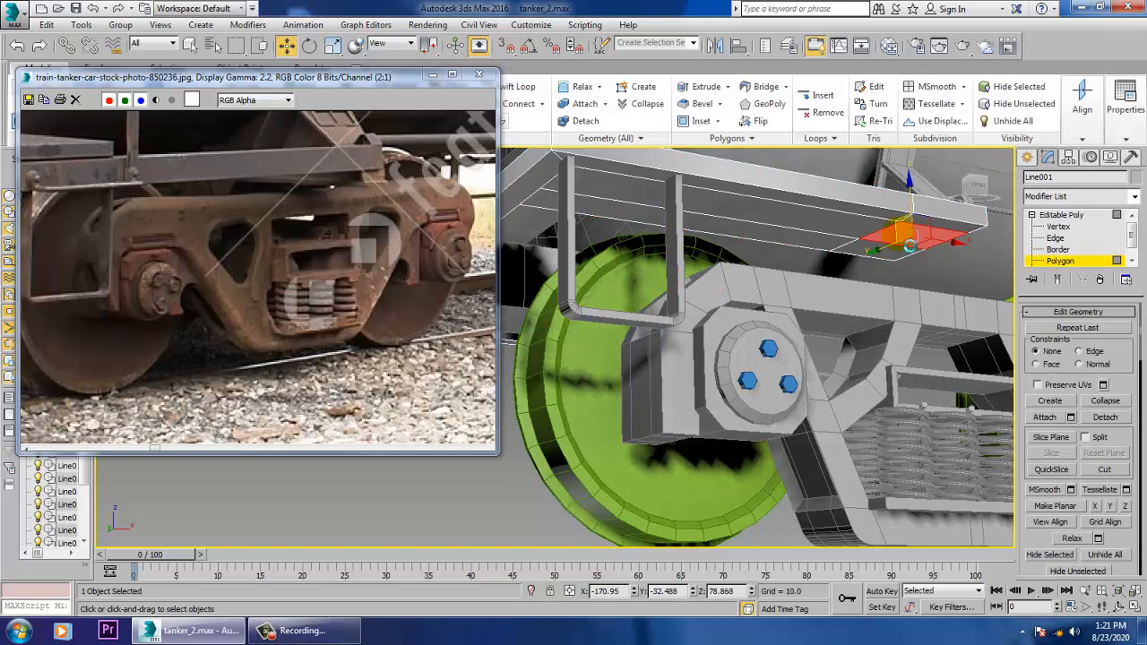
scroll(1056, 554, "up", 10)
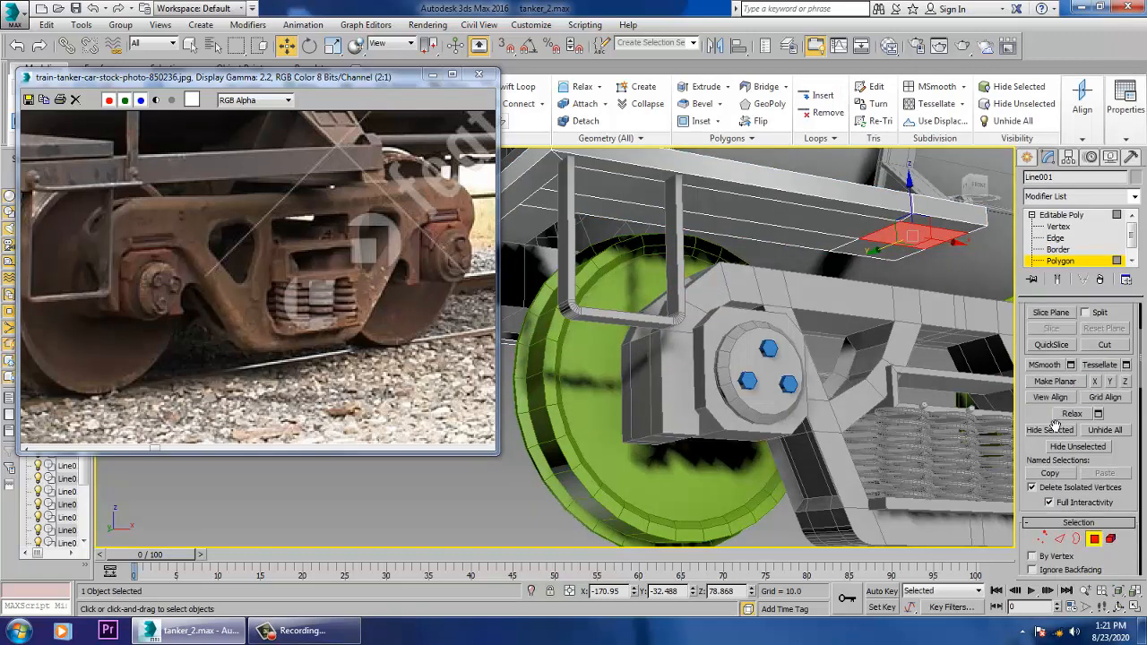
left_click(1071, 502)
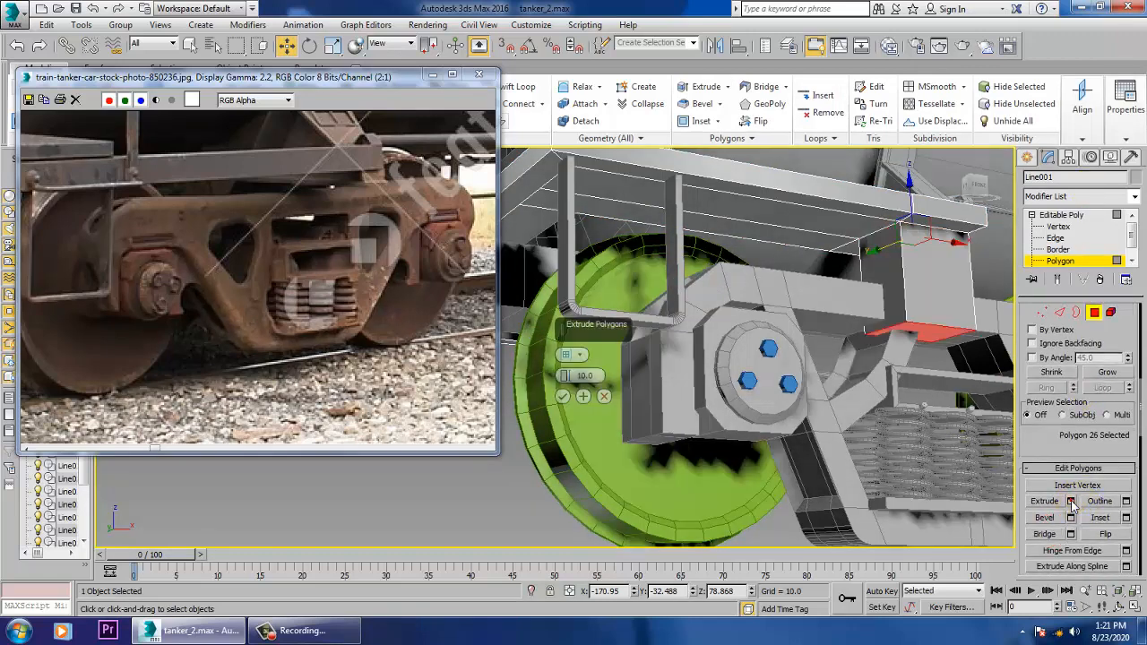
middle_click_drag(765, 343, 798, 369, "alt")
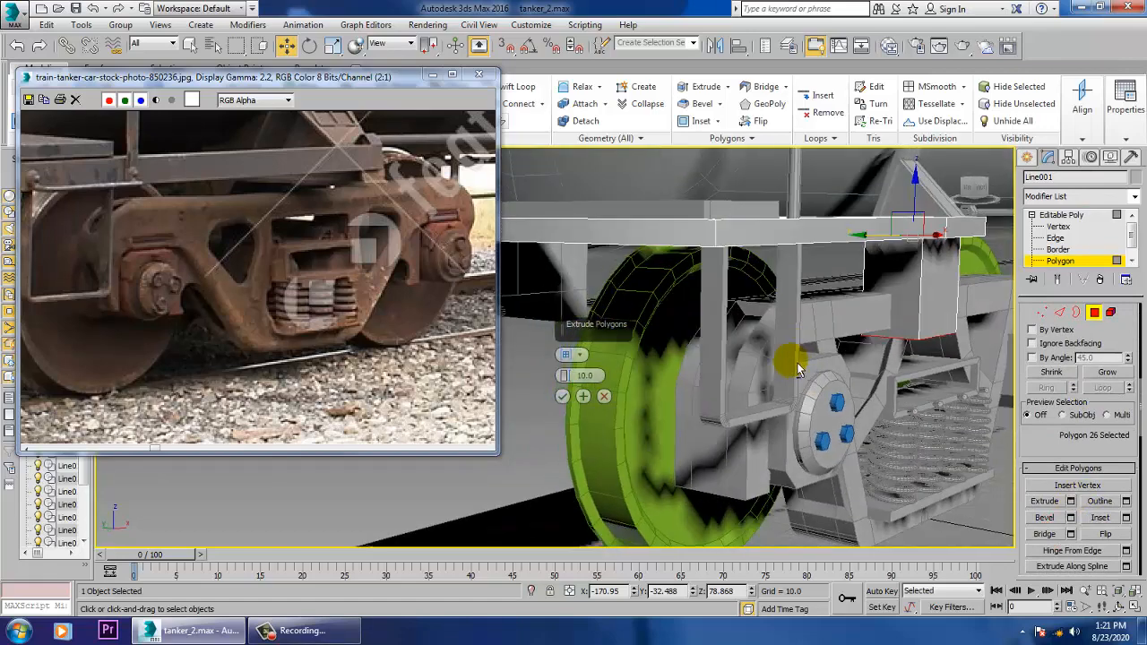
left_click(604, 397)
middle_click_drag(604, 397, 937, 249, "alt")
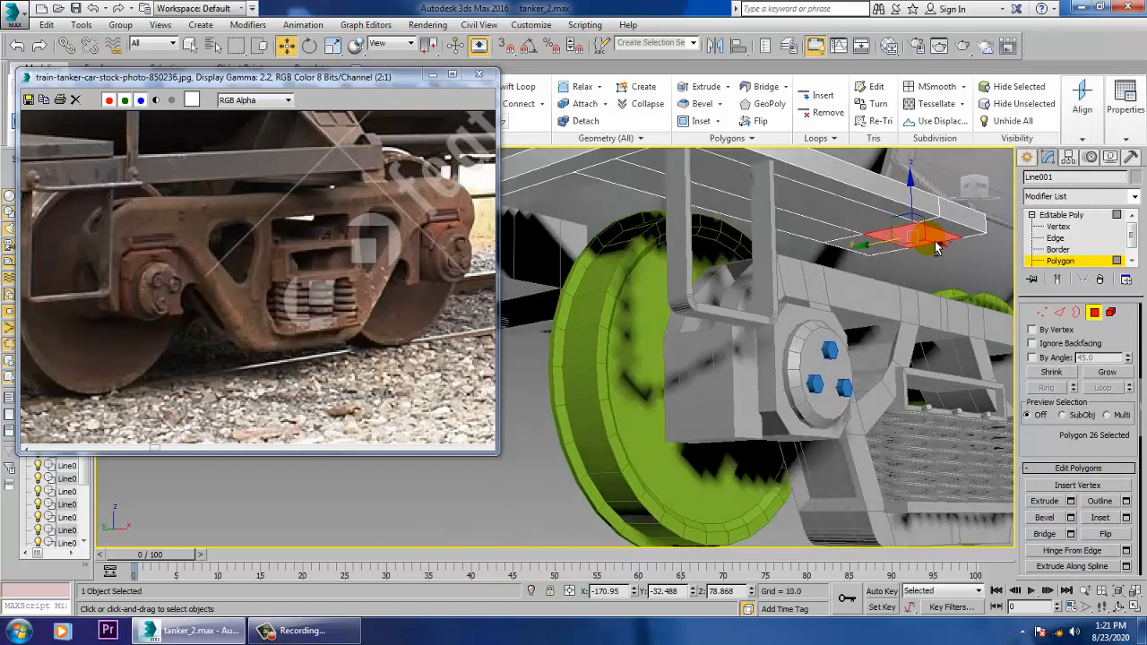
- Extrude the inner end polygon on the underside of the widened platform side by 7.929, and return to object level
left_click(860, 258)
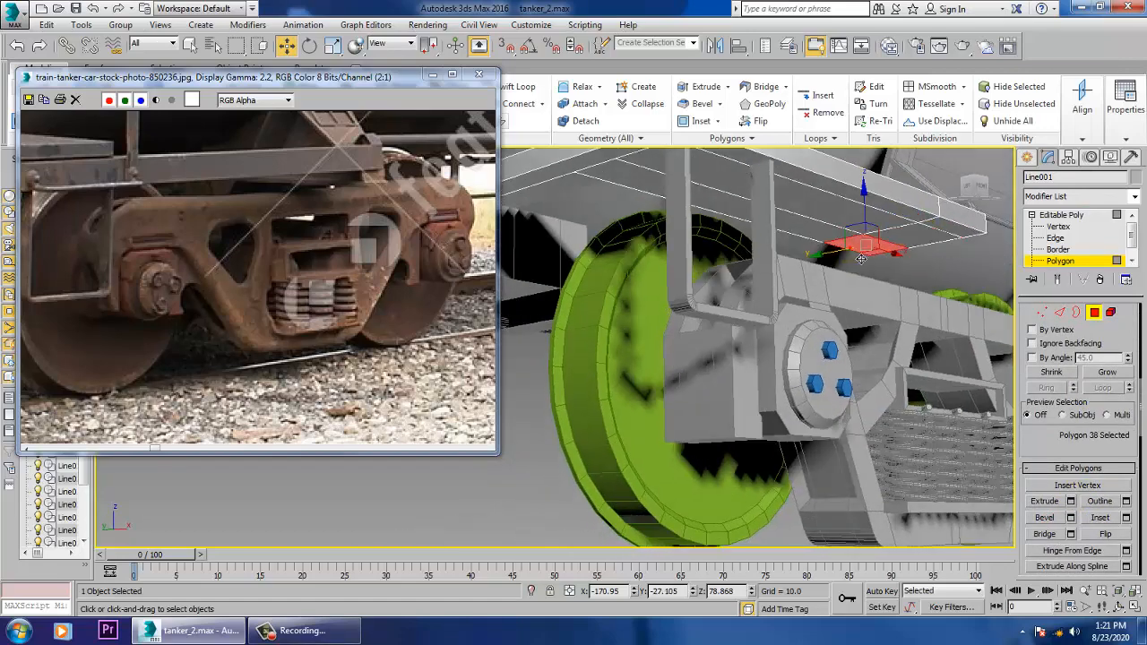
left_click(1071, 501)
middle_click_drag(820, 346, 784, 343, "alt")
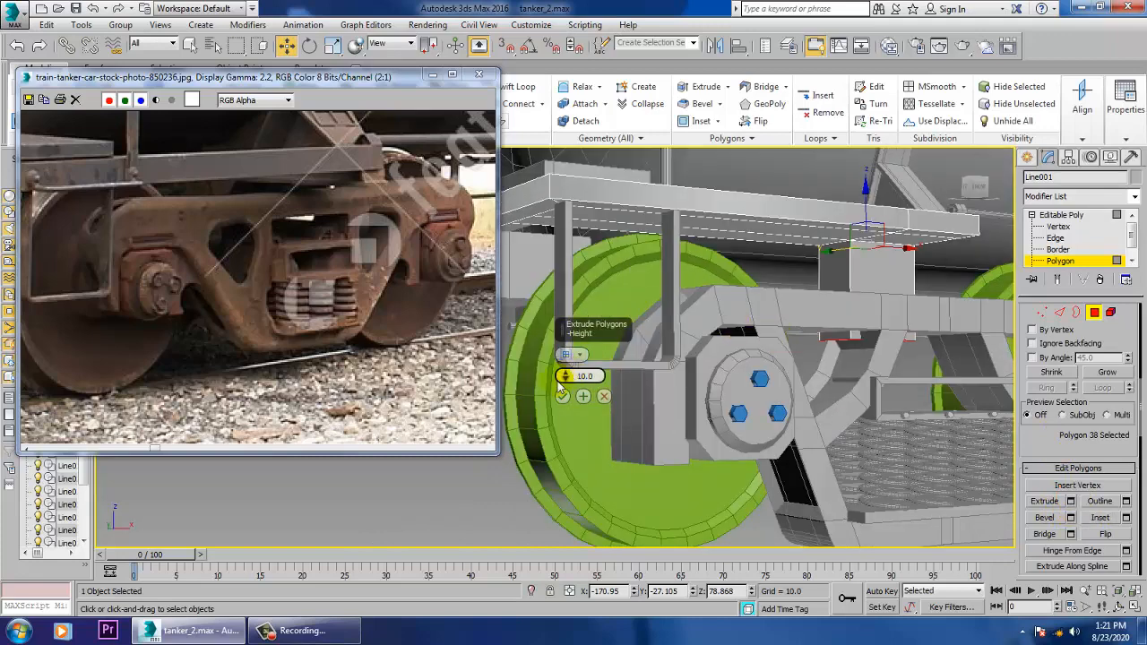
left_click_drag(568, 380, 574, 398)
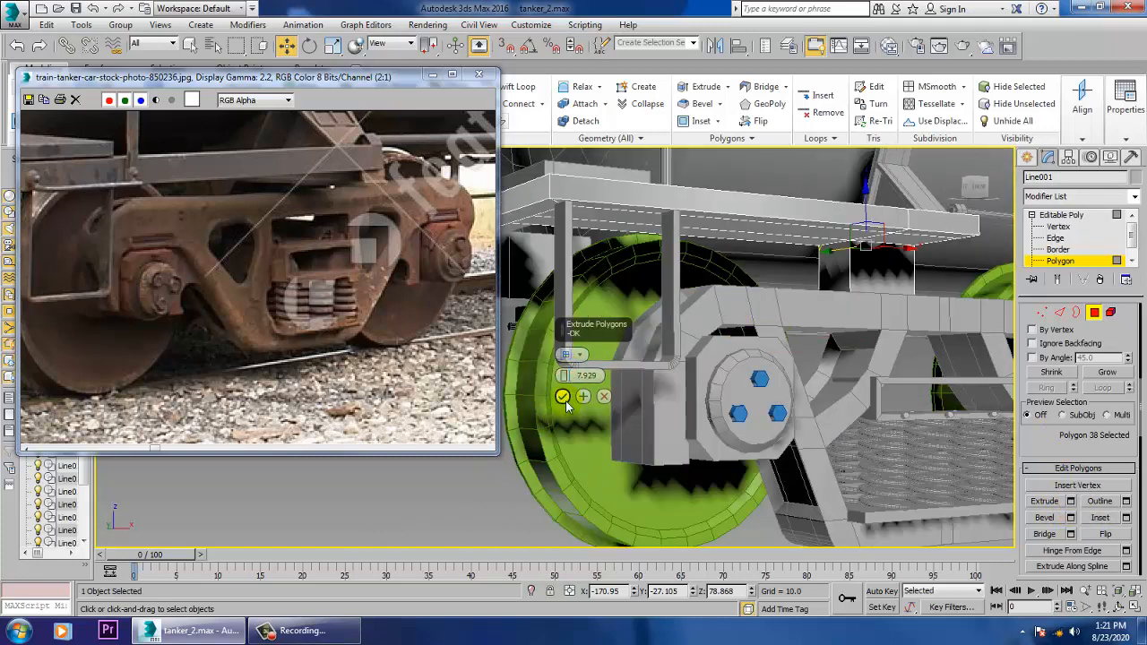
left_click(563, 397)
middle_click_drag(574, 394, 932, 368, "alt")
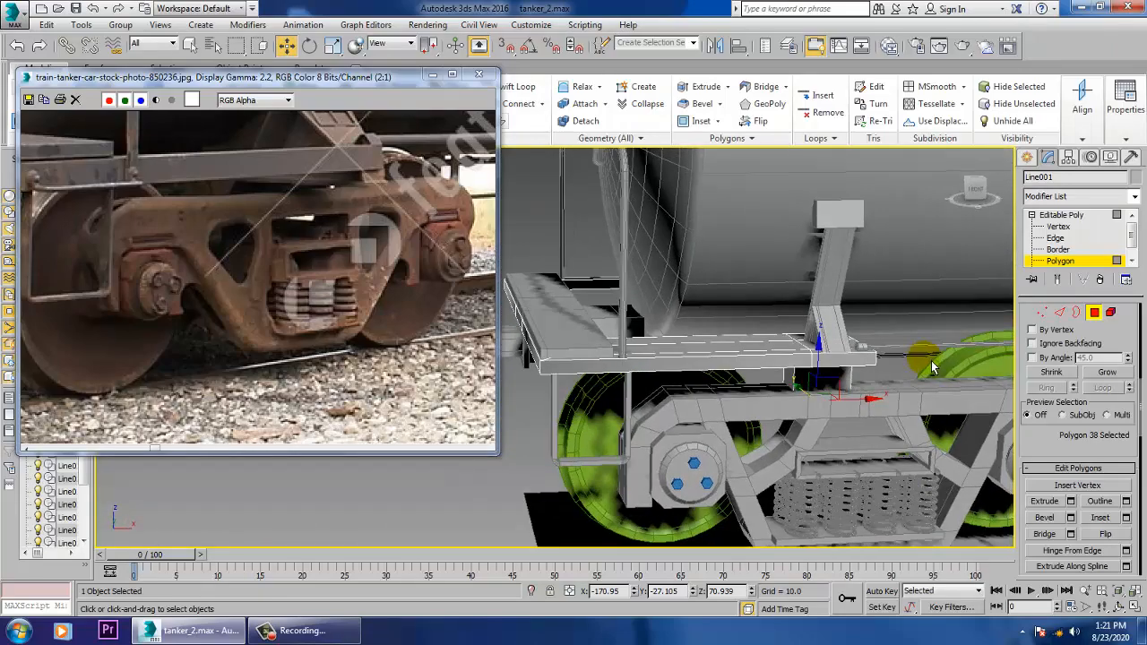
left_click(1076, 215)
- Examine the enlarged spring area in the reference photo and frame the space above the truck's springs in the Front view
scroll(750, 451, "down", 4)
middle_click_drag(750, 451, 771, 391)
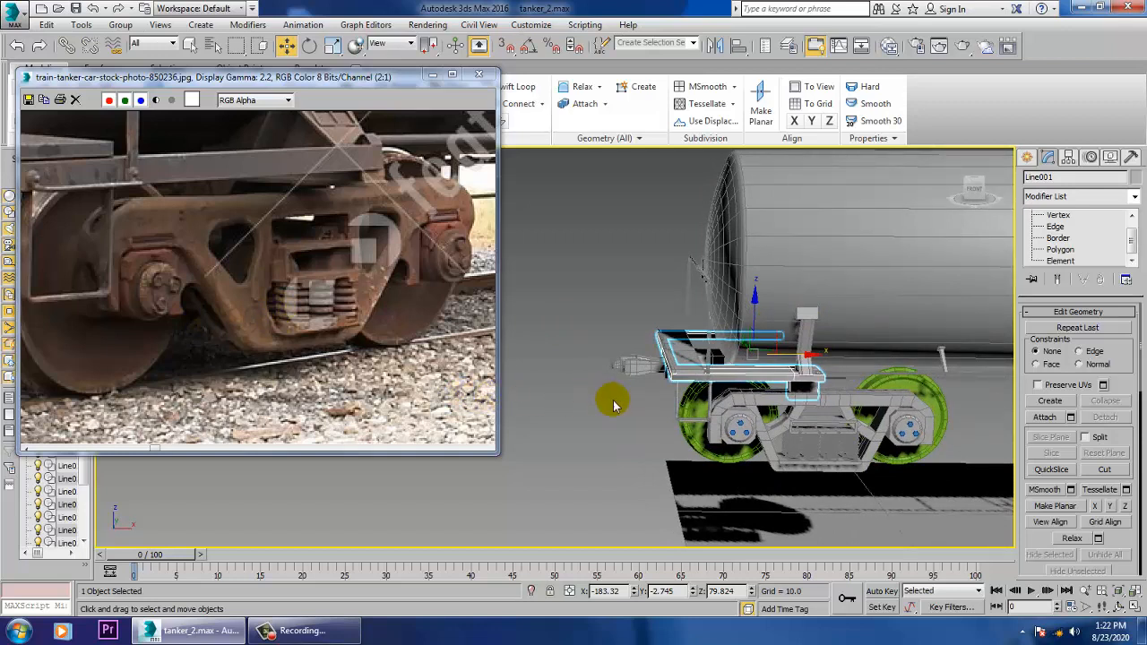
left_click(756, 410)
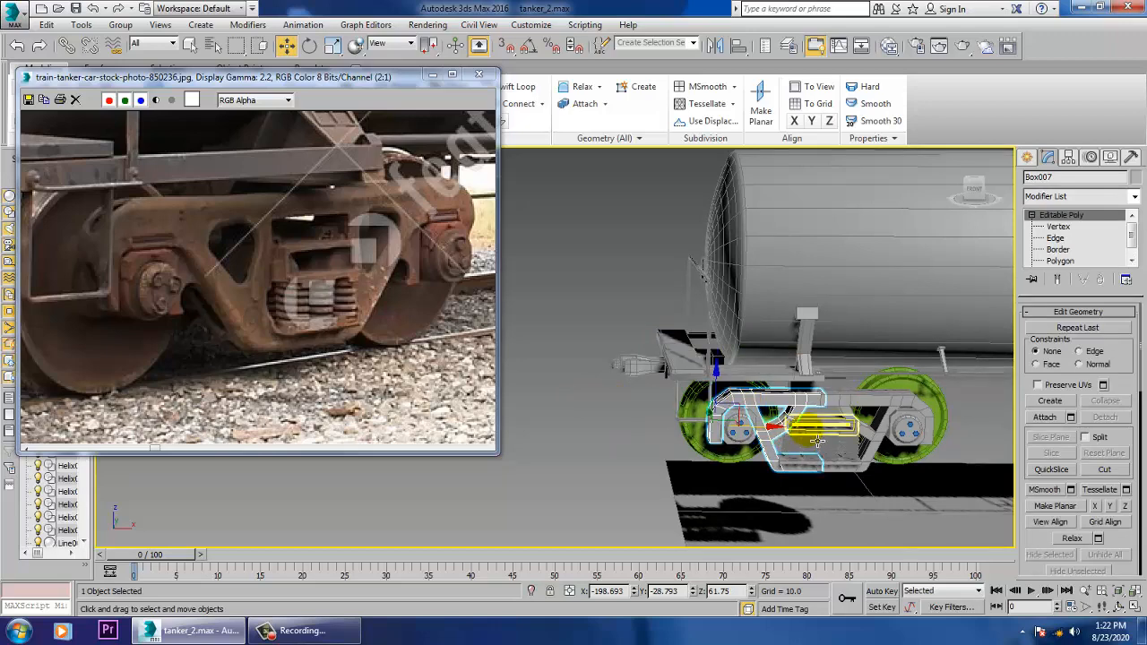
scroll(270, 280, "up", 3)
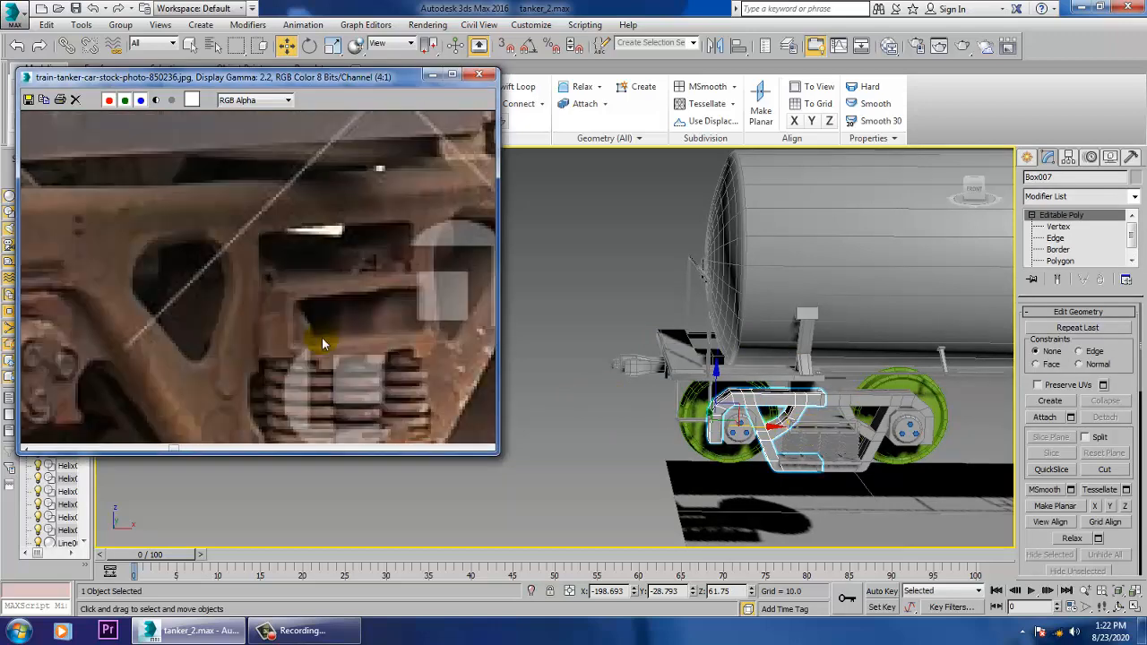
scroll(788, 444, "up", 5)
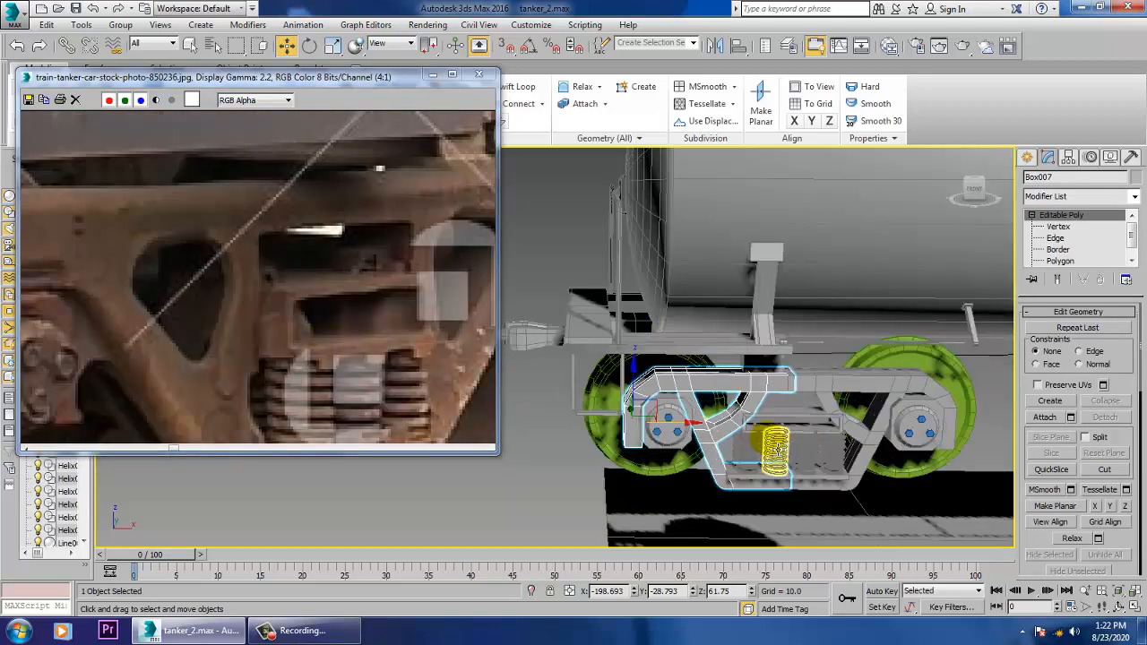
scroll(794, 446, "down", 1)
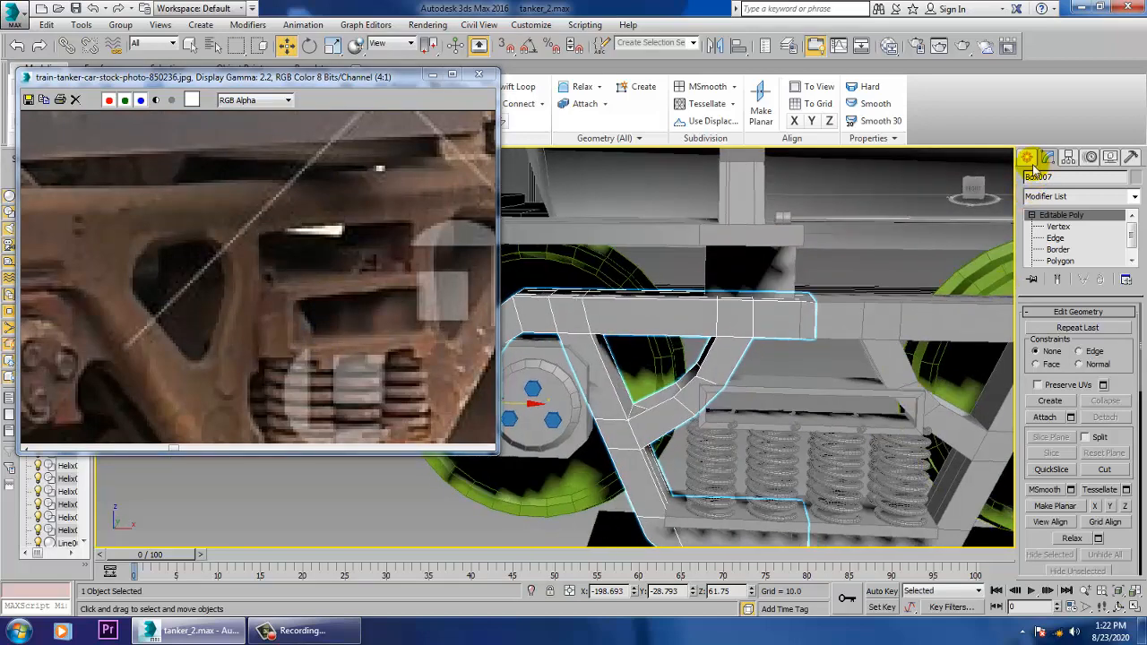
key("alt+w")
middle_click(835, 281)
key("alt+w")
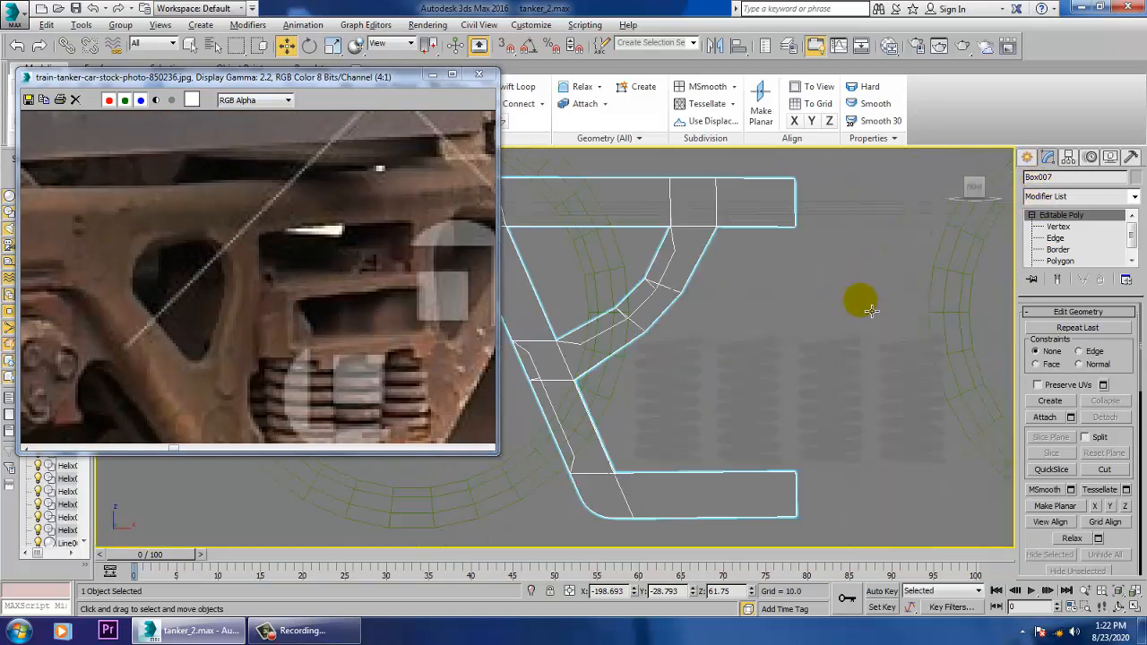
middle_click_drag(858, 302, 838, 381)
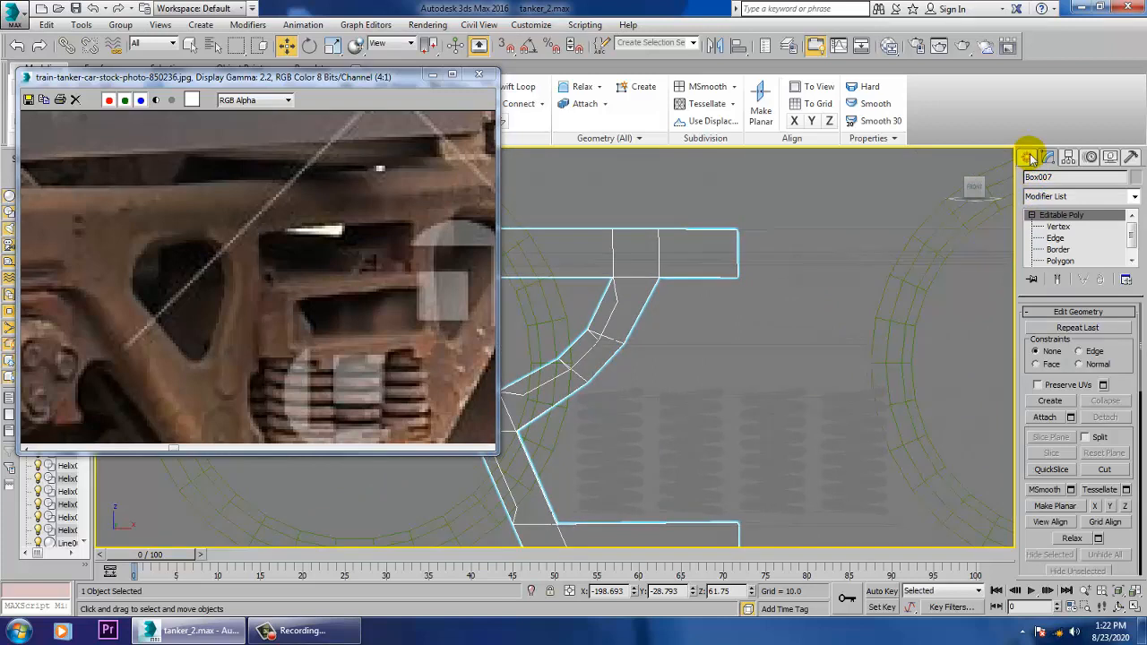
- Draw a closed four-point line above the springs with one slanted side, about 4 wide at the base and 2.2 high
left_click(1029, 158)
left_click(1049, 179)
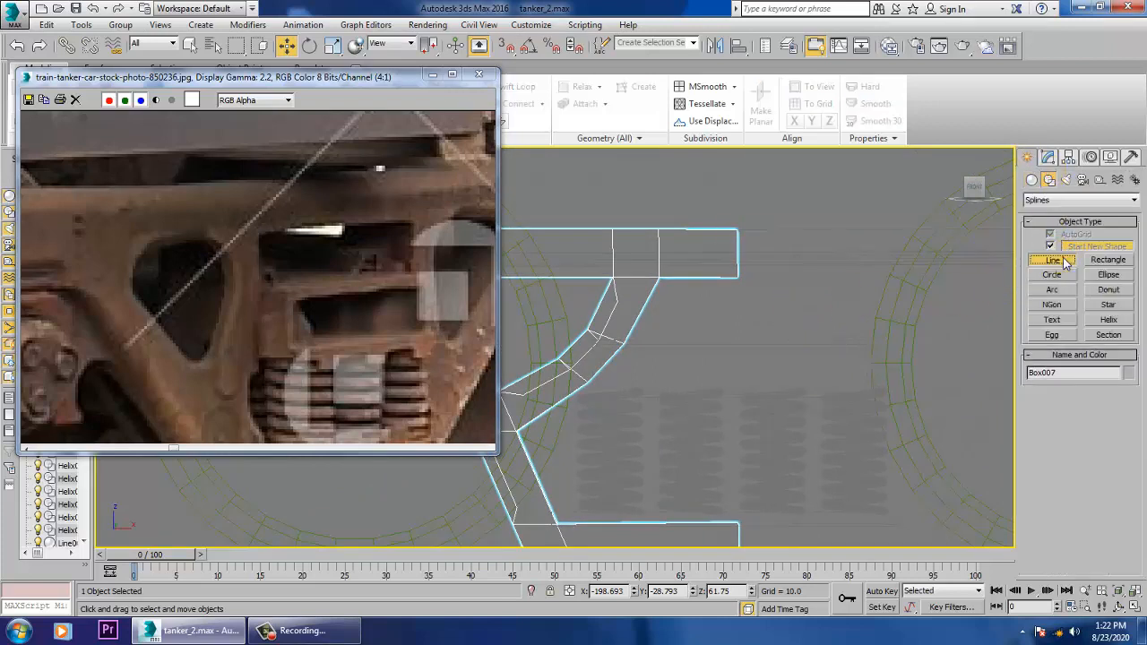
left_click(1066, 260)
middle_click_drag(804, 338, 833, 363)
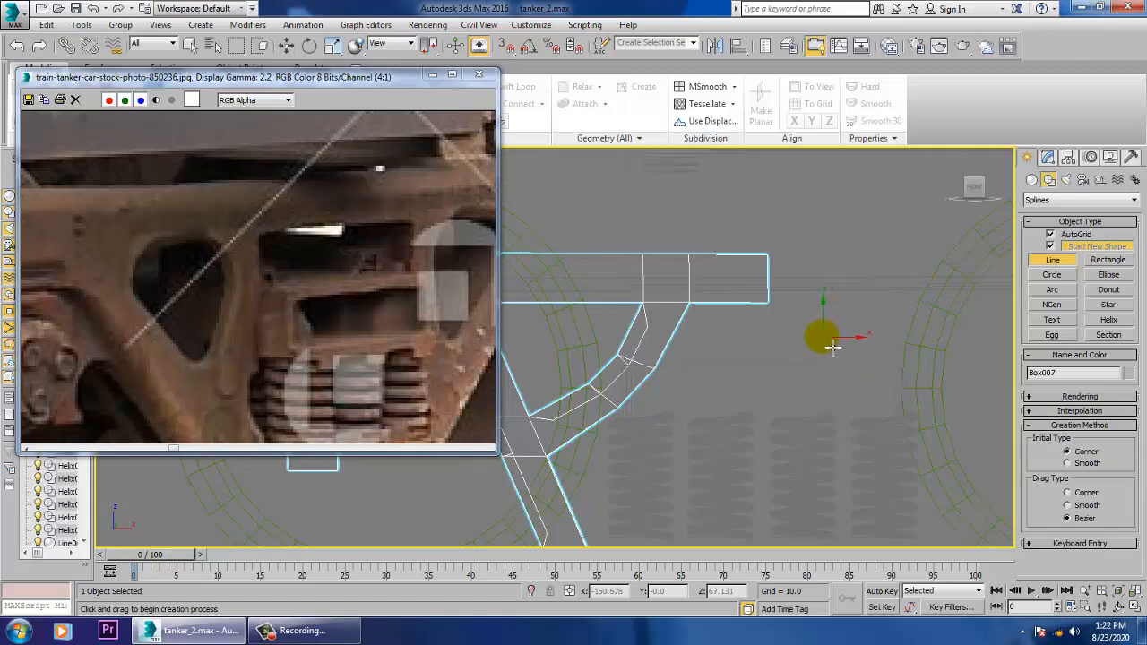
left_click(818, 337)
left_click(819, 366)
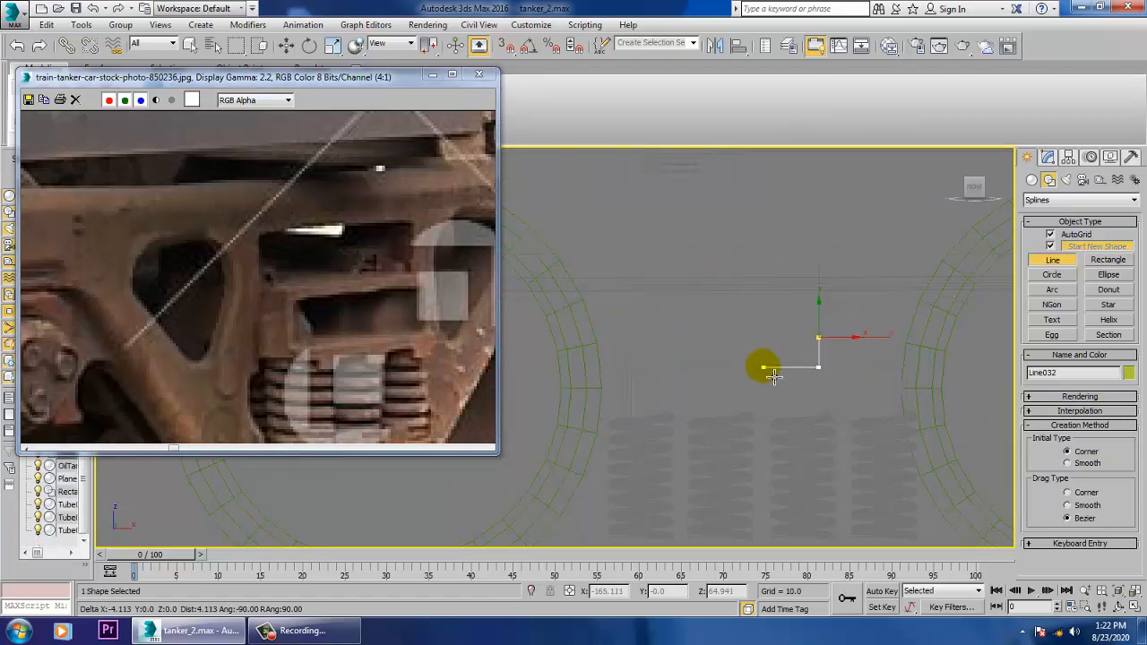
left_click(794, 338)
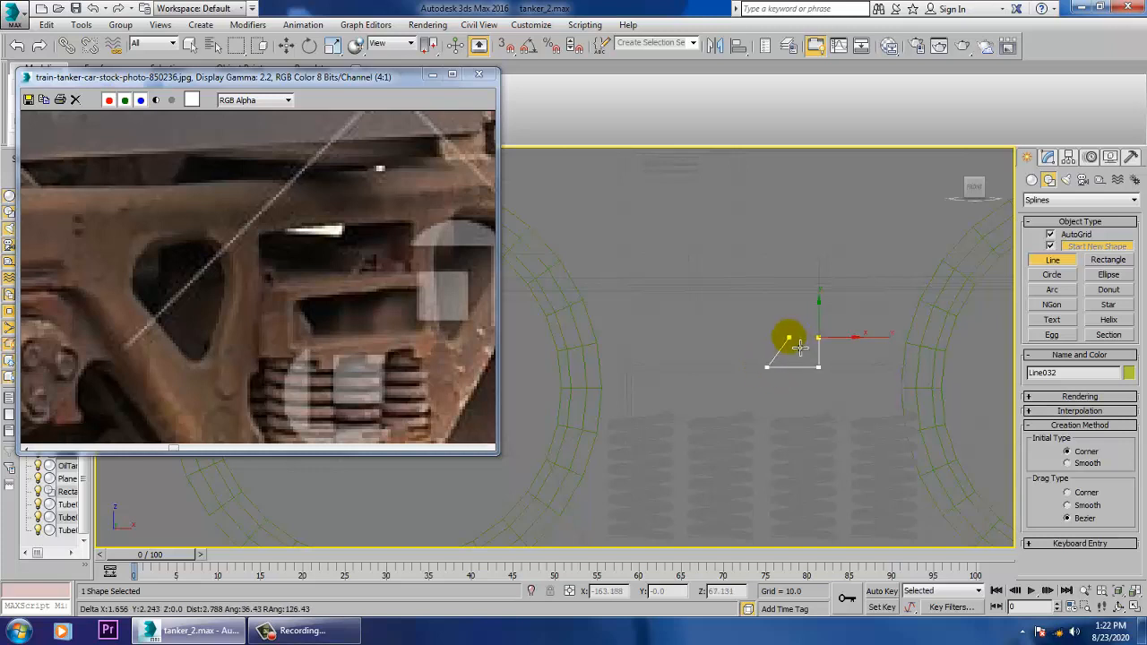
left_click(819, 339)
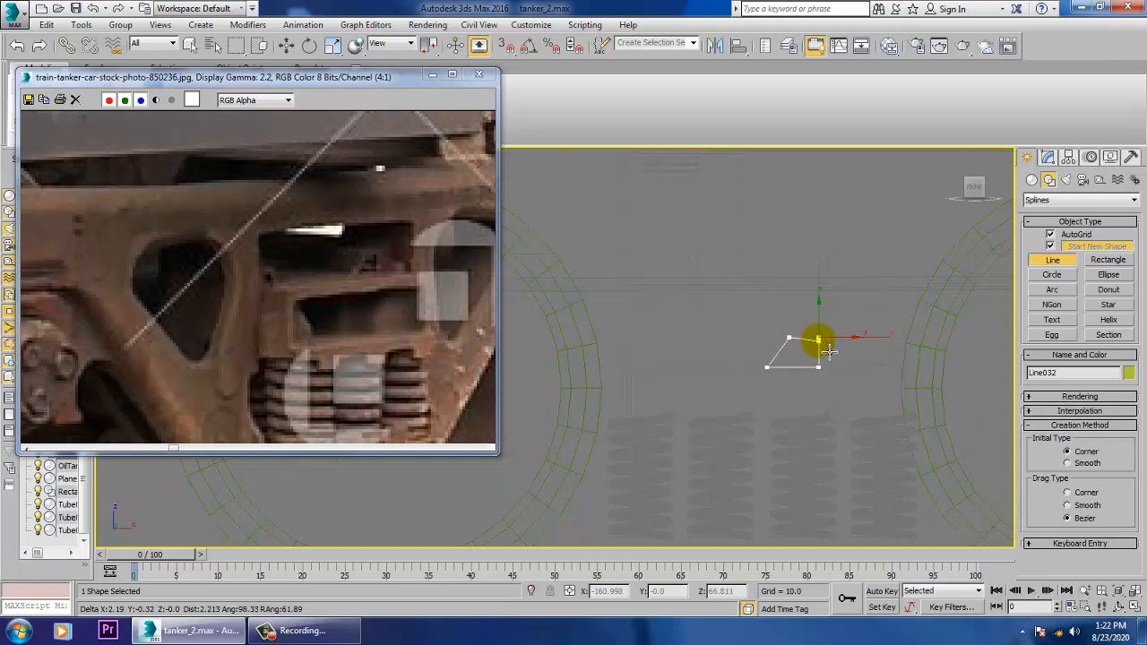
left_click(819, 340)
left_click(579, 366)
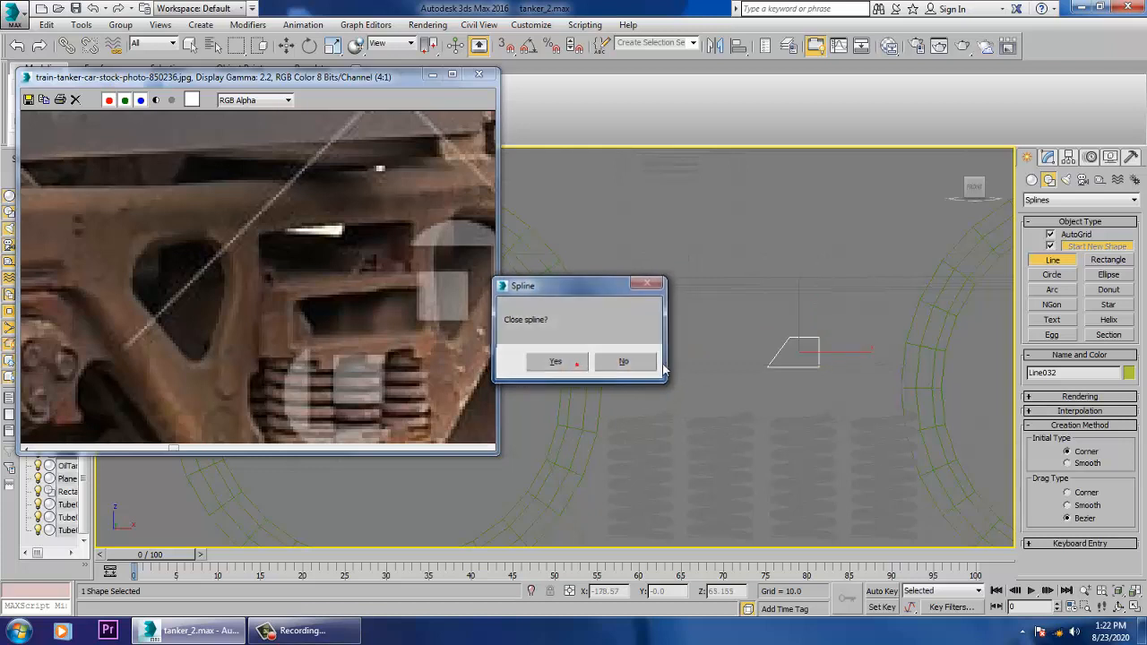
- Move the line's first vertex, at the top of its vertical side, to about Z 67.07 to level the top edge
key("w")
middle_click_drag(897, 321, 916, 346)
scroll(895, 356, "up", 3)
key("1")
left_click_drag(769, 338, 807, 394)
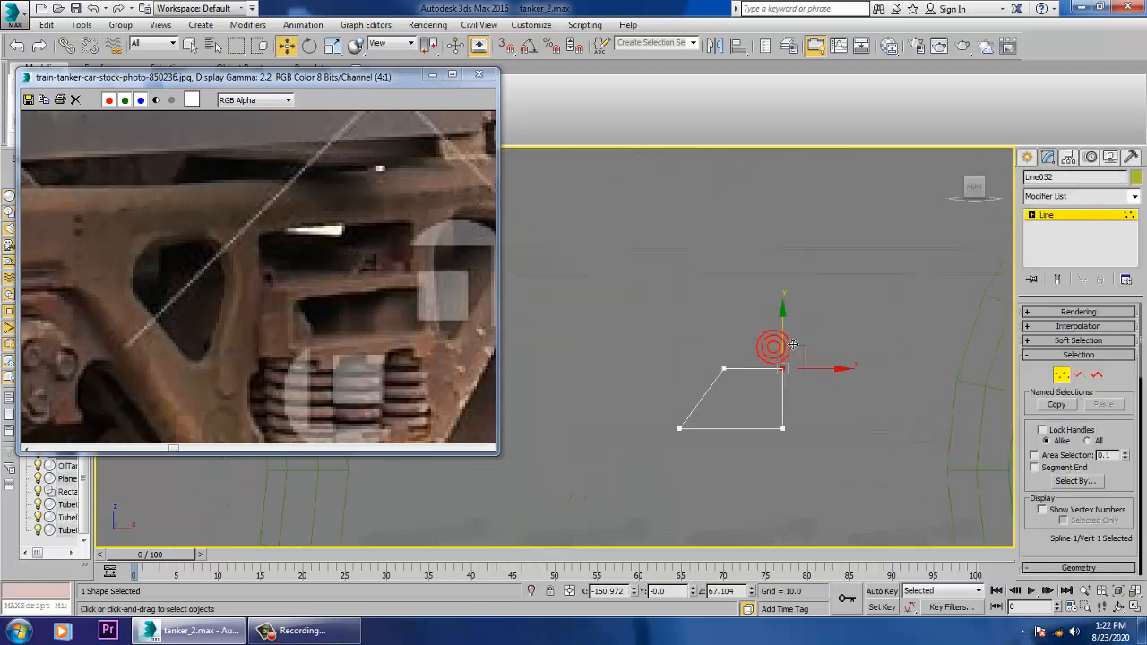
left_click(1056, 405)
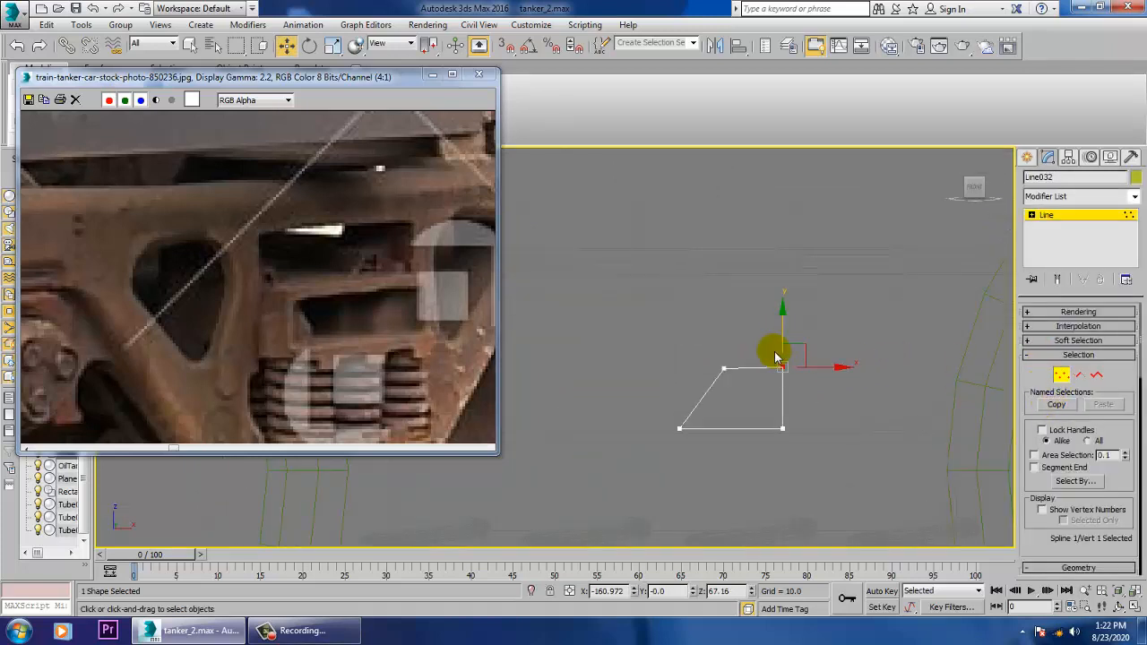
scroll(766, 352, "up", 3)
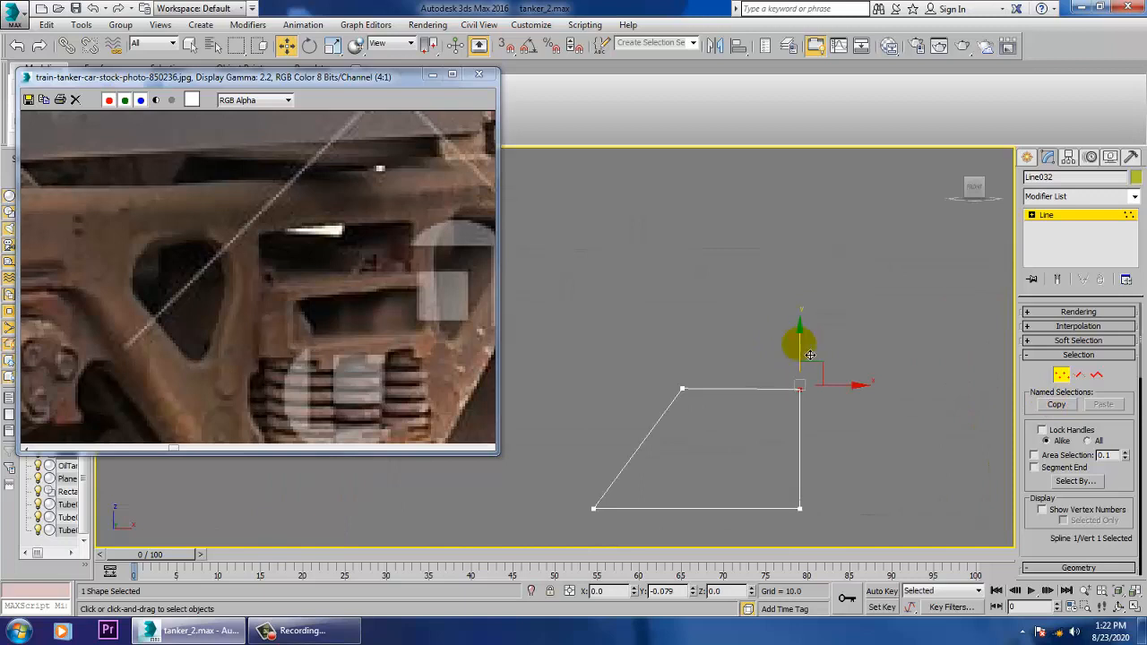
left_click_drag(810, 356, 810, 357)
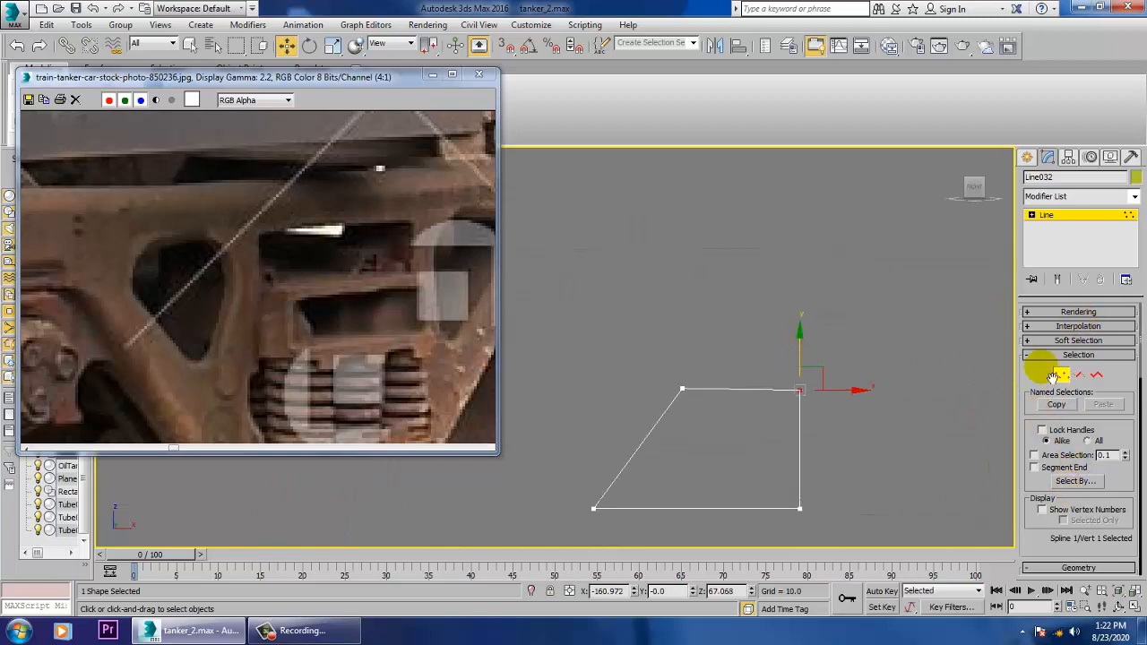
- Enable the line's rendering in the viewport with a rectangular cross-section and set its width to 0.4
left_click(1051, 314)
left_click(1053, 338)
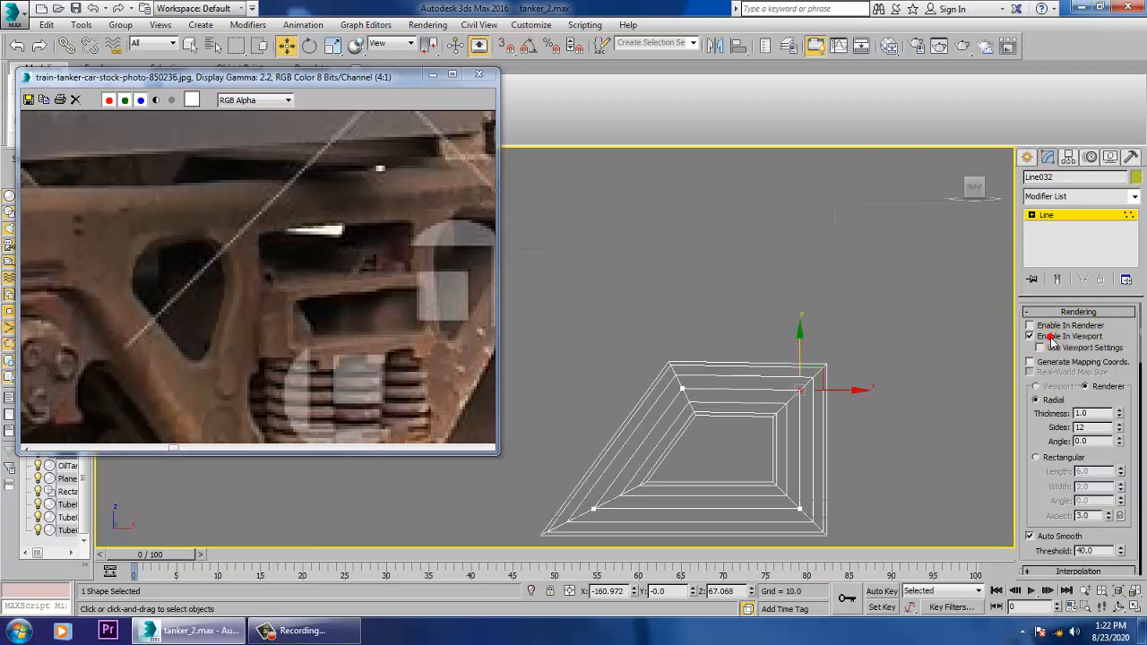
left_click(1060, 458)
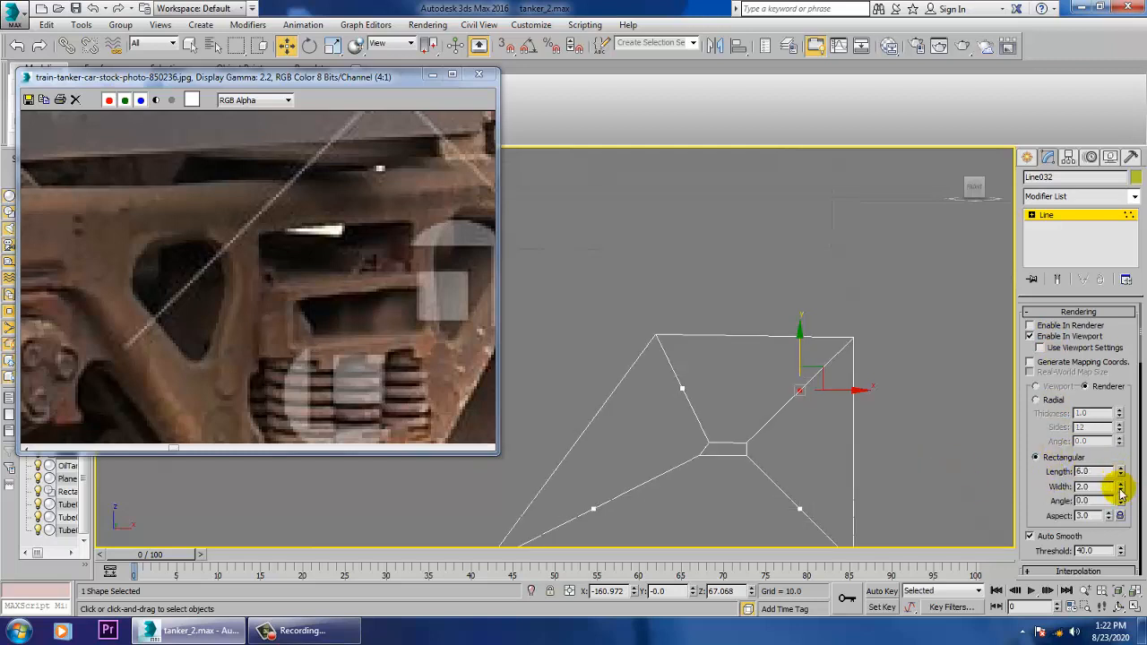
left_click_drag(1120, 492, 1119, 543)
- Set the rectangular cross-section's length to 3.06, checking the bracket's shape and placement in the perspective view
key("alt+w")
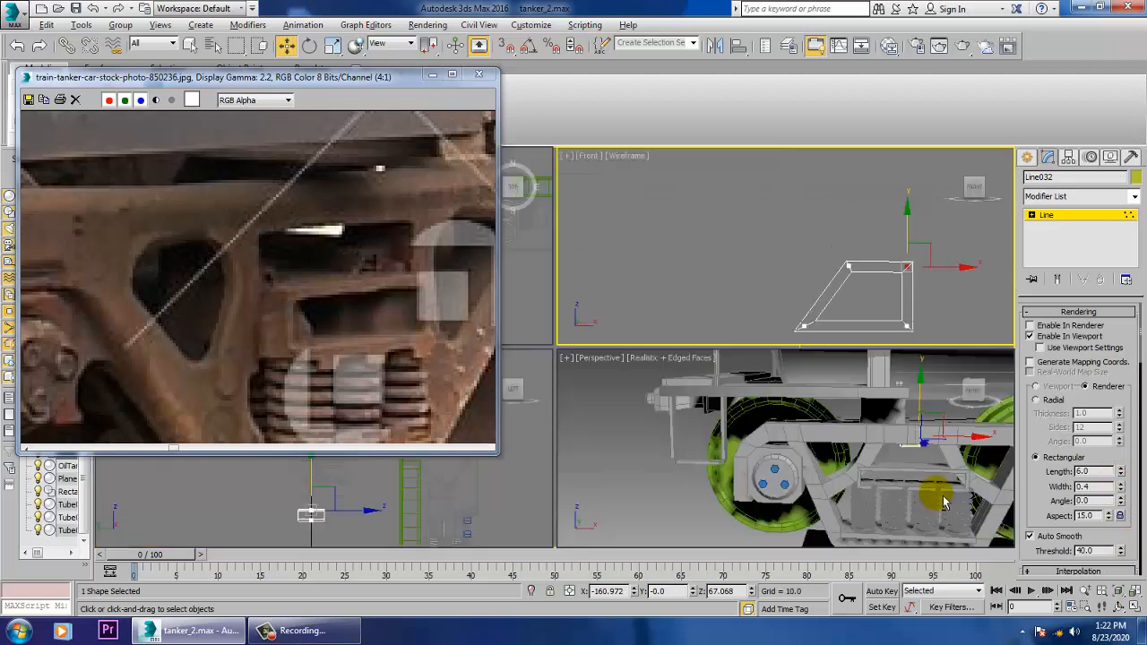
key("alt+w")
middle_click_drag(801, 474, 1092, 412, "alt")
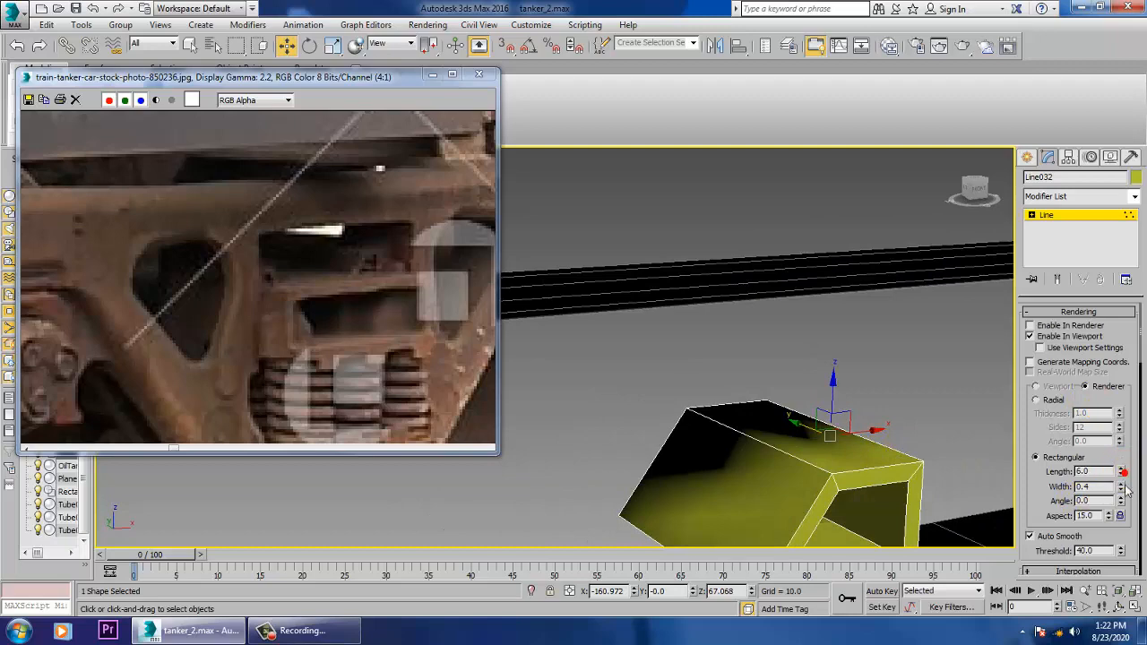
left_click_drag(1120, 473, 1121, 502)
scroll(843, 431, "up", 5)
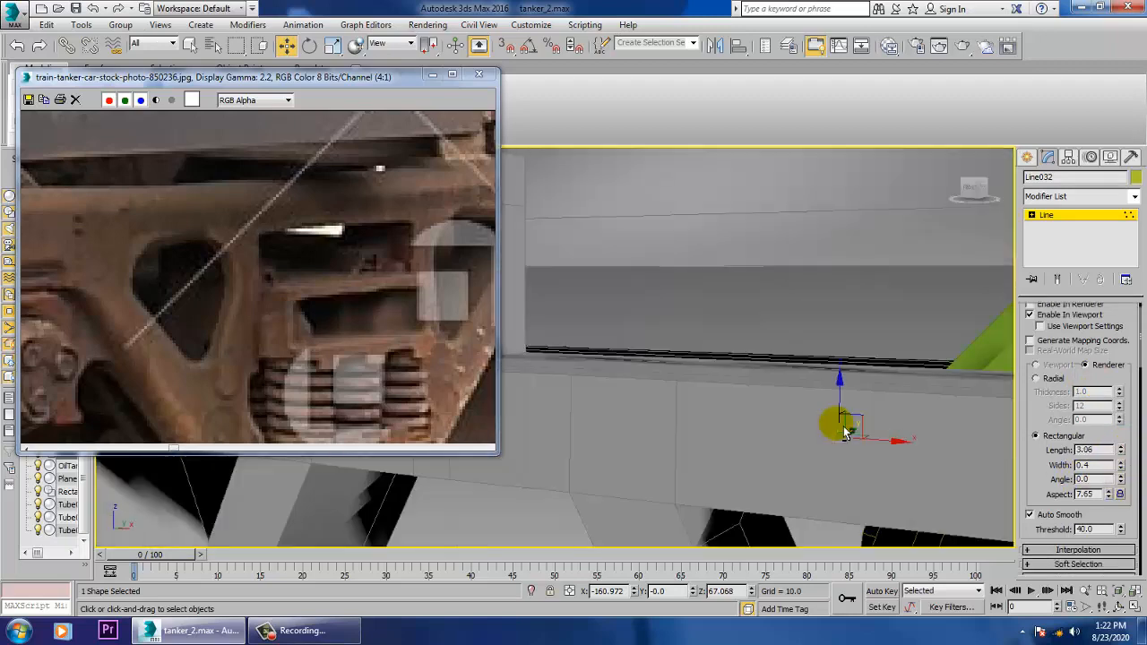
scroll(845, 432, "up", 8)
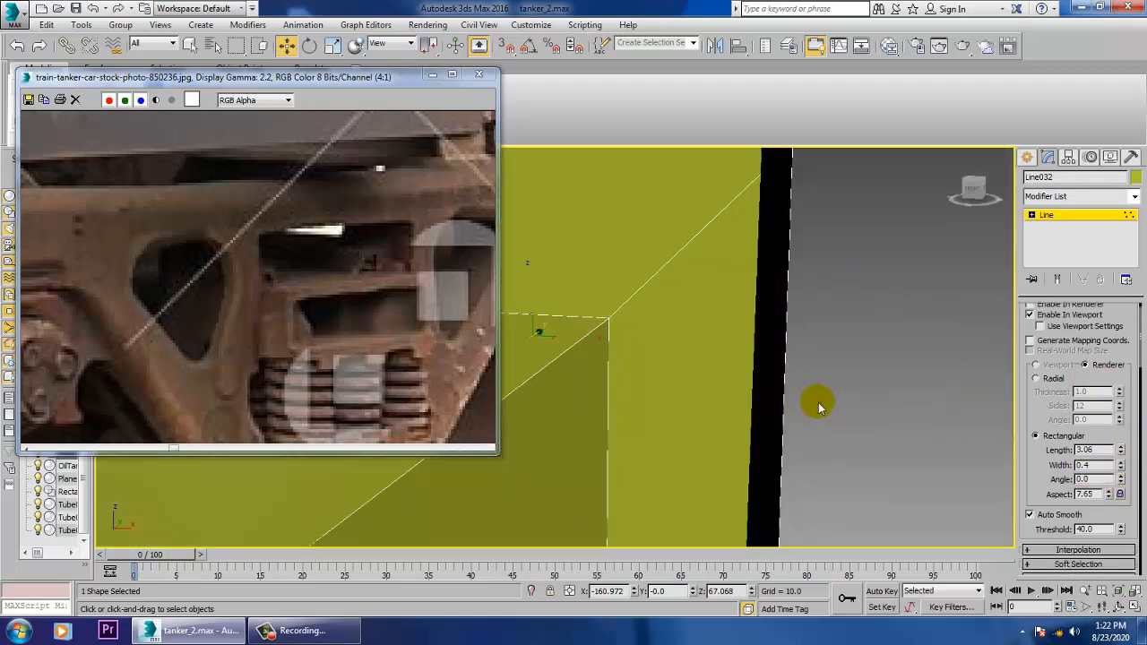
scroll(802, 434, "down", 8)
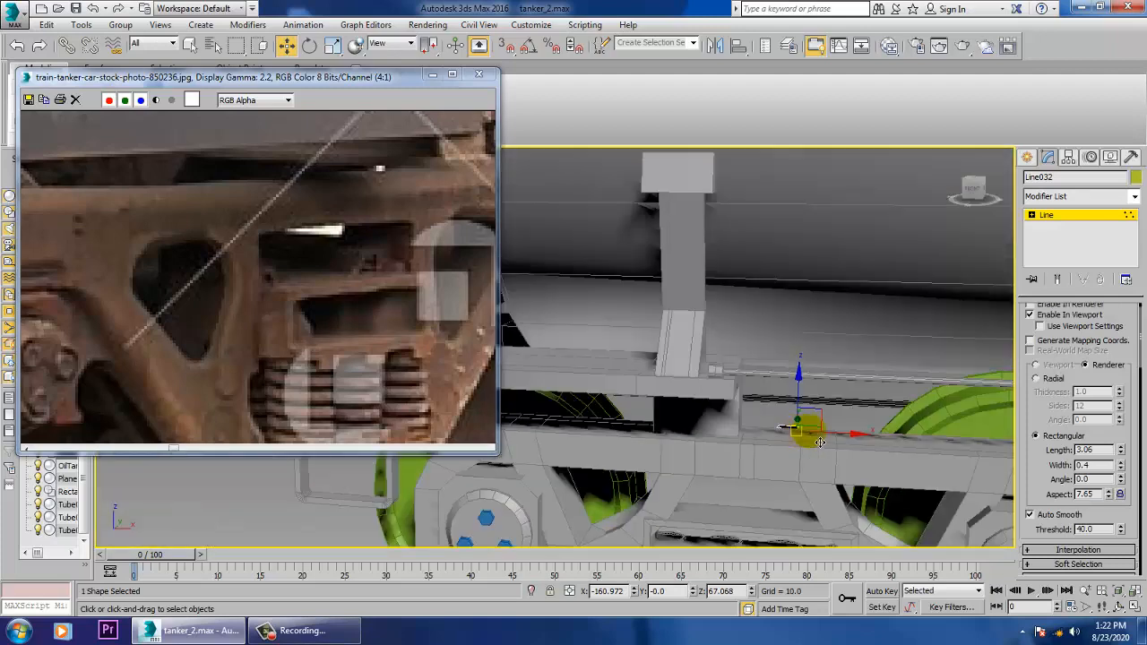
middle_click_drag(820, 442, 748, 421, "alt")
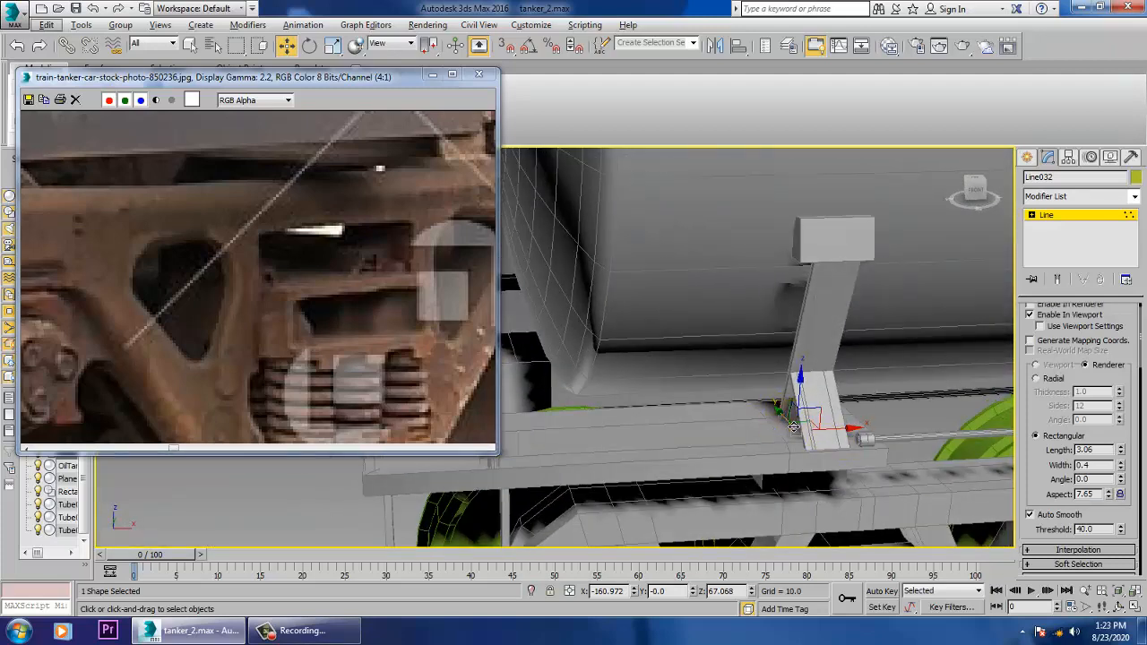
- Leave the bracket's vertex editing and move the whole bracket out to the near side frame, to about Y -32.19 and Z 62.89
scroll(852, 430, "down", 10)
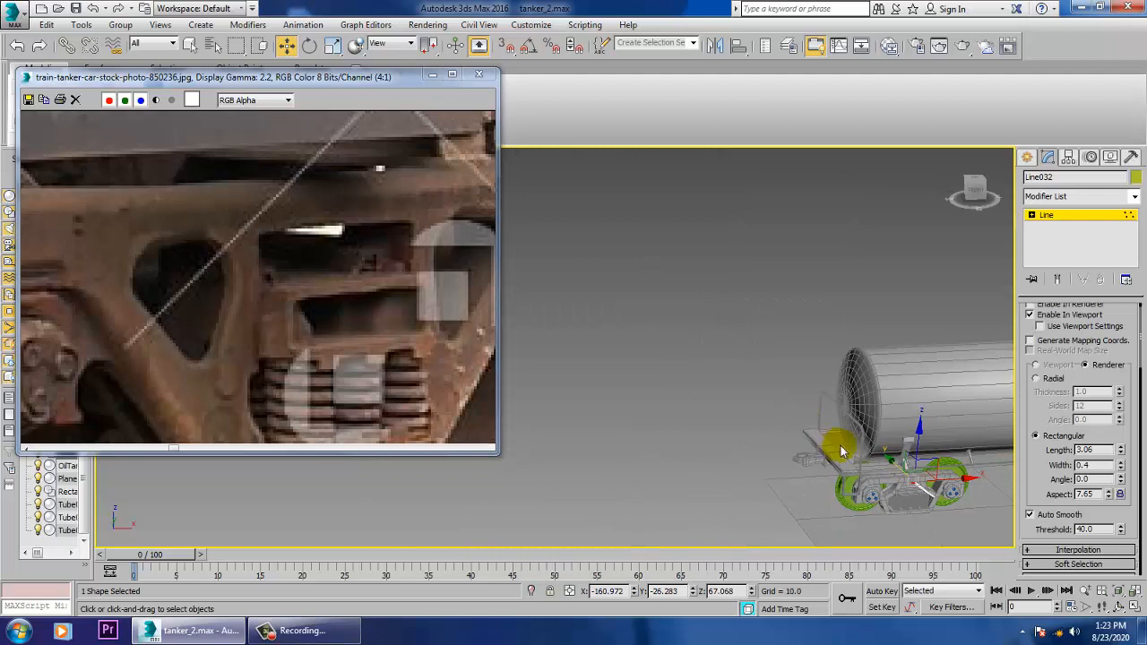
scroll(841, 448, "up", 10)
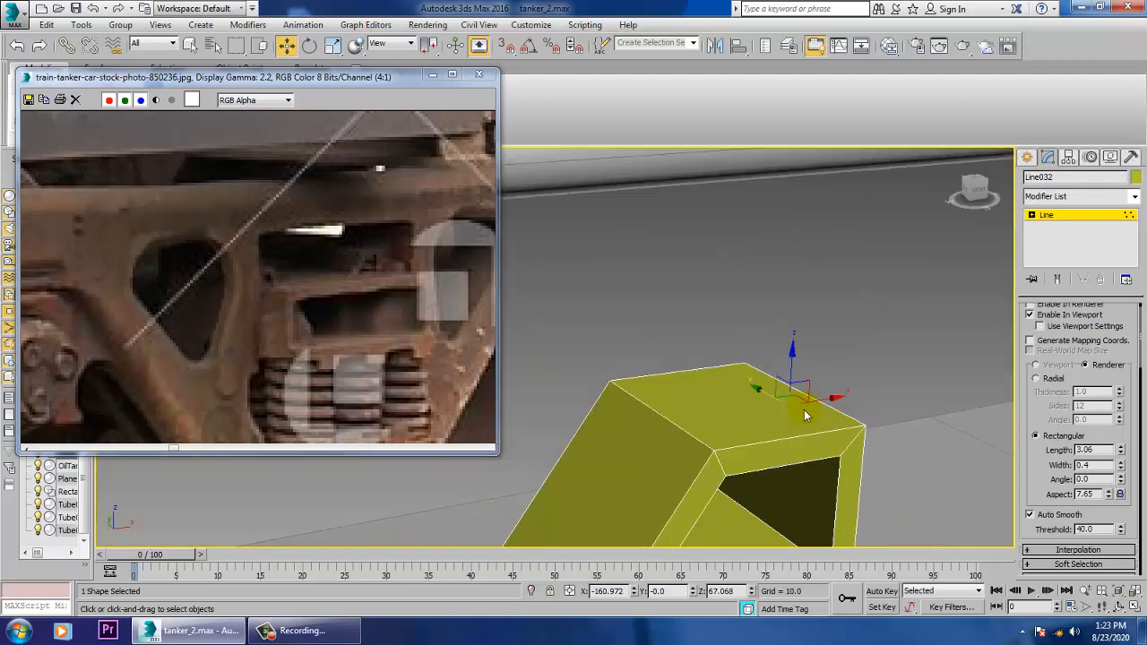
scroll(804, 410, "down", 3)
left_click(1045, 216)
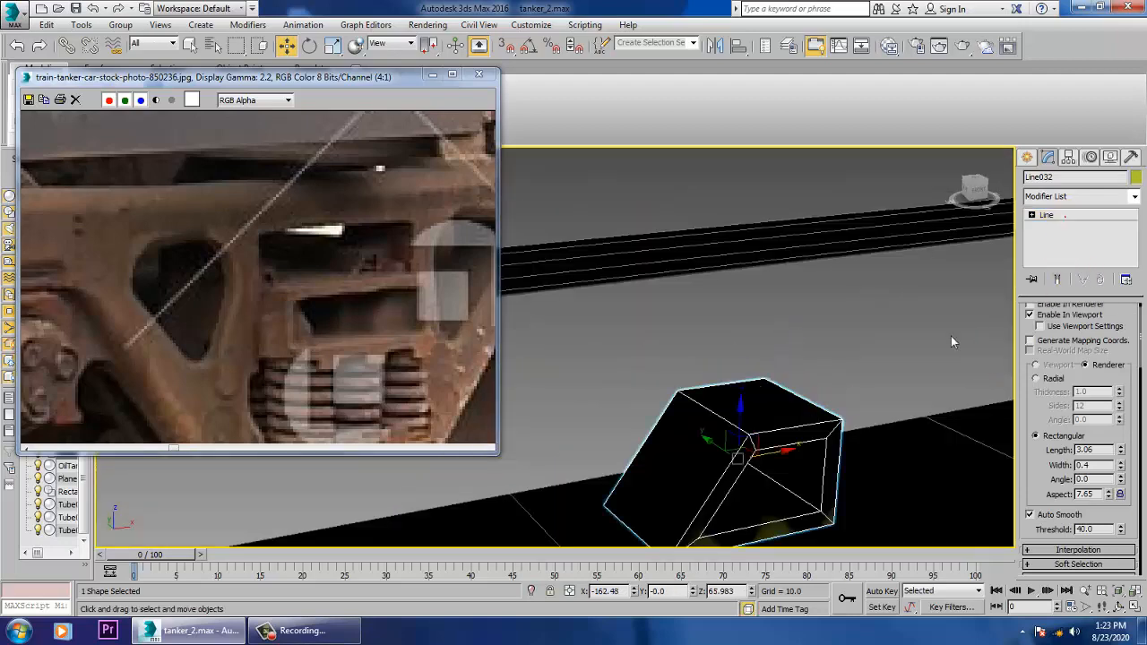
scroll(953, 342, "down", 6)
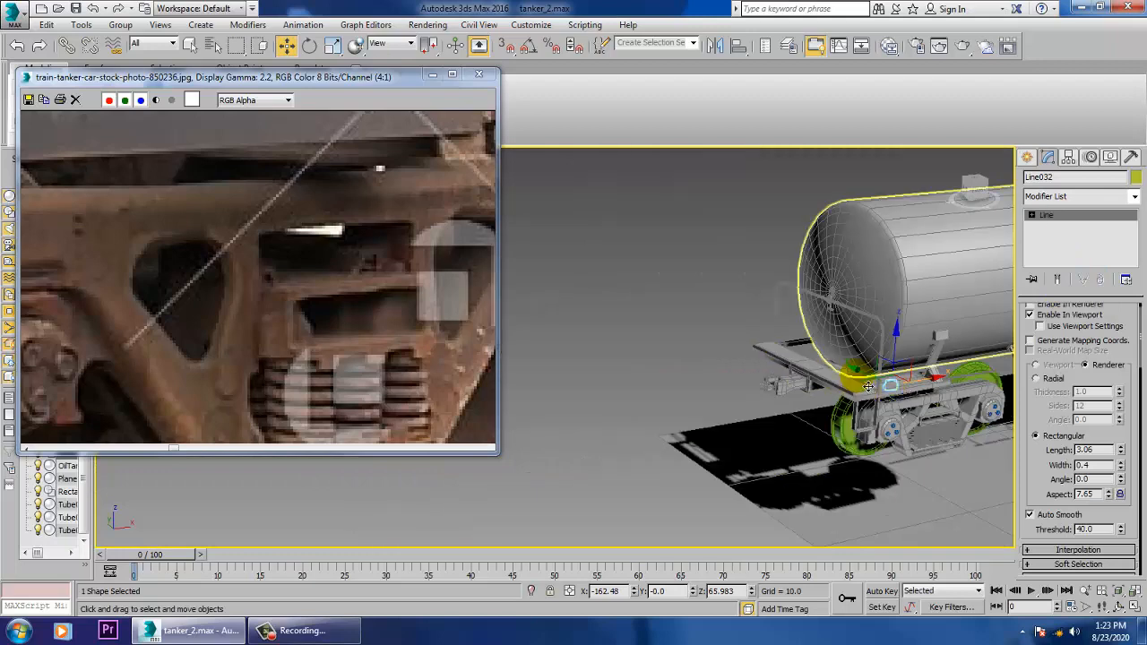
left_click_drag(873, 394, 963, 385)
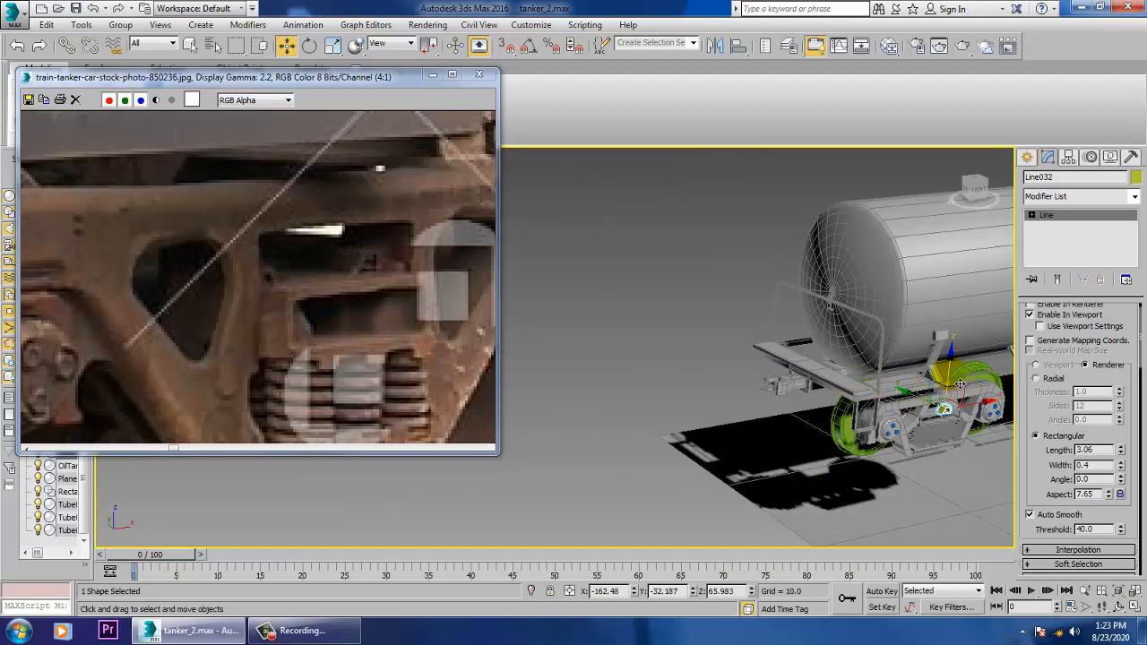
key("z")
scroll(863, 389, "down", 5)
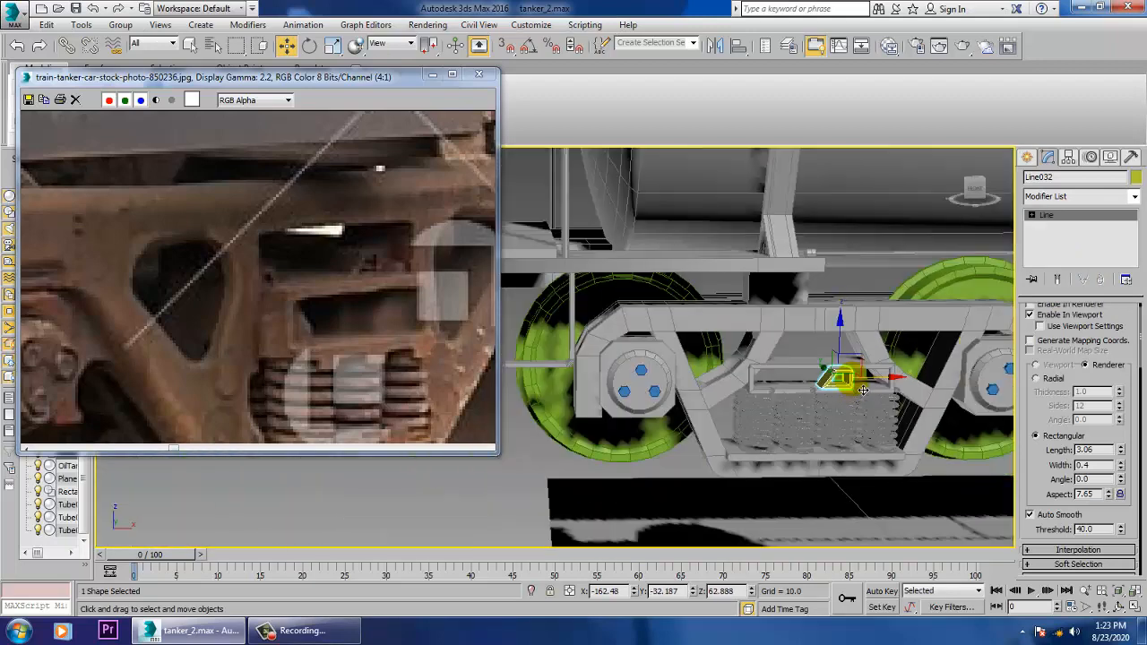
- Scale the bracket uniformly to 76% and raise it above the rectangular spring frame, to about Z 65.24
key("r")
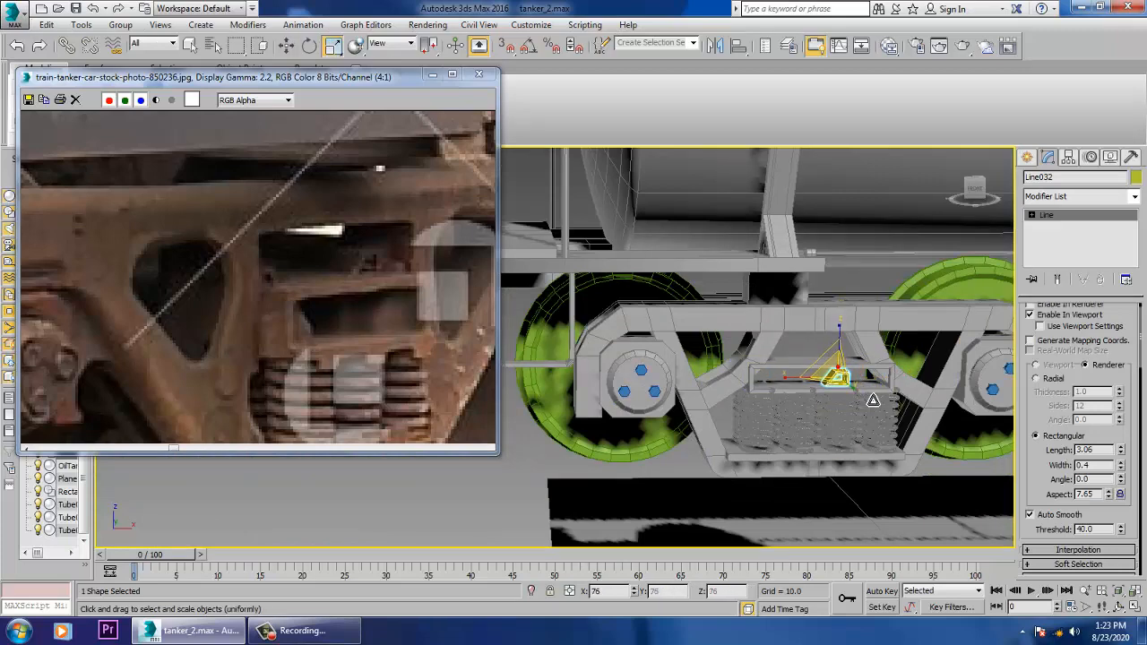
key("w")
left_click_drag(844, 350, 838, 333)
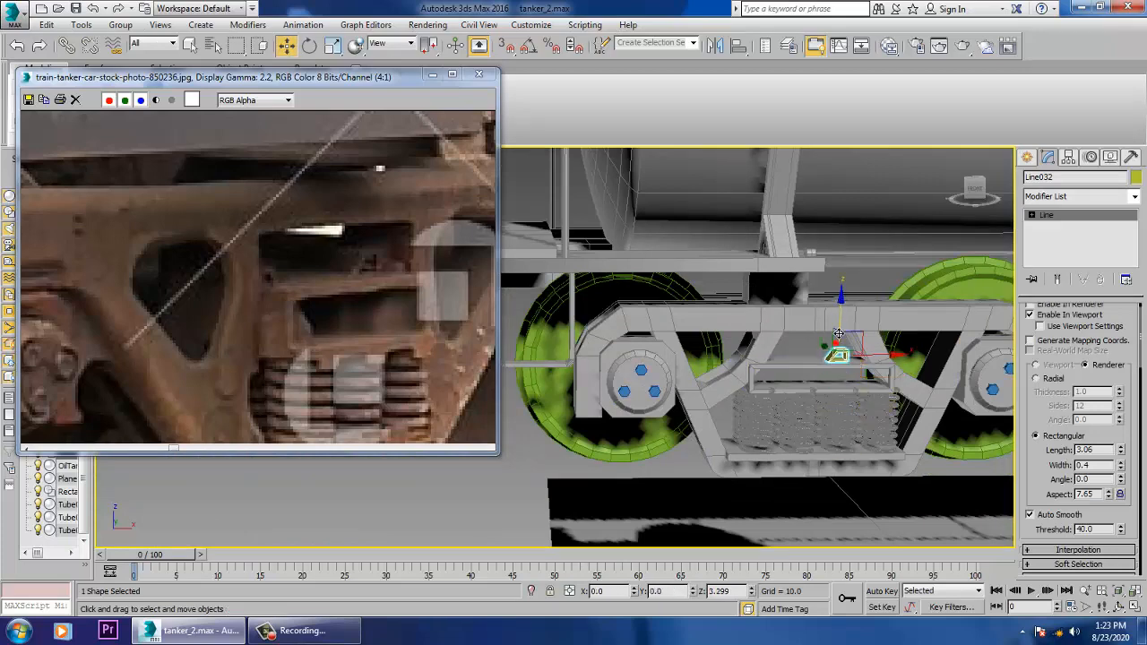
left_click(838, 341)
scroll(840, 350, "up", 5)
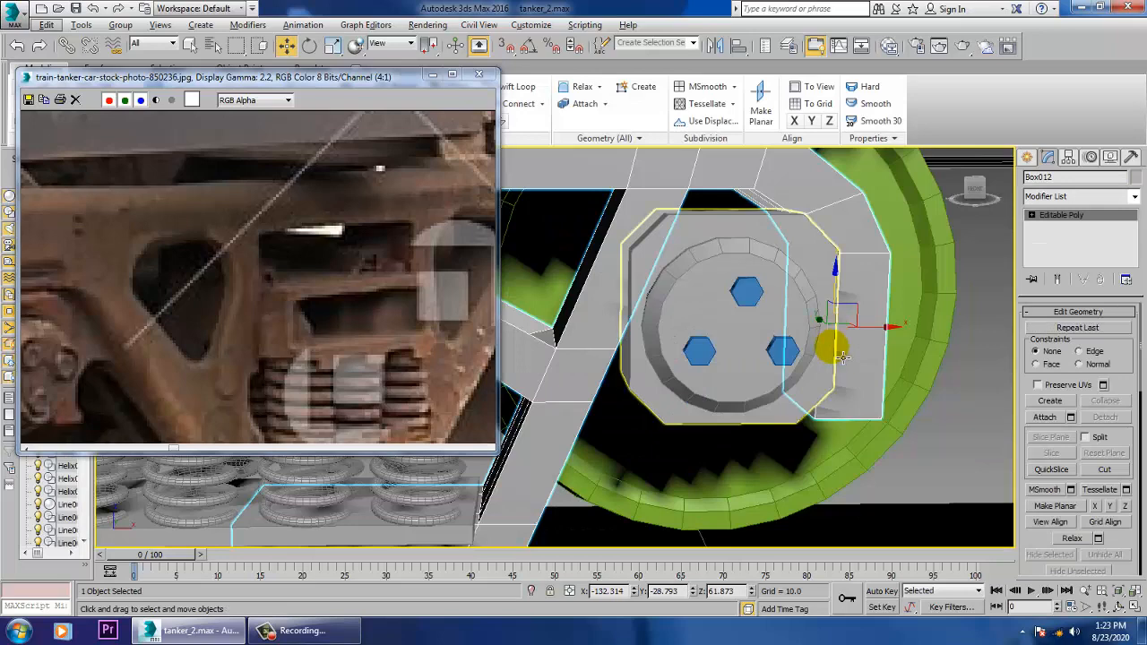
scroll(829, 367, "down", 7)
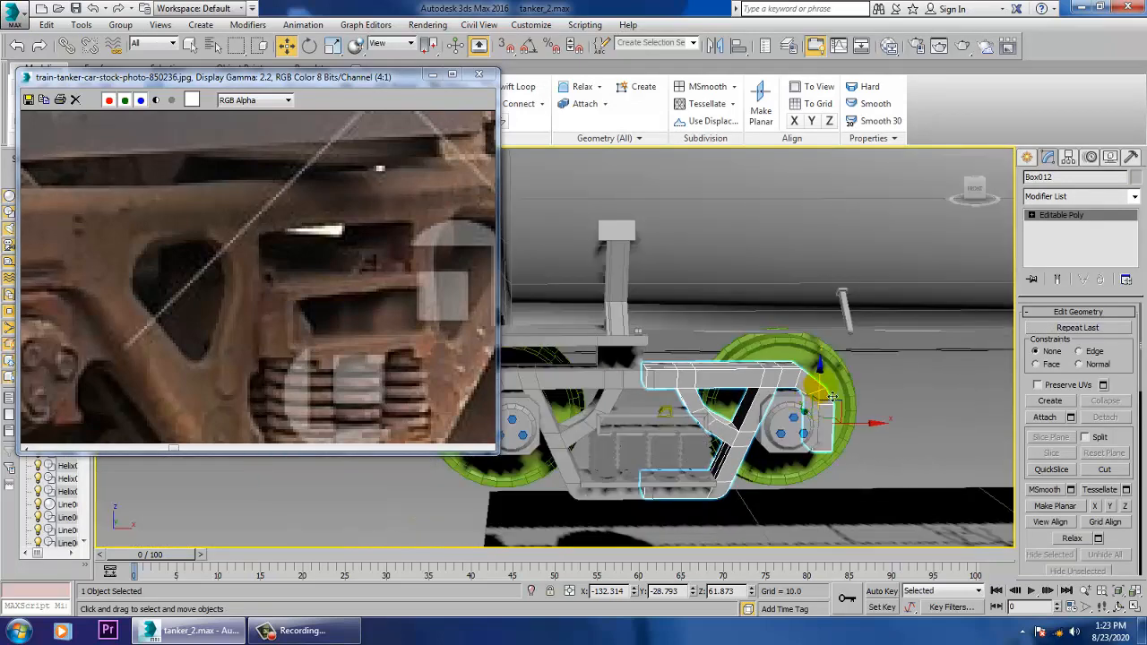
- Reselect the bracket and seat it on the spring frame's upper surface at about X -159.63, Y -30.43, Z 65.79
left_click(598, 419)
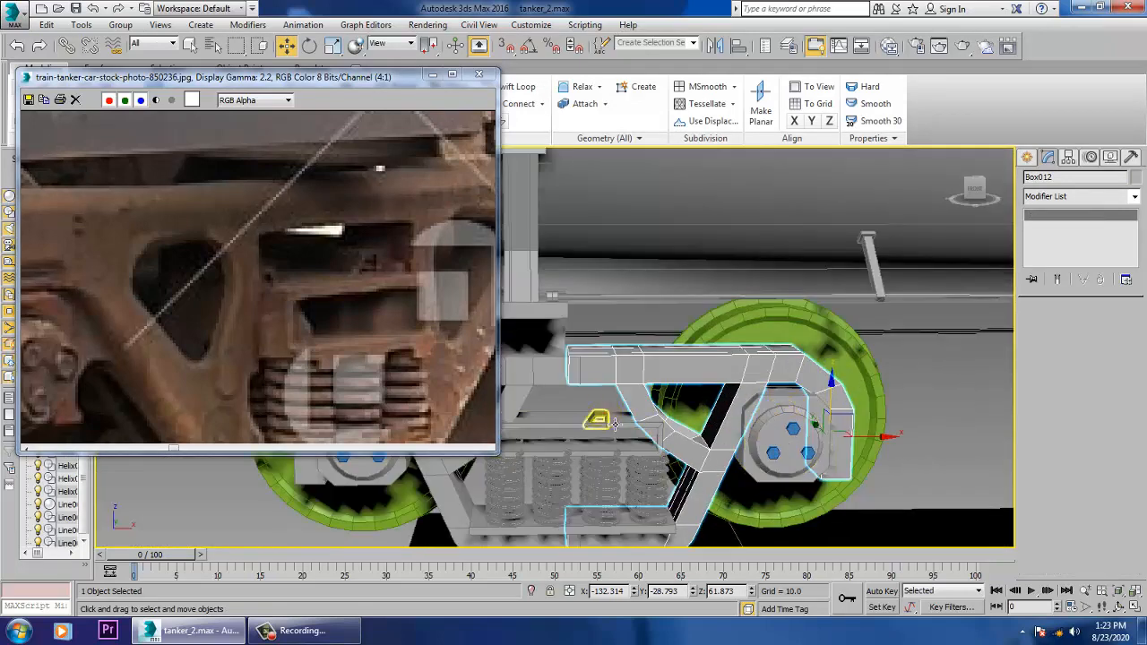
scroll(620, 423, "up", 6)
scroll(621, 423, "down", 6)
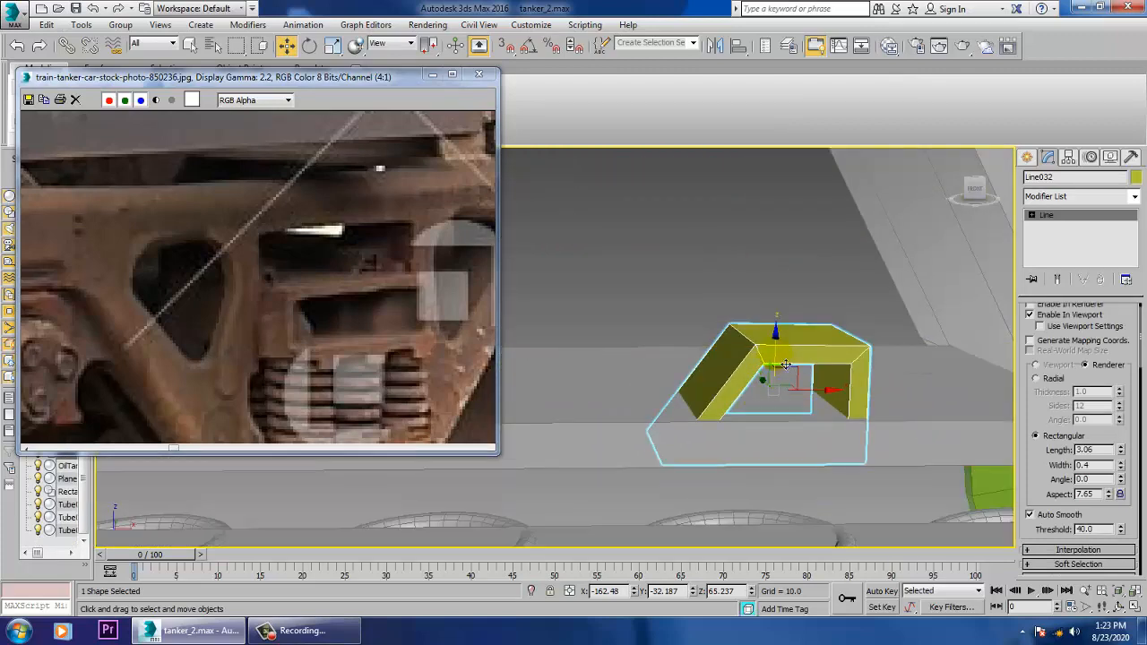
scroll(785, 328, "down", 6)
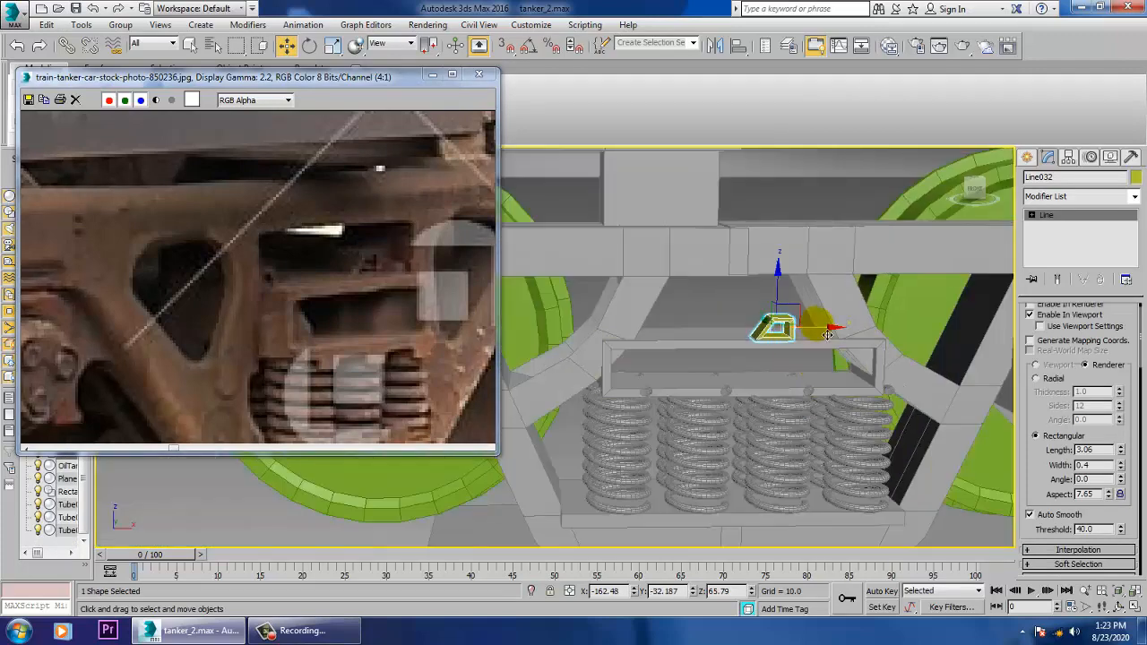
left_click_drag(828, 334, 851, 332)
scroll(798, 354, "up", 8)
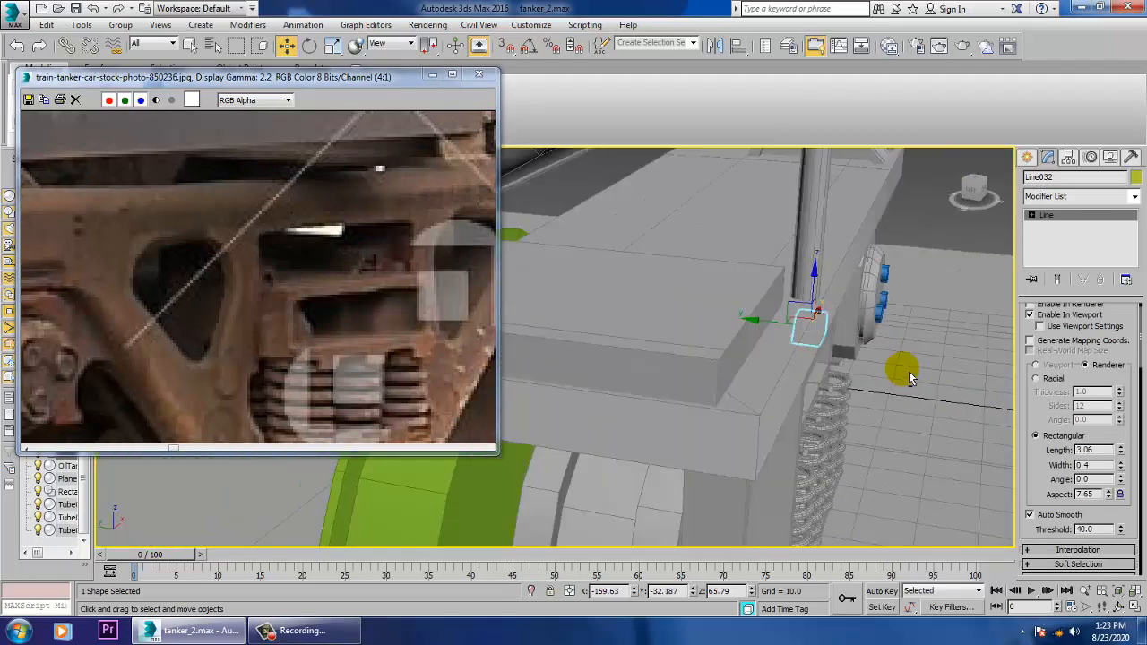
left_click_drag(787, 315, 751, 314)
- Mirror the bracket about the X axis as a copy with zero offset
mouse_move(676, 317)
middle_mouse_down("alt")
mouse_move(658, 328)
mouse_move(667, 331)
middle_mouse_up("alt")
scroll(781, 325, "up", 5)
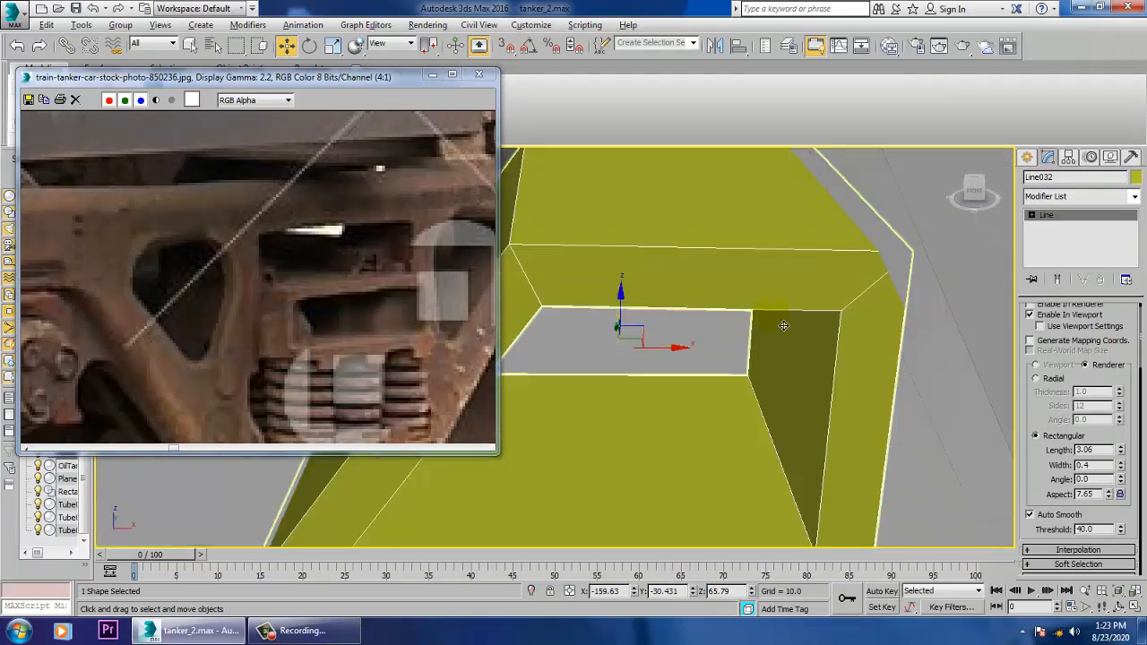
scroll(783, 325, "down", 2)
mouse_move(783, 325)
middle_mouse_down("alt")
mouse_move(816, 313)
mouse_move(773, 308)
mouse_move(784, 313)
middle_mouse_up("alt")
scroll(773, 311, "down", 5)
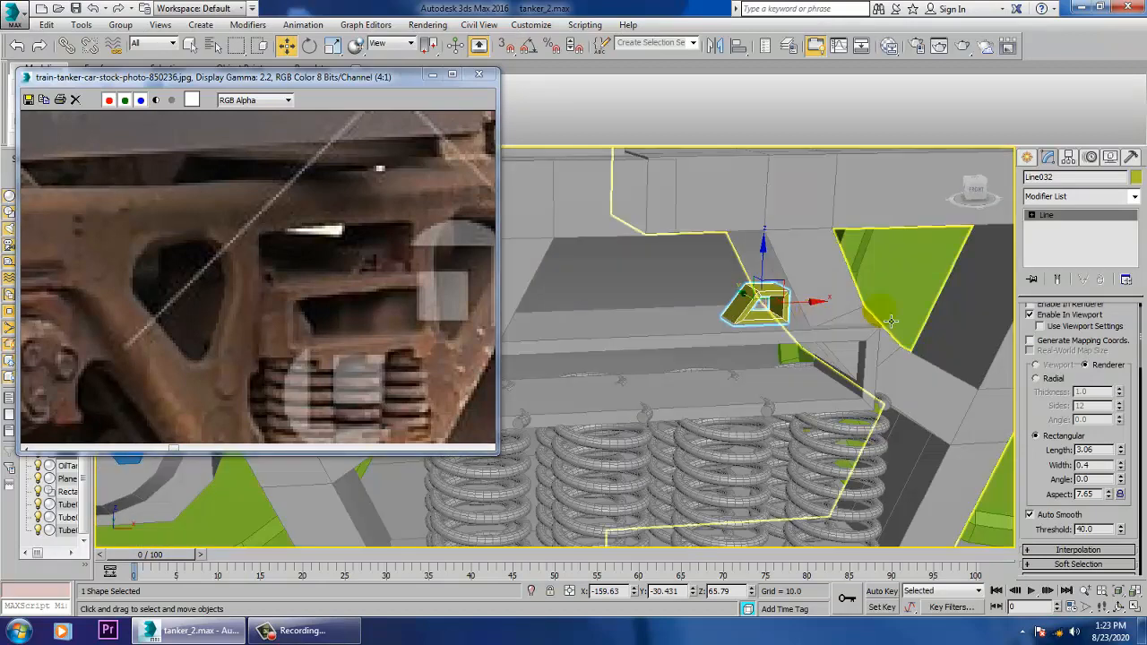
left_click(714, 47)
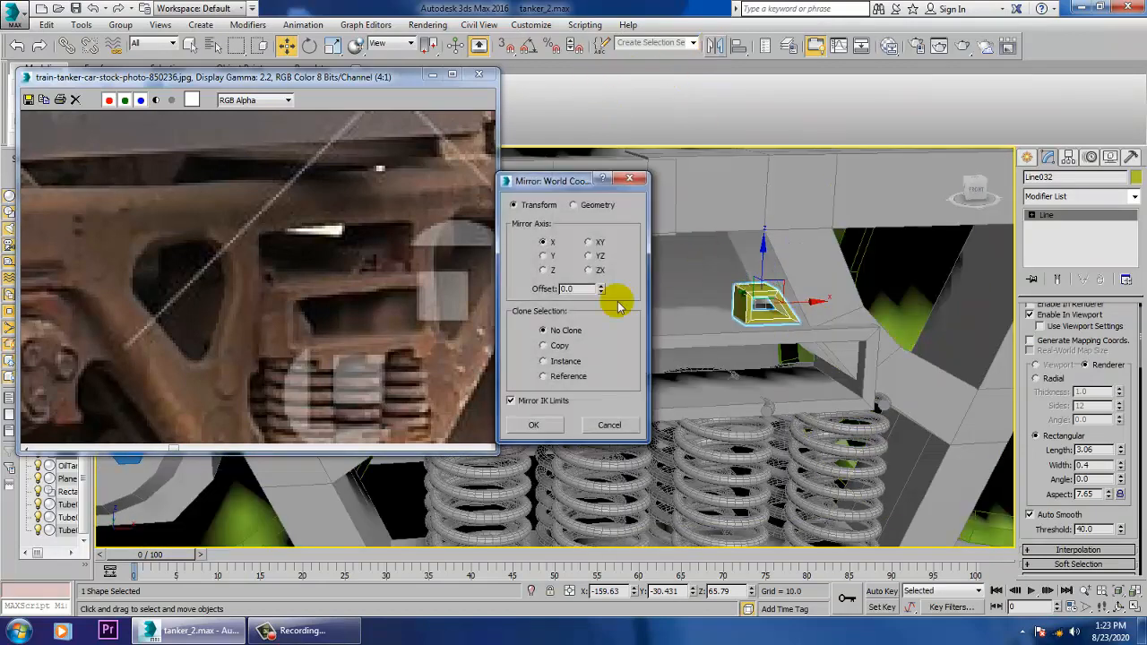
left_click(543, 346)
left_click(533, 425)
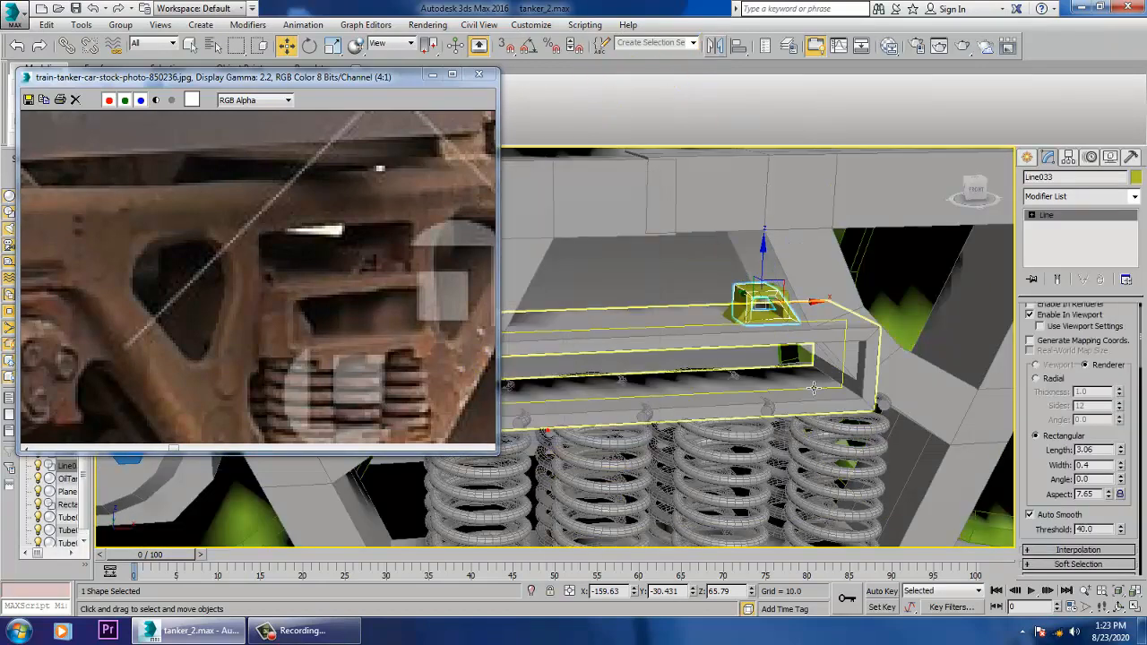
- Move the mirrored bracket along X to the opposite end of the spring frame, at about X -171.29
left_click_drag(811, 338, 598, 320)
key("z")
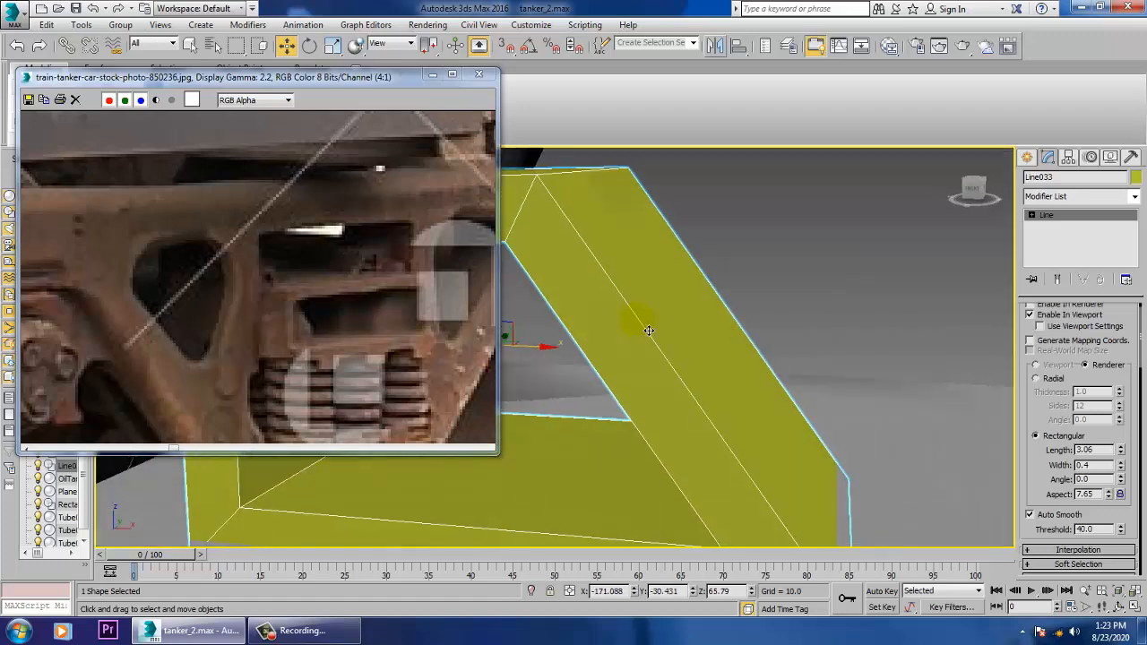
middle_click_drag(648, 330, 658, 331, "alt")
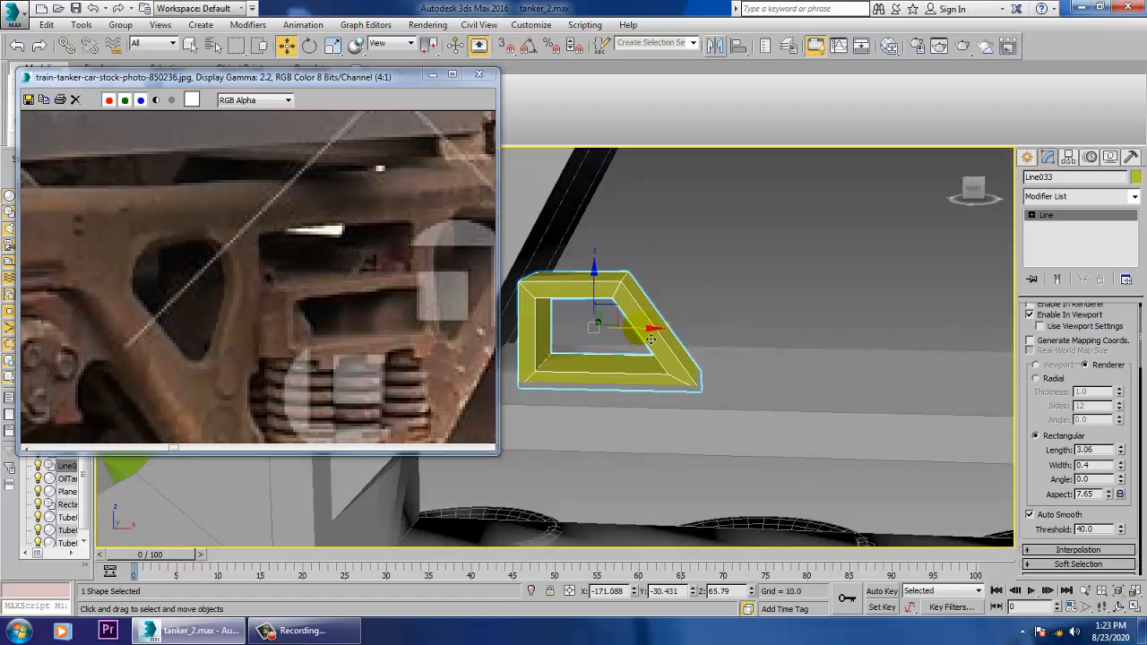
left_click_drag(653, 331, 642, 331)
scroll(647, 331, "down", 8)
middle_click_drag(674, 337, 809, 433, "alt")
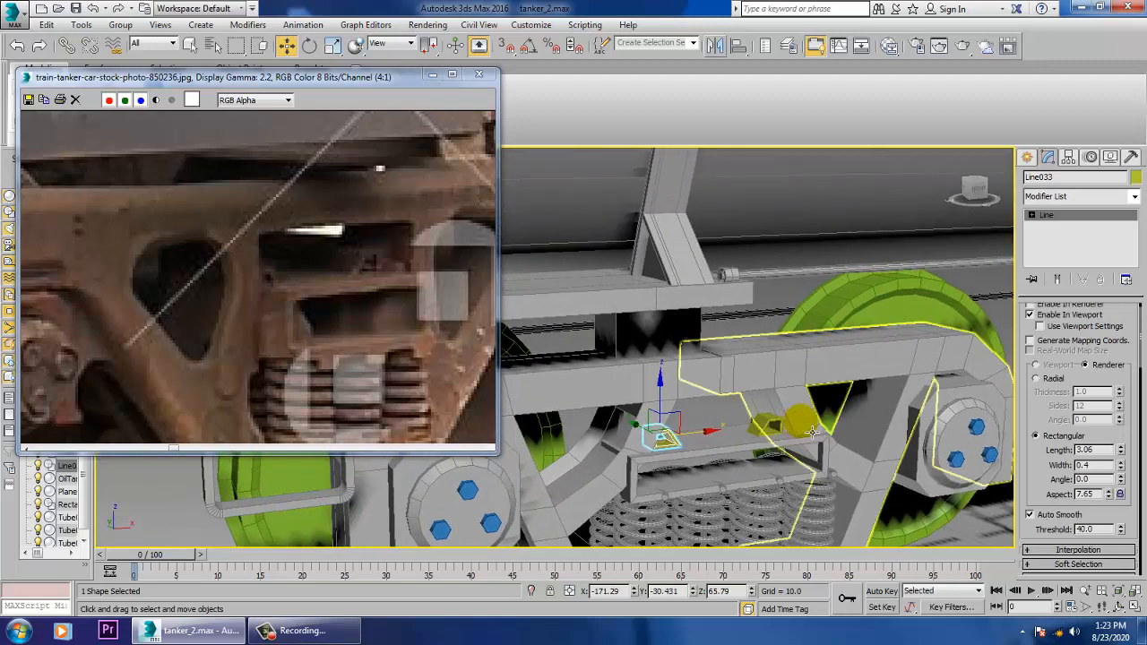
middle_click_drag(804, 431, 714, 432, "alt")
- Chamfer the long upper and outer edge chains of the truck side frame's outboard half by 0.353 with 2 segments
left_click(816, 408)
scroll(714, 432, "up", 3)
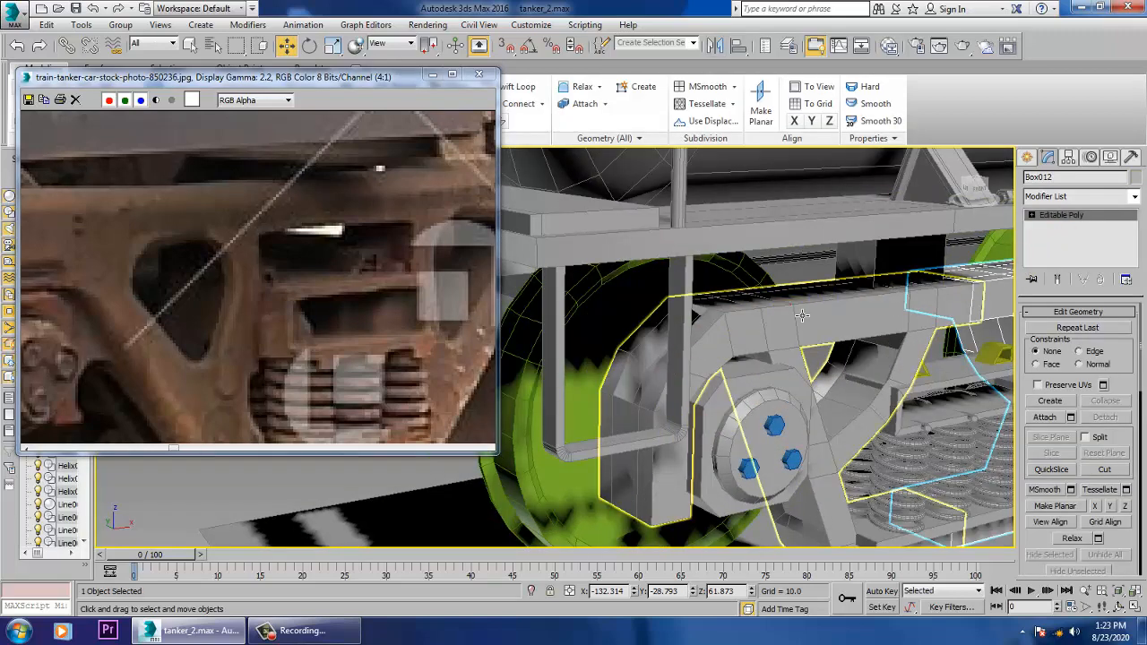
left_click(974, 331)
left_click(1055, 238)
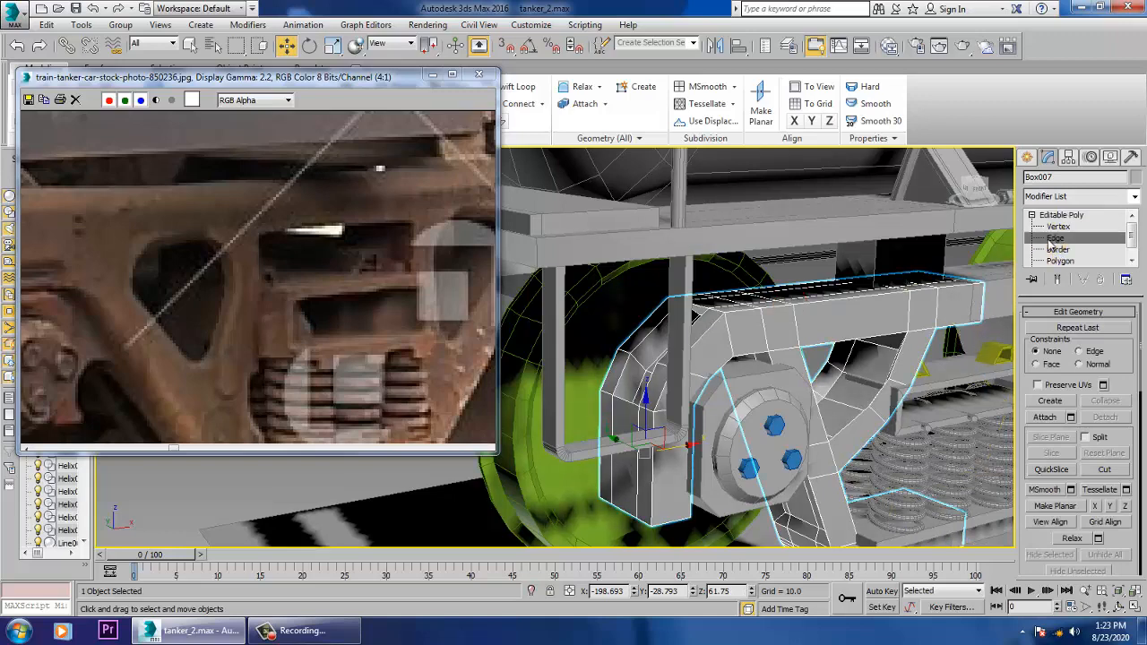
double_click(737, 311)
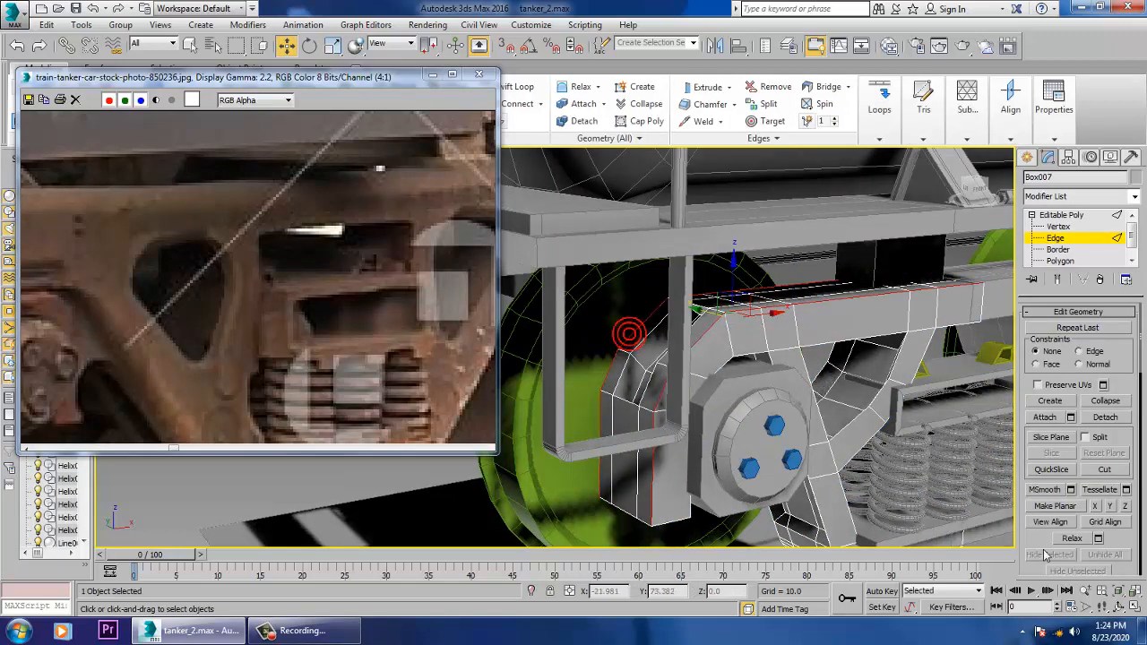
scroll(1045, 556, "up", 5)
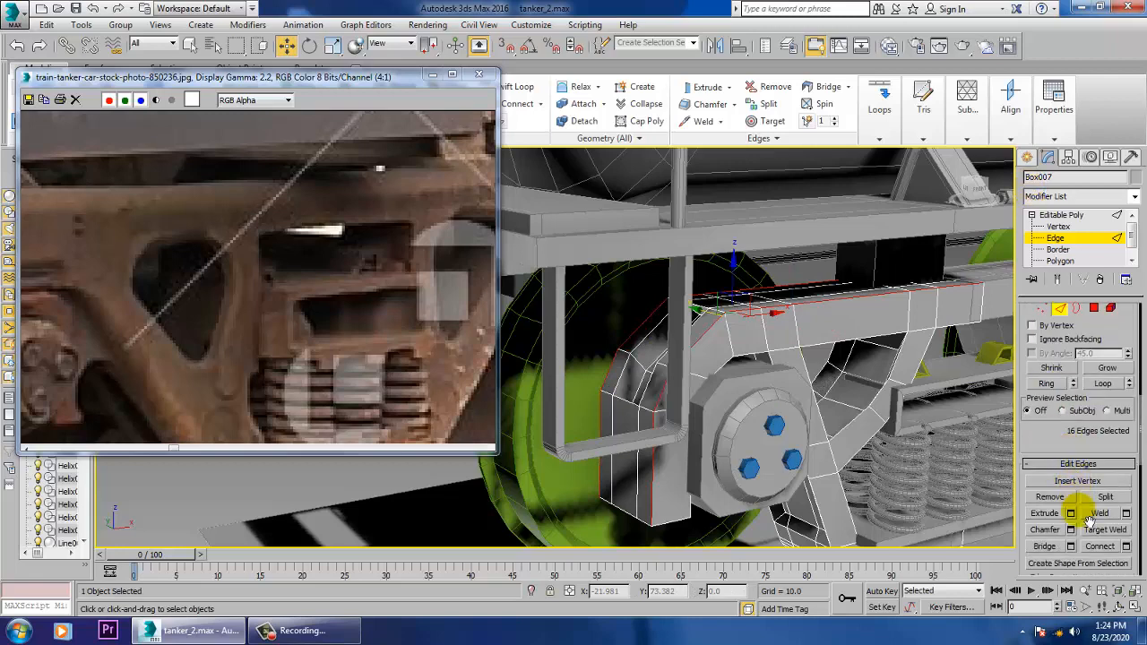
left_click(1071, 530)
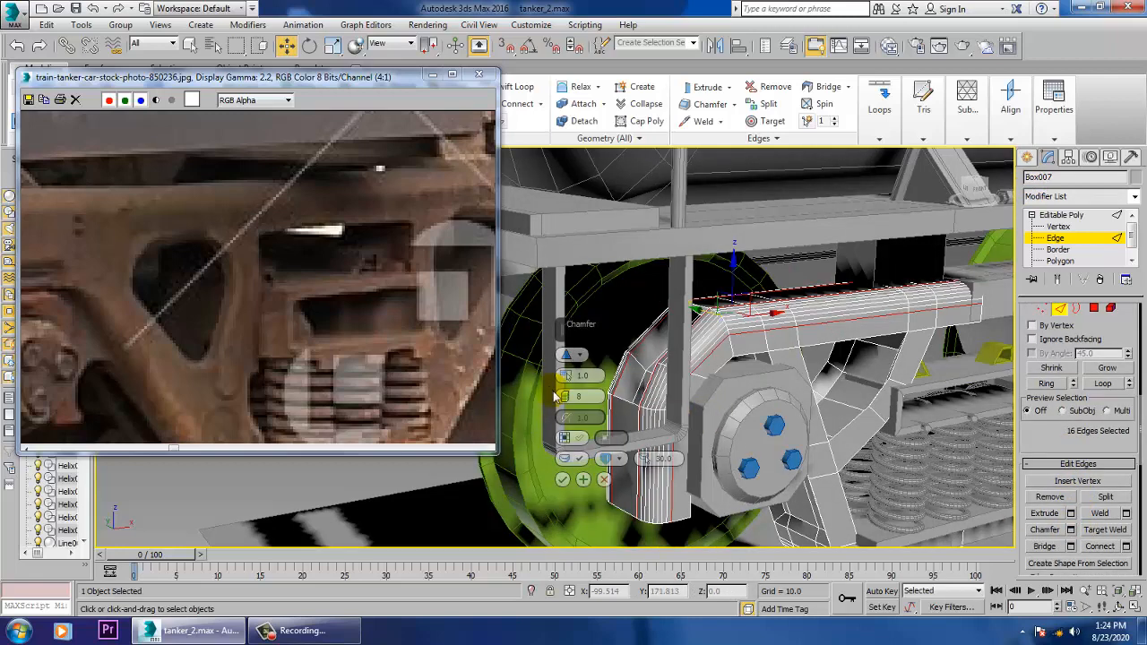
left_click_drag(567, 385, 571, 423)
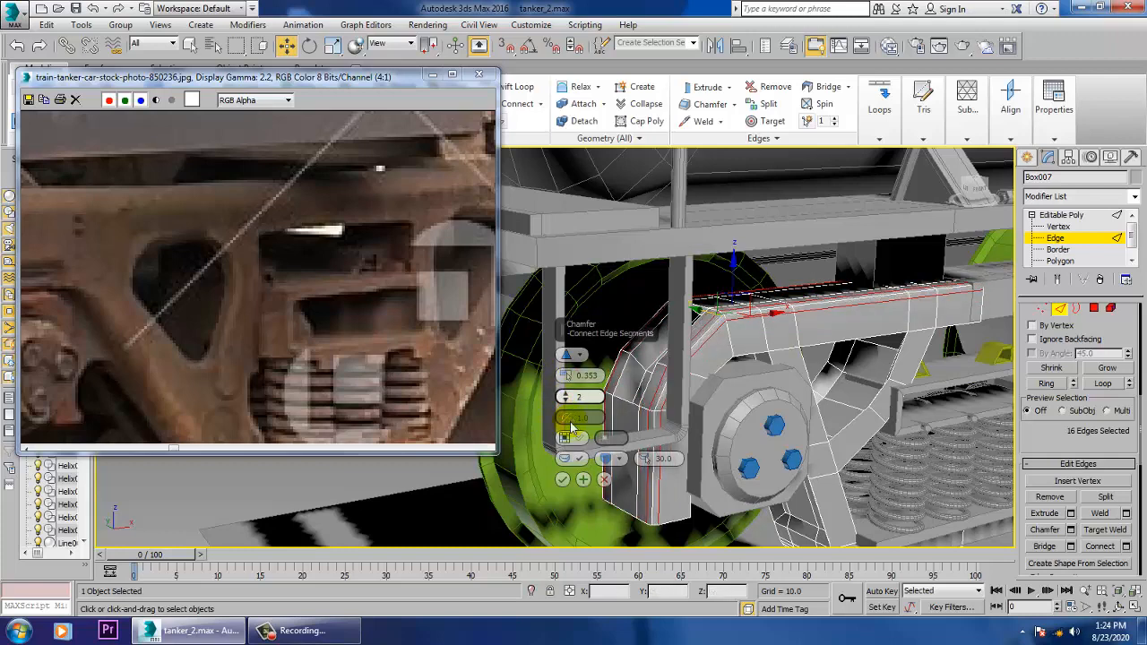
left_click(562, 479)
middle_click_drag(568, 481, 723, 419, "alt")
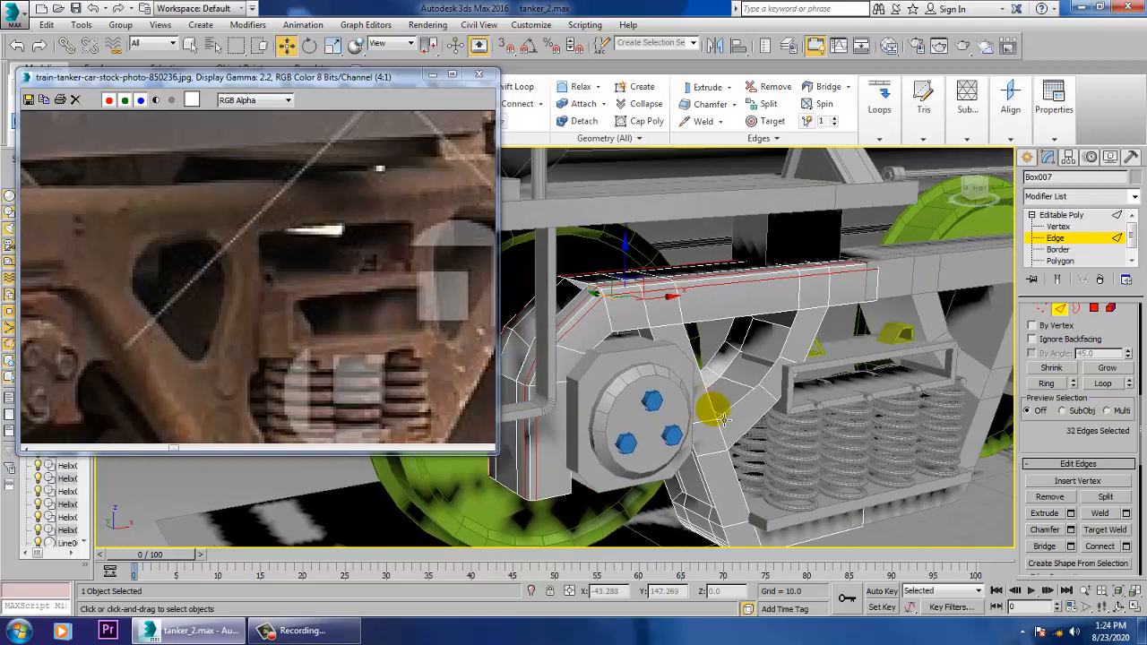
- Isolate the side frame half and chamfer both edge chains of its curved brace facing the springs by 0.353 with 2 segments
left_click(743, 473)
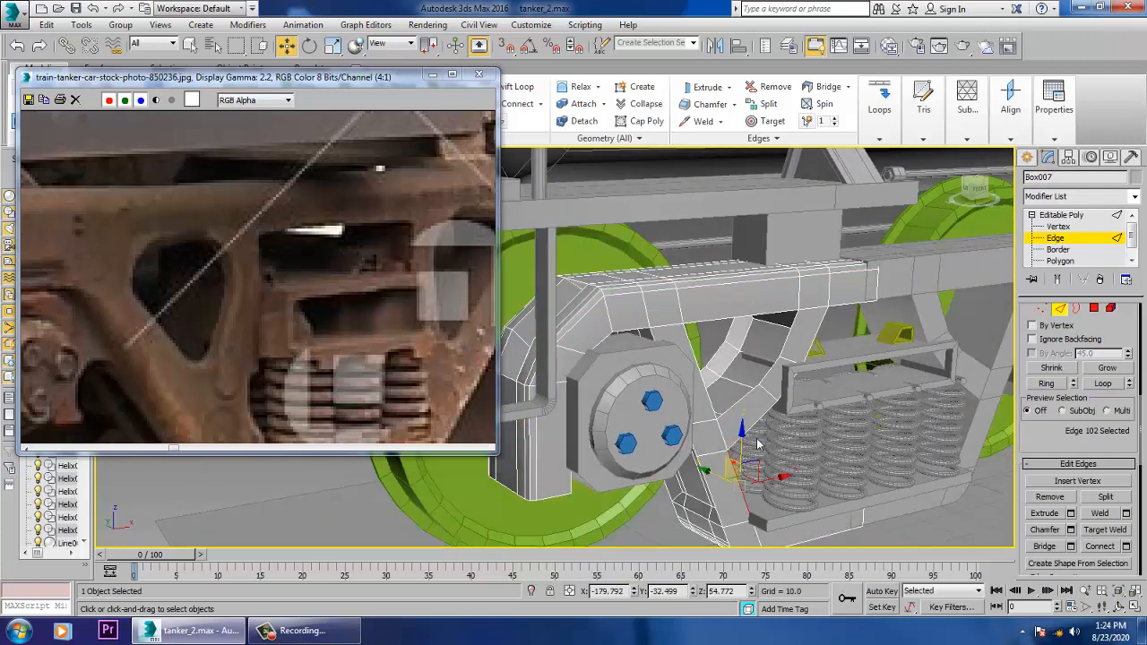
double_click(767, 435)
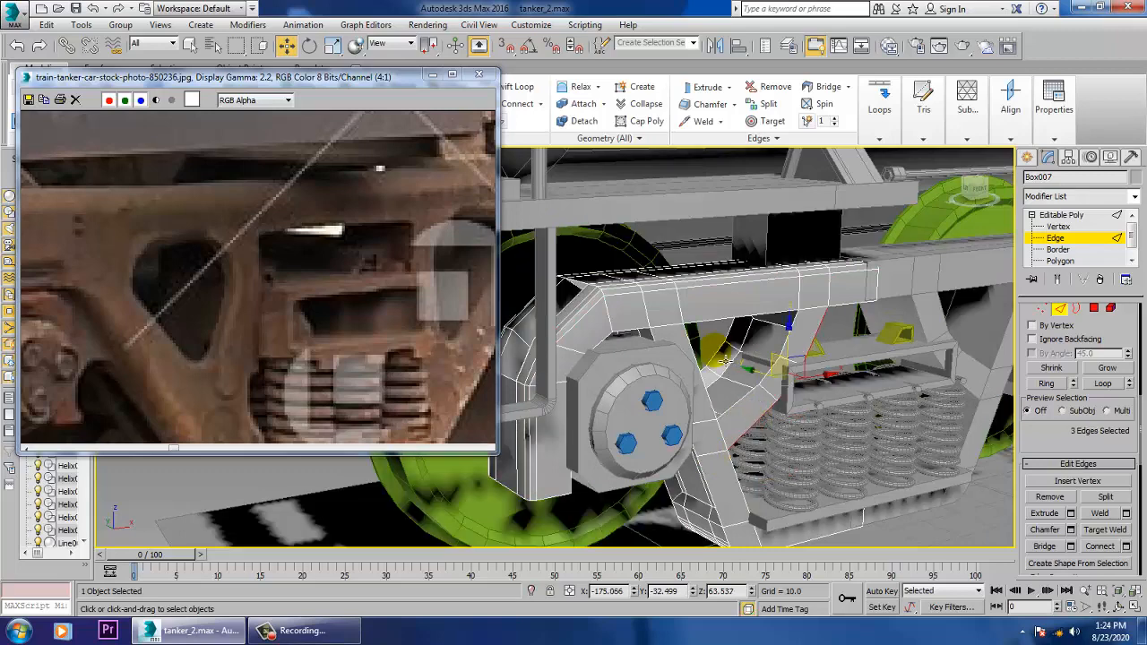
middle_click_drag(853, 419, 771, 362, "alt")
key("alt+q")
left_click(868, 335, "ctrl")
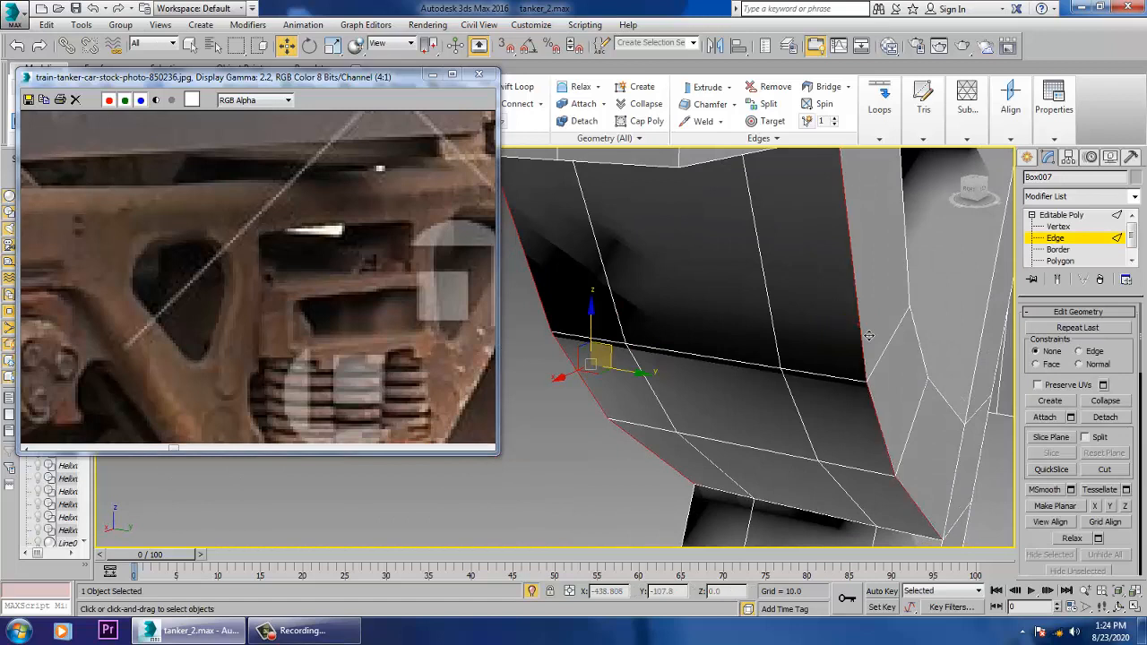
left_click_drag(1041, 538, 1022, 112)
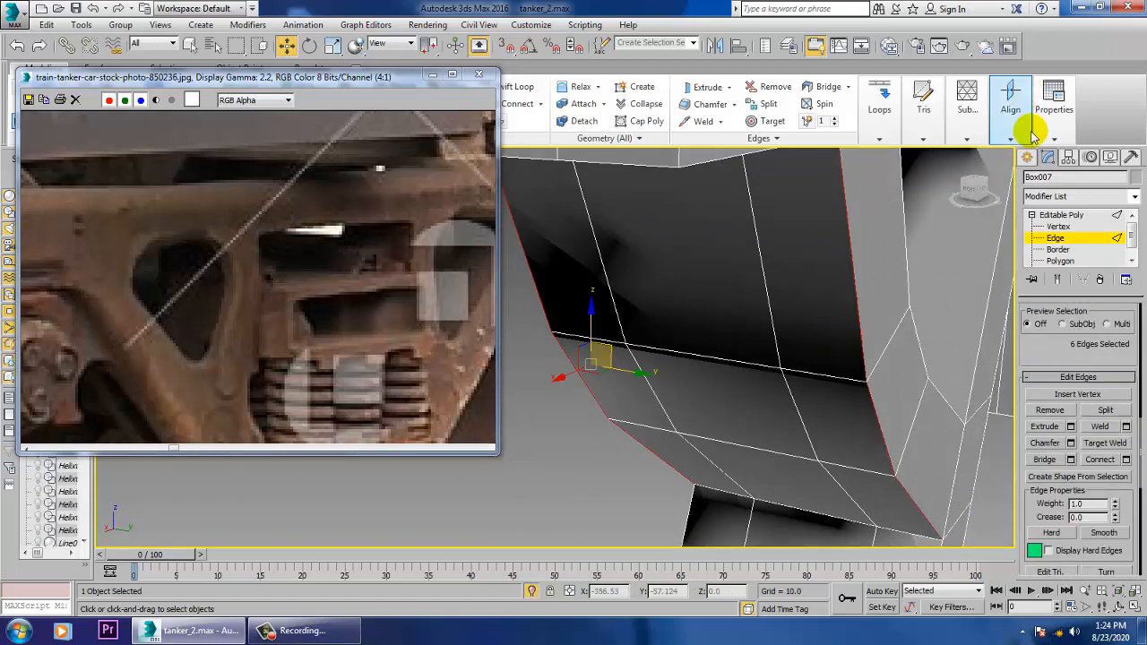
left_click(1045, 442)
left_click(1070, 443)
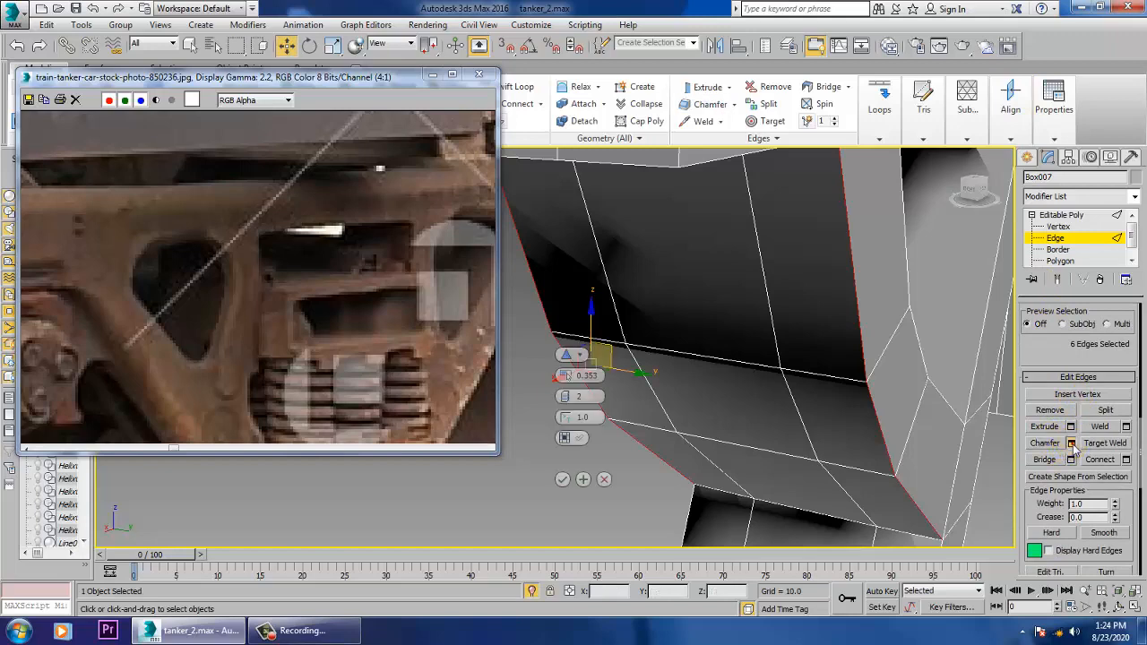
left_click(557, 484)
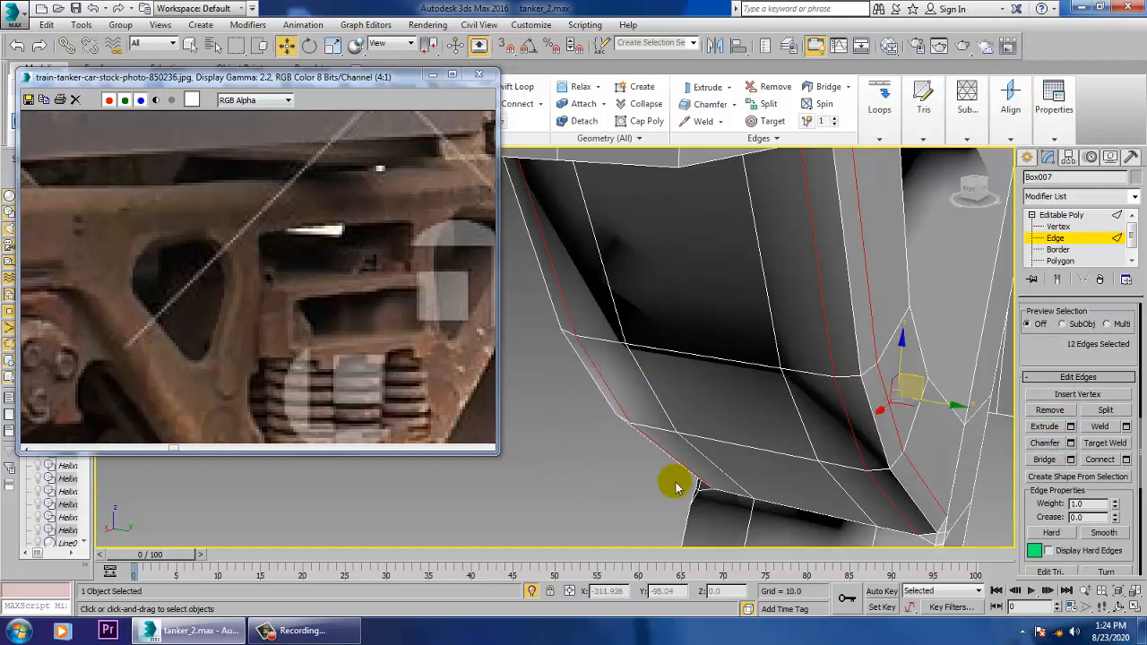
scroll(708, 415, "down", 5)
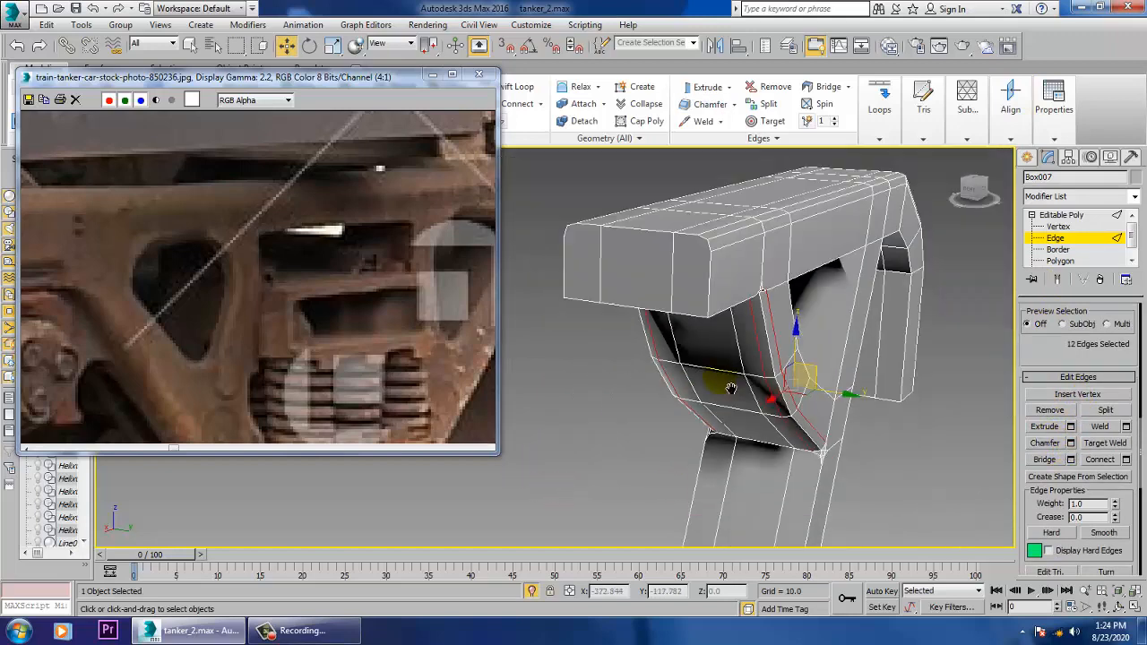
- Chamfer the underside edges of the side frame half's lower beam by 0.353 with 2 segments
middle_click_drag(730, 389, 901, 332, "alt")
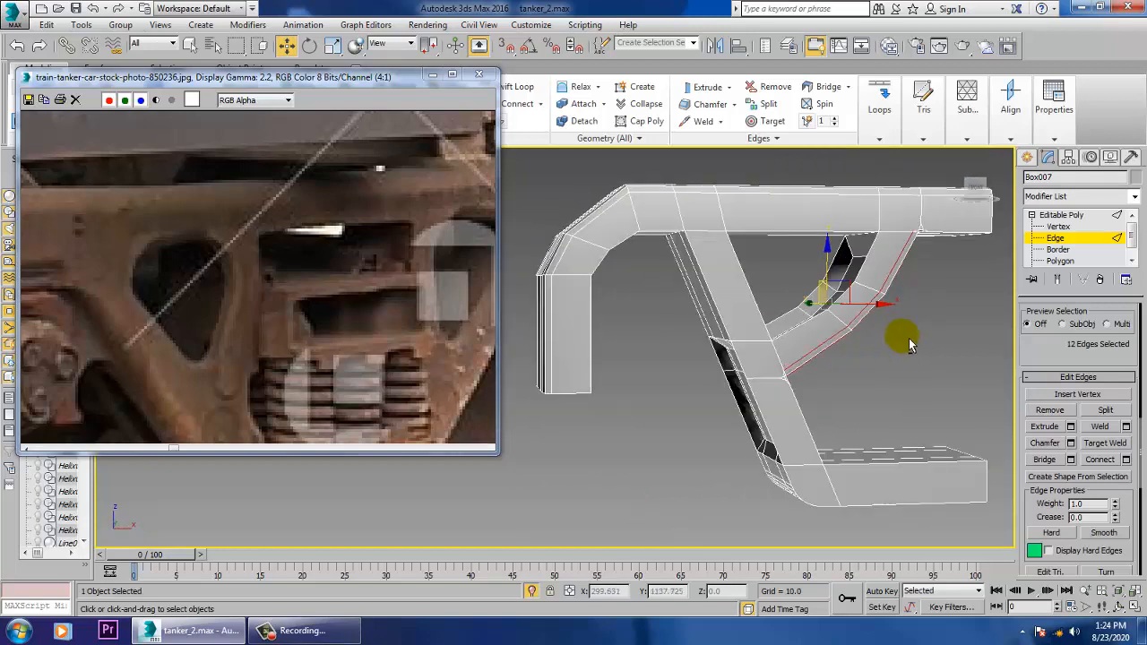
left_click(717, 299)
middle_click_drag(817, 309, 908, 420, "alt")
double_click(863, 516)
middle_click_drag(782, 511, 825, 464, "alt")
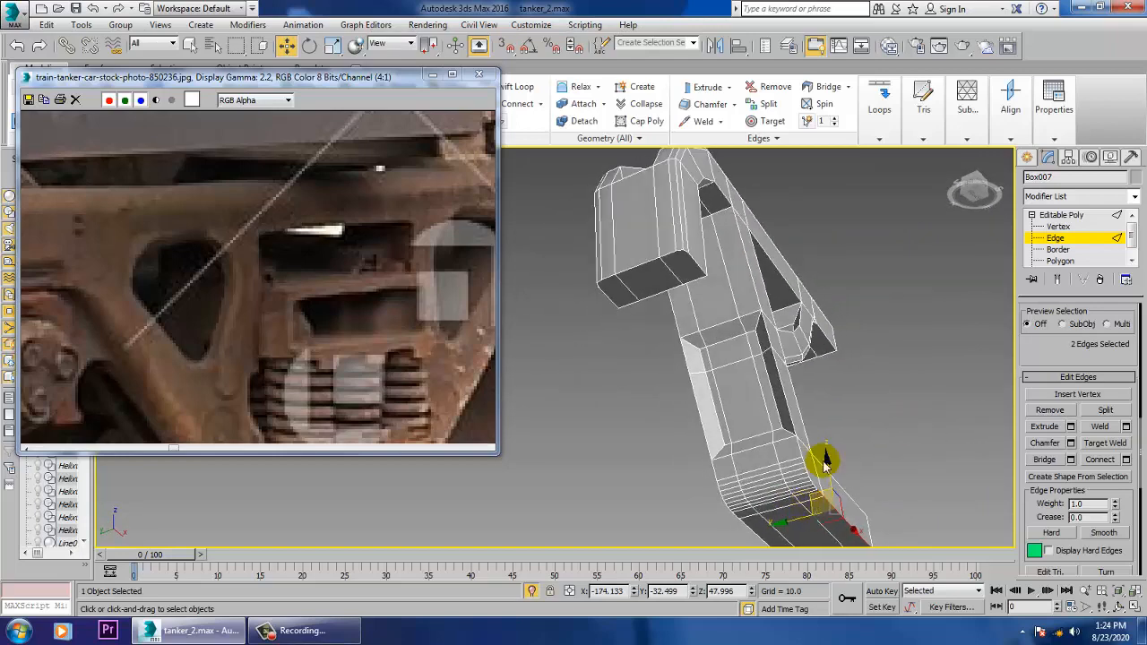
left_click(765, 544, "ctrl")
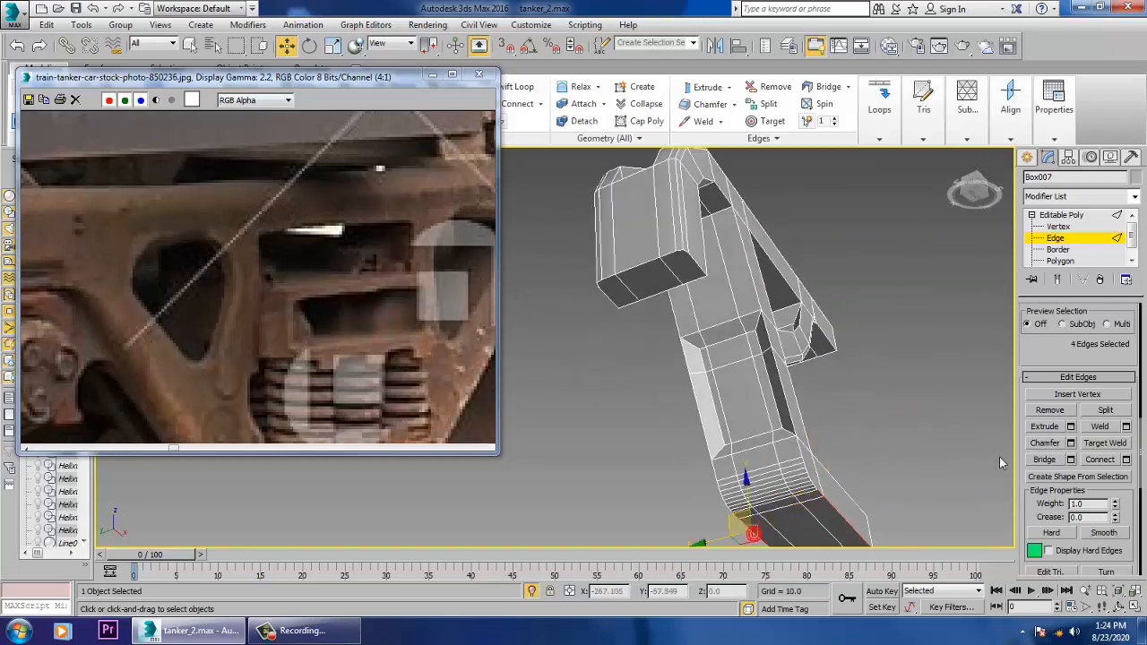
left_click(1071, 444)
left_click(568, 479)
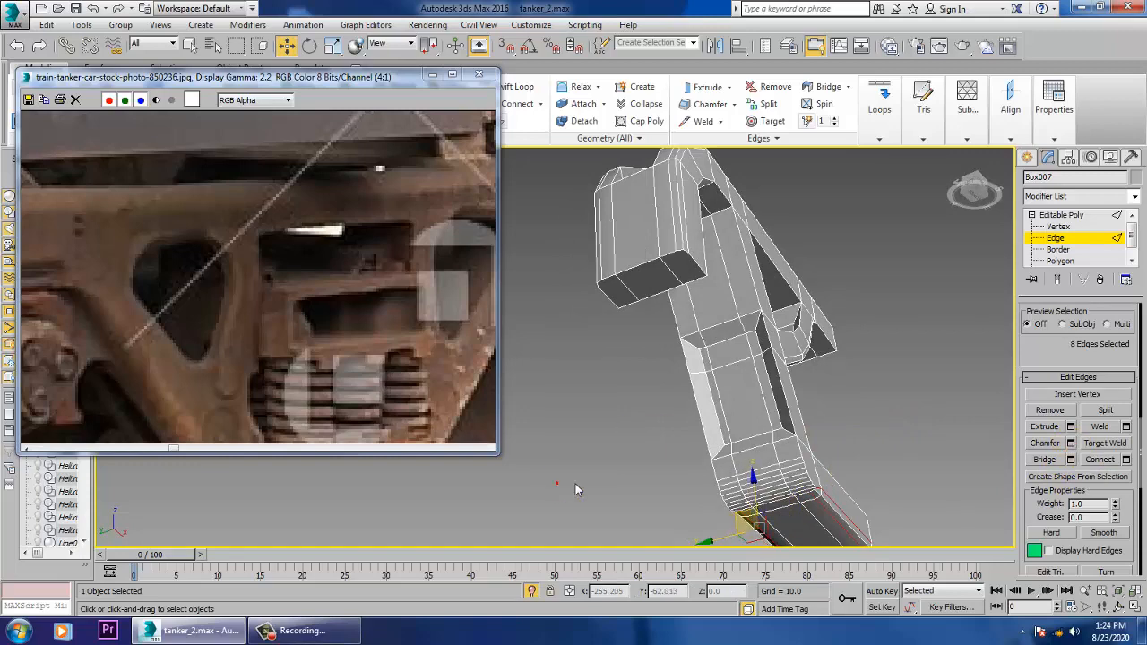
- Chamfer the edge chains around the side frame half's wheel opening, including the diagonal strut's edges, by 0.353 with 2 segments
middle_click_drag(573, 488, 805, 453, "alt")
middle_click_drag(691, 325, 687, 437)
left_click(708, 397)
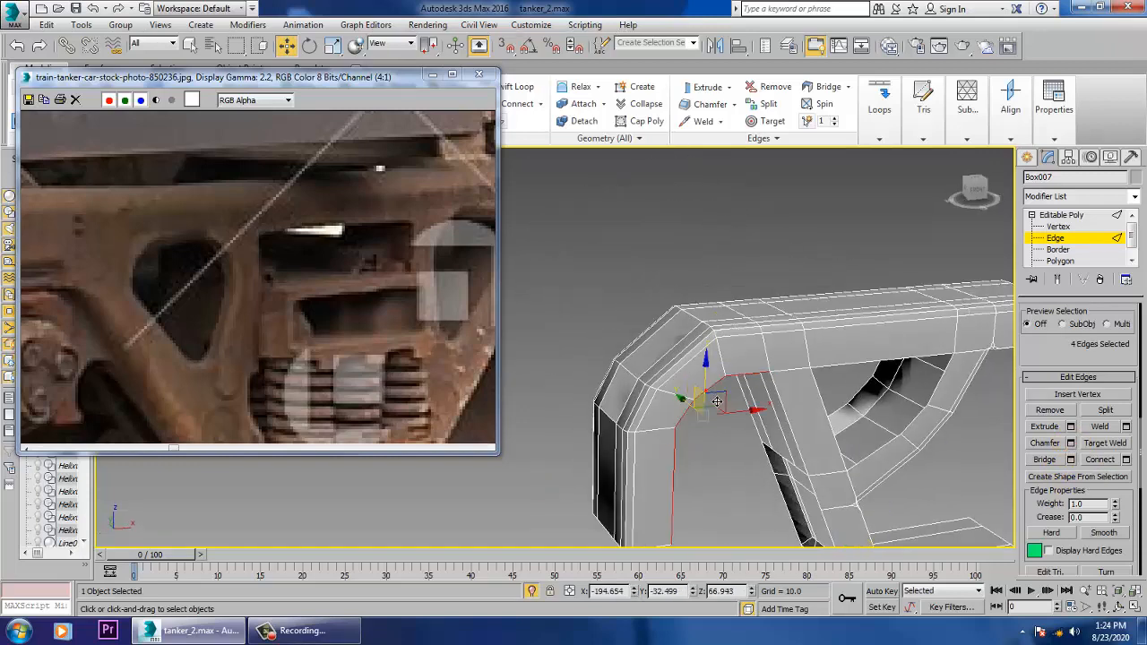
left_click(798, 427, "ctrl")
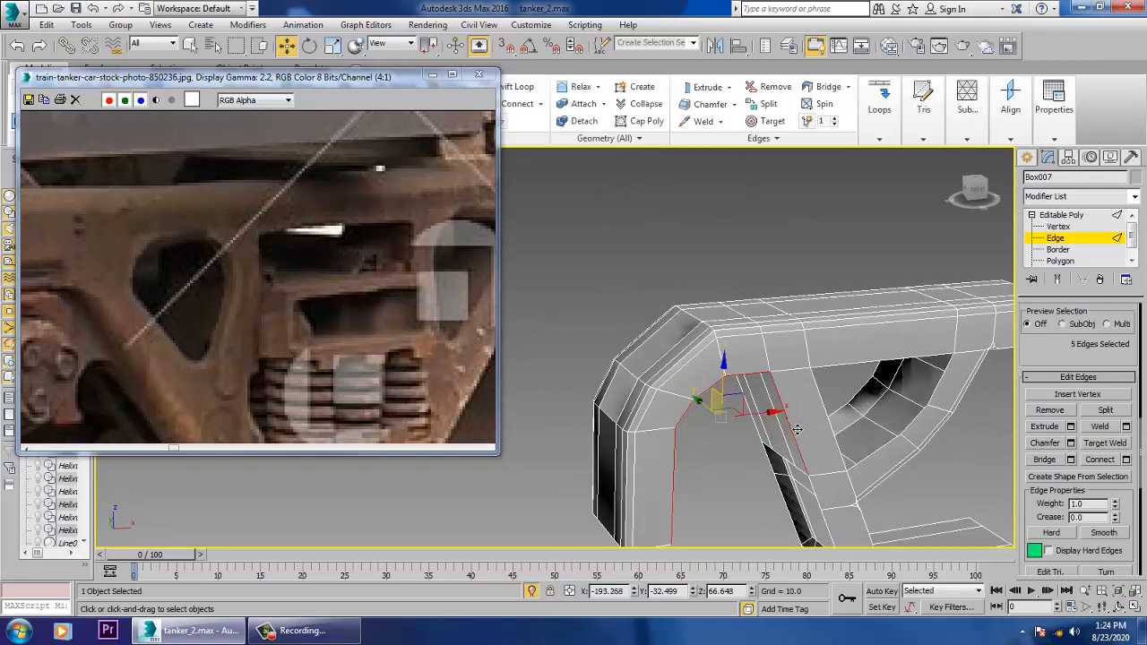
middle_click_drag(769, 424, 661, 414, "alt")
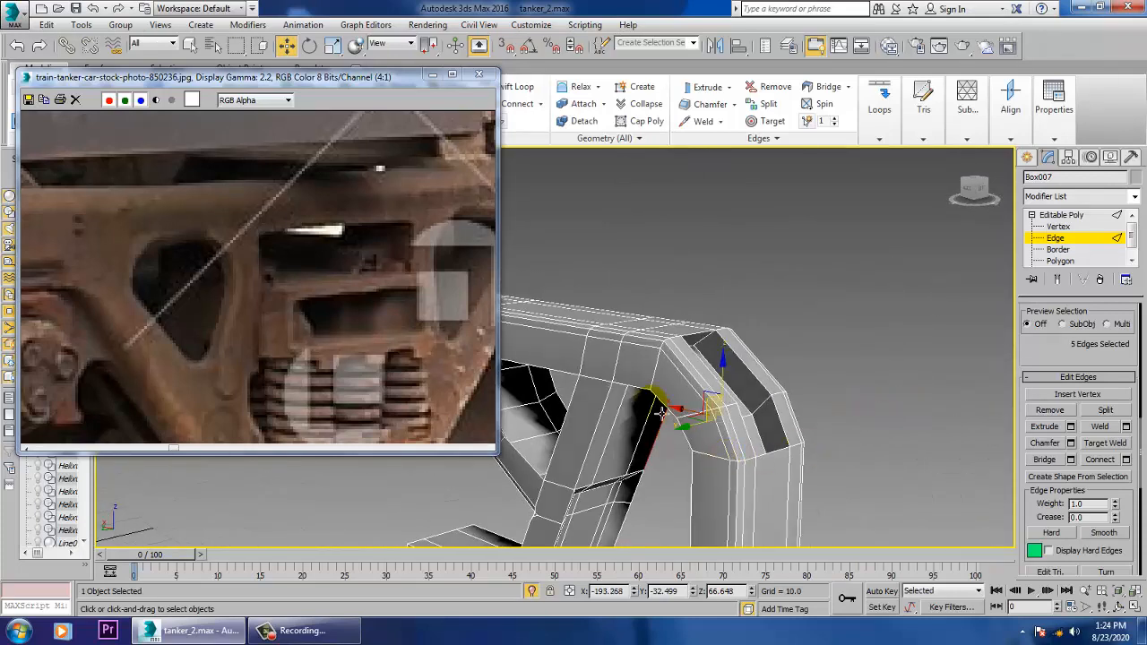
left_click(613, 422, "ctrl")
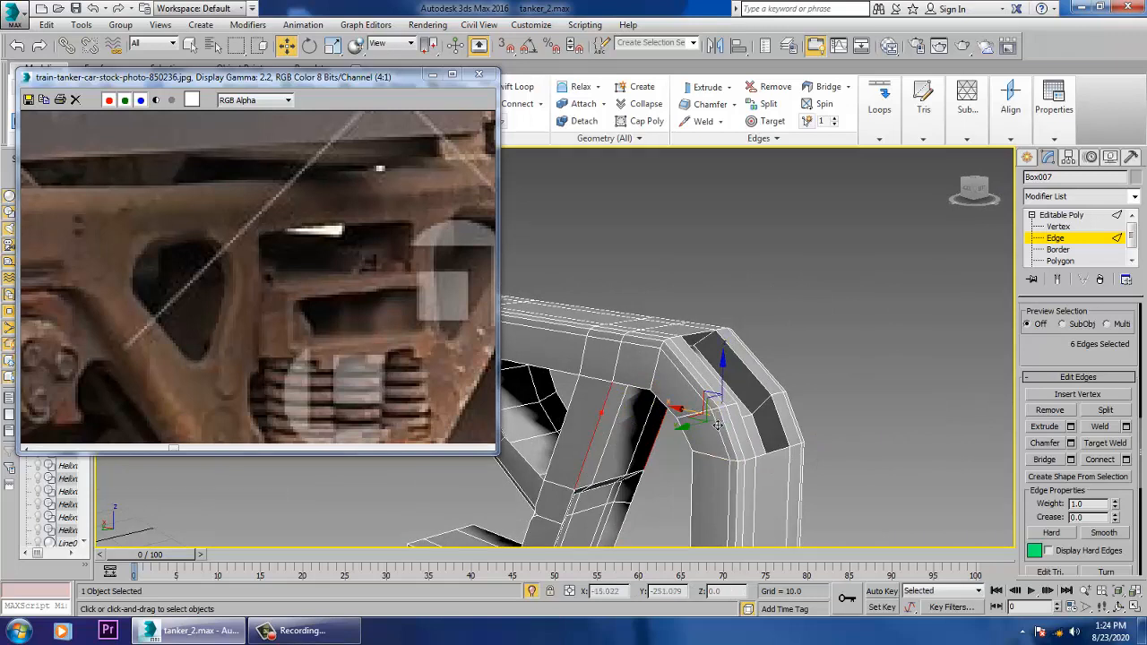
left_click(645, 398, "ctrl")
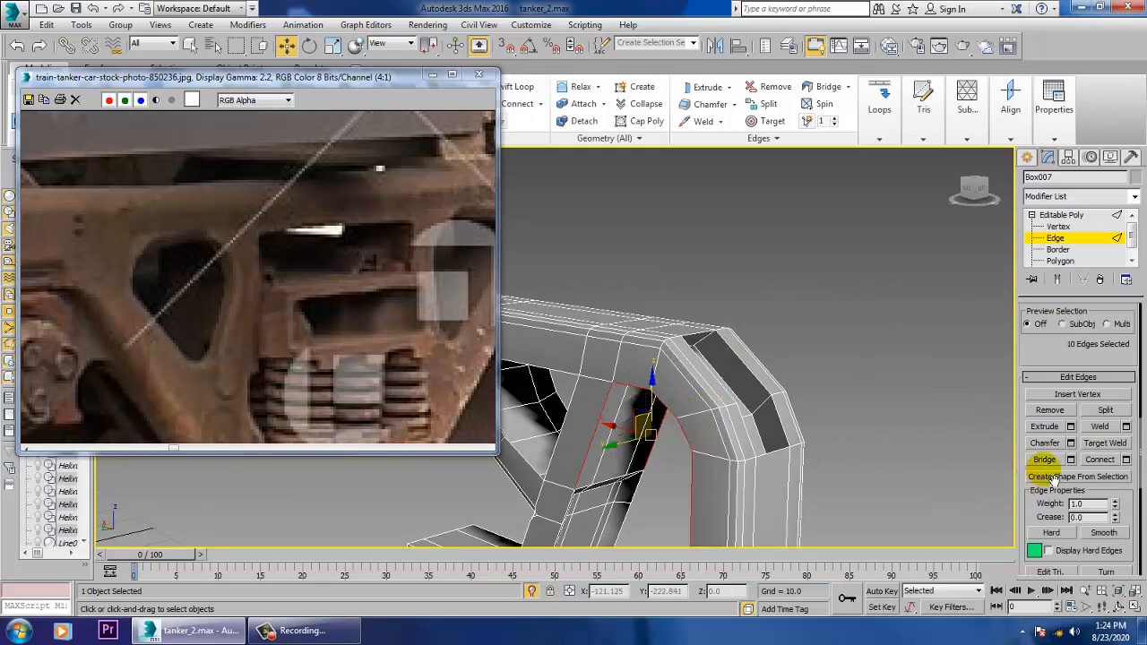
left_click(1070, 443)
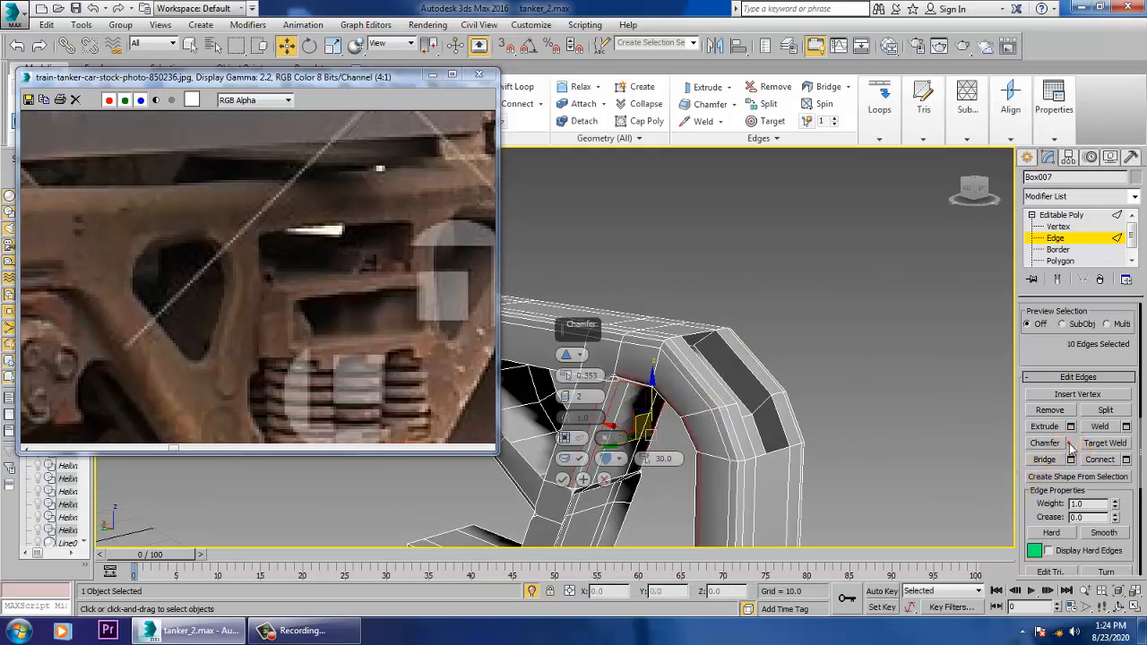
left_click(562, 479)
- End the isolation and select the opposite half of the truck side frame for edge editing
right_click(865, 262)
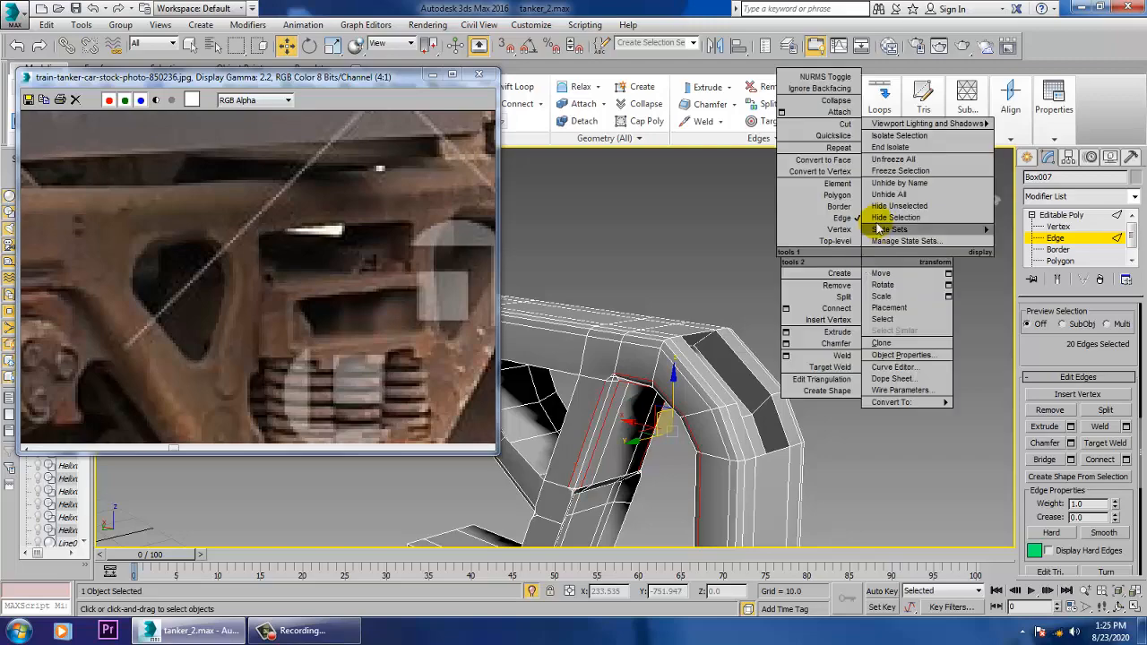
left_click(892, 146)
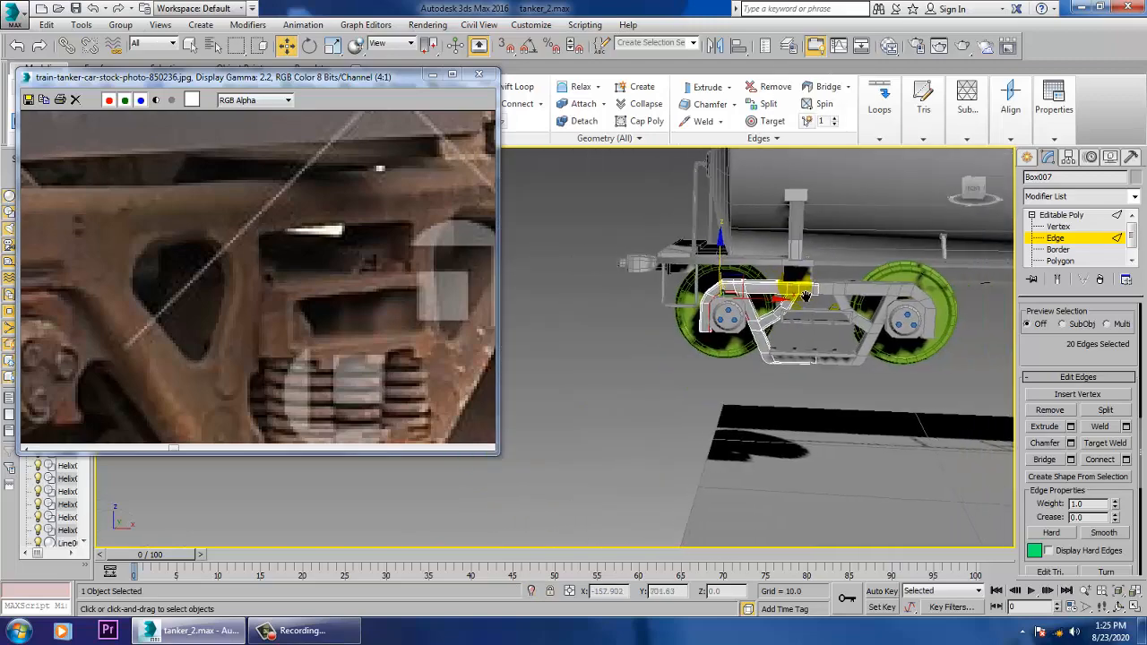
scroll(859, 281, "up", 5)
middle_click_drag(859, 282, 896, 340)
key("2")
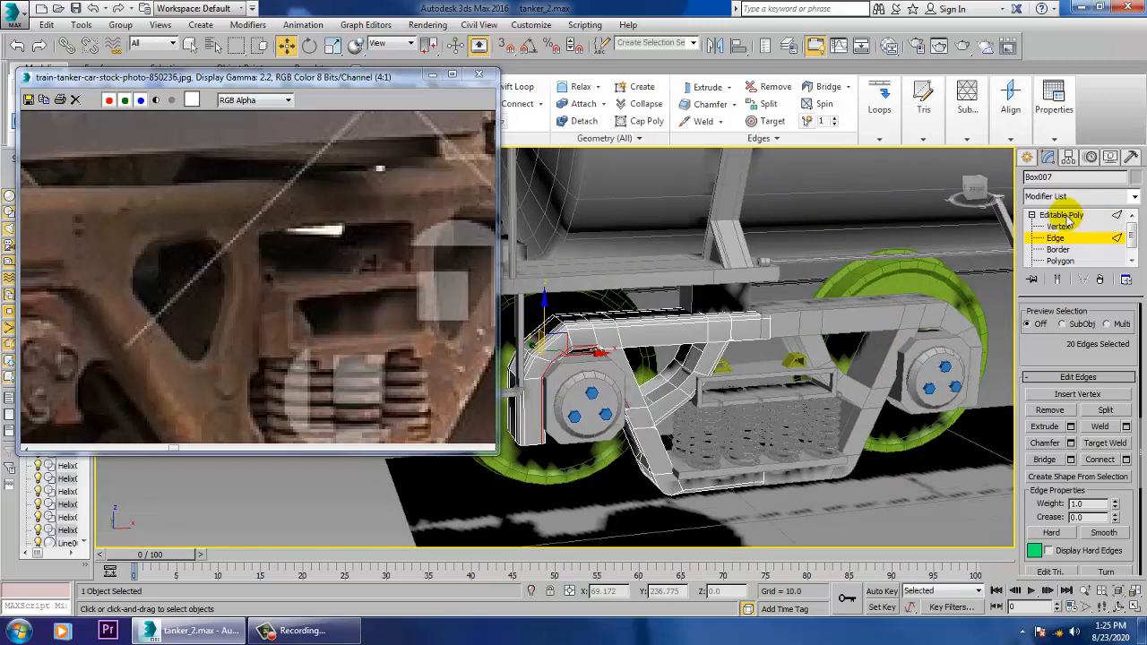
left_click(830, 334)
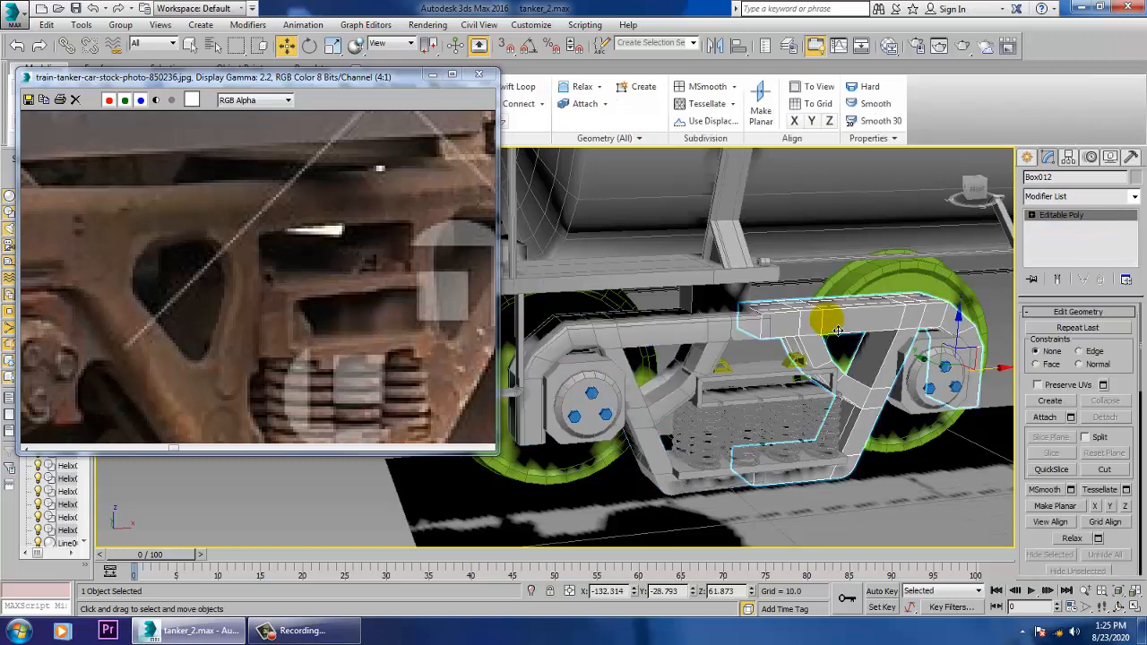
scroll(837, 331, "up", 3)
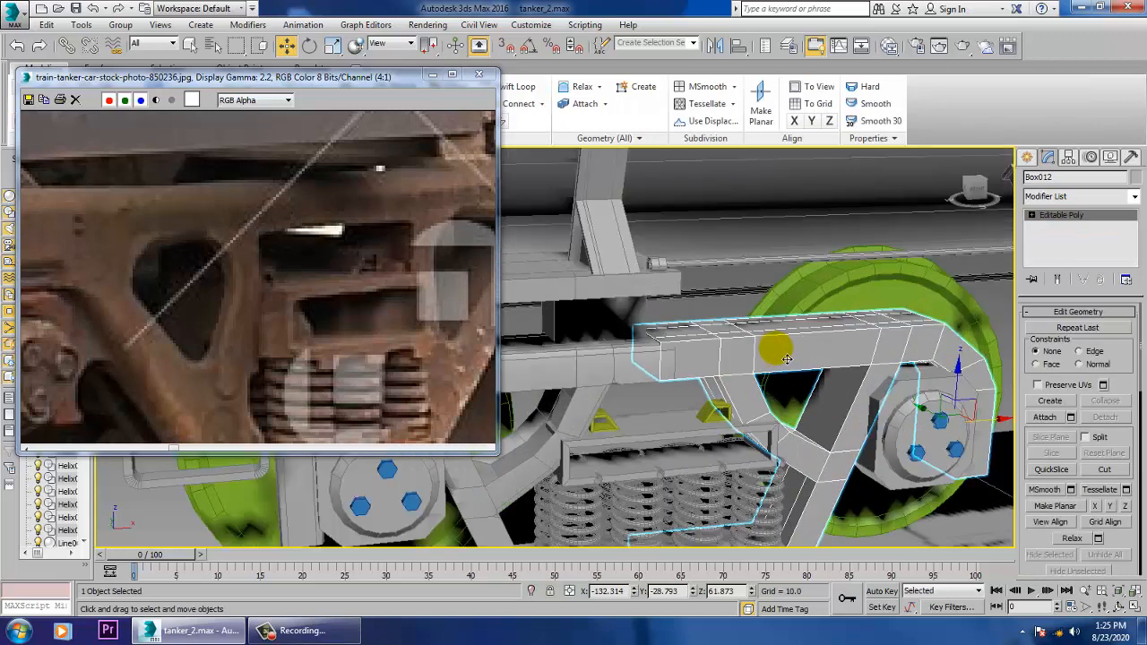
scroll(786, 359, "up", 2)
left_click(1031, 215)
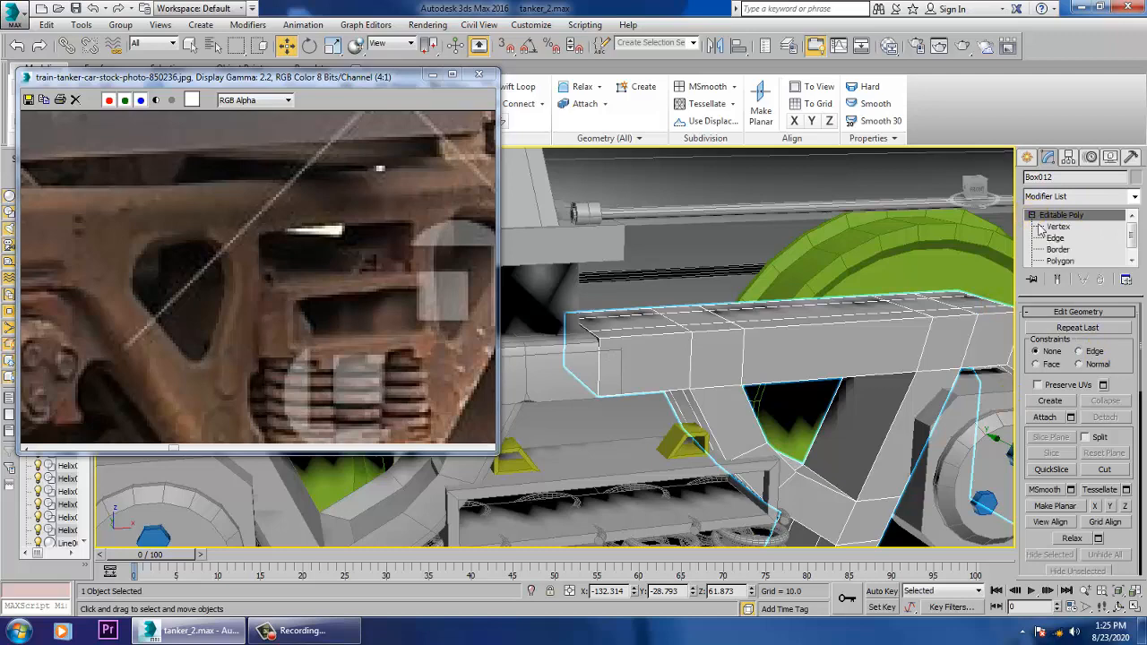
left_click(1056, 238)
middle_click_drag(888, 394, 664, 401, "alt")
double_click(657, 400)
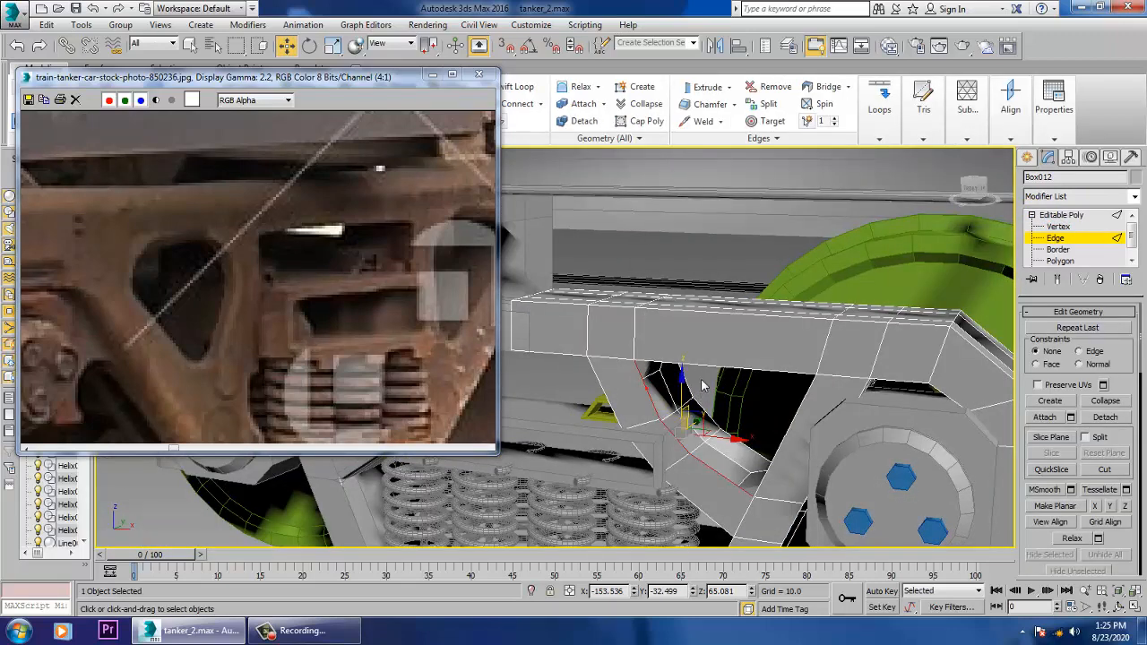
double_click(700, 392, "ctrl")
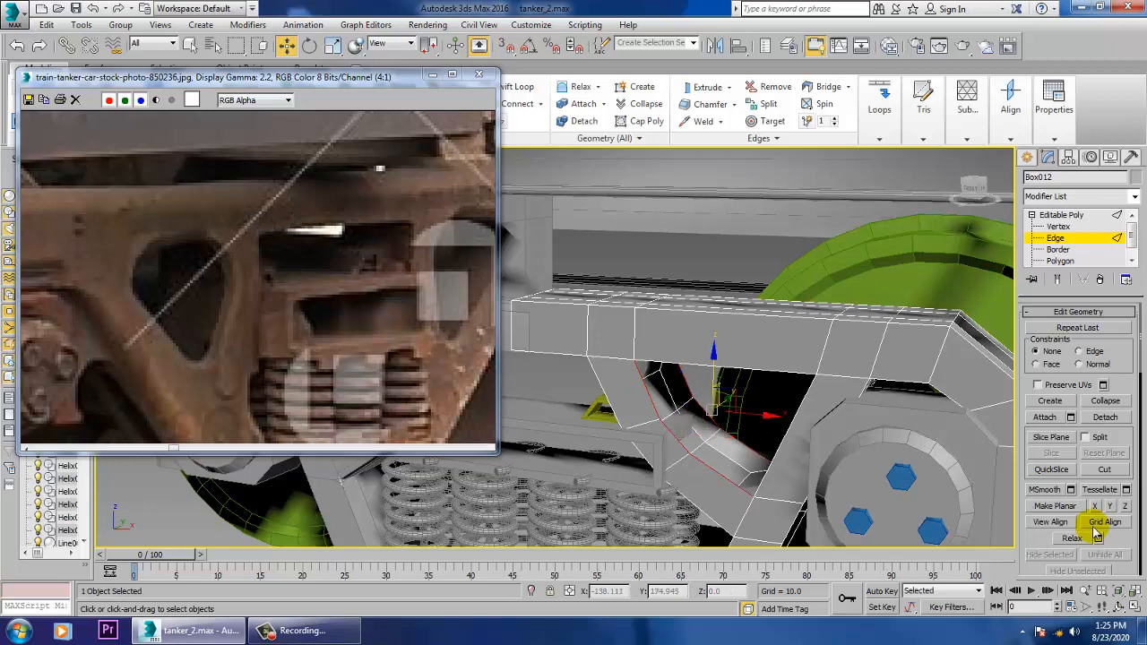
scroll(1111, 484, "up", 5)
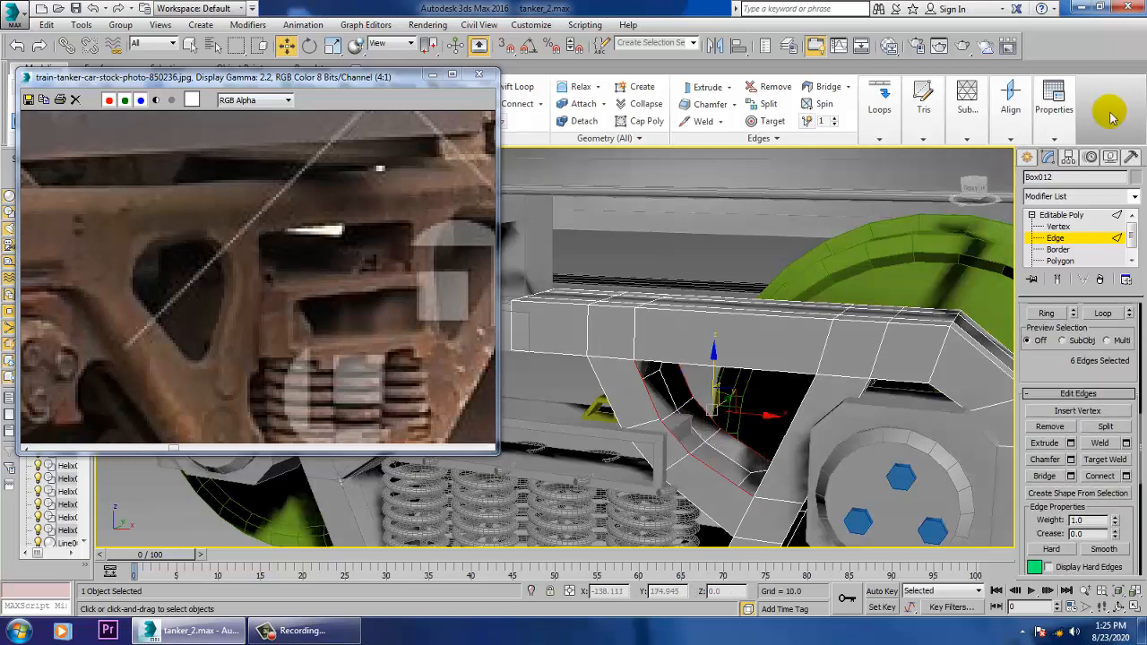
left_click(1071, 459)
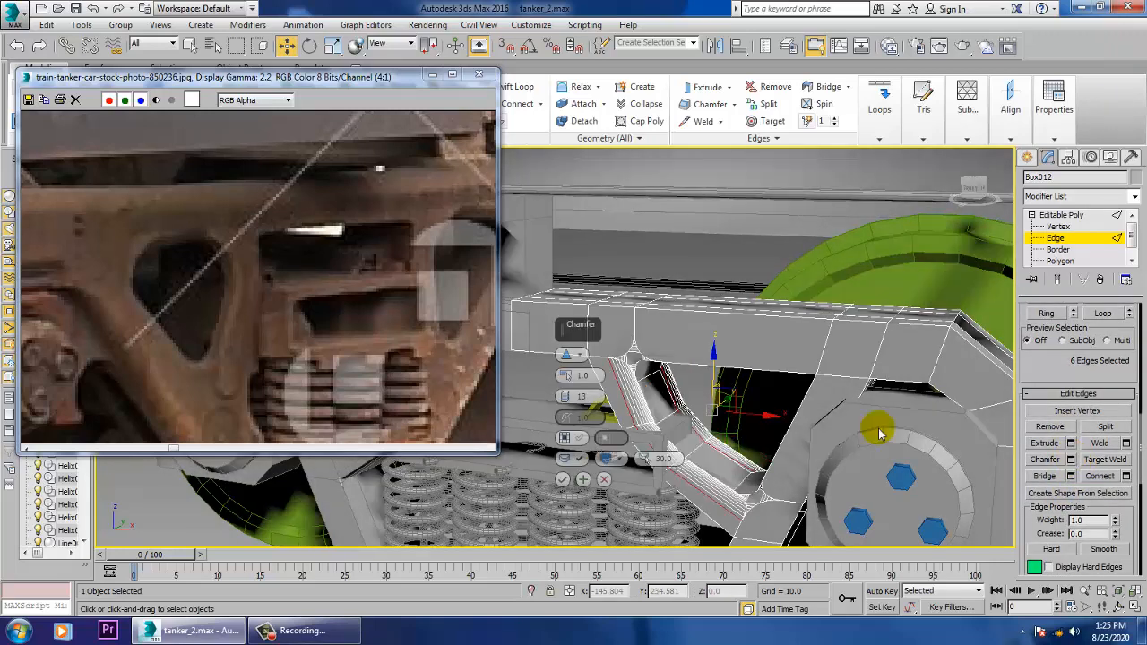
left_click_drag(568, 410, 577, 434)
left_click(604, 481)
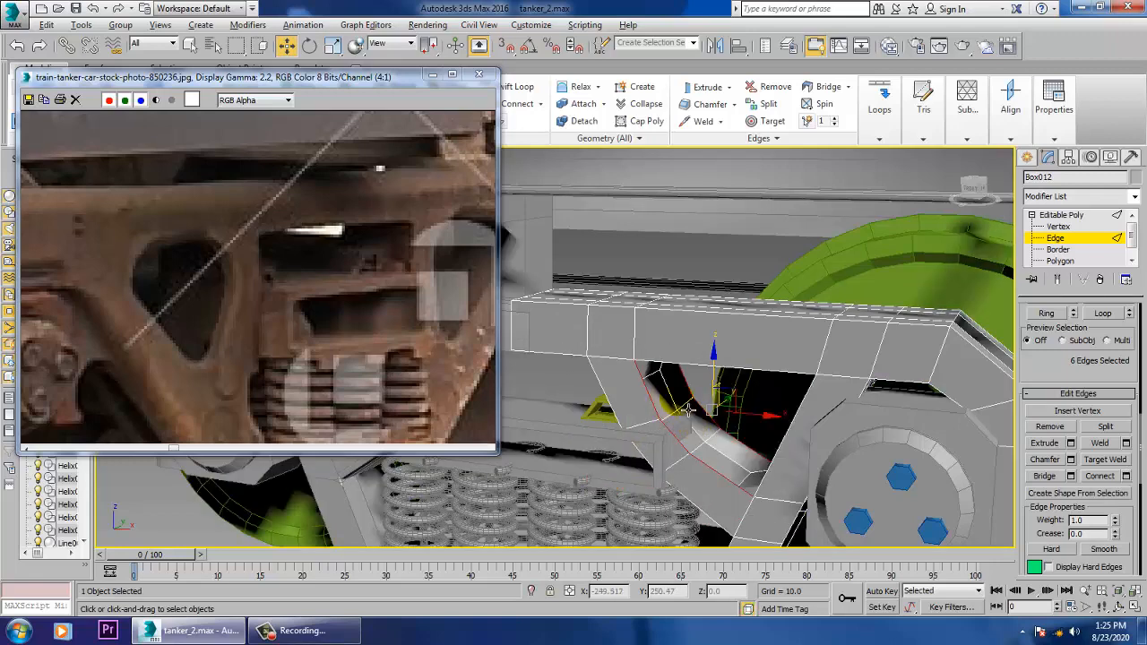
- Chamfer both spring-facing edge chains of this half's curved brace by 0.482 with 3 segments
middle_click_drag(688, 410, 743, 400, "alt")
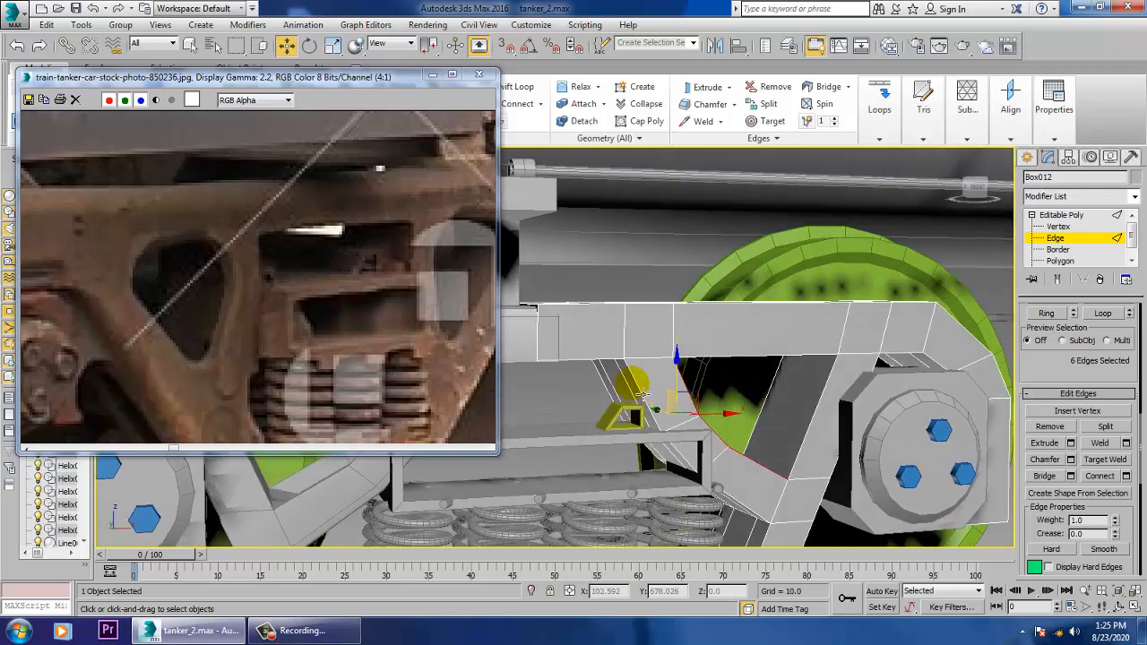
double_click(647, 392)
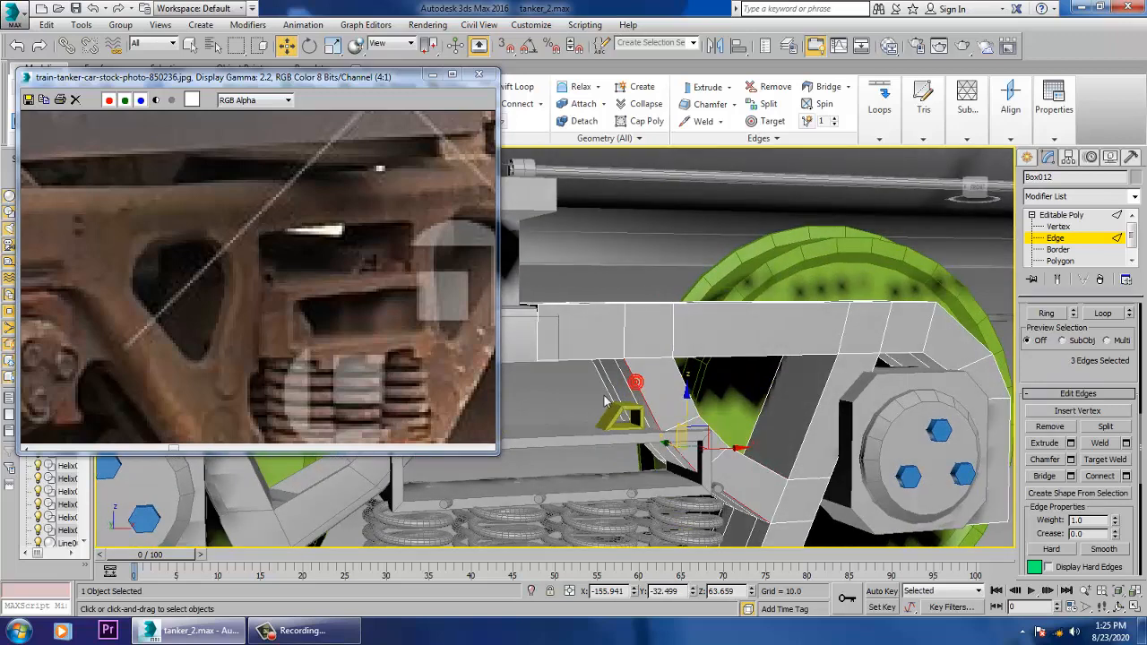
left_click(604, 391)
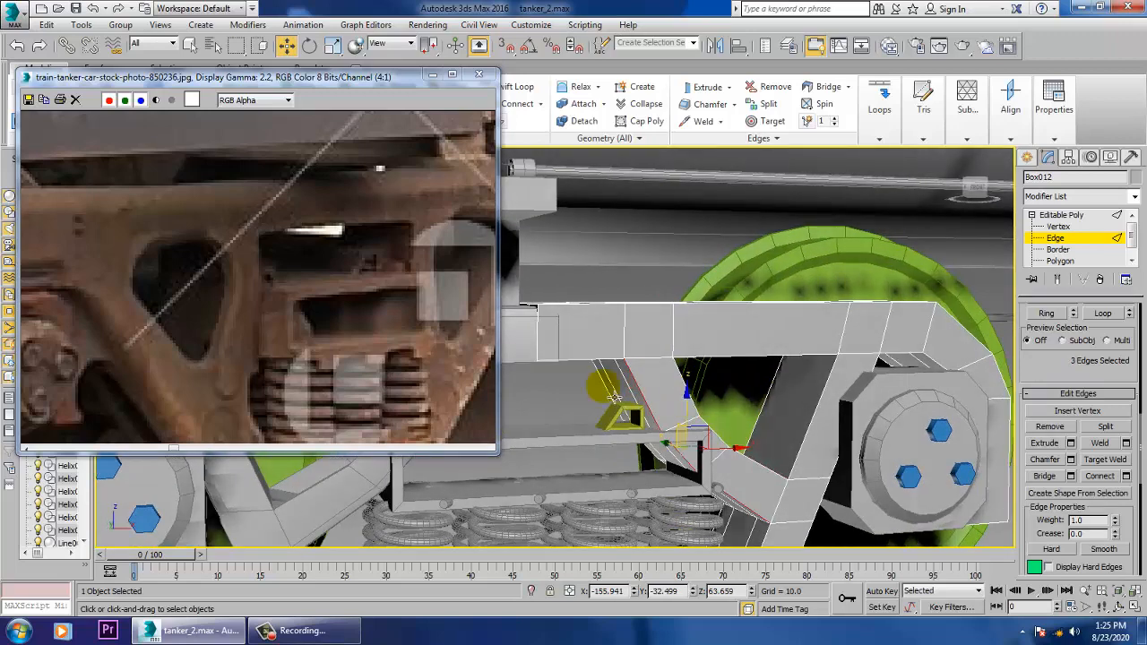
left_click(1070, 459)
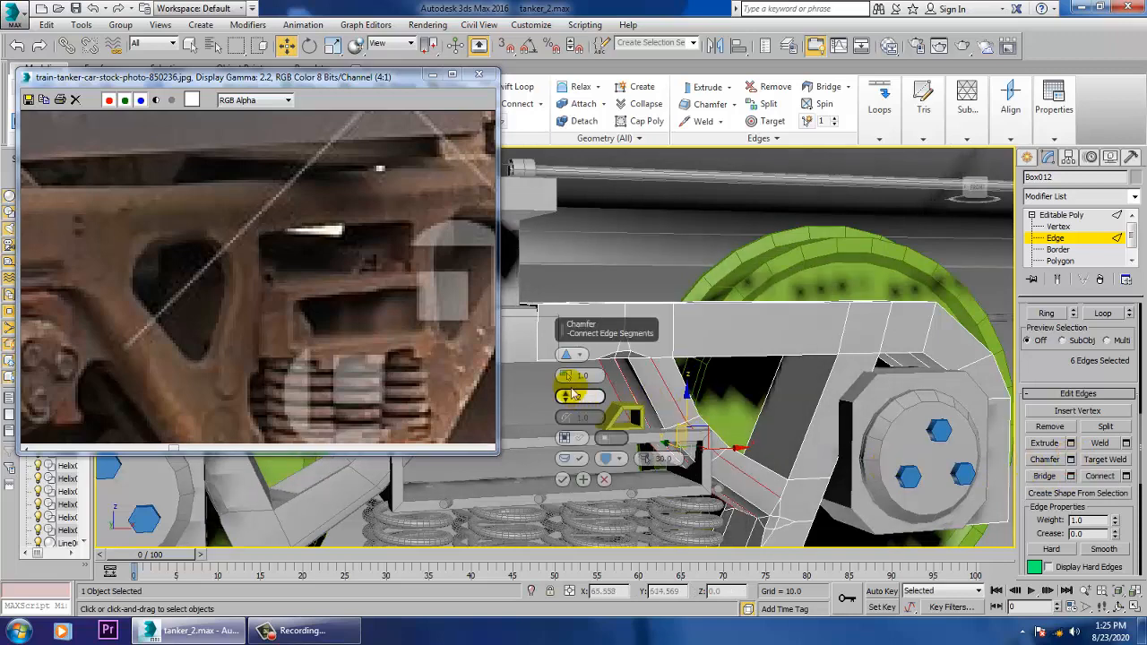
left_click_drag(566, 376, 572, 386)
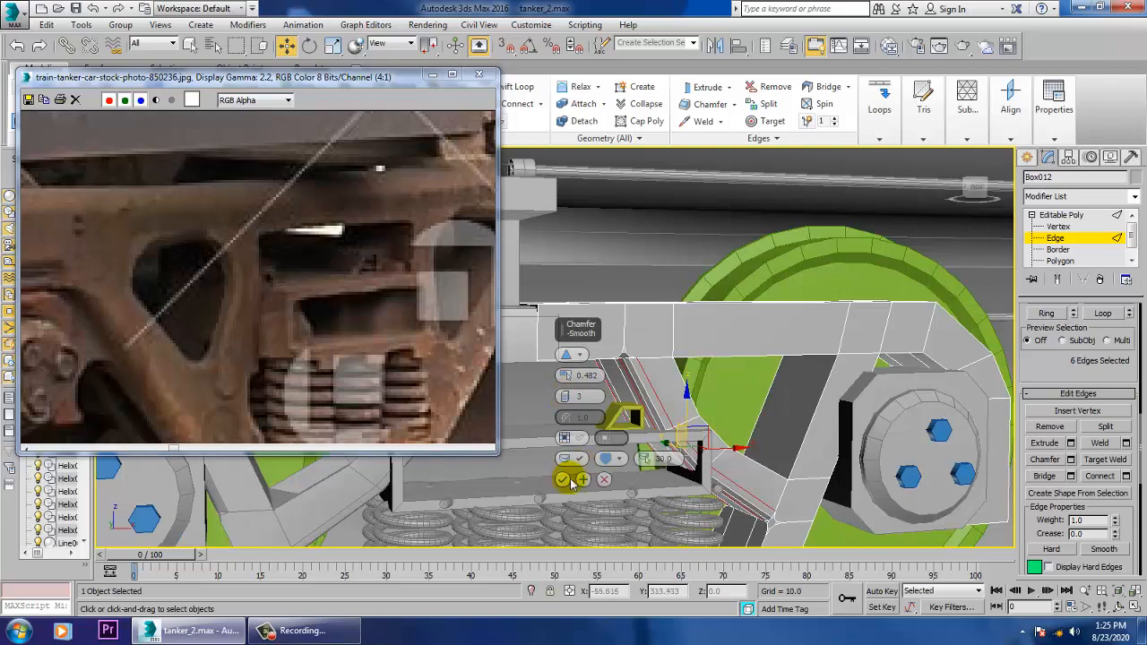
left_click(563, 480)
- Chamfer the two long upper edge chains of this side frame half by 0.482 with 3 segments
scroll(811, 391, "up", 4)
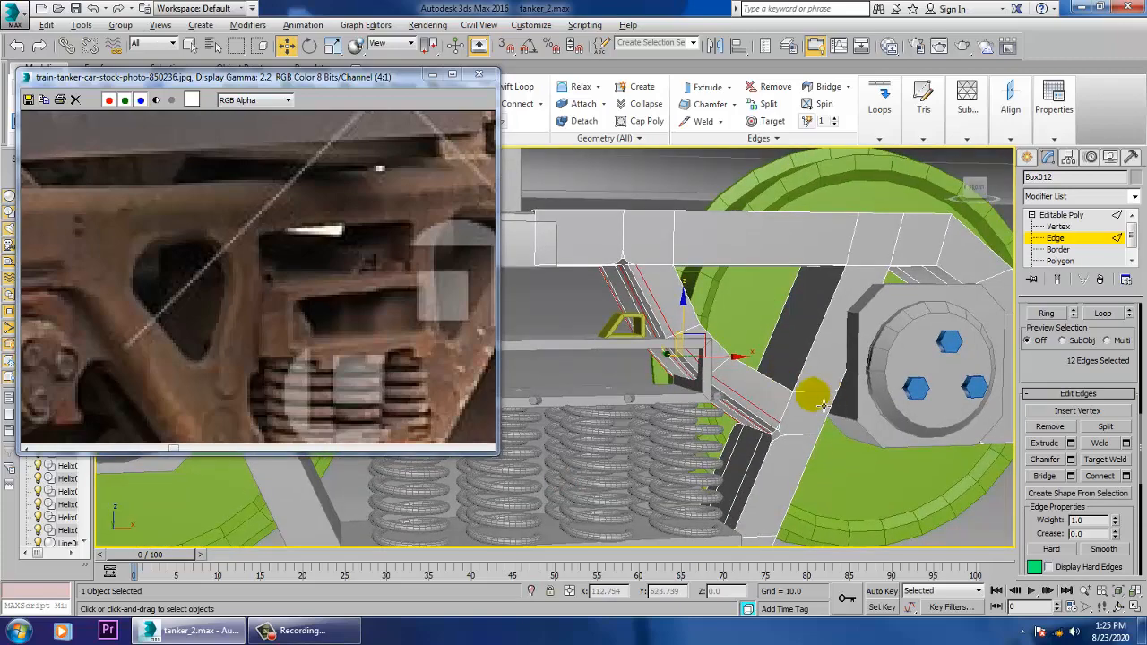
middle_click_drag(743, 235, 733, 401, "alt")
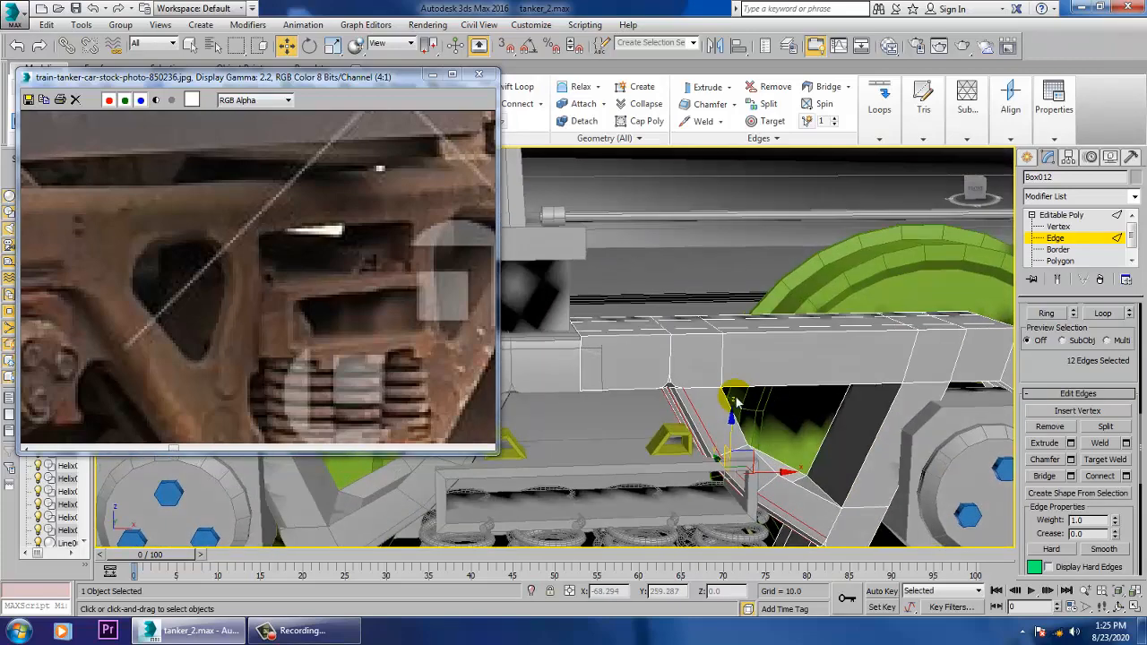
double_click(637, 334)
middle_click_drag(666, 341, 660, 325, "alt")
double_click(702, 299, "ctrl")
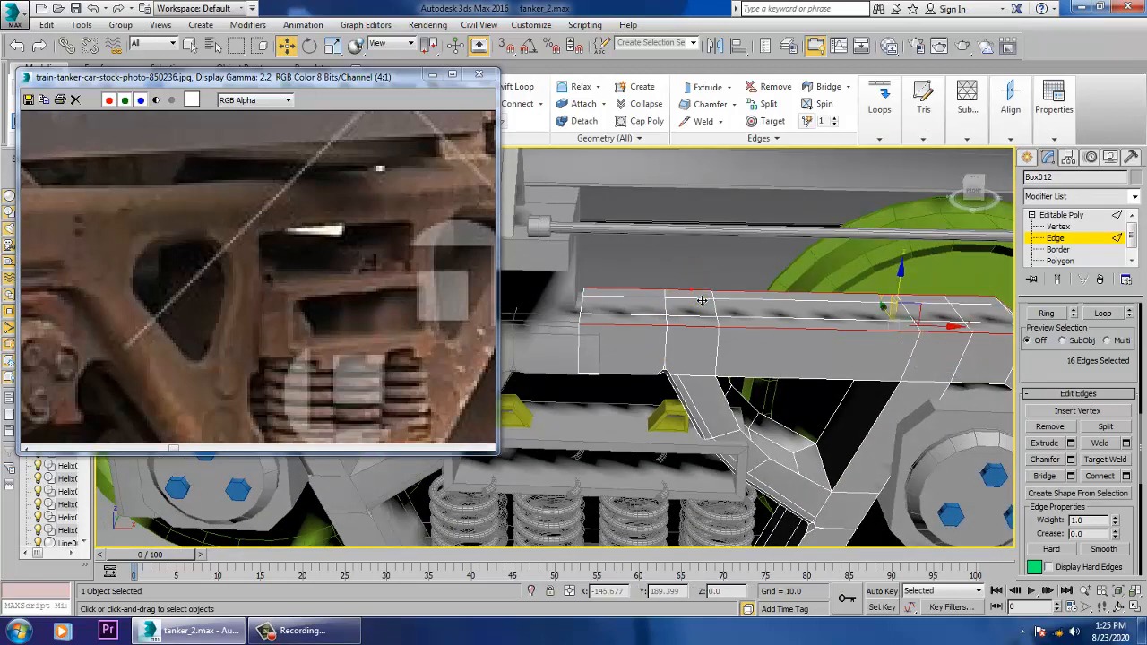
left_click(1071, 460)
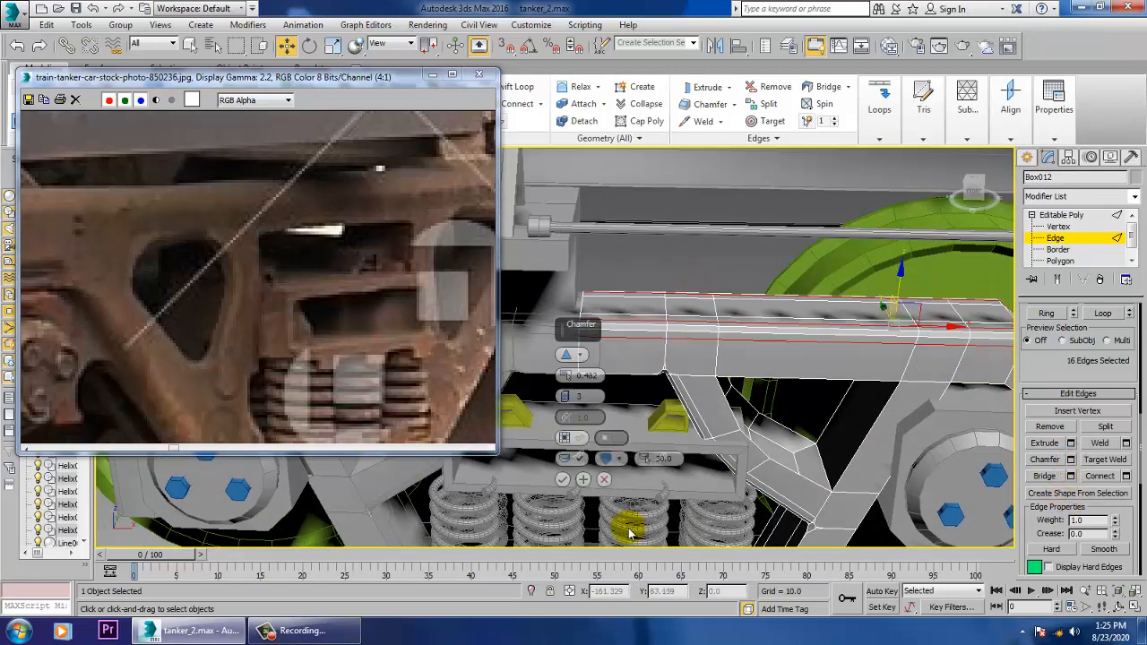
left_click(563, 480)
middle_click_drag(565, 480, 816, 411, "alt")
left_click(819, 477)
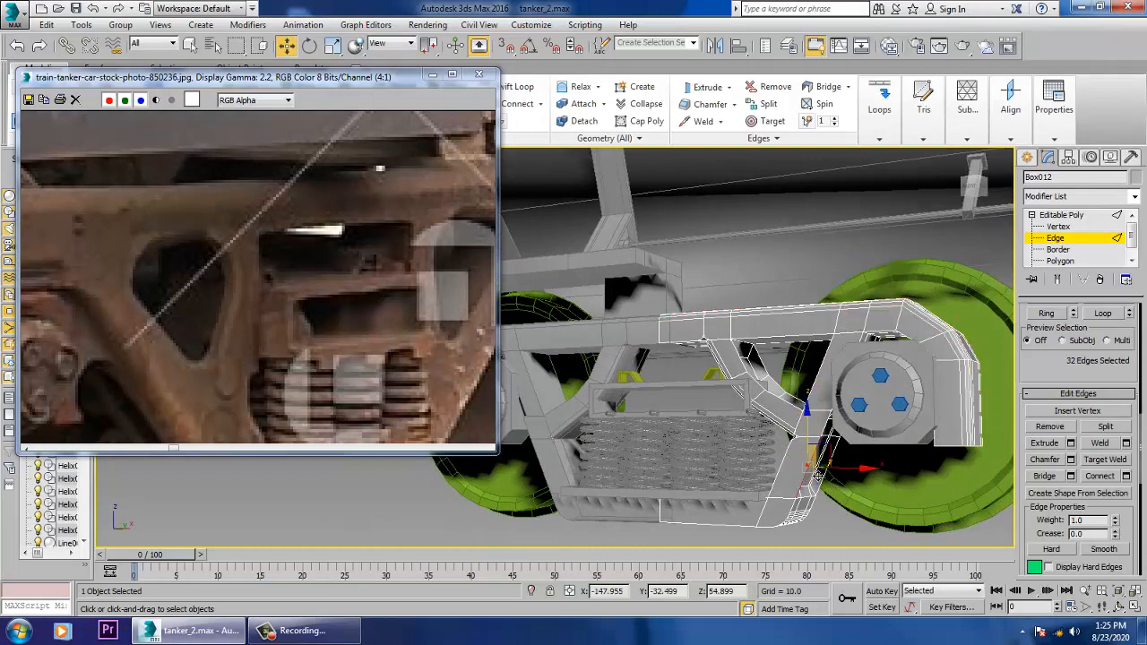
left_click(818, 477)
middle_click_drag(818, 477, 861, 497, "alt")
scroll(869, 509, "down", 3)
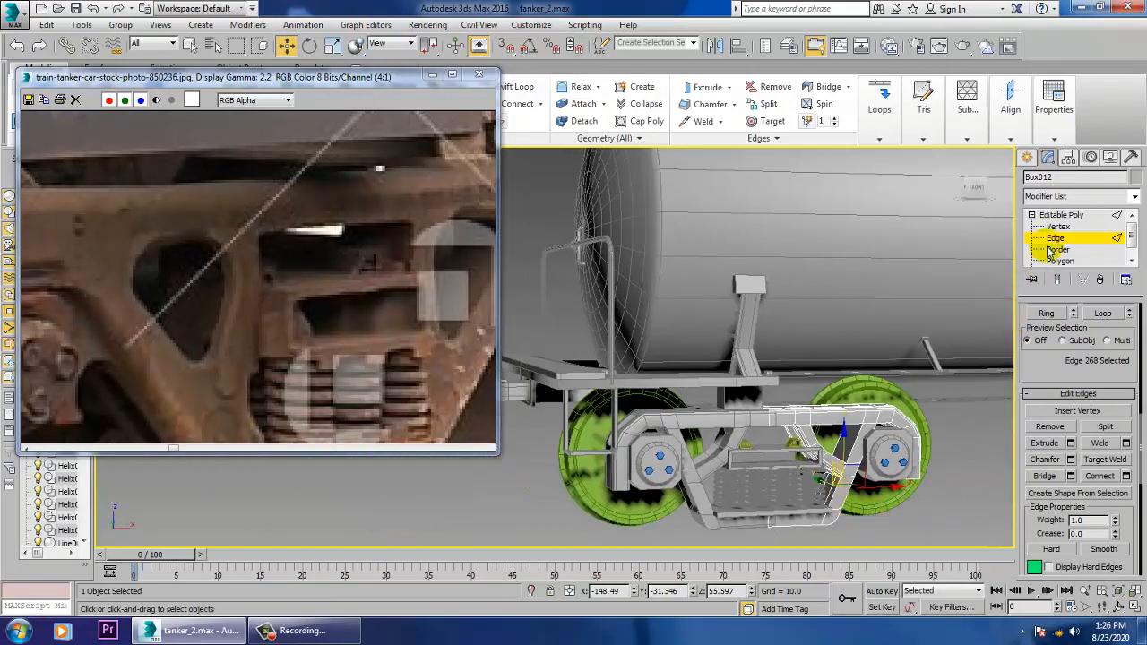
- Leave edge editing and change the object color of the truck's two green wheels to gray
left_click(1075, 215)
left_click(564, 493)
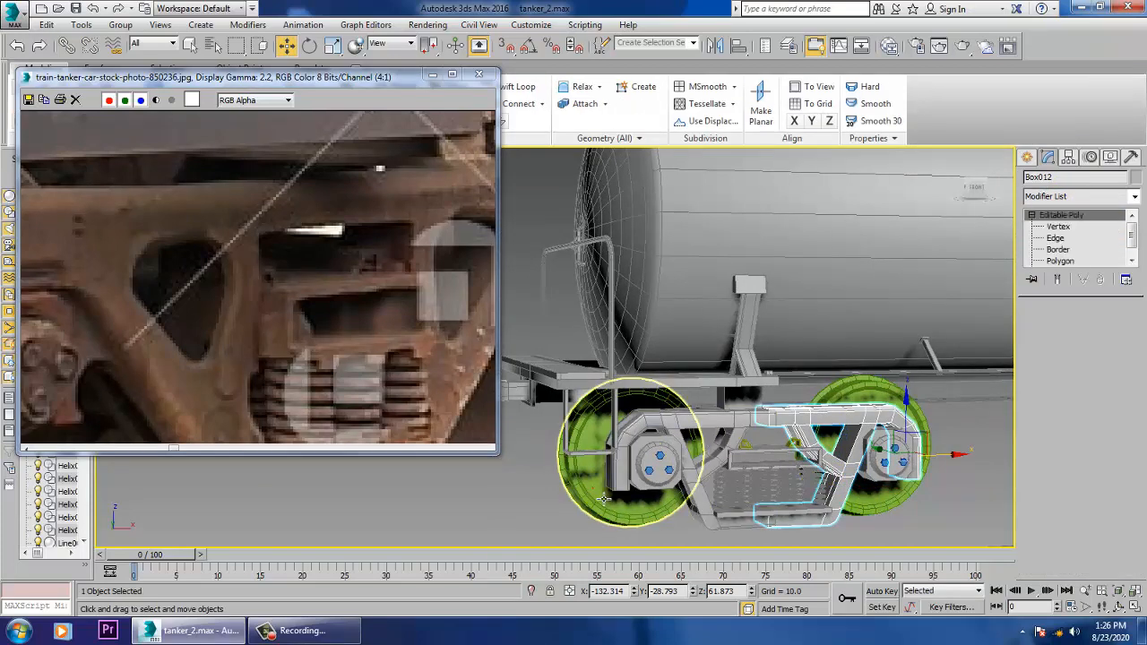
left_click(874, 504, "ctrl")
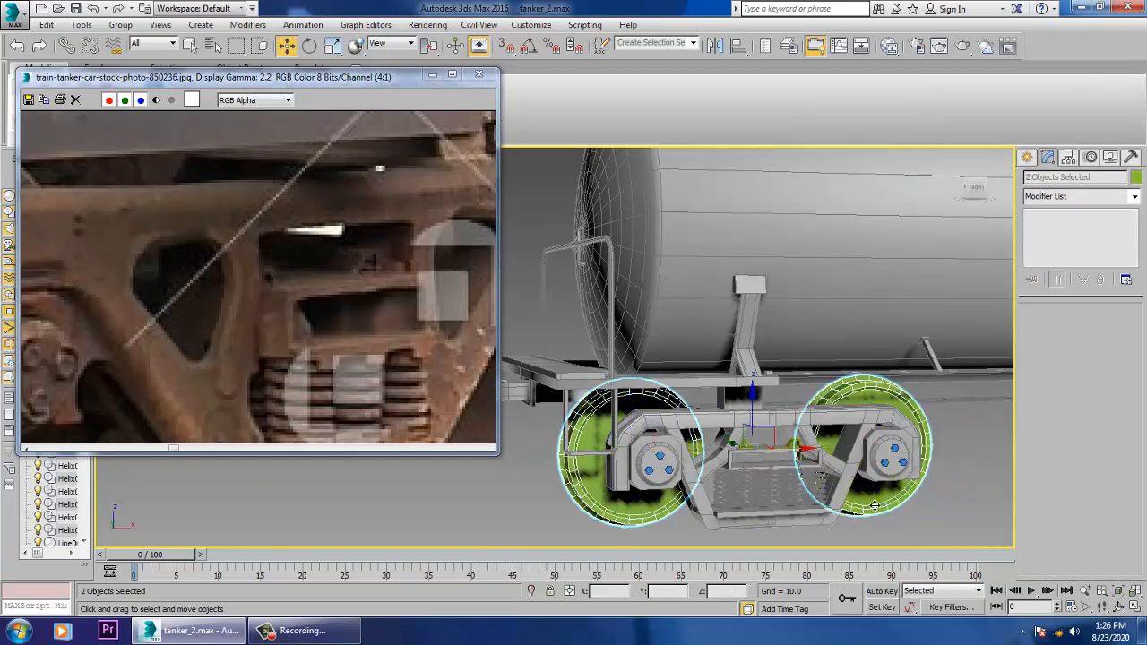
left_click(1135, 179)
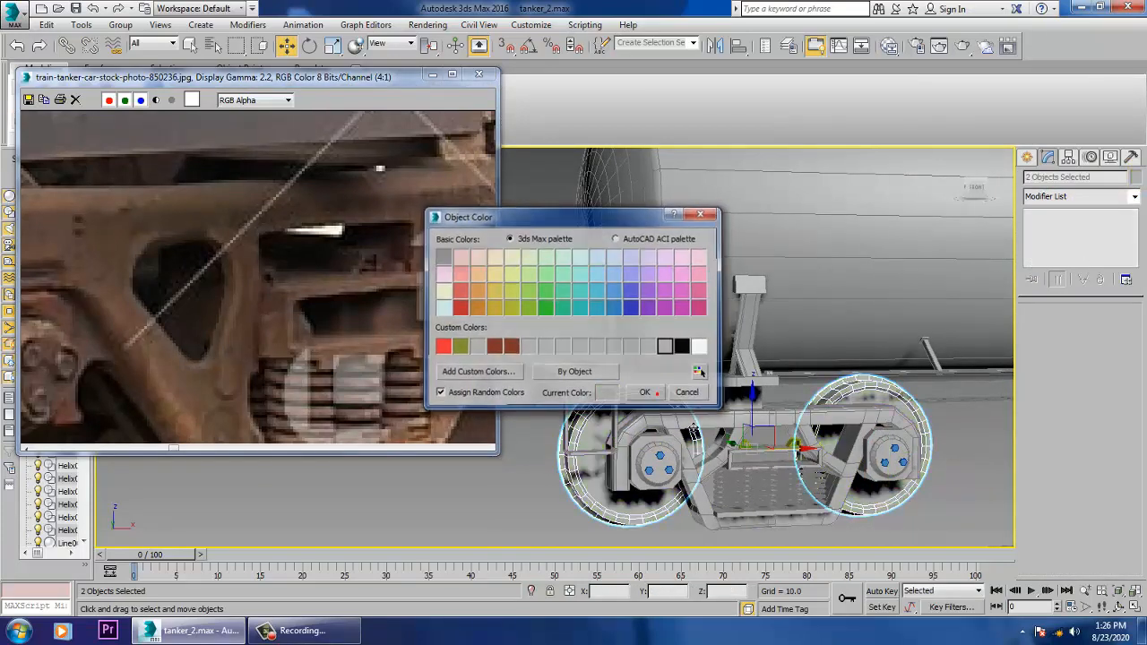
- Apply the gray wheel color, and select all parts of the truck side, leaving out the car's underframe pieces
left_click(652, 395)
middle_click_drag(763, 461, 565, 509, "alt")
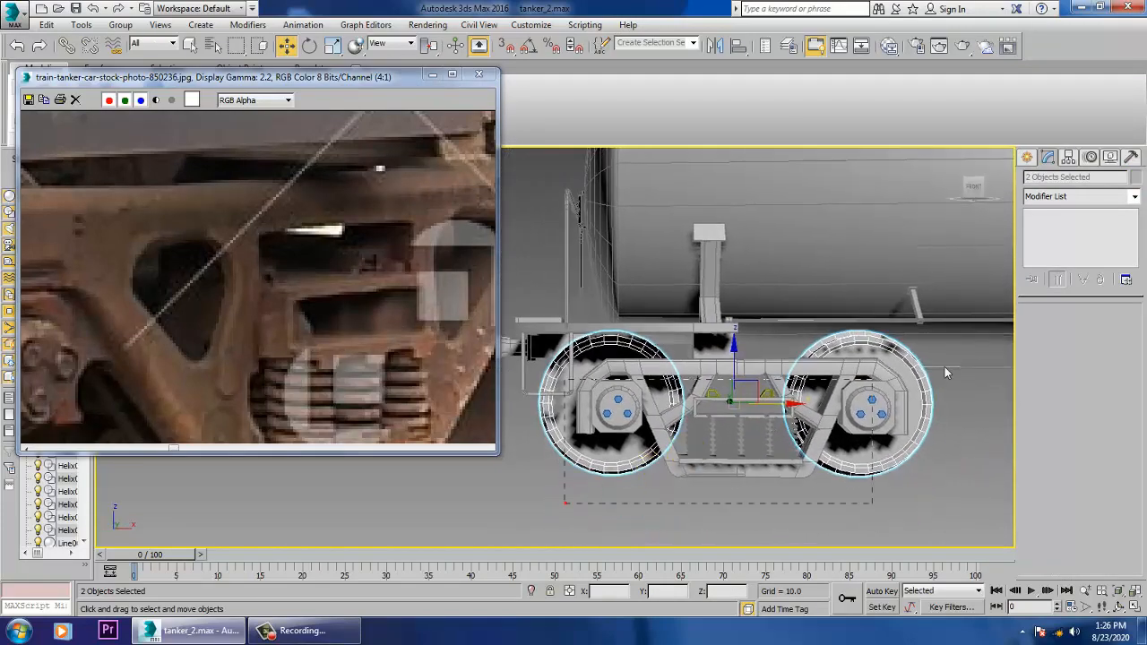
left_click_drag(995, 350, 984, 365)
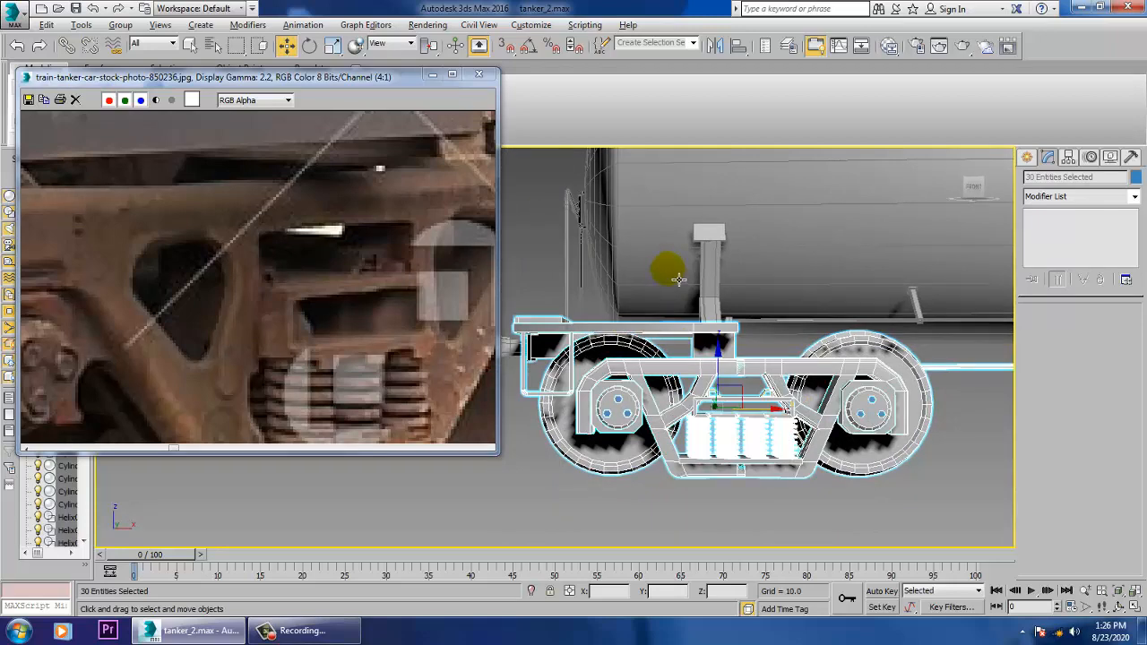
left_click(717, 339, "alt")
middle_click_drag(717, 339, 574, 361, "alt")
left_click(561, 366, "alt")
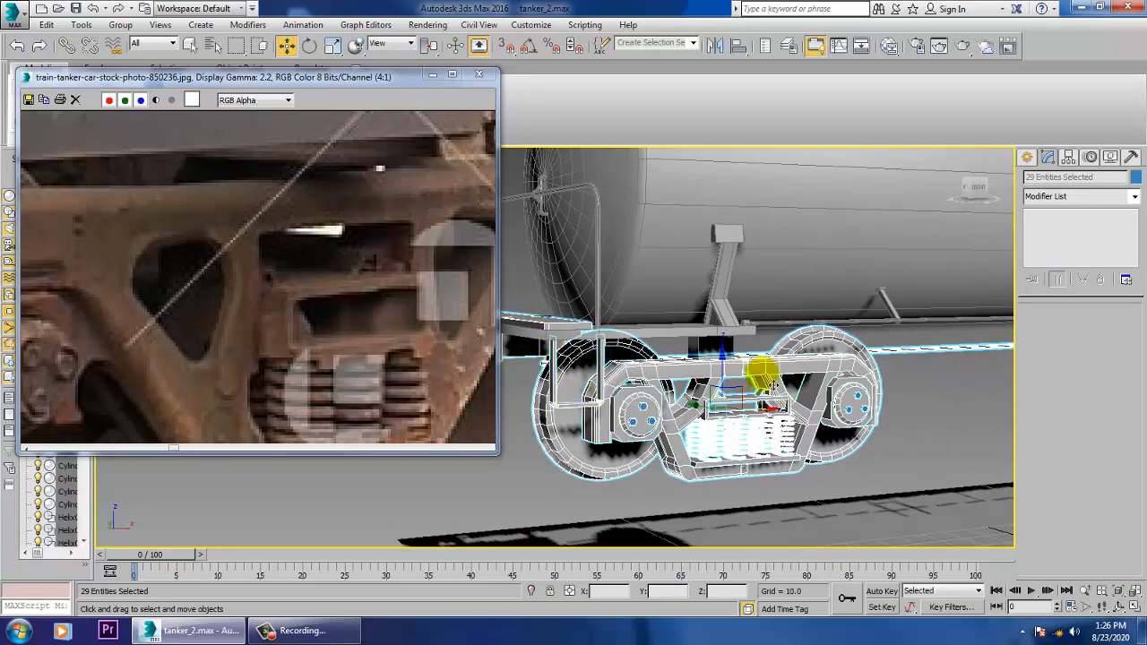
middle_click_drag(761, 374, 810, 351, "alt")
left_click(961, 358, "alt")
middle_click_drag(961, 359, 827, 384, "alt")
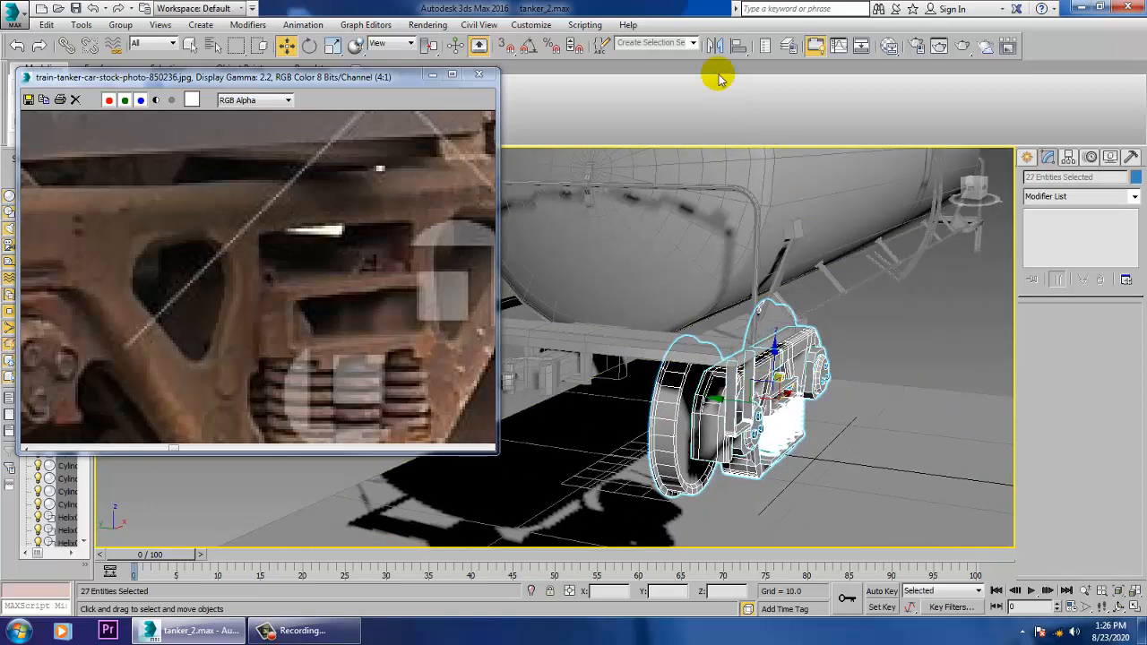
- Mirror the selected truck side across the Y axis as a copy
left_click(715, 47)
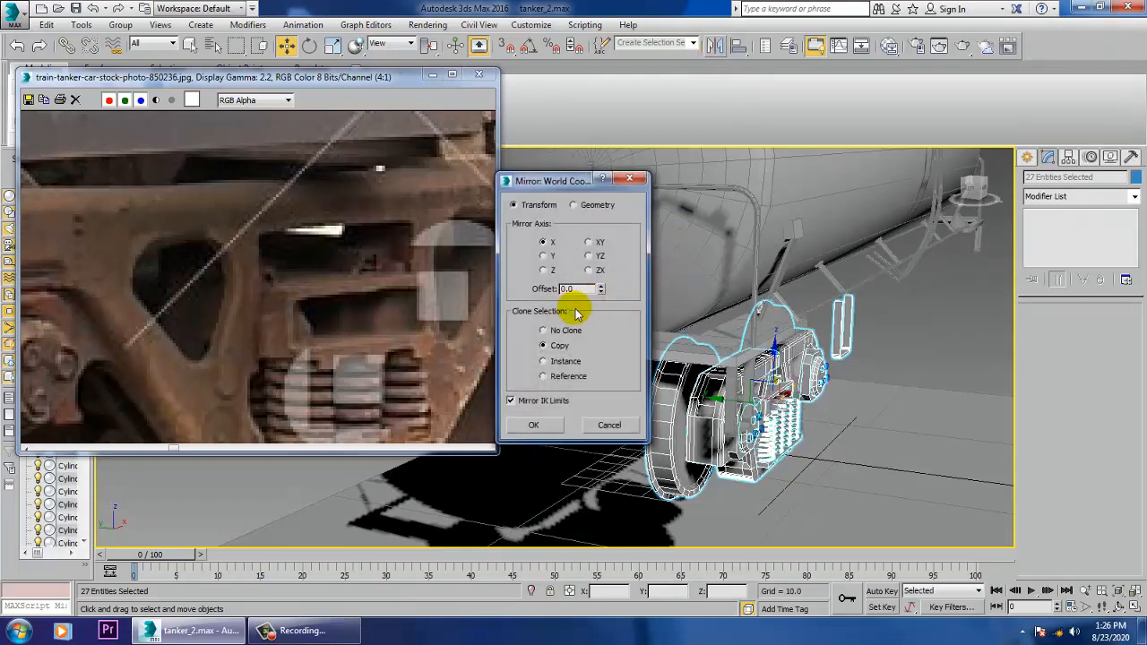
left_click(543, 256)
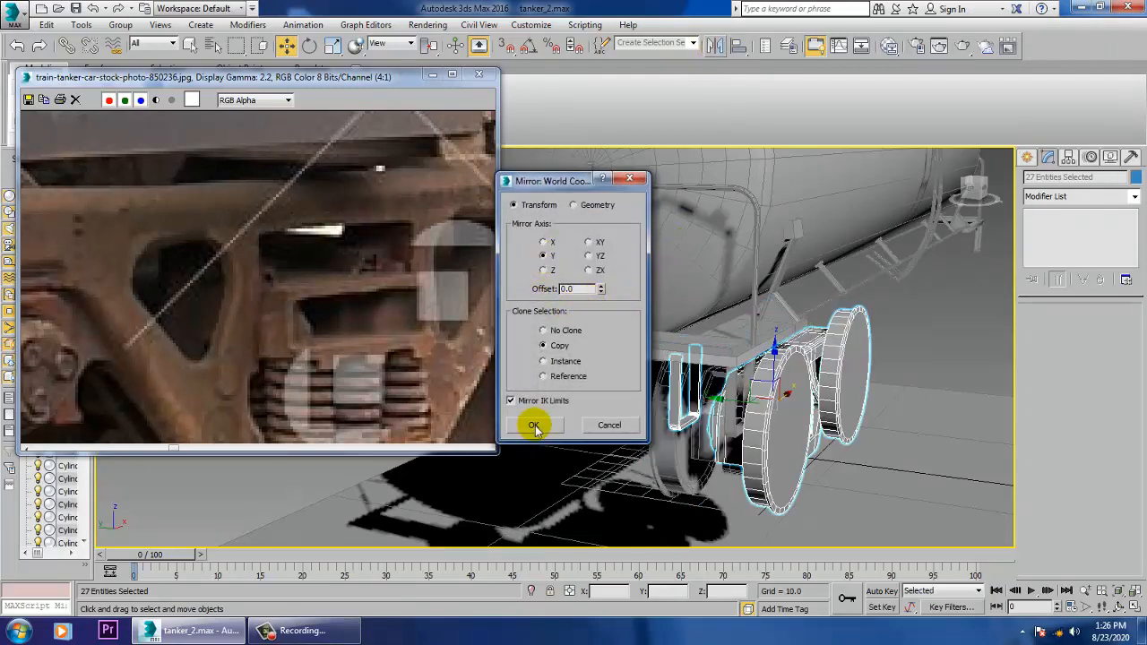
left_click(547, 425)
middle_click_drag(663, 368, 858, 418, "alt")
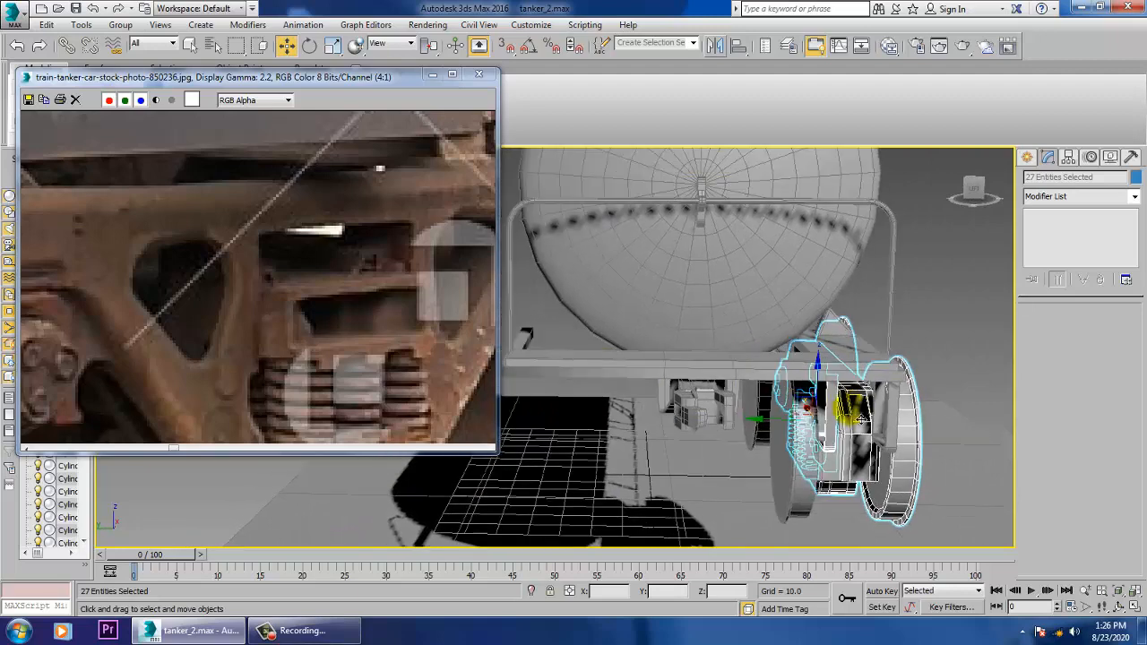
- Move the mirrored truck side along Y to the opposite side of the tanker car
middle_click_drag(777, 434, 668, 445, "alt")
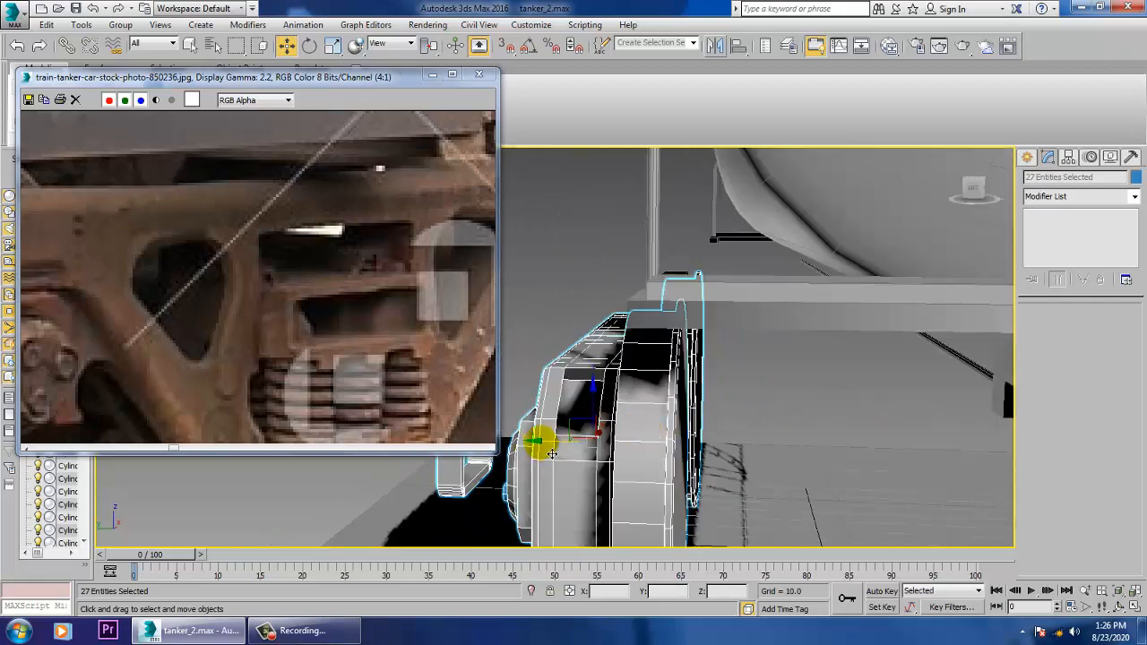
left_click_drag(551, 452, 677, 452)
scroll(732, 448, "down", 8)
middle_click_drag(871, 469, 884, 440, "alt")
scroll(799, 468, "up", 4)
scroll(796, 443, "down", 3)
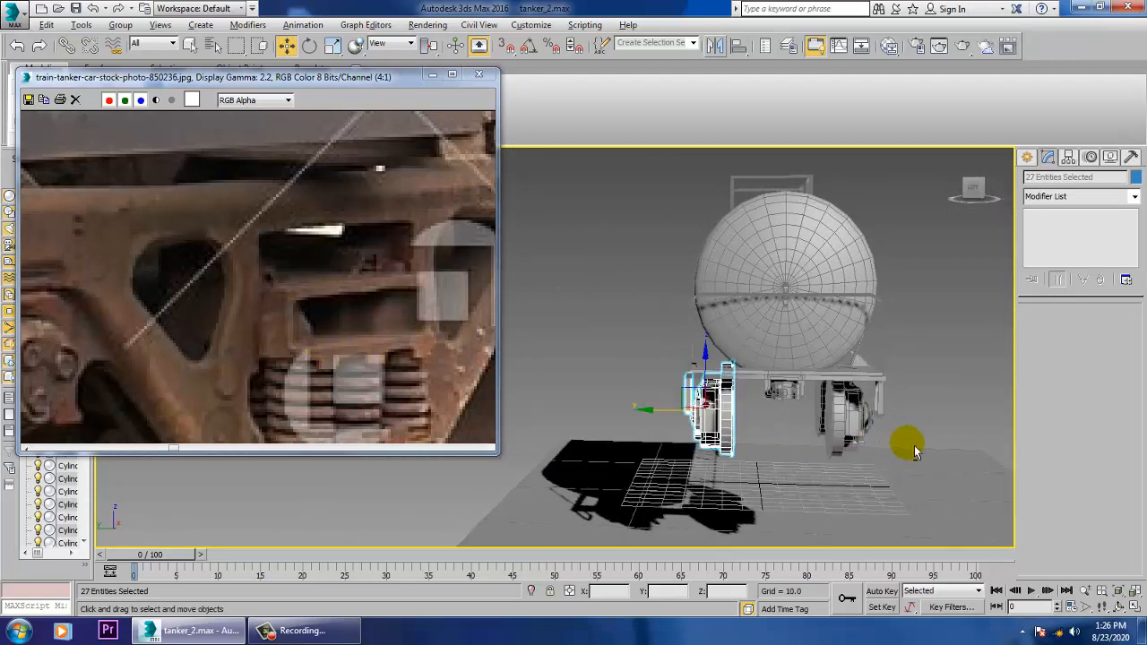
middle_click_drag(914, 451, 859, 456, "alt")
scroll(882, 451, "up", 4)
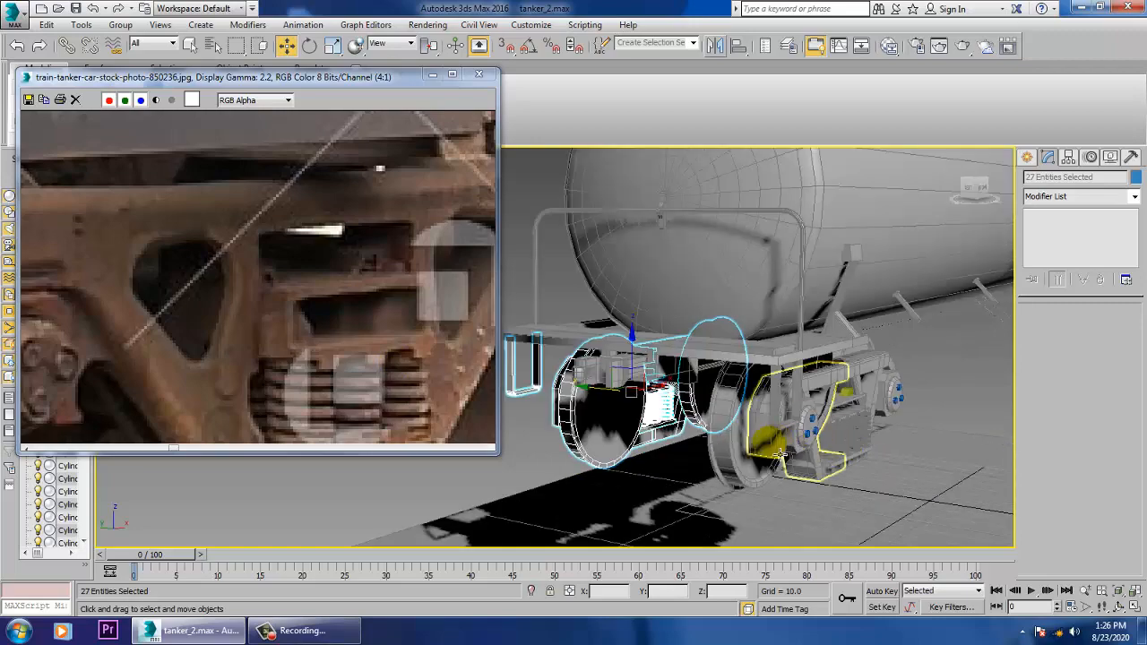
- Select the pair of facing wheels at the car's end and place one copy of them away from the car
left_click(524, 410)
middle_click_drag(519, 409, 538, 410, "alt")
left_click(789, 391, "ctrl")
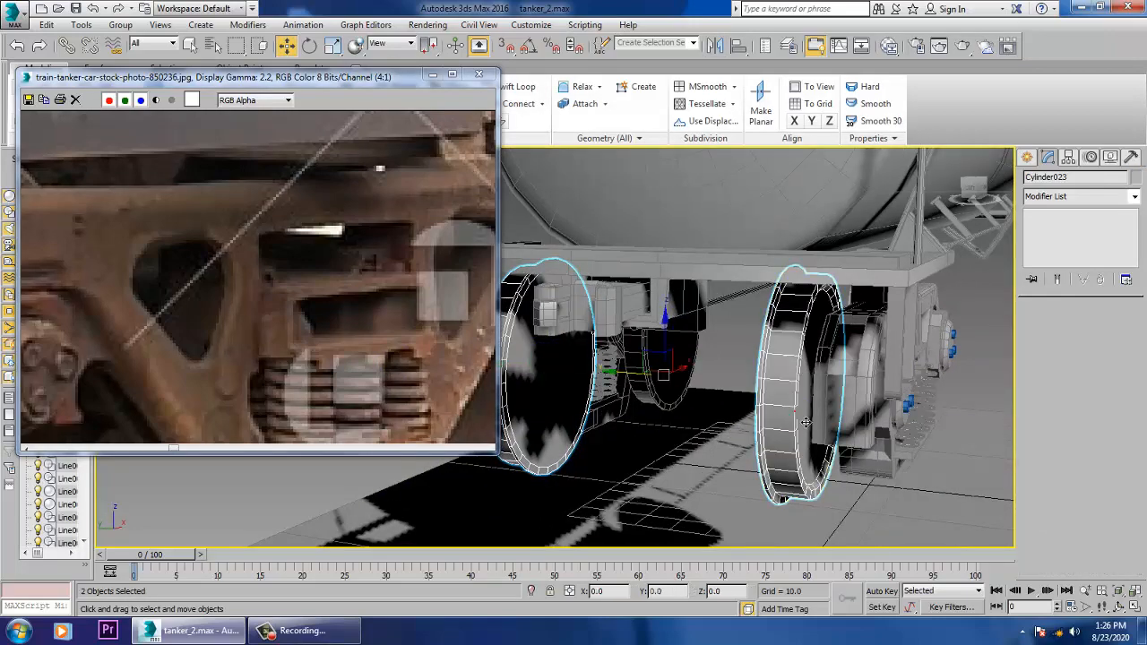
scroll(786, 392, "down", 5)
middle_click_drag(842, 395, 801, 406, "alt")
mouse_move(789, 391)
left_mouse_down("shift")
mouse_move(525, 418)
mouse_move(466, 404)
left_mouse_up("shift")
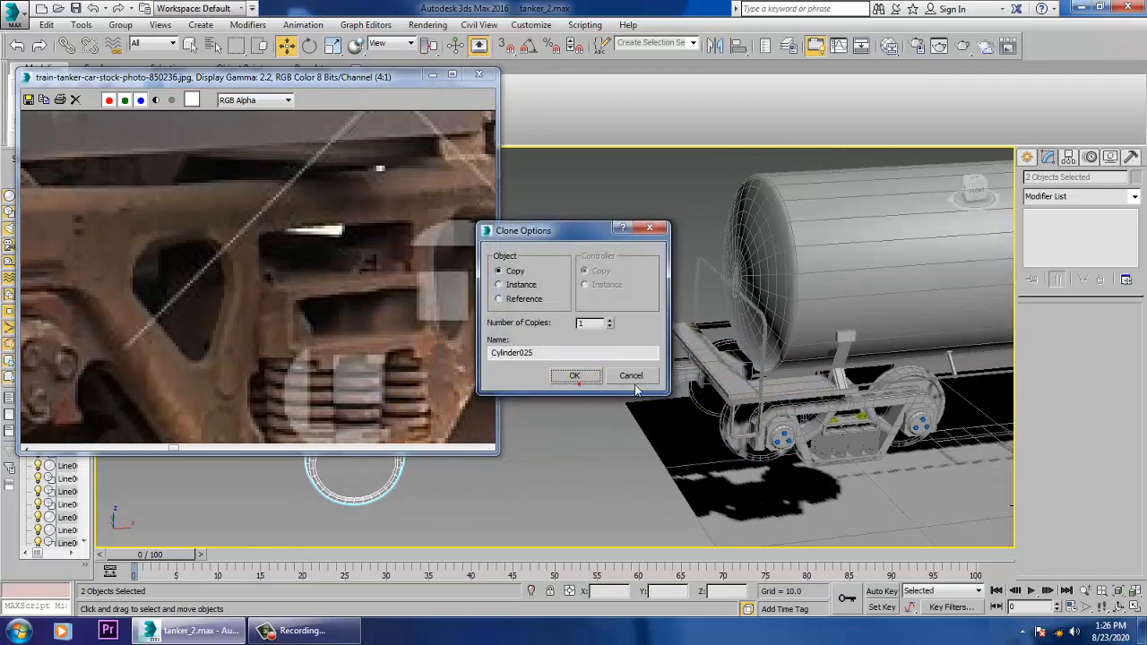
left_click(574, 376)
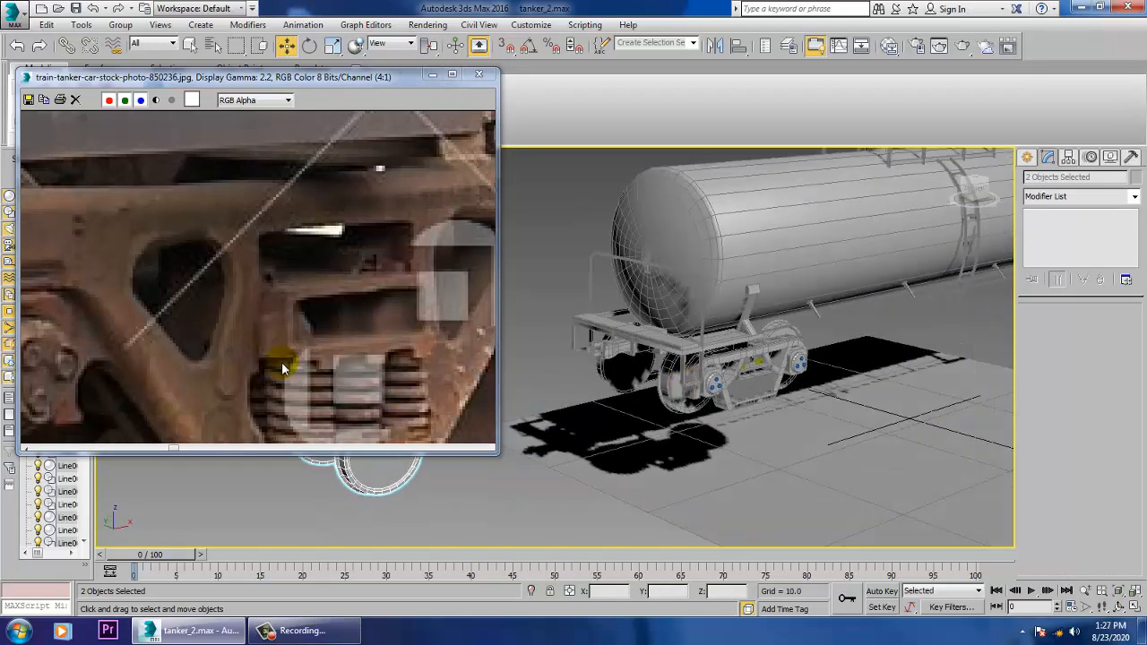
- Examine the wheels and truck in the reference photo and compare them with the modeled end wheel
mouse_move(278, 372)
left_mouse_down()
mouse_move(404, 256)
mouse_move(580, 325)
left_mouse_up()
scroll(360, 319, "down", 3)
left_click(250, 290)
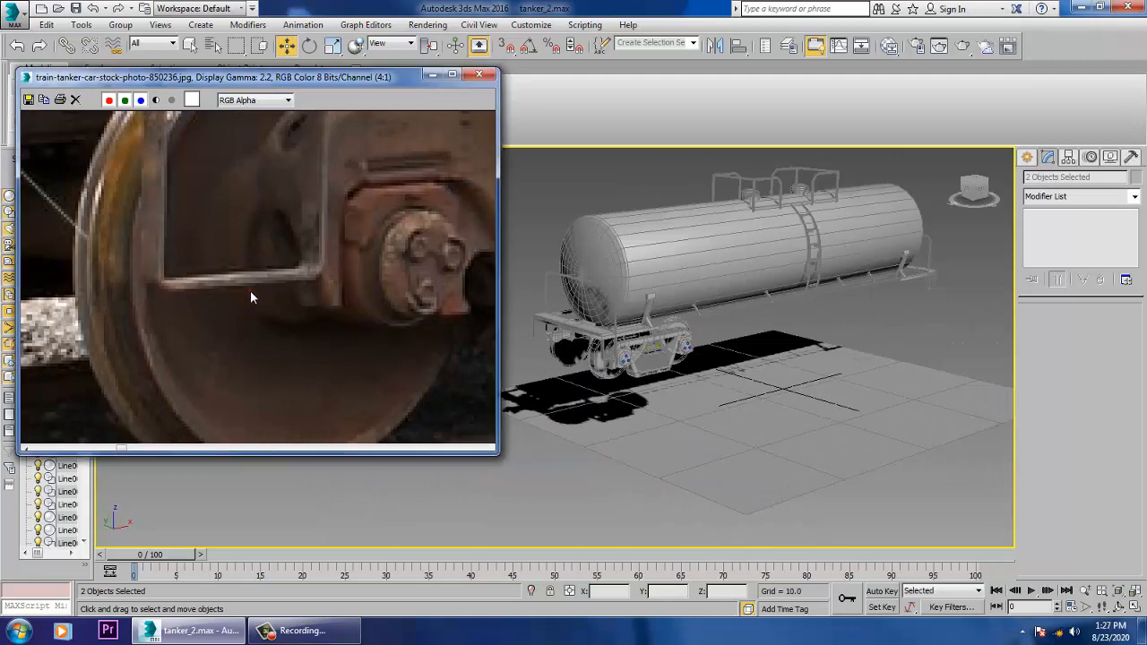
scroll(250, 292, "down", 3)
middle_click_drag(663, 361, 683, 356, "alt")
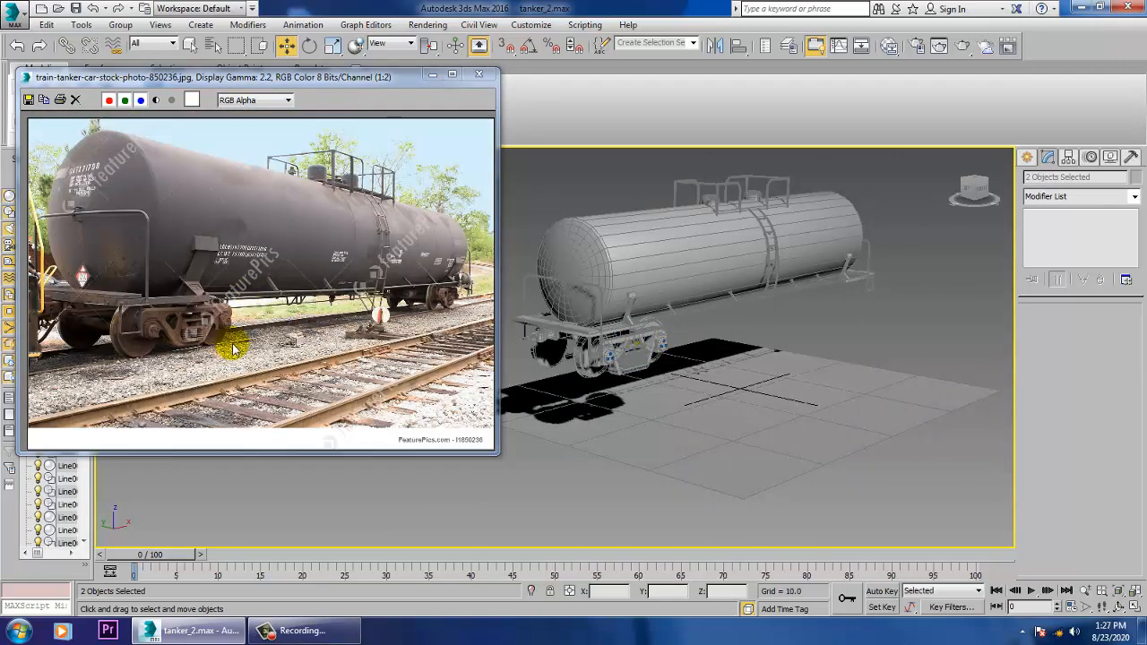
scroll(618, 357, "up", 8)
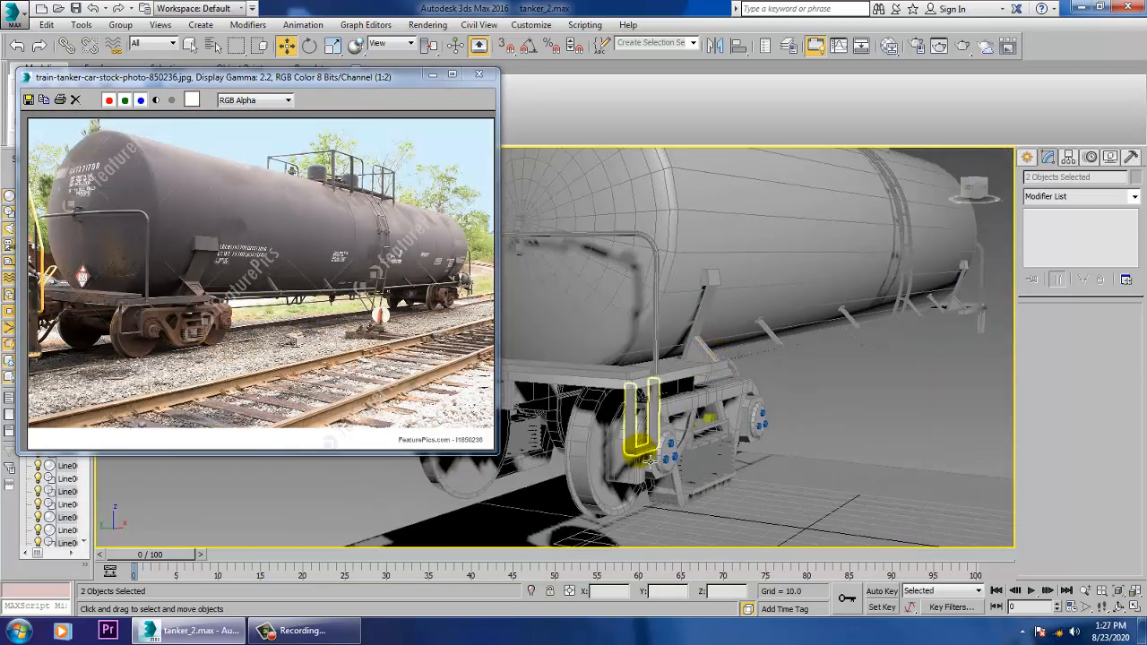
left_click(619, 452)
middle_click_drag(619, 452, 810, 419, "alt")
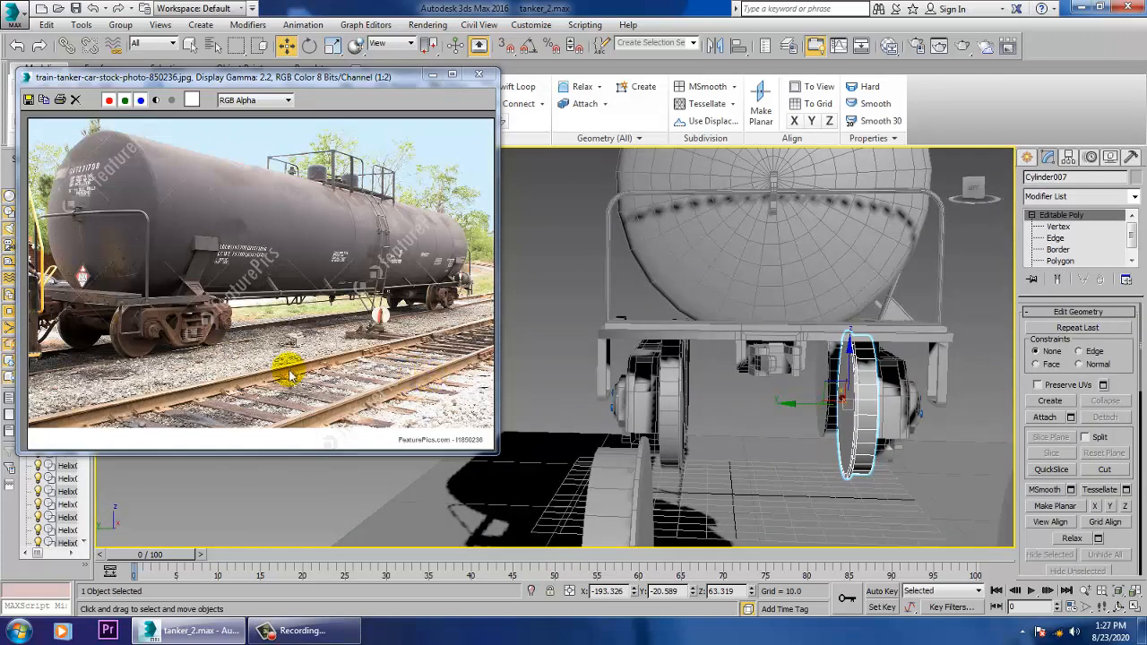
scroll(112, 329, "up", 4)
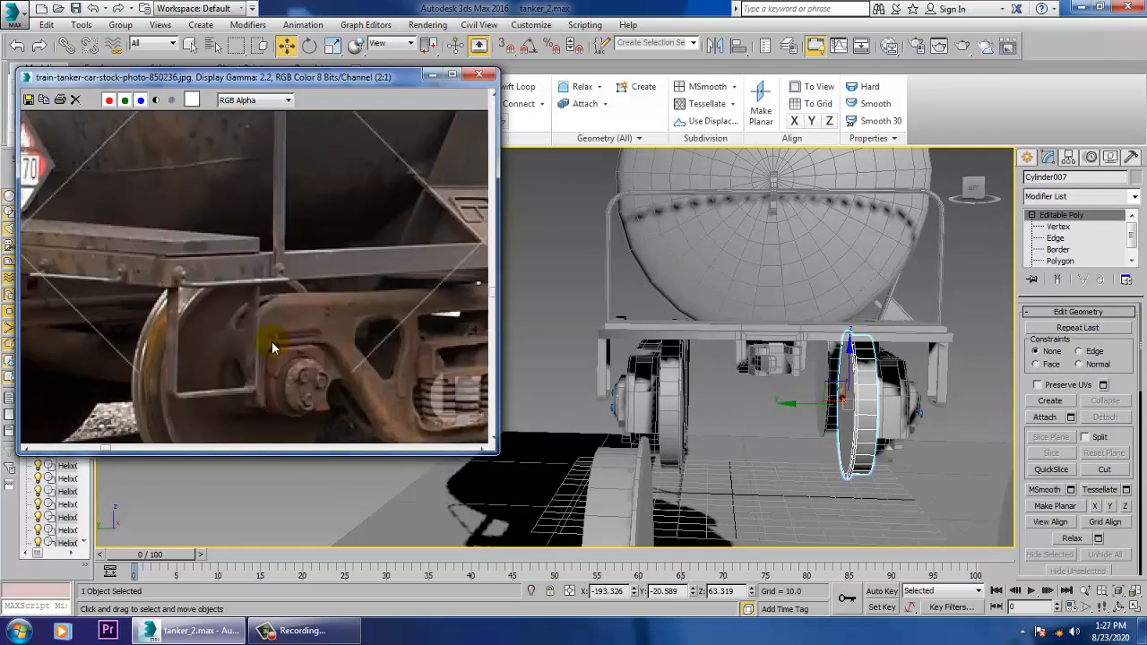
middle_click_drag(811, 405, 701, 387, "alt")
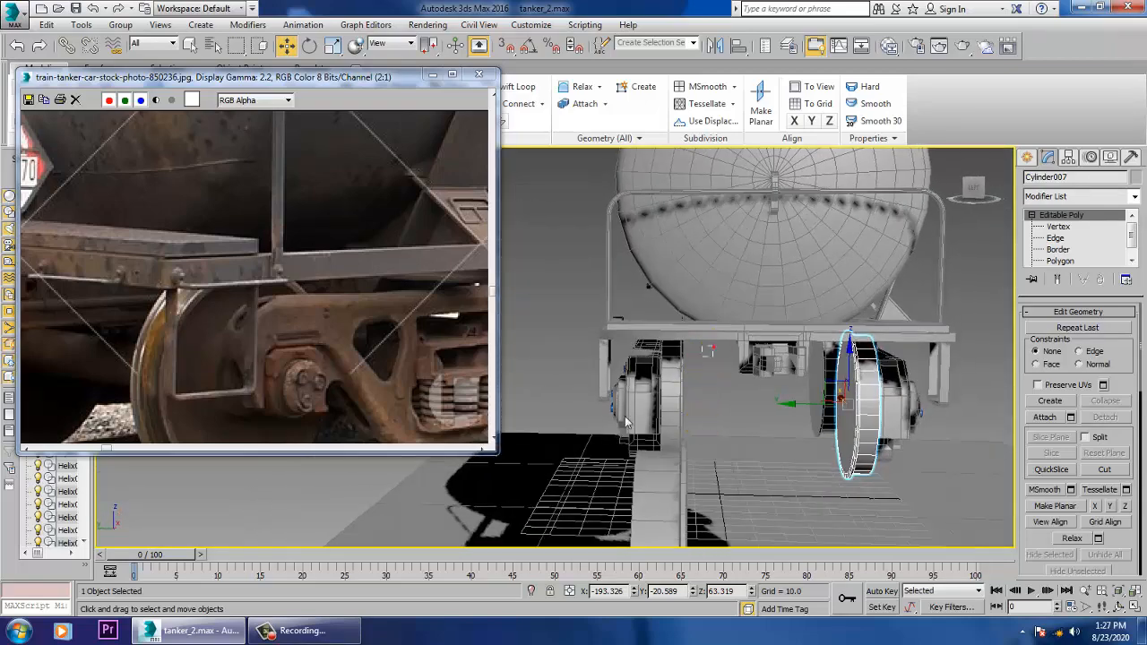
- Select the mirrored truck side without the ground plane or side step, and fine-position it along Y beside the step
left_click_drag(573, 455, 574, 450)
left_click_drag(612, 369, 615, 372, "alt")
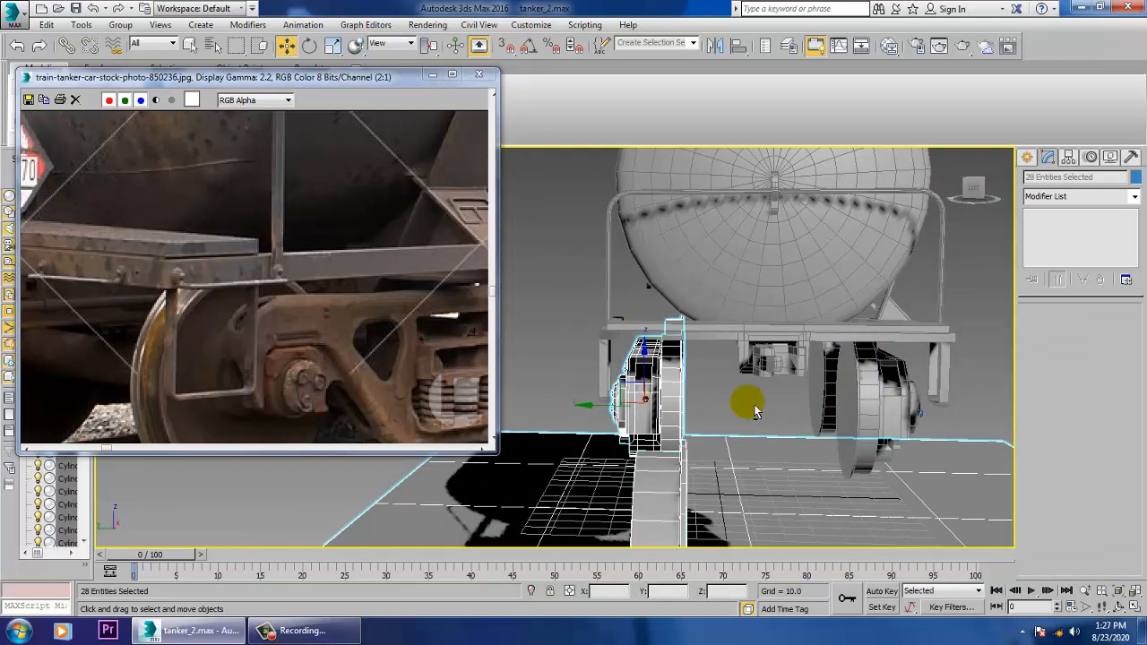
left_click(708, 455, "alt")
middle_click_drag(706, 455, 701, 472, "alt")
left_click(604, 418)
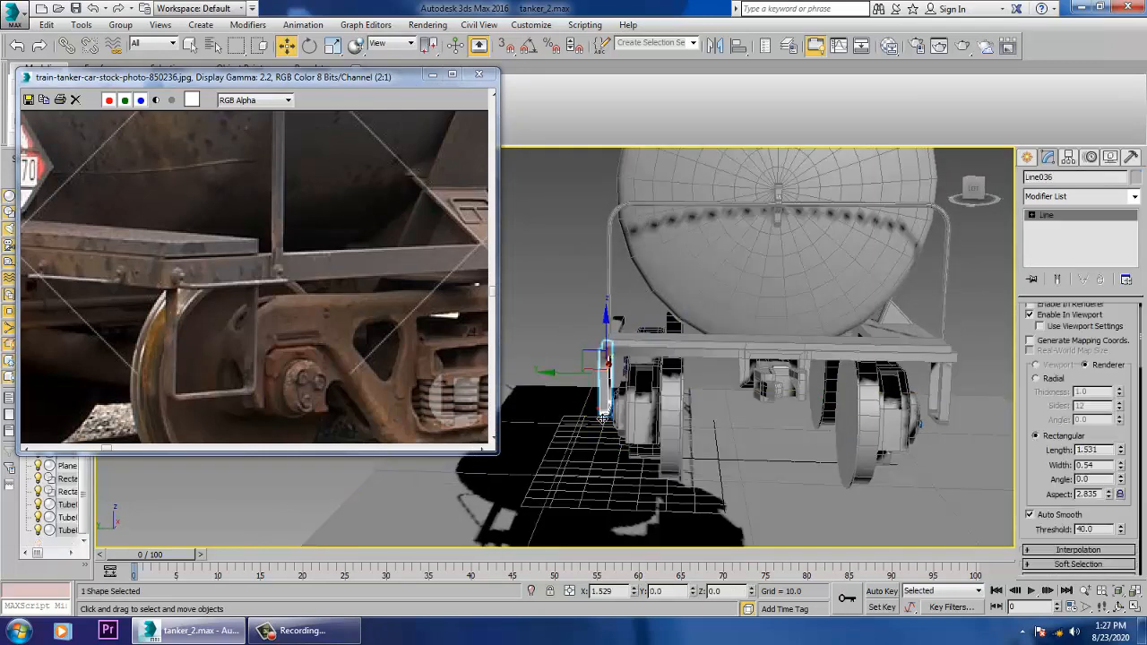
left_click_drag(602, 419, 604, 420)
left_click(672, 416)
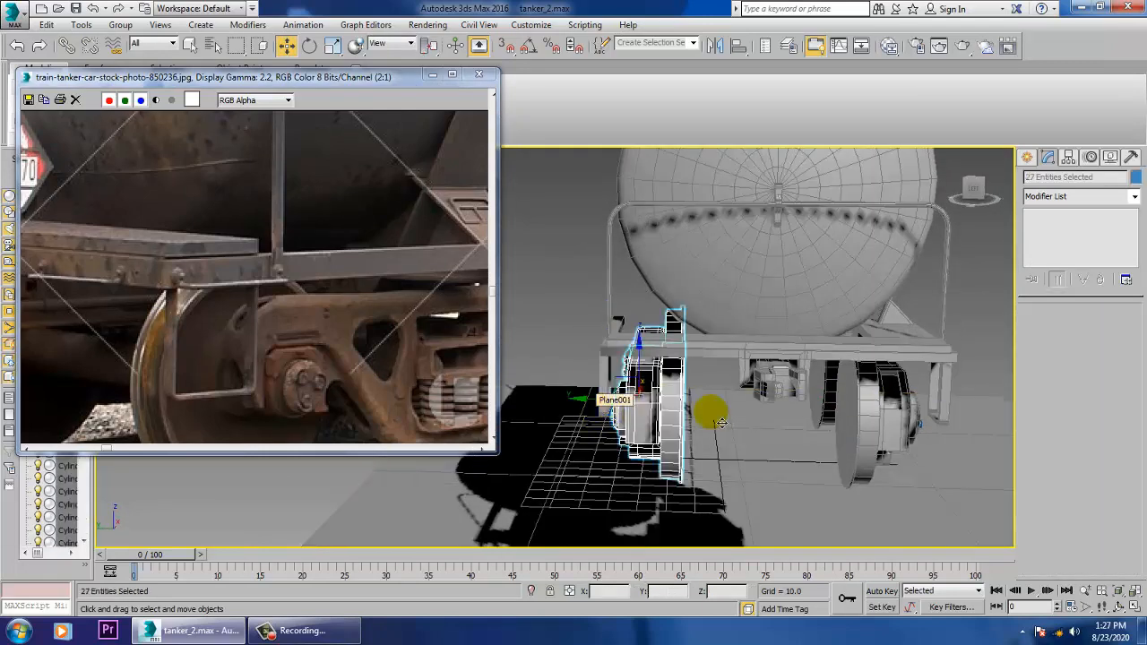
mouse_move(712, 415)
middle_mouse_down("alt")
mouse_move(702, 397)
mouse_move(619, 410)
mouse_move(594, 397)
mouse_move(701, 423)
mouse_move(682, 421)
mouse_move(725, 415)
mouse_move(687, 409)
mouse_move(692, 427)
mouse_move(810, 430)
mouse_move(750, 443)
mouse_move(681, 425)
middle_mouse_up("alt")
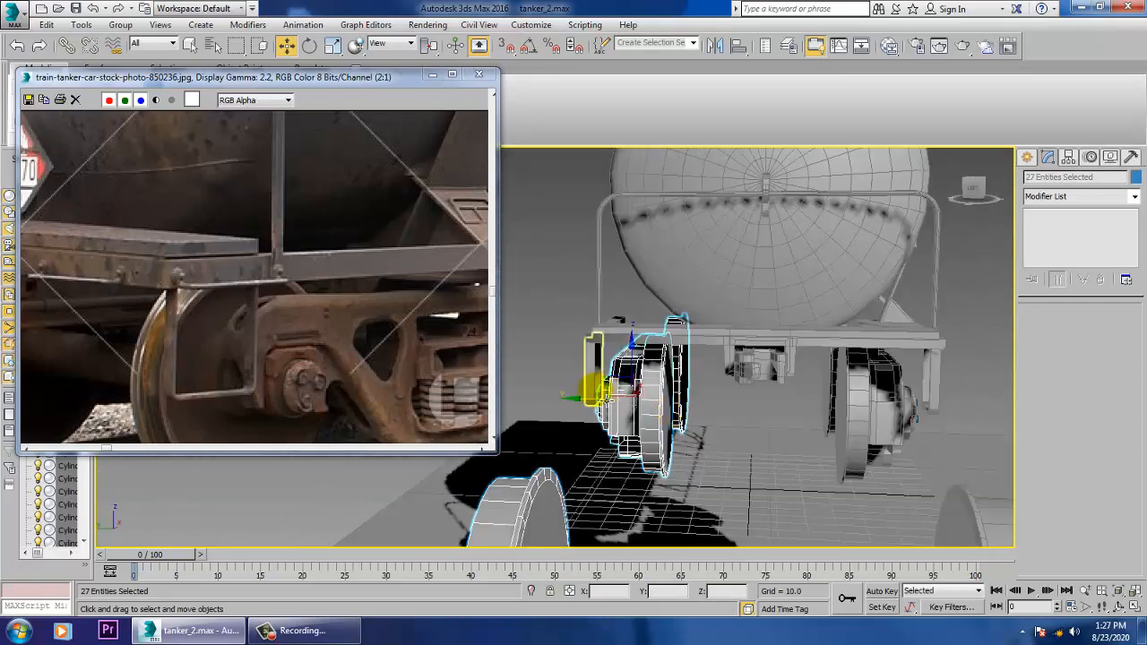
left_click_drag(594, 407, 600, 408)
mouse_move(726, 395)
middle_mouse_down("alt")
mouse_move(706, 404)
mouse_move(767, 407)
mouse_move(742, 427)
middle_mouse_up("alt")
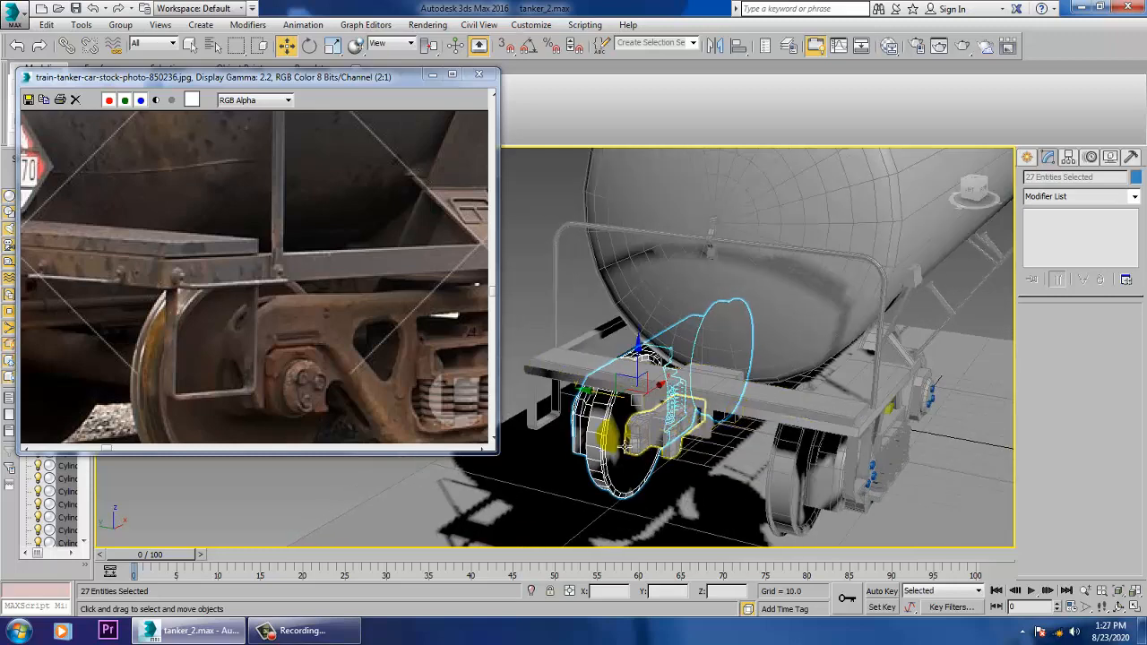
- Attach the facing end wheel on the original side to the mirrored end wheel so both form one editable poly
left_click(607, 436)
middle_click_drag(607, 436, 611, 403, "alt")
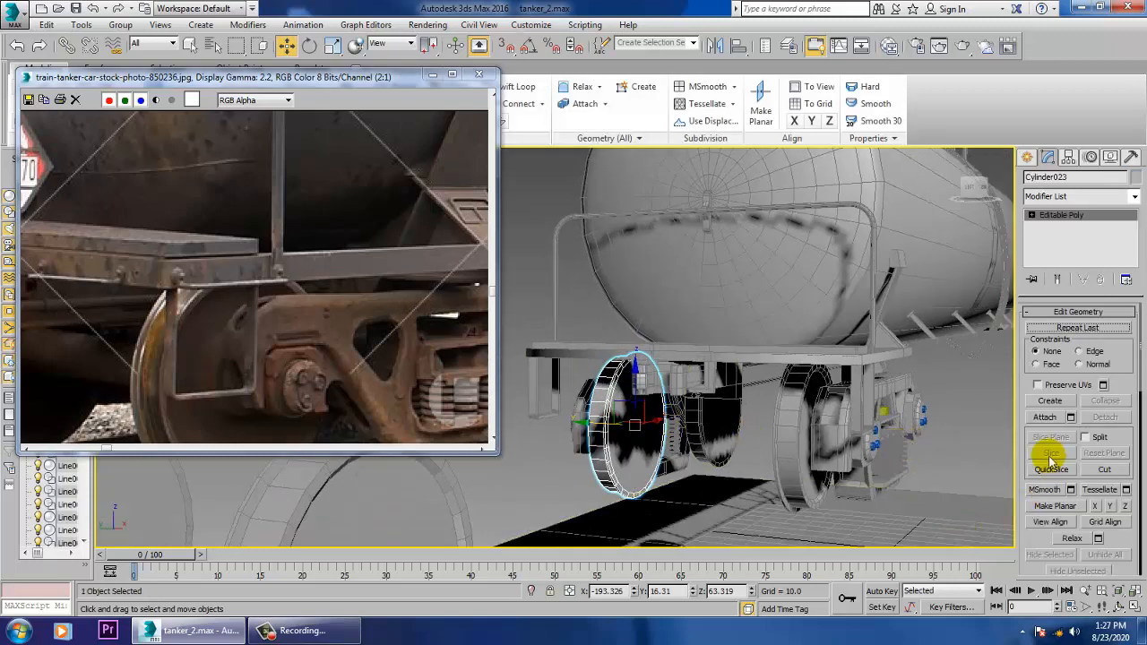
left_click(1045, 419)
left_click(780, 462)
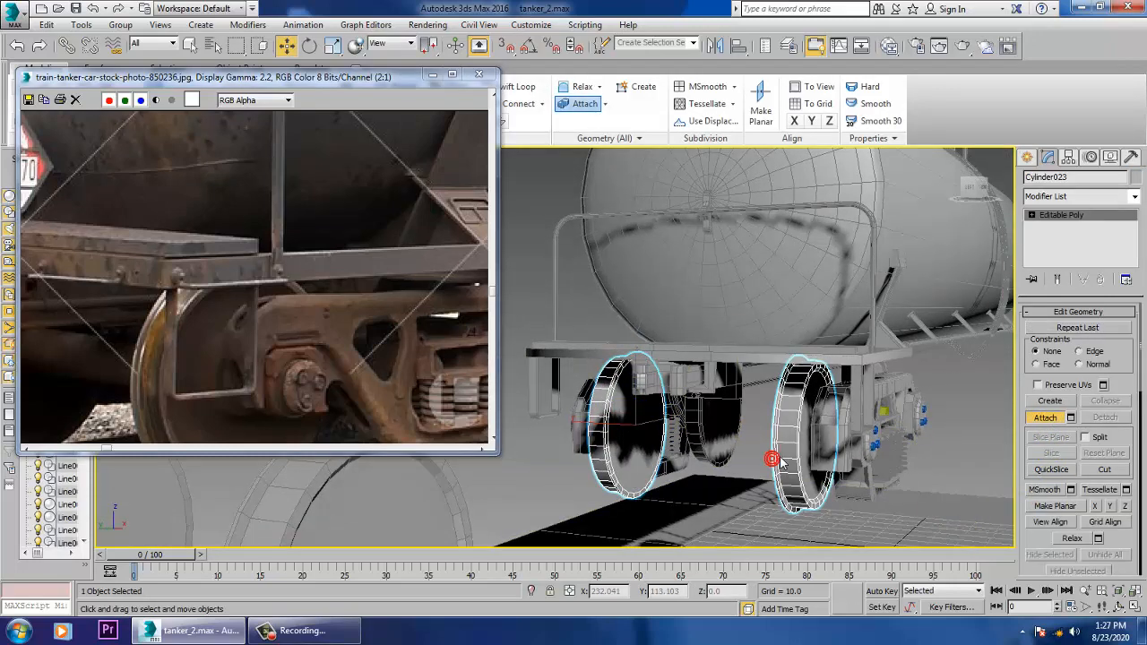
right_click(780, 457)
- Select the inner circular polygons of both attached wheels and inset them by 8.767
key("4")
left_click(627, 450)
middle_click_drag(628, 450, 768, 435, "alt")
left_click(768, 436)
left_click_drag(1140, 542, 1141, 310)
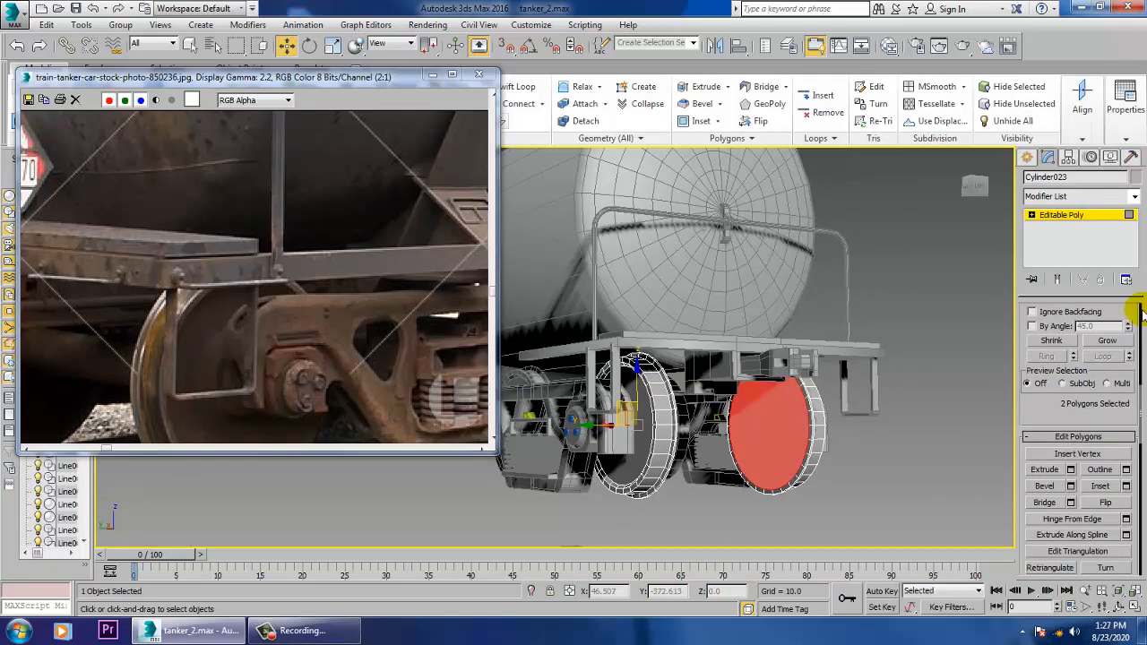
left_click(1126, 486)
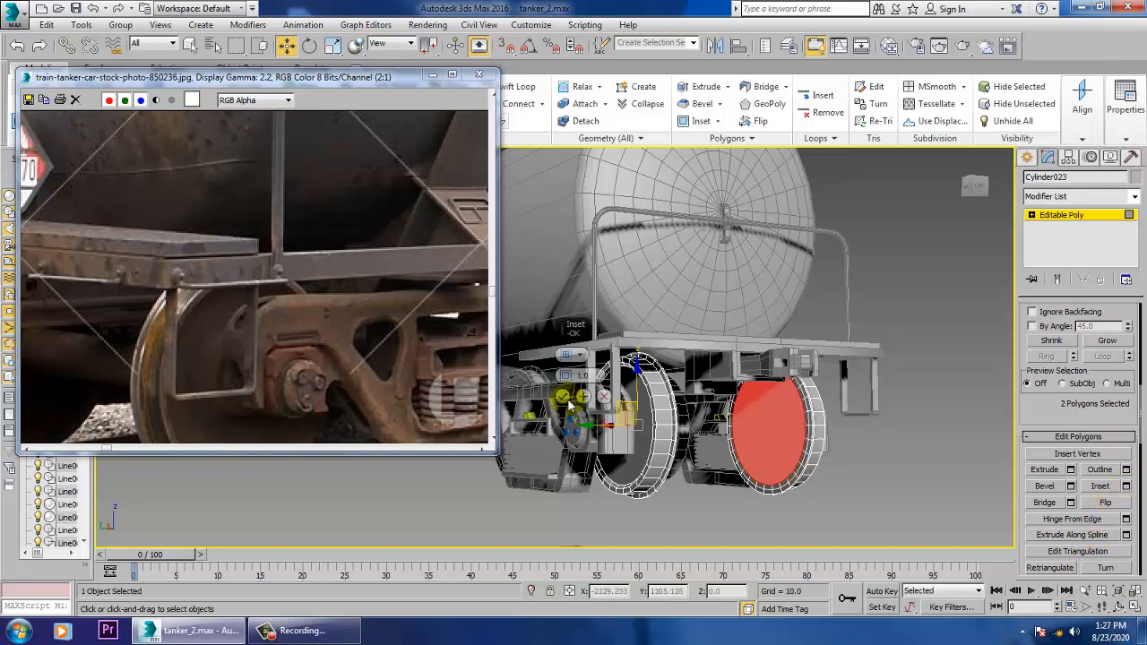
left_click_drag(569, 378, 571, 336)
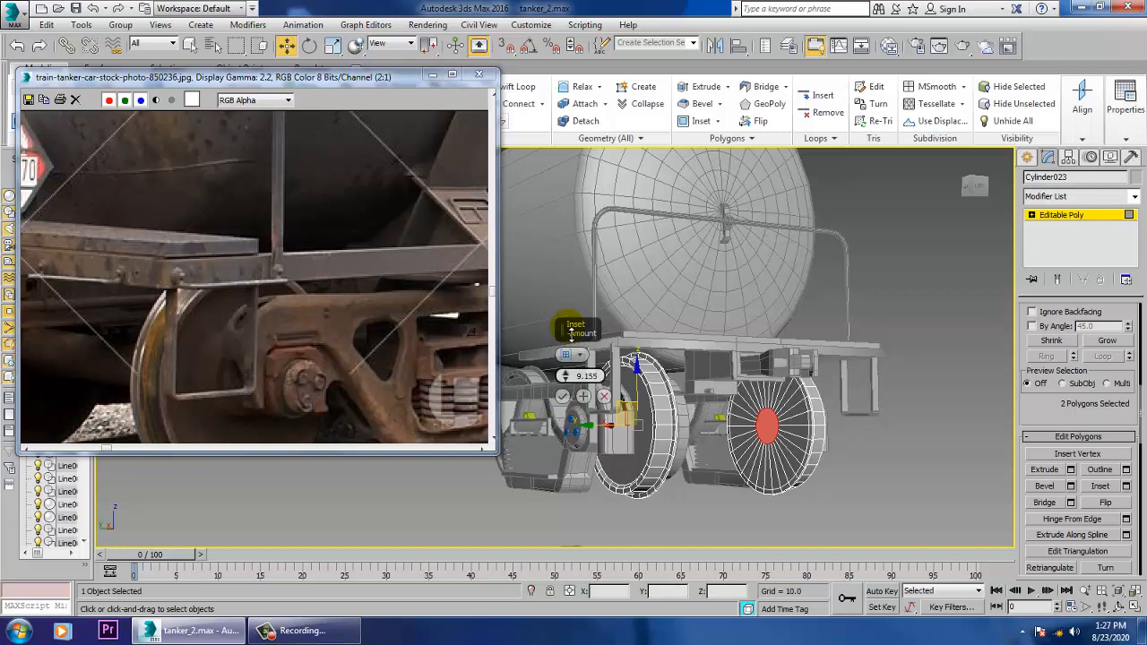
left_click(562, 395)
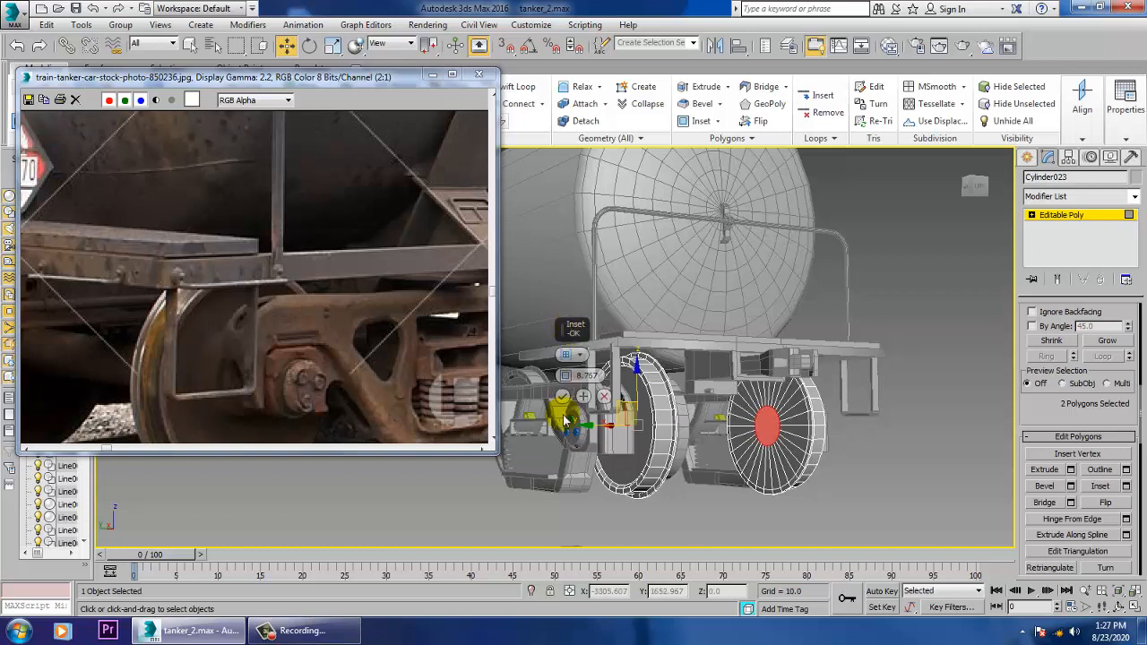
- Try bridging the two inset wheel polygons into an axle, and undo the bridge
left_click(1045, 503)
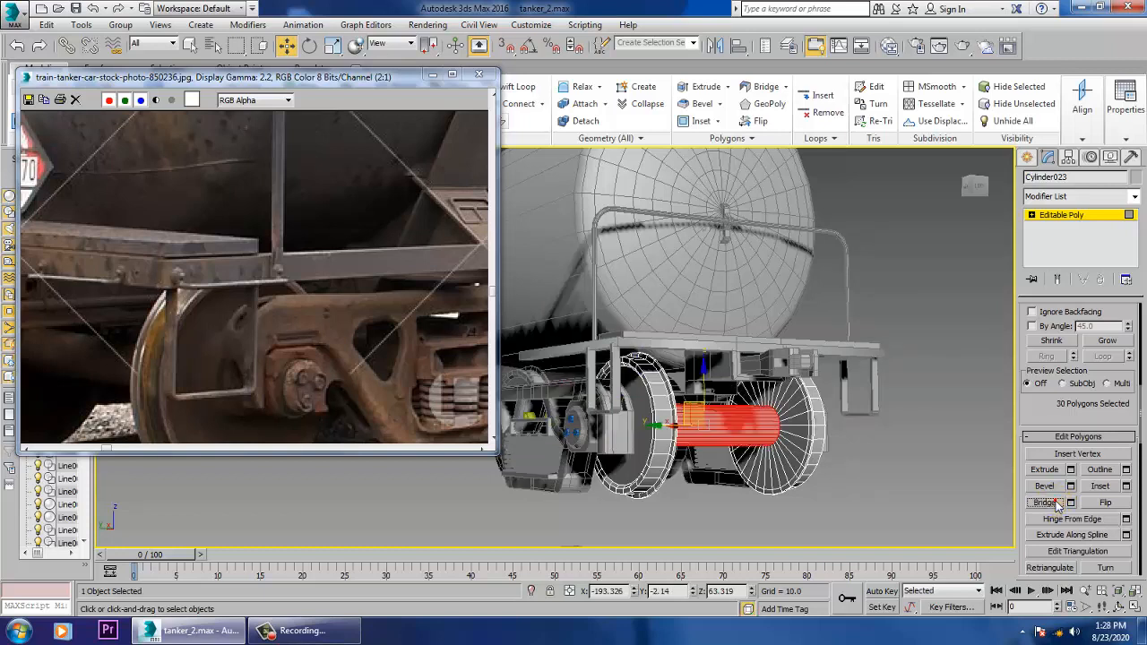
middle_click_drag(823, 414, 794, 441, "alt")
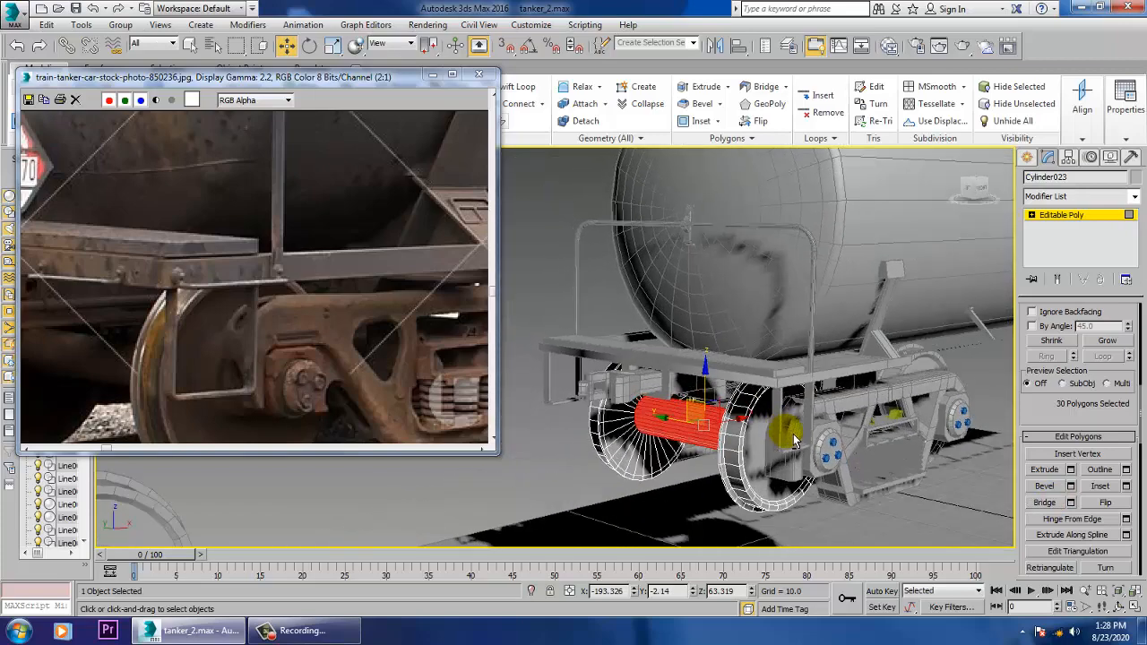
middle_click_drag(909, 404, 966, 423)
scroll(967, 423, "up", 3)
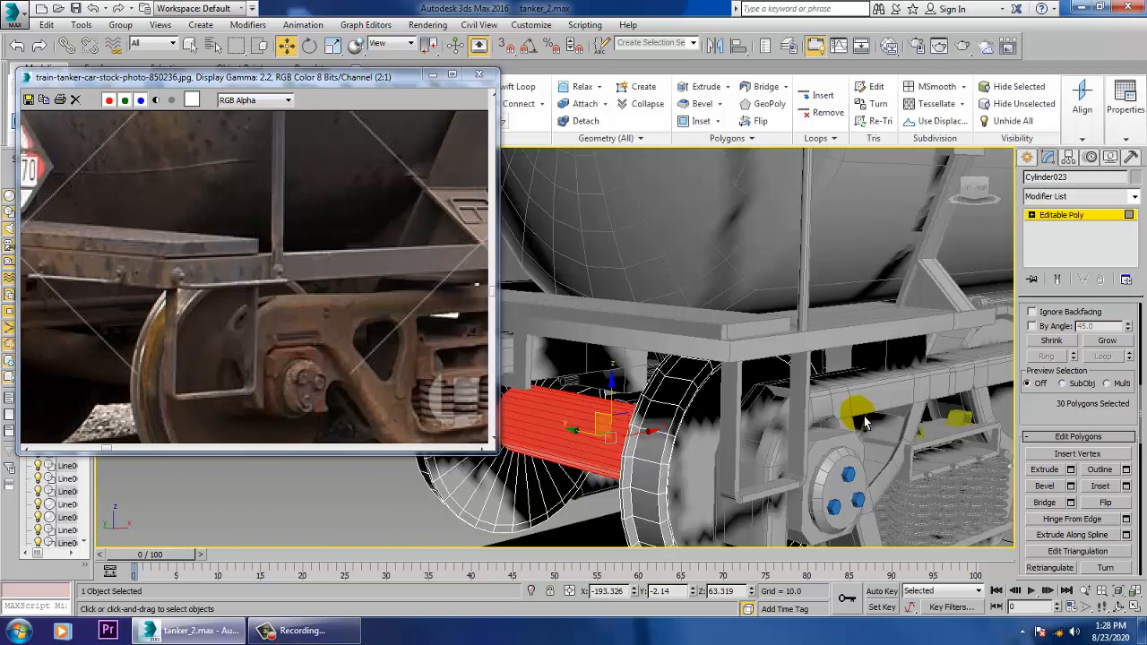
key("ctrl+z")
- Undo the earlier inset on the two attached wheels' inner polygons and inset them again by 9.803
middle_click_drag(640, 435, 752, 431)
key("r")
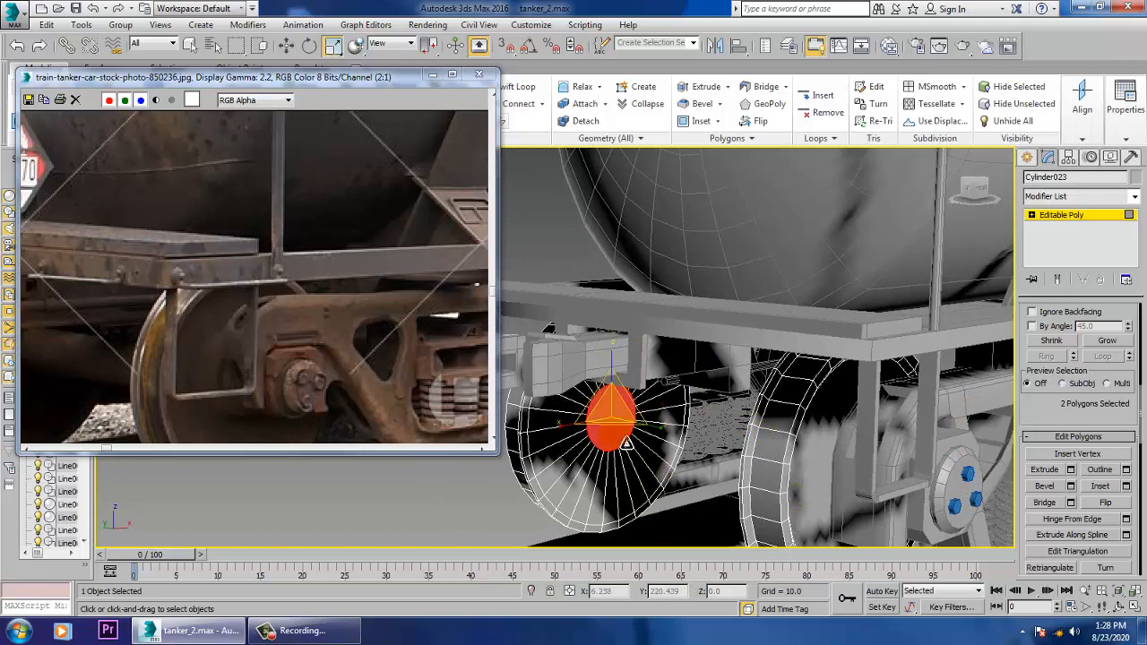
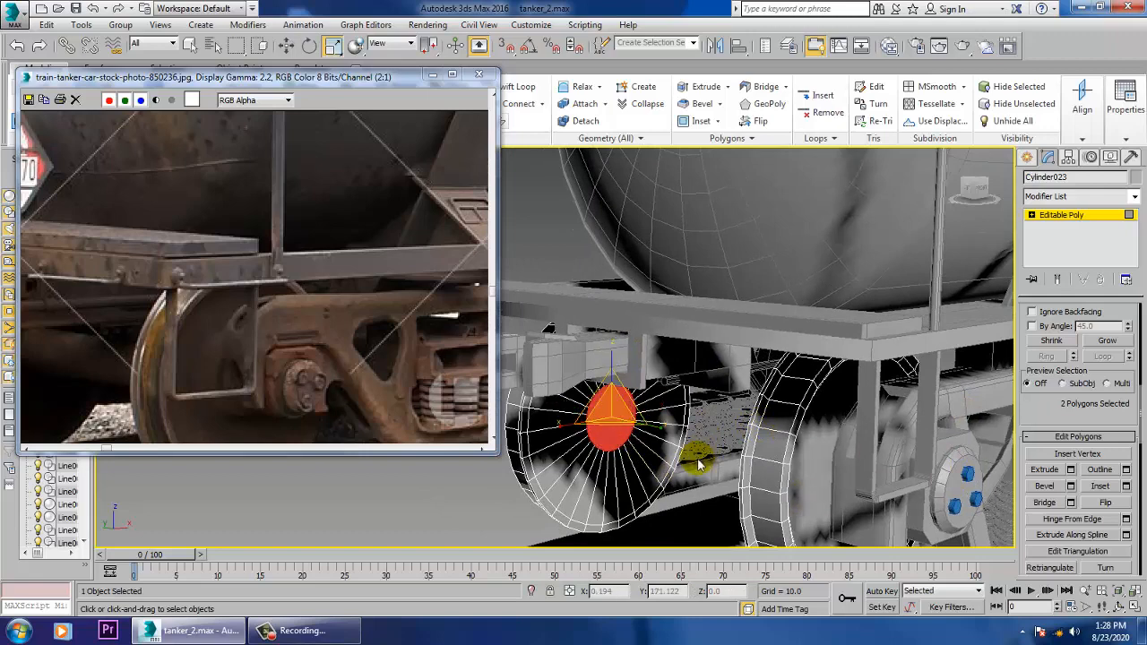
left_click_drag(617, 438, 652, 345)
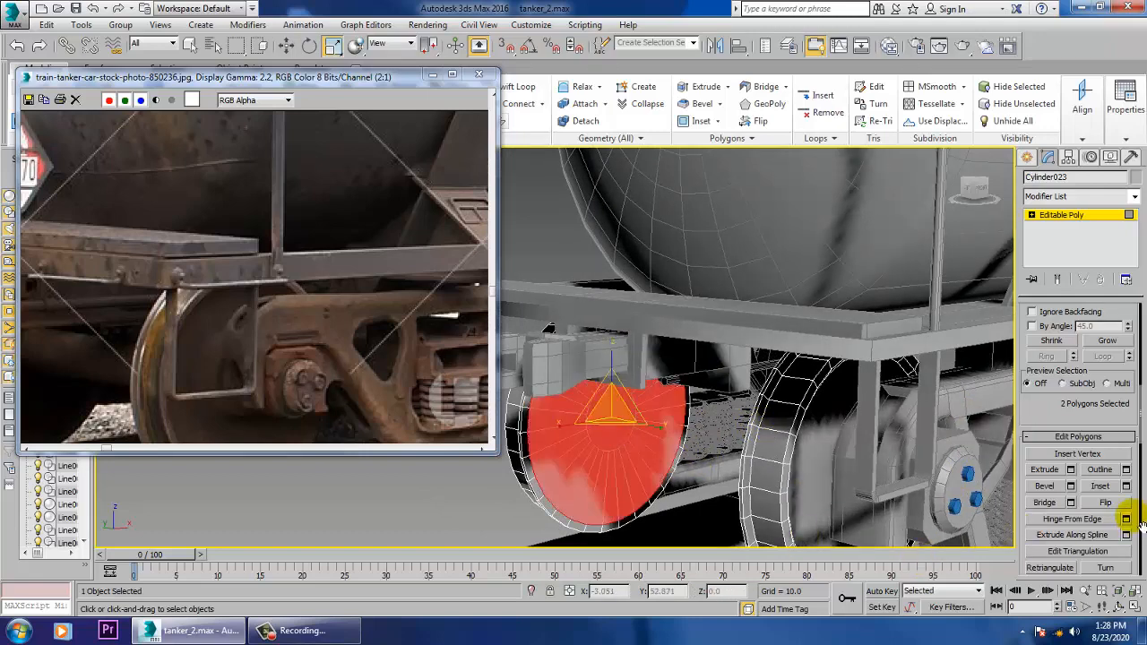
left_click(1125, 485)
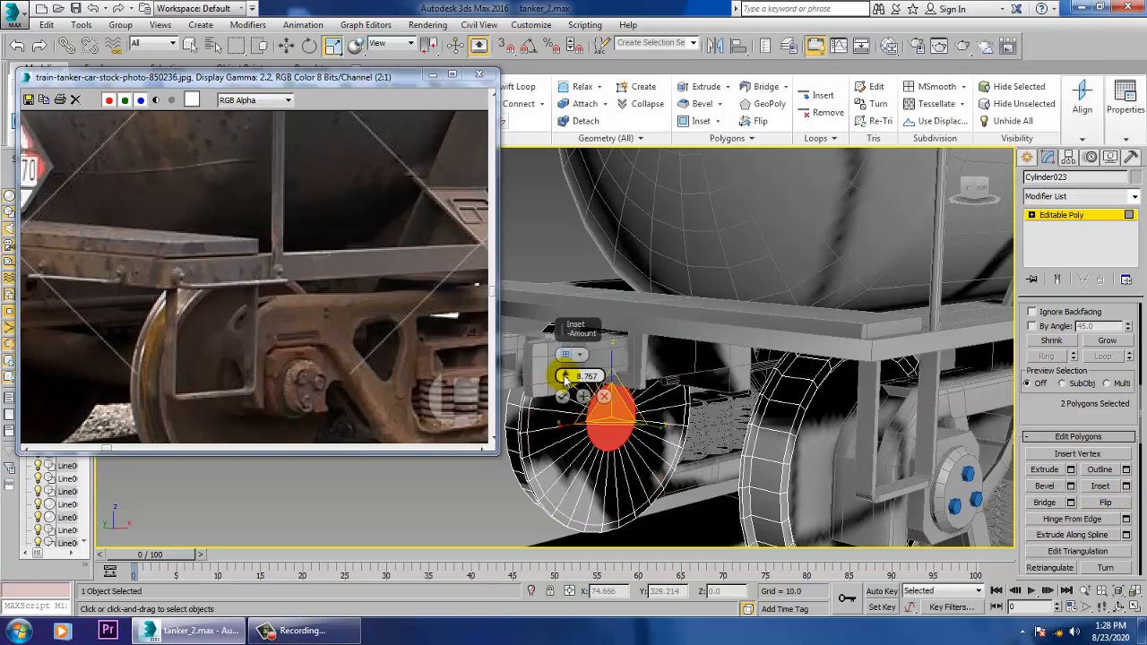
left_click_drag(567, 375, 568, 377)
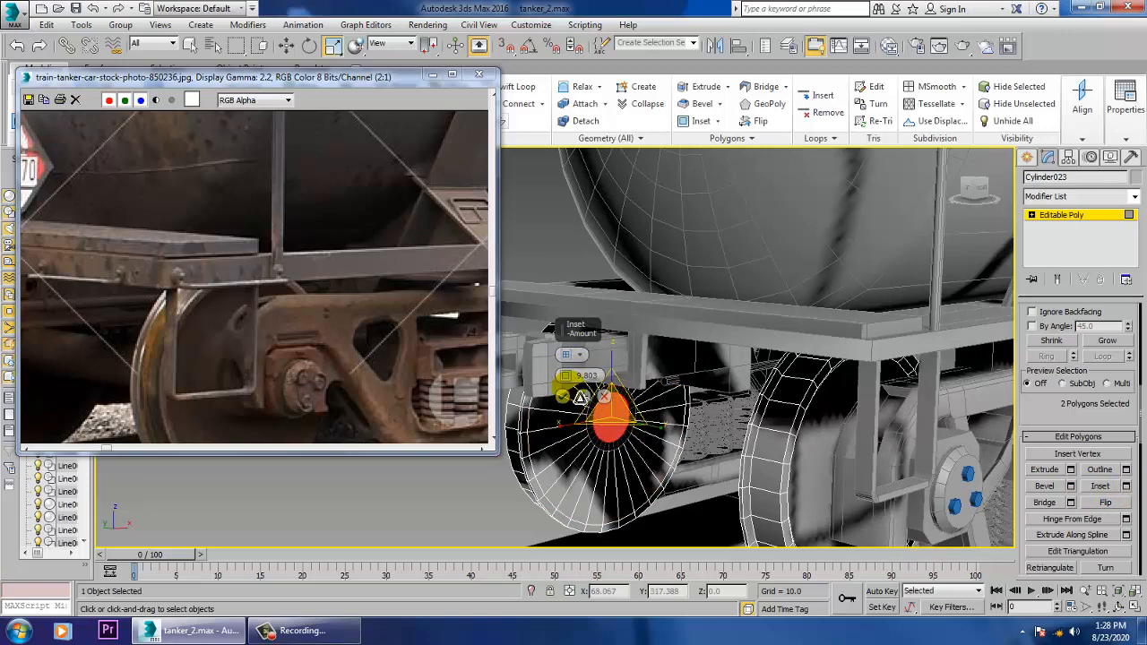
left_click(562, 395)
- Bridge the two inset wheel polygons into an axle, clear the selection and leave polygon editing
left_click(1045, 503)
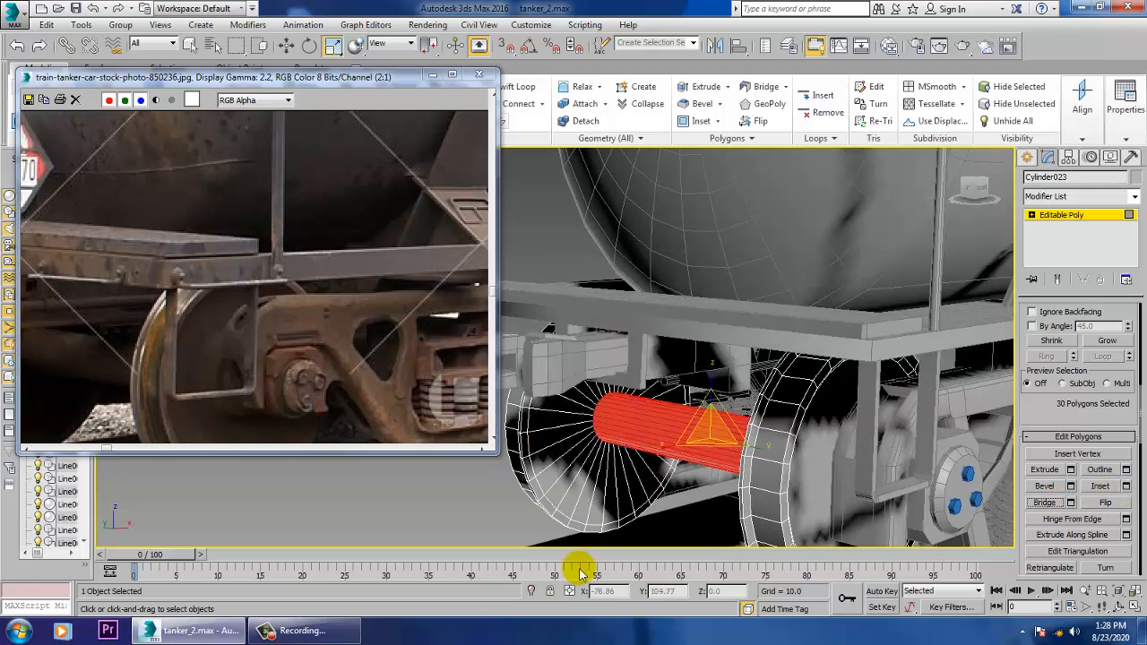
left_click(460, 525)
middle_click_drag(628, 466, 806, 414, "alt")
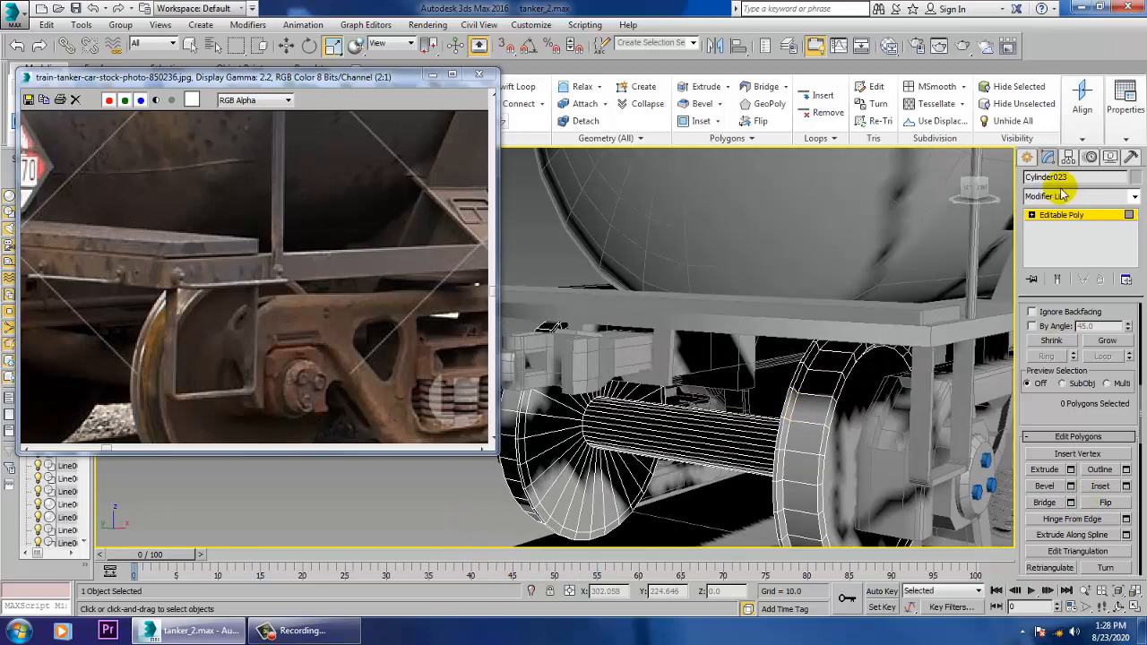
left_click(1062, 217)
- Attach the truck's other pair of opposite wheels into one editable poly, and select their two facing inner polygons
middle_click_drag(886, 375, 649, 226, "alt")
scroll(868, 397, "down", 3)
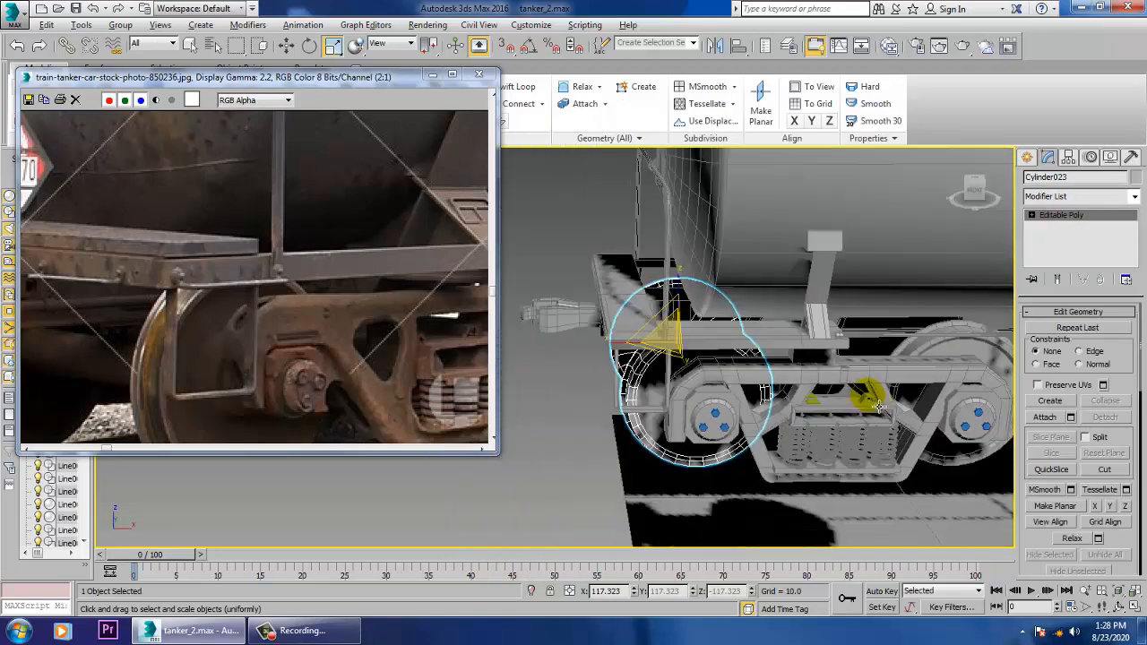
mouse_move(869, 397)
middle_mouse_down("alt")
mouse_move(983, 434)
mouse_move(851, 387)
middle_mouse_up("alt")
left_click(984, 435)
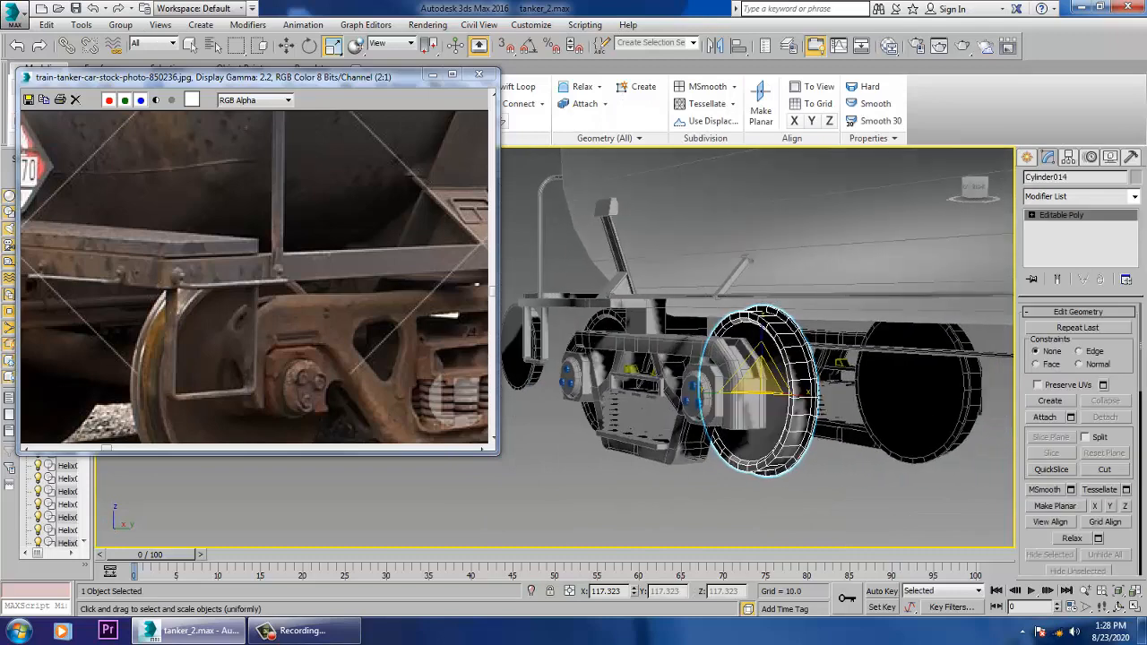
left_click(1046, 419)
left_click(937, 414)
key("w")
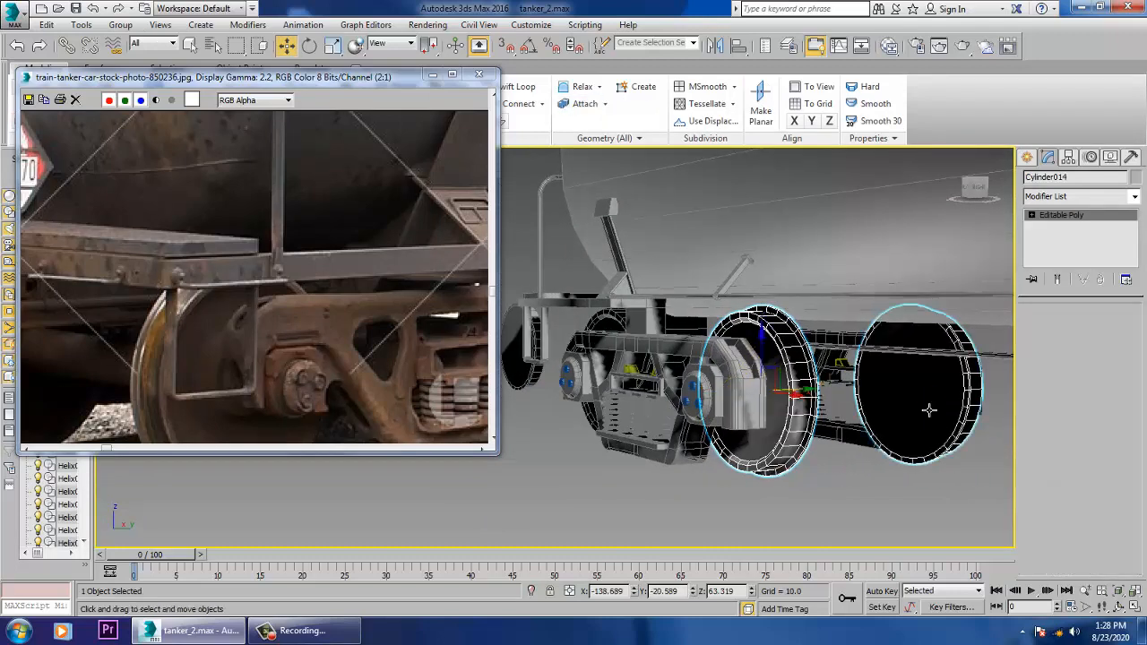
key("4")
left_click(929, 410)
middle_click_drag(930, 410, 762, 400, "alt")
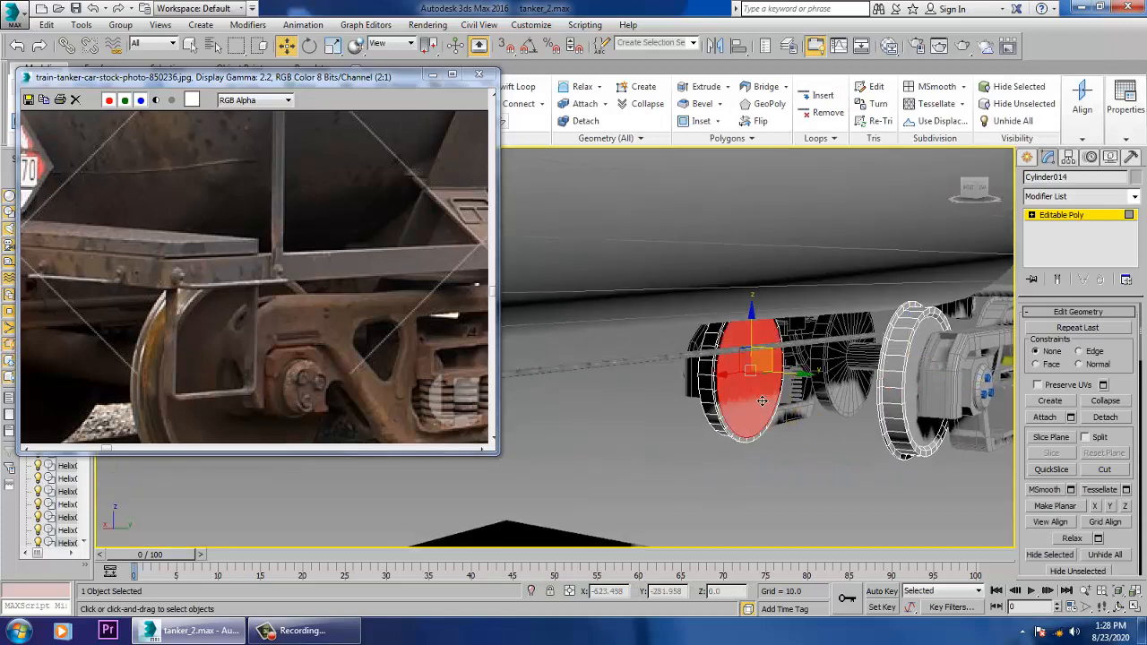
- Try insetting the two selected wheel polygons by 9.155 and bridging them into an axle
scroll(1125, 550, "up", 5)
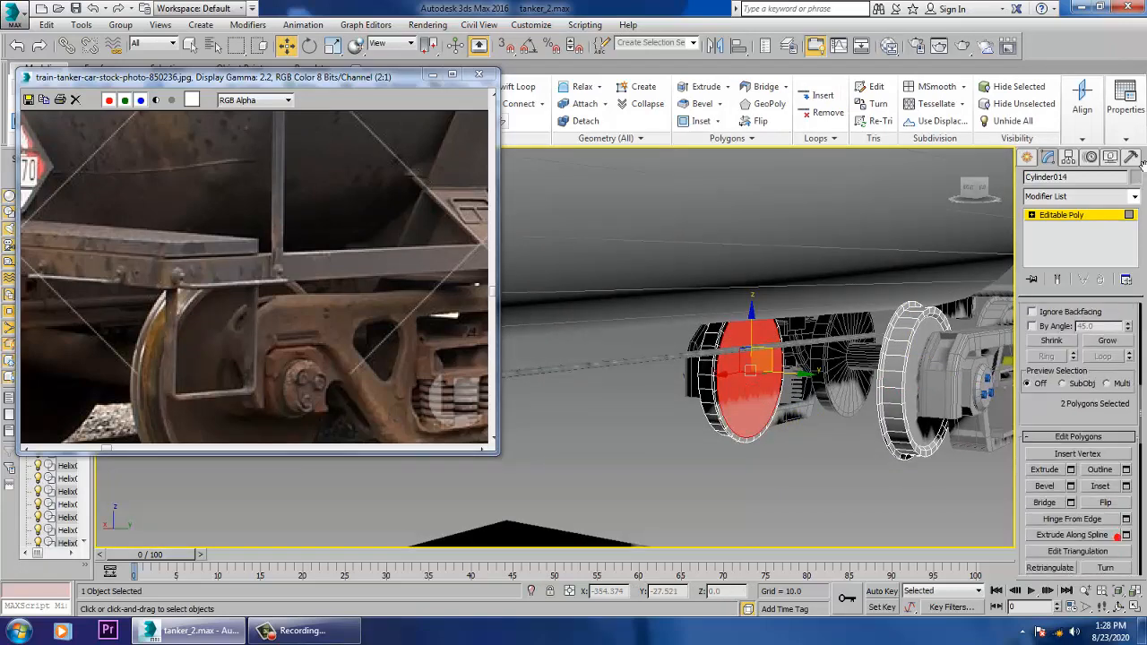
left_click(1127, 486)
left_click_drag(564, 376, 568, 334)
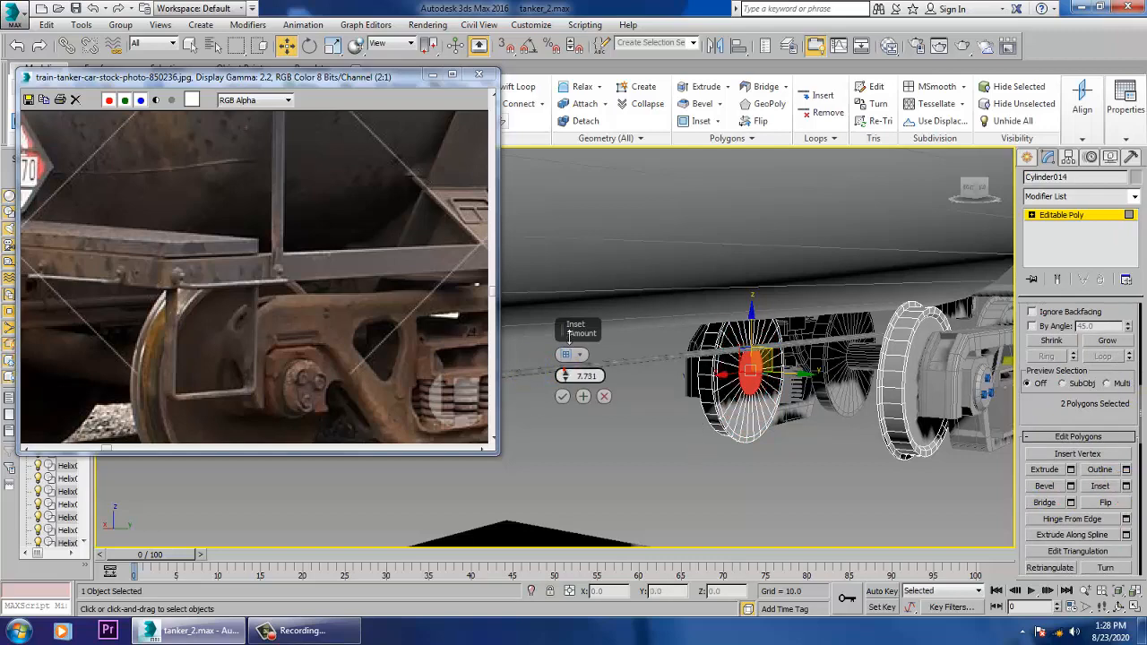
scroll(795, 440, "up", 4)
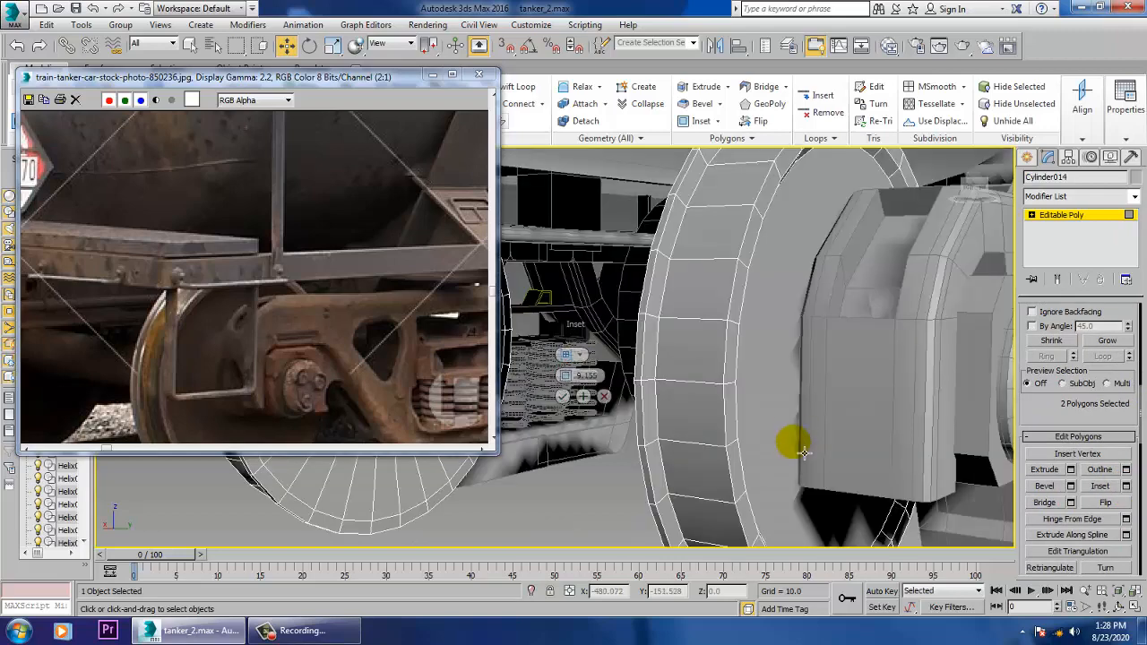
middle_click_drag(794, 440, 740, 406, "alt")
scroll(750, 417, "down", 3)
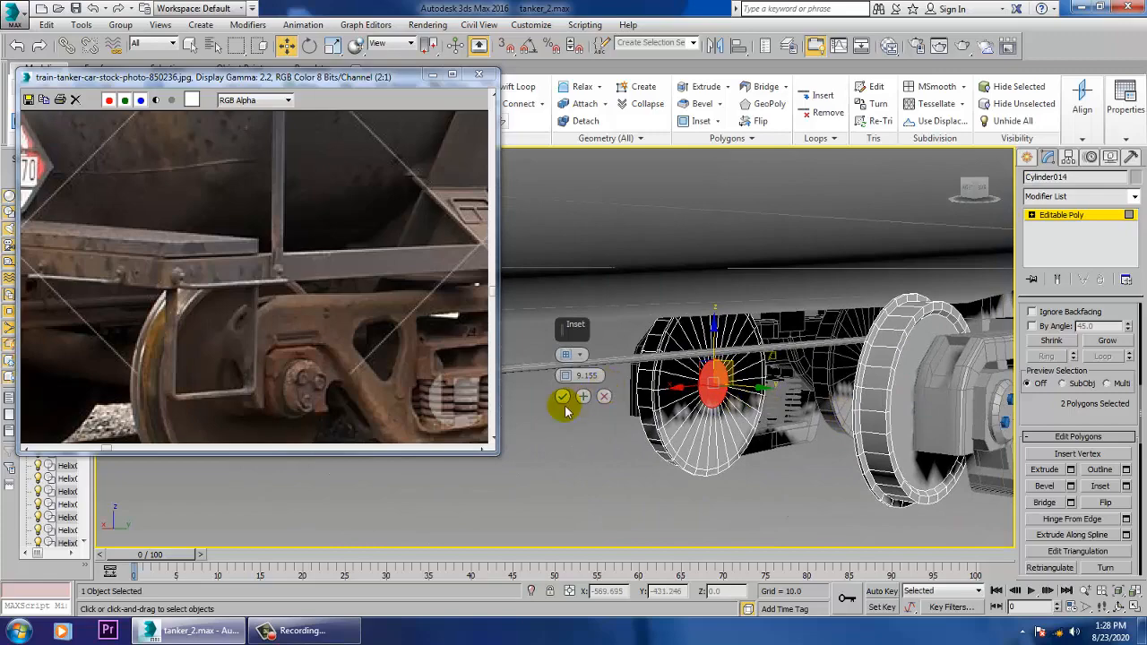
left_click(1046, 504)
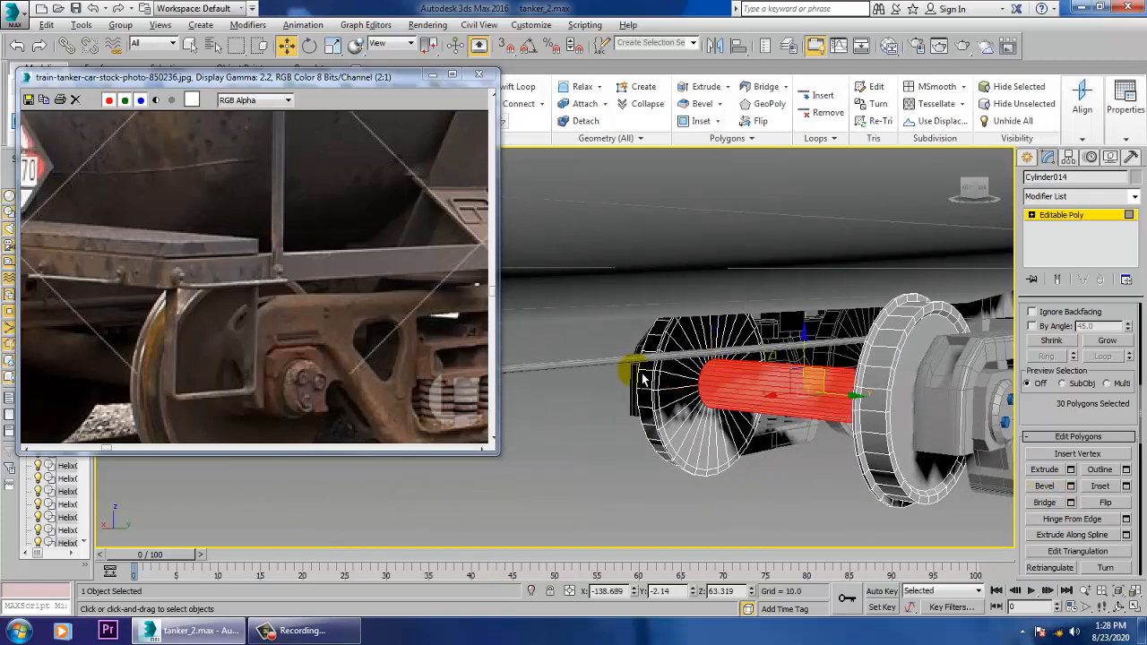
- Examine the second axle's thickness from several views, and undo its bridge and inset
middle_click_drag(923, 421, 789, 421, "alt")
scroll(833, 394, "down", 2)
scroll(789, 421, "up", 2)
scroll(687, 417, "up", 6)
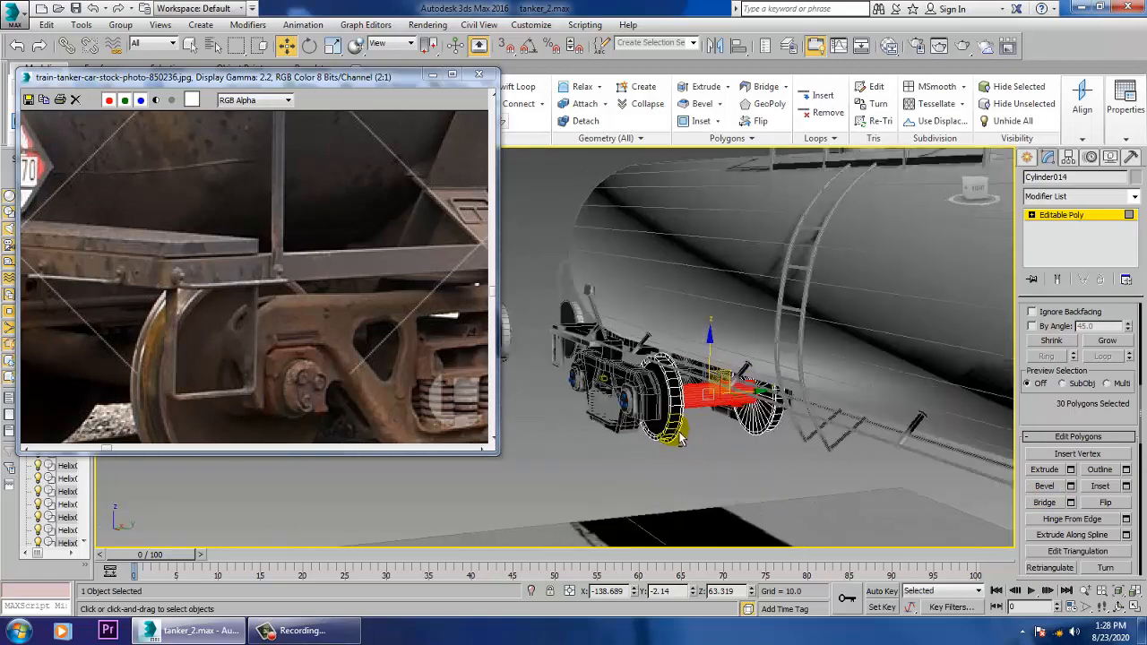
middle_click_drag(687, 418, 674, 409, "alt")
key("alt+w")
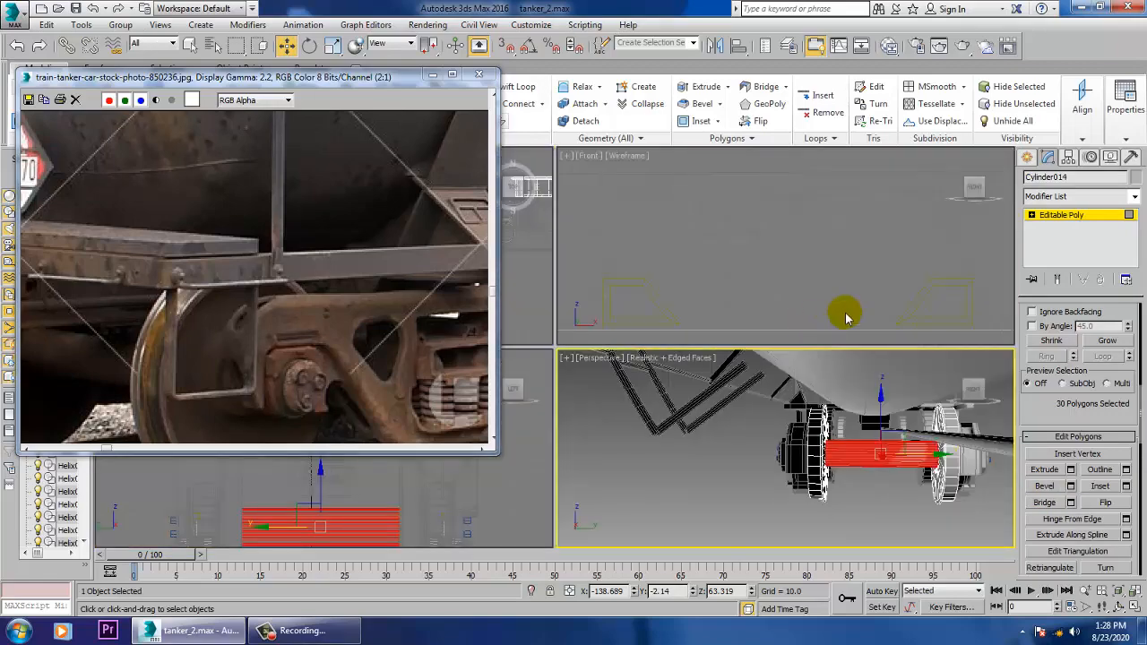
key("alt+w")
scroll(773, 333, "down", 3)
key("alt+w")
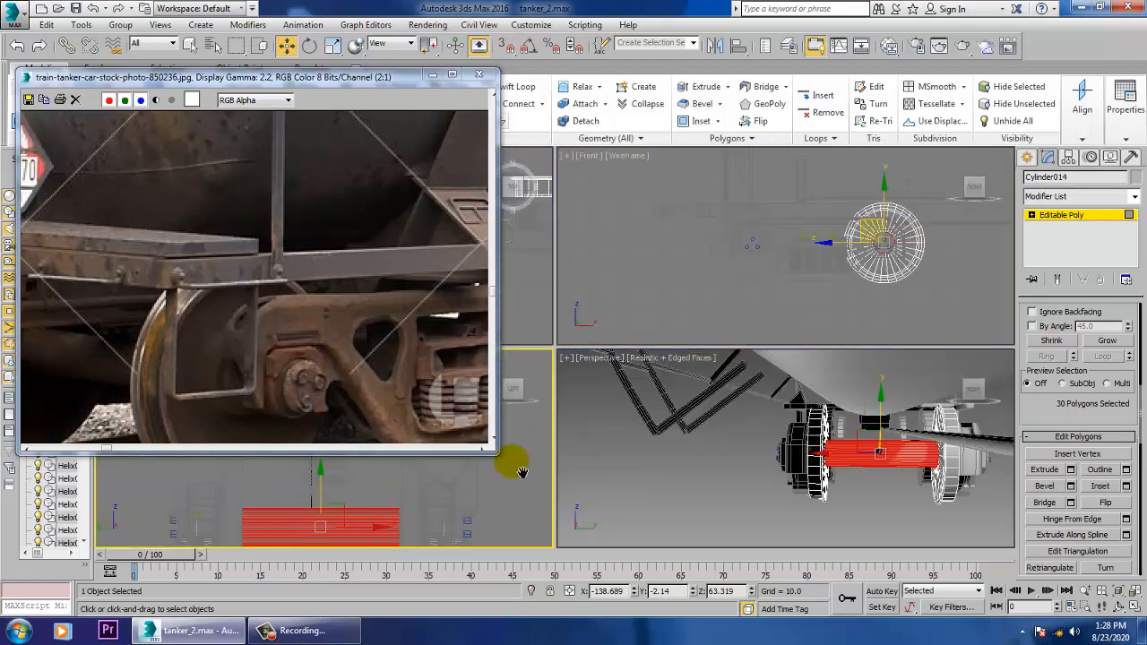
key("alt+w")
middle_click_drag(609, 422, 820, 460)
key("alt+w")
key("alt+w")
scroll(749, 391, "up", 3)
left_click(820, 460)
scroll(781, 436, "down", 2)
scroll(790, 430, "up", 3)
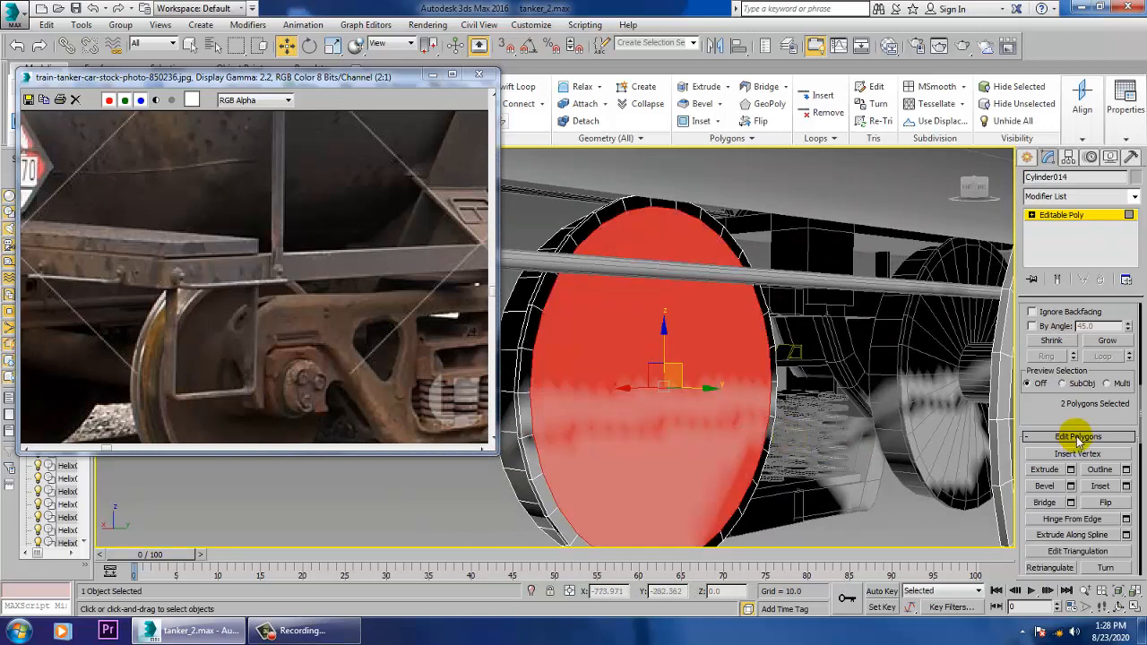
- Inset the second wheel pair's inner polygons until the central circle closely encloses the three hub bolts in the front view
left_click(1127, 486)
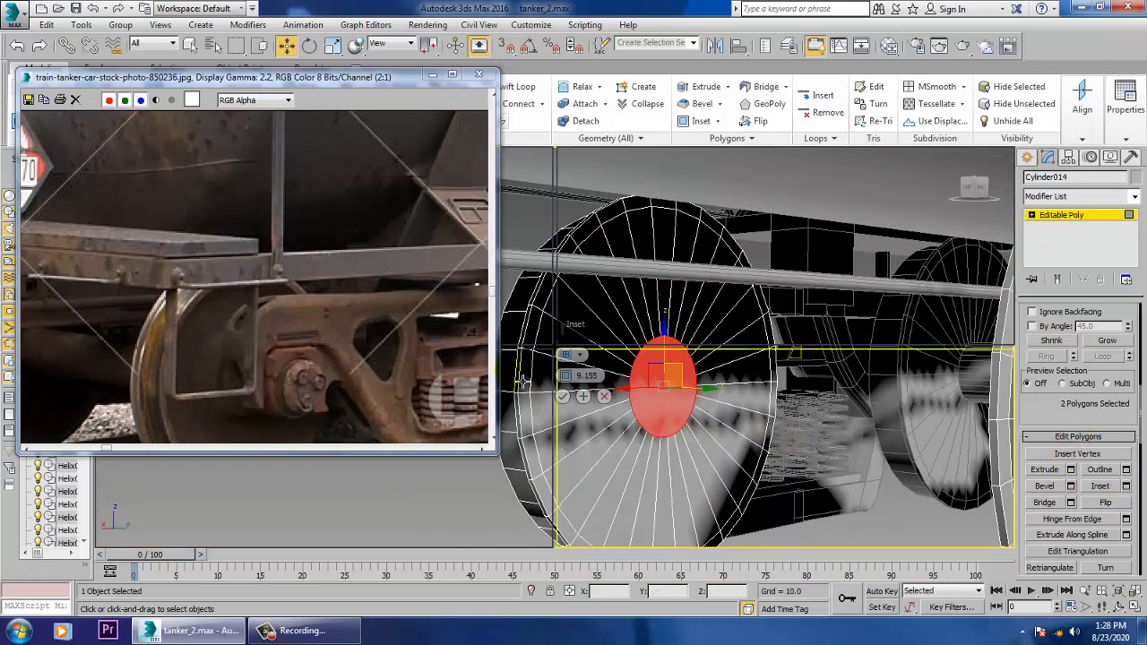
key("alt+w")
left_click(633, 436)
middle_click_drag(868, 456, 820, 477, "alt")
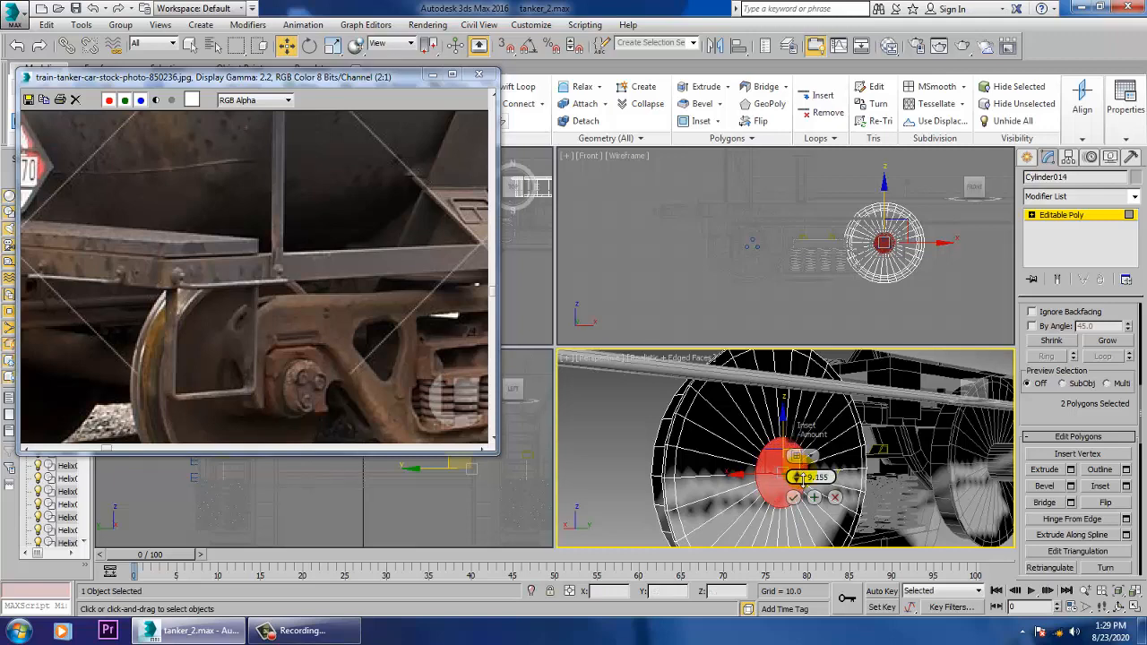
scroll(885, 269, "up", 5)
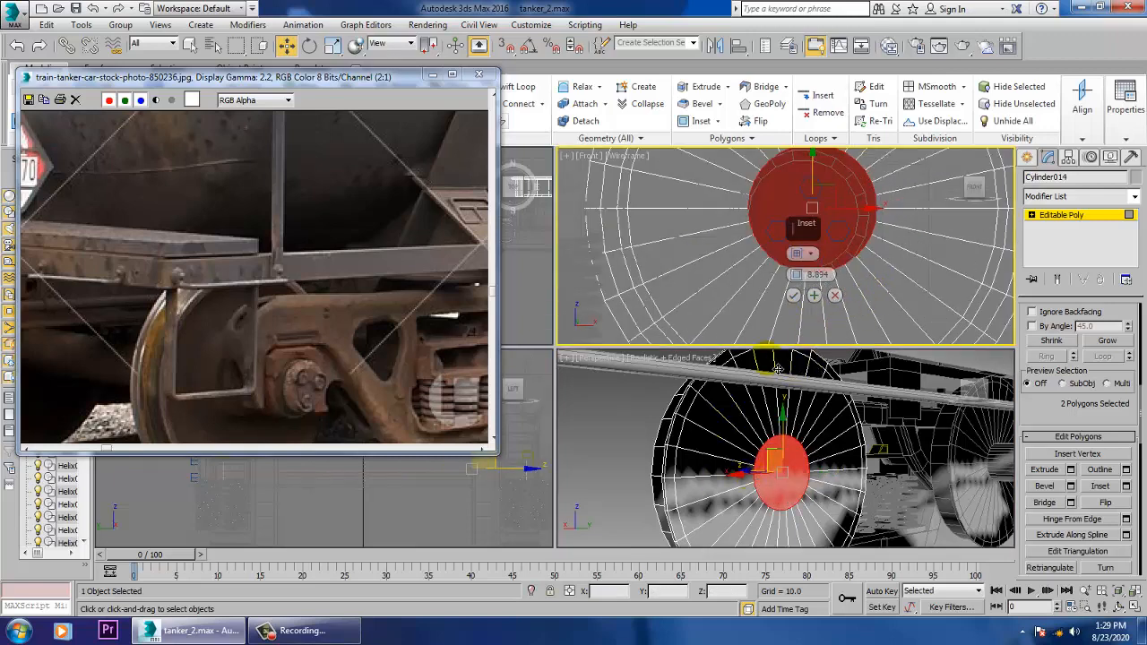
left_click_drag(797, 277, 789, 263)
left_click(793, 295)
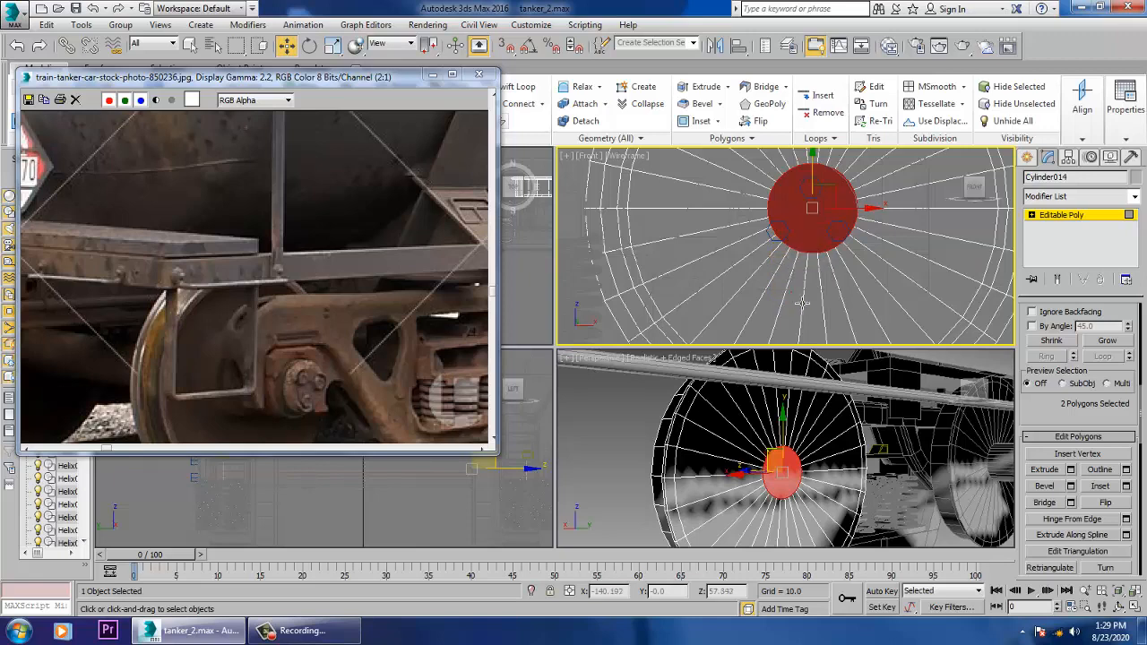
- Bridge the second pair's inset polygons into an axle and leave polygon editing
left_click(1050, 505)
middle_click_drag(793, 468, 909, 440, "alt")
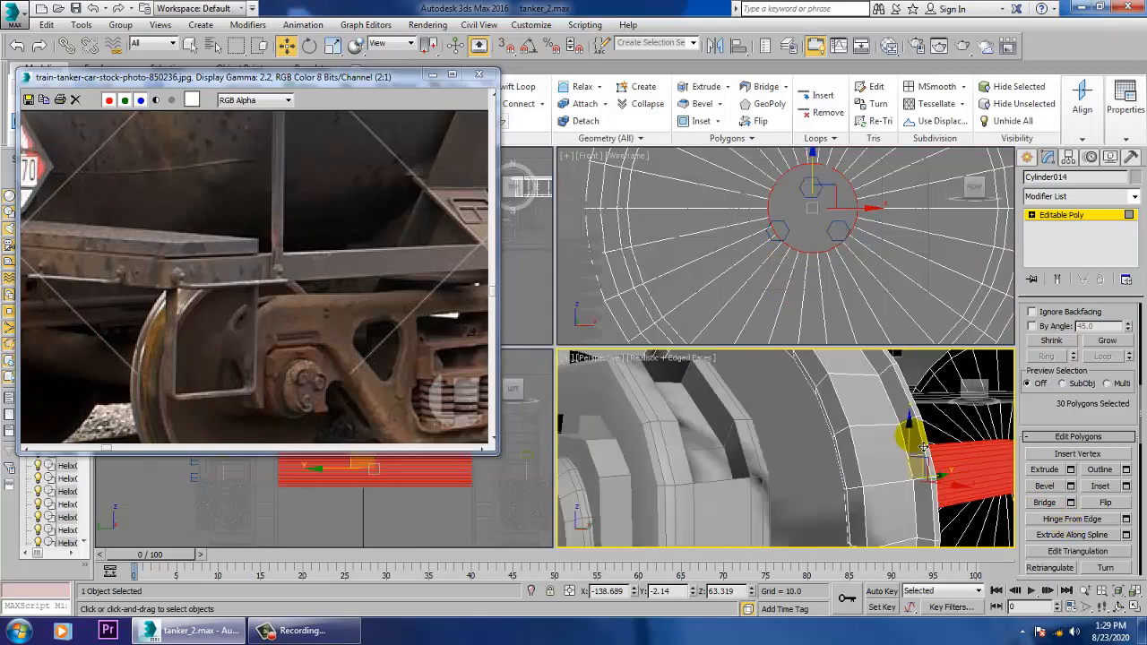
scroll(788, 461, "down", 5)
middle_click_drag(781, 463, 834, 500, "alt")
left_click(1074, 218)
- Select the end platform frame and extrude the inward-facing polygon of its side arm by 13.624
key("alt+w")
middle_click_drag(824, 452, 730, 422, "alt")
left_click(876, 414)
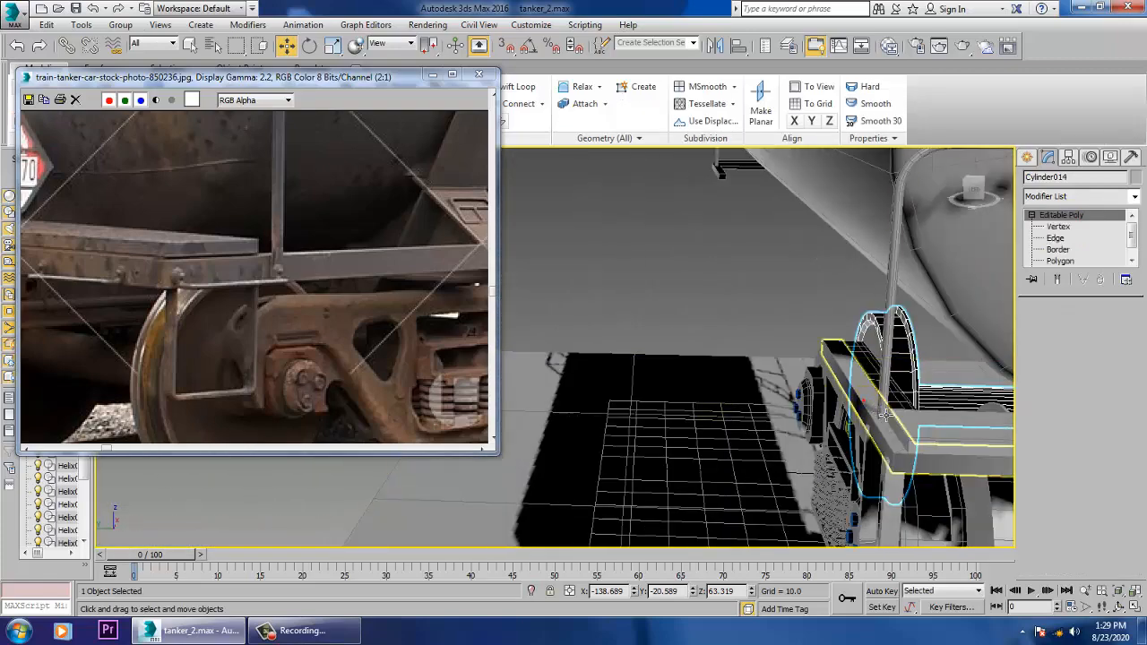
middle_click_drag(876, 416, 842, 436, "alt")
key("4")
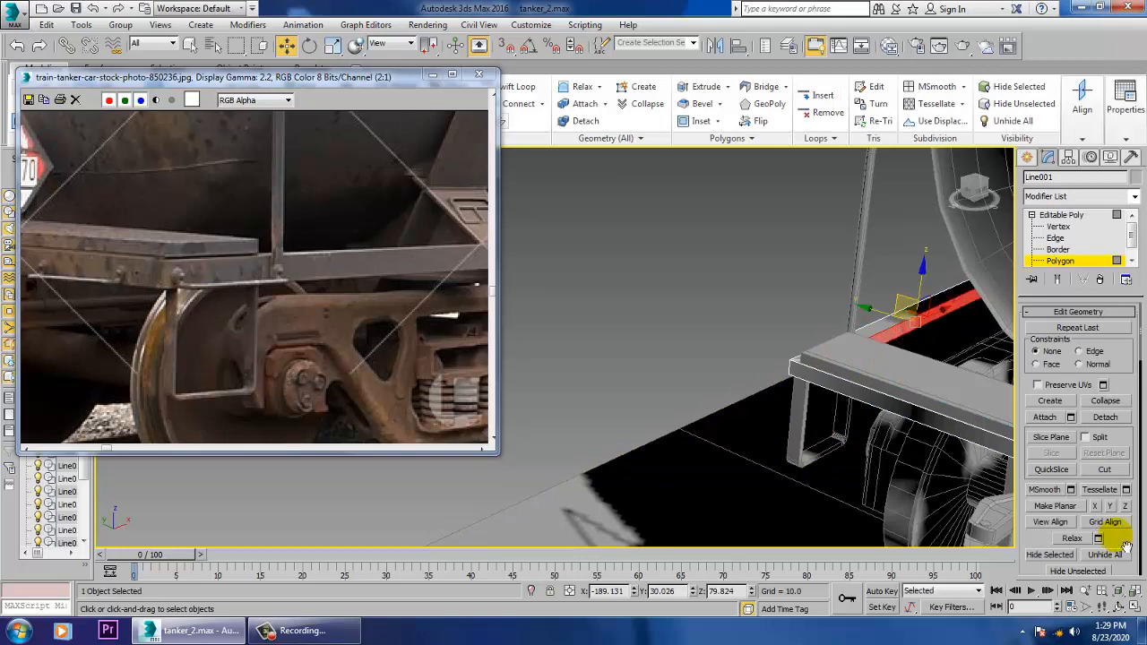
left_click_drag(1126, 545, 1129, 107)
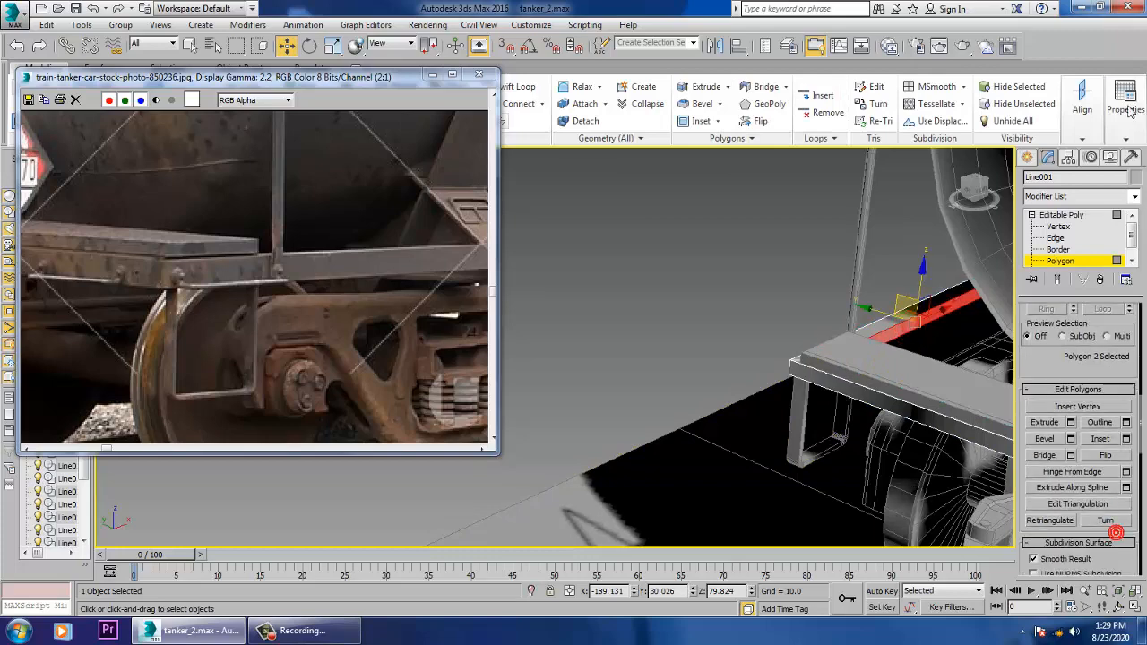
left_click(1071, 423)
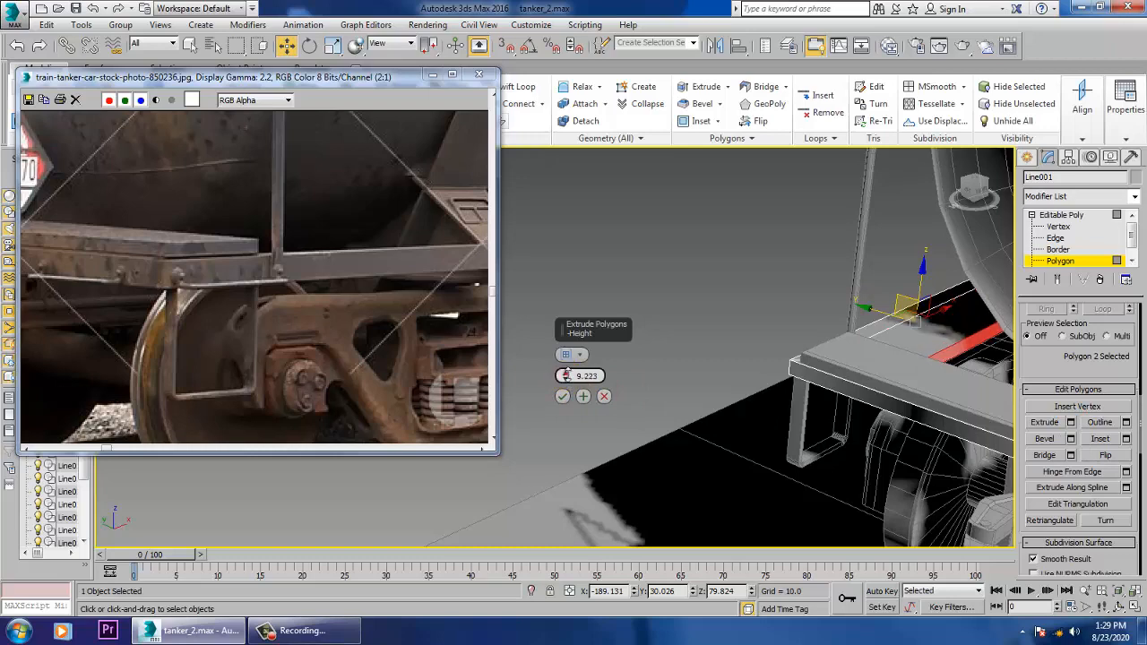
left_click_drag(566, 376, 560, 349)
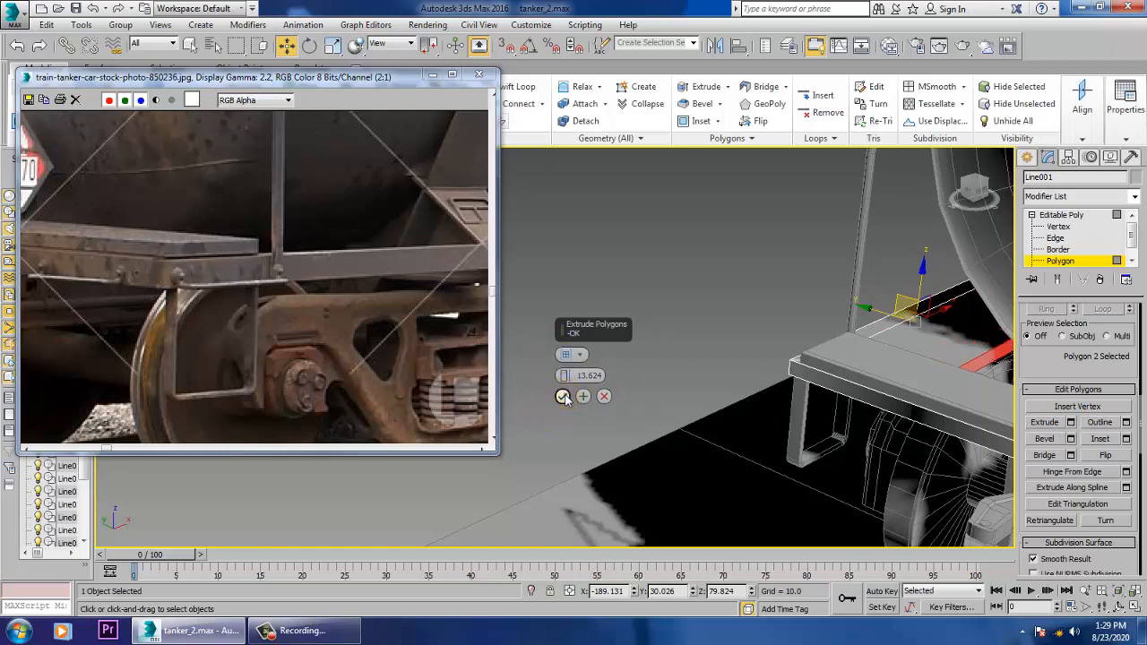
left_click(563, 397)
- Fine-position the extruded side-arm polygon along Y beneath the tank and leave polygon editing
middle_click_drag(563, 397, 578, 507, "alt")
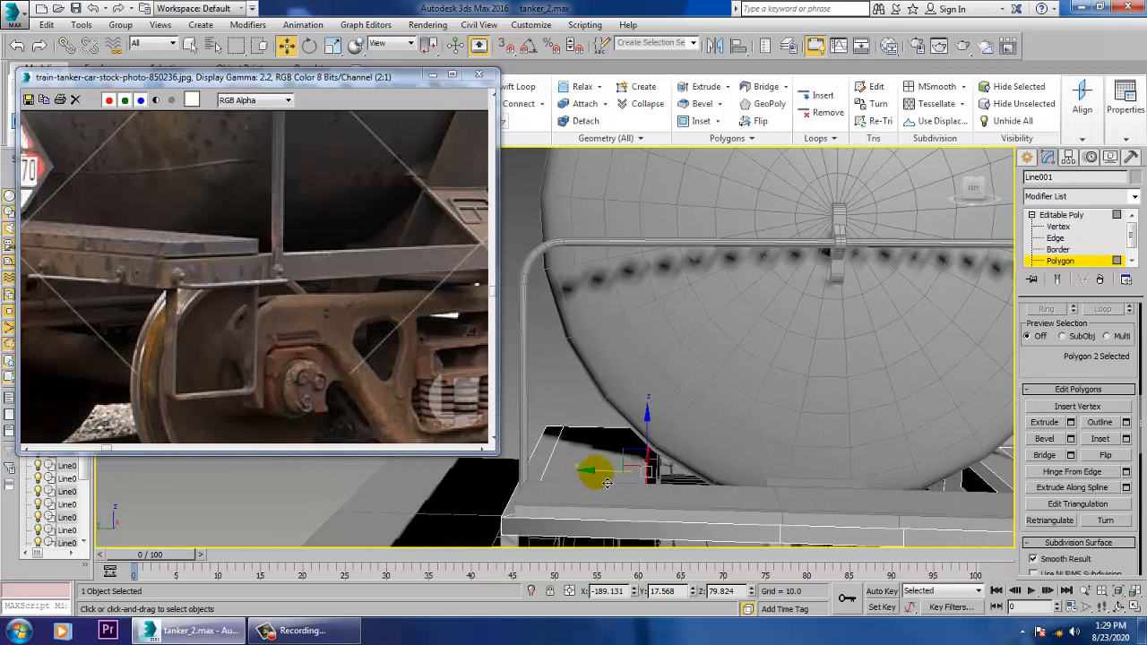
left_click_drag(607, 483, 605, 483)
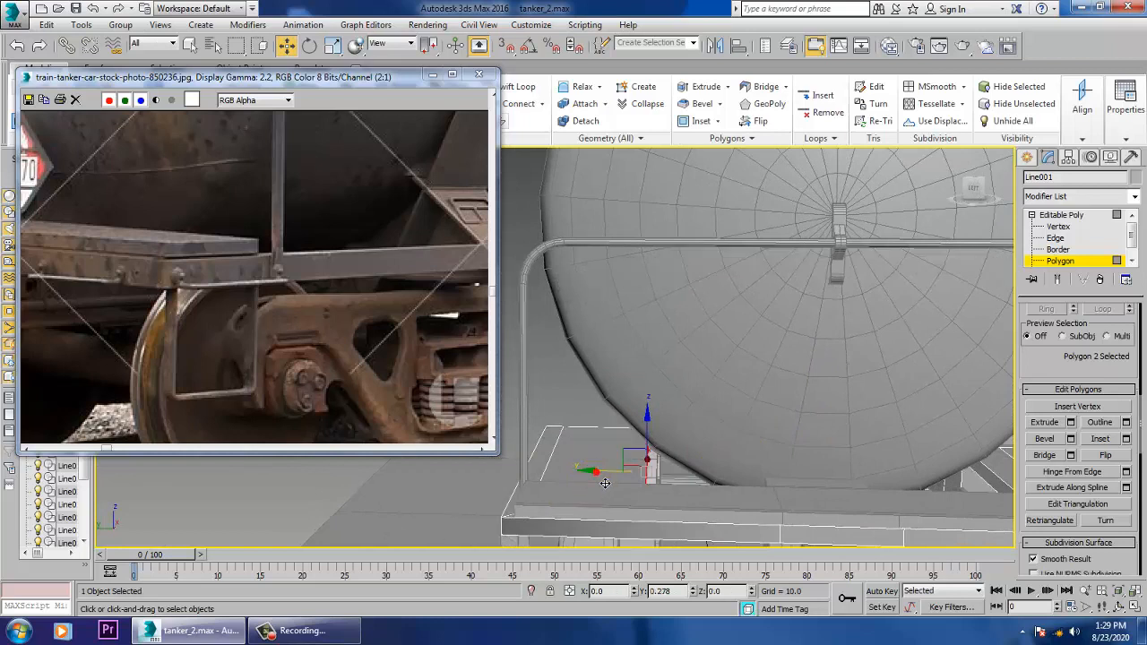
left_click(1062, 216)
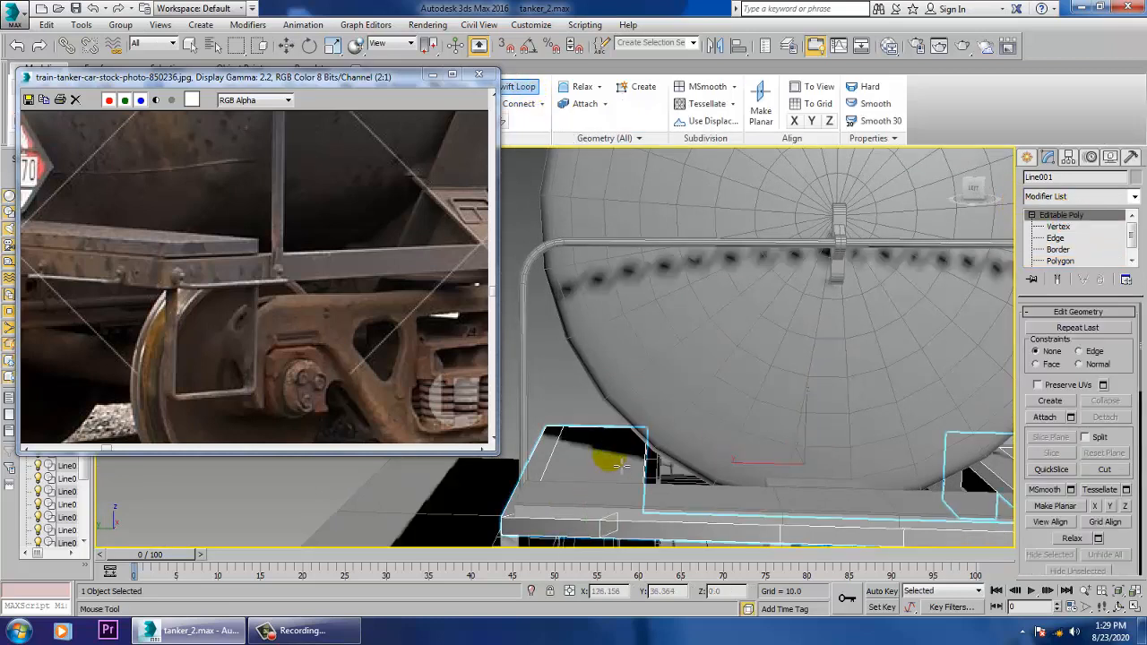
- Insert edge loops across the platform frame's side arm near its free end with Swift Loop
middle_click_drag(626, 447, 797, 391, "alt")
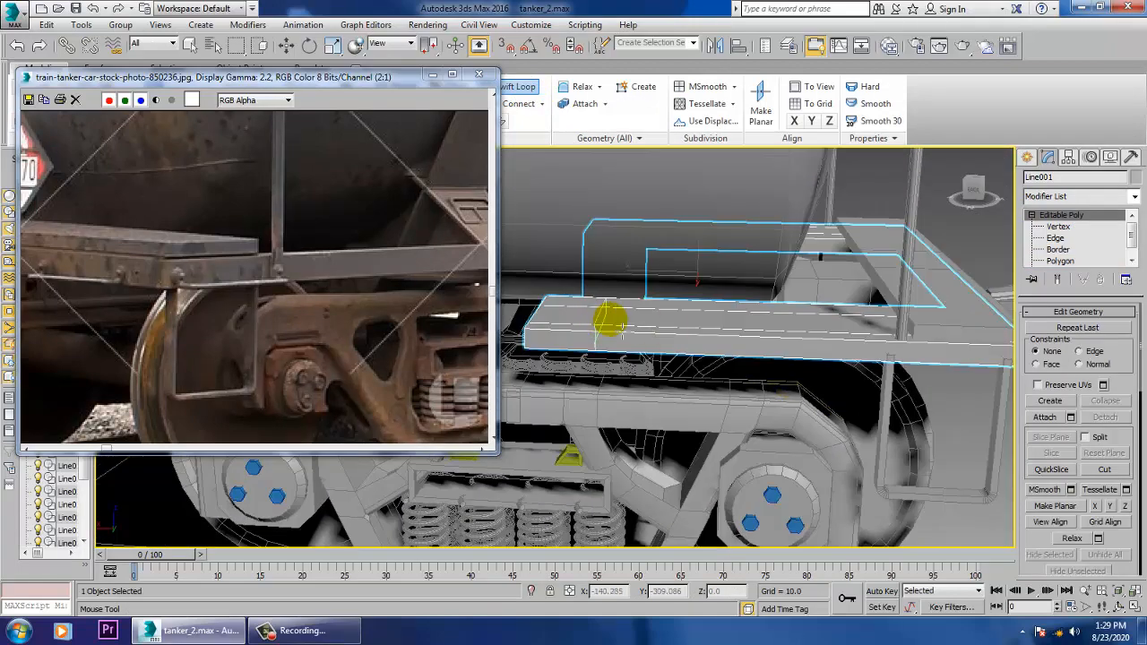
key("w")
scroll(692, 347, "up", 5)
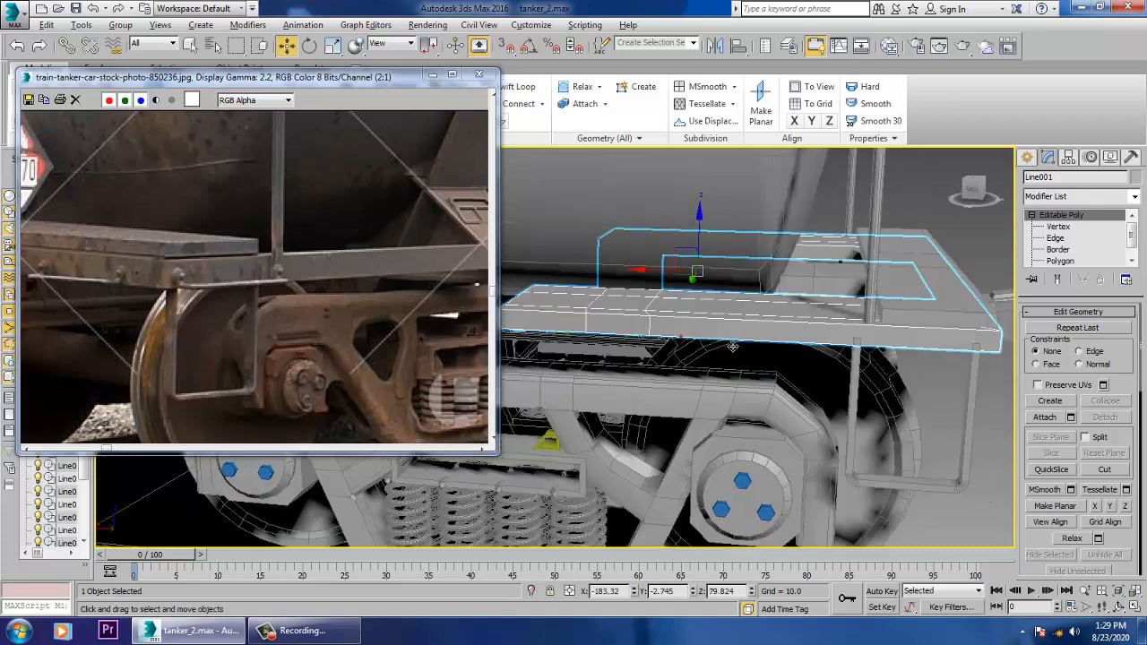
- Try to extrude an underside polygon of the platform frame's side arm downward, near the arm's free end
key("4")
middle_click_drag(692, 347, 643, 313, "alt")
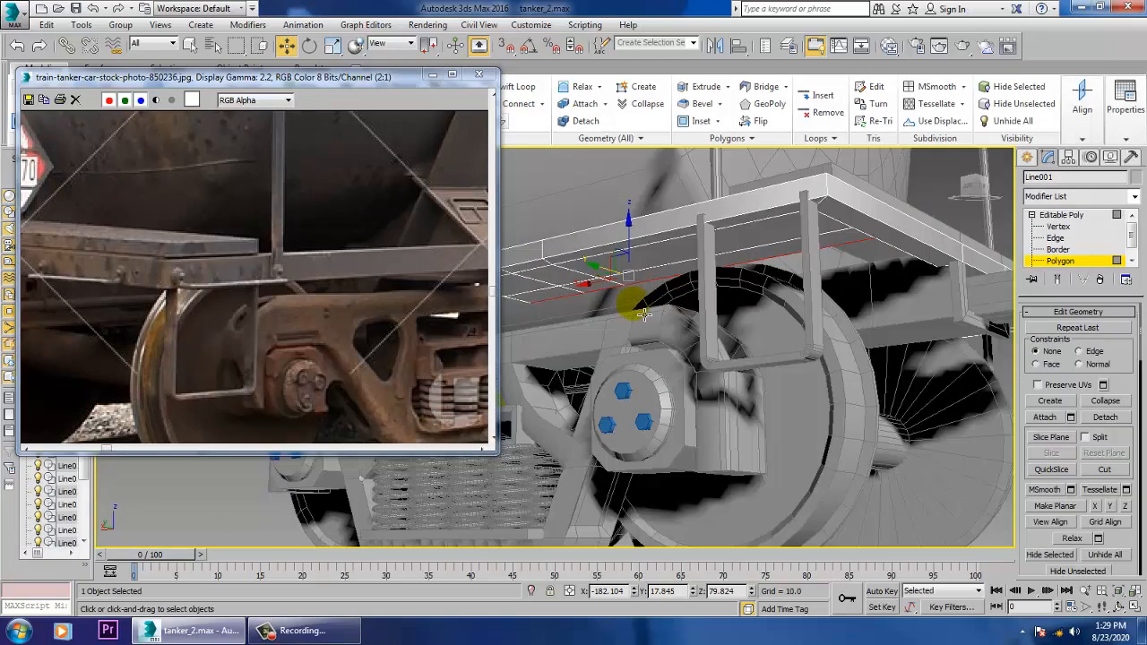
middle_click_drag(561, 284, 543, 314, "alt")
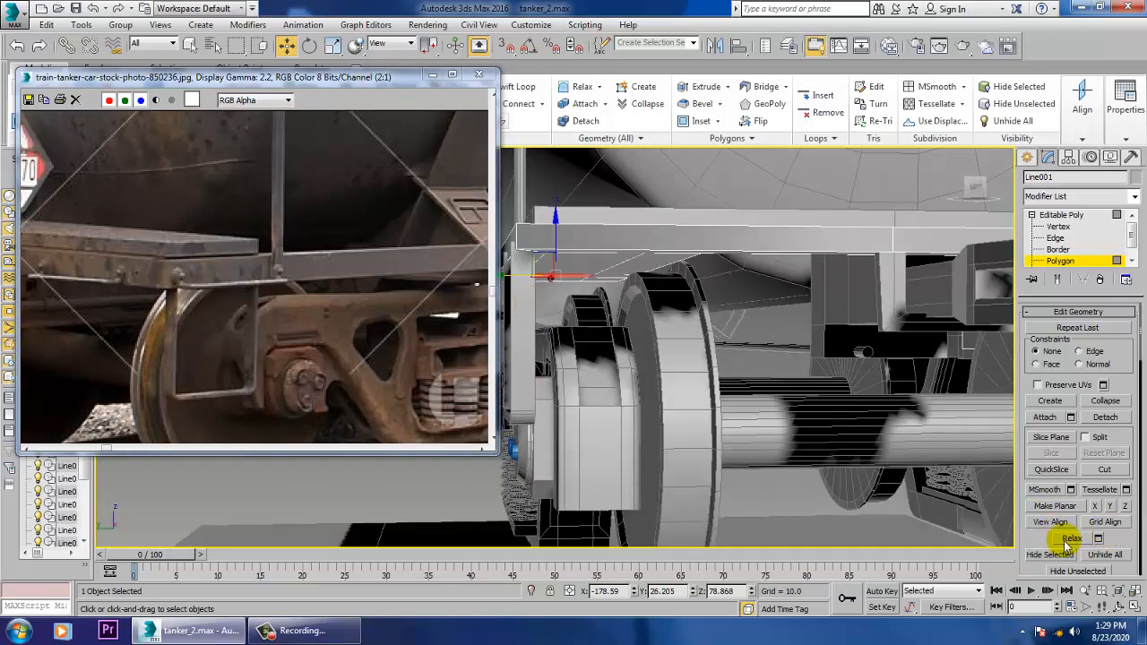
left_click_drag(1050, 543, 1044, 222)
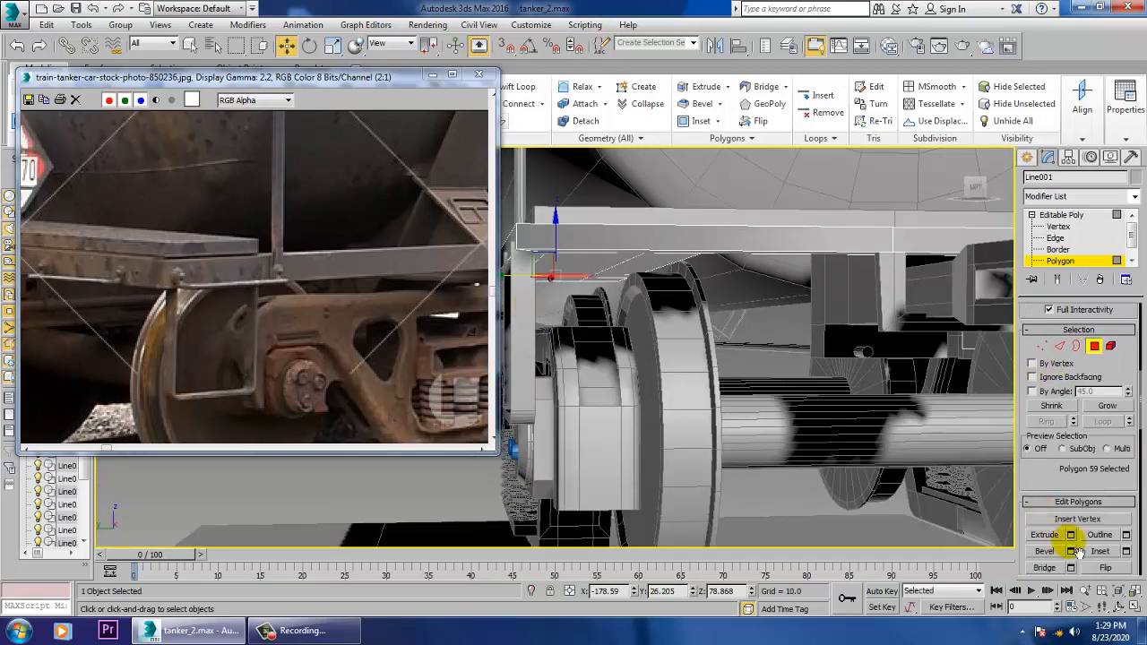
left_click(1071, 535)
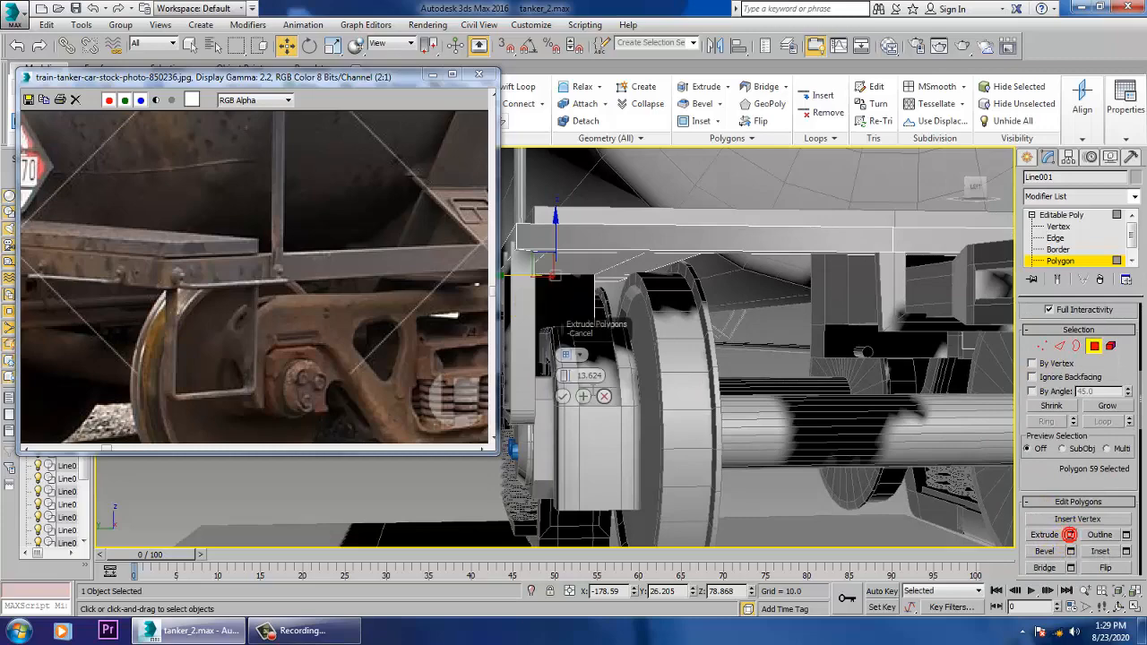
left_click(563, 397)
middle_click_drag(573, 394, 687, 417, "alt")
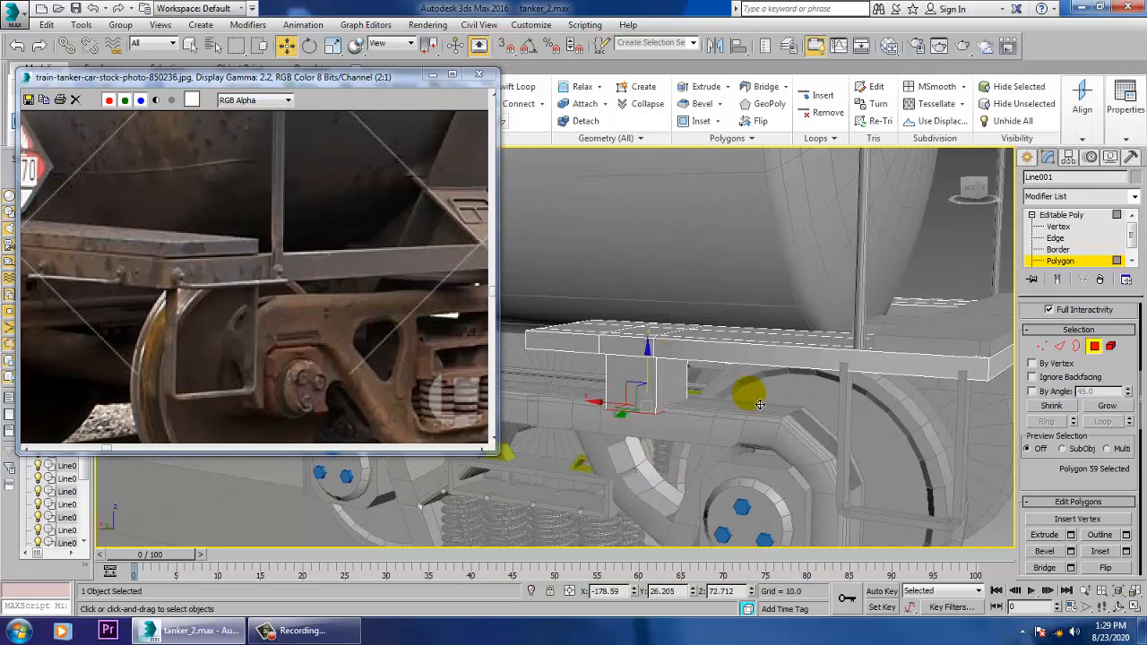
middle_click_drag(743, 384, 627, 423, "alt")
- Select edges on the side arm for adjustment, and undo back to before the underside extrusion
key("1")
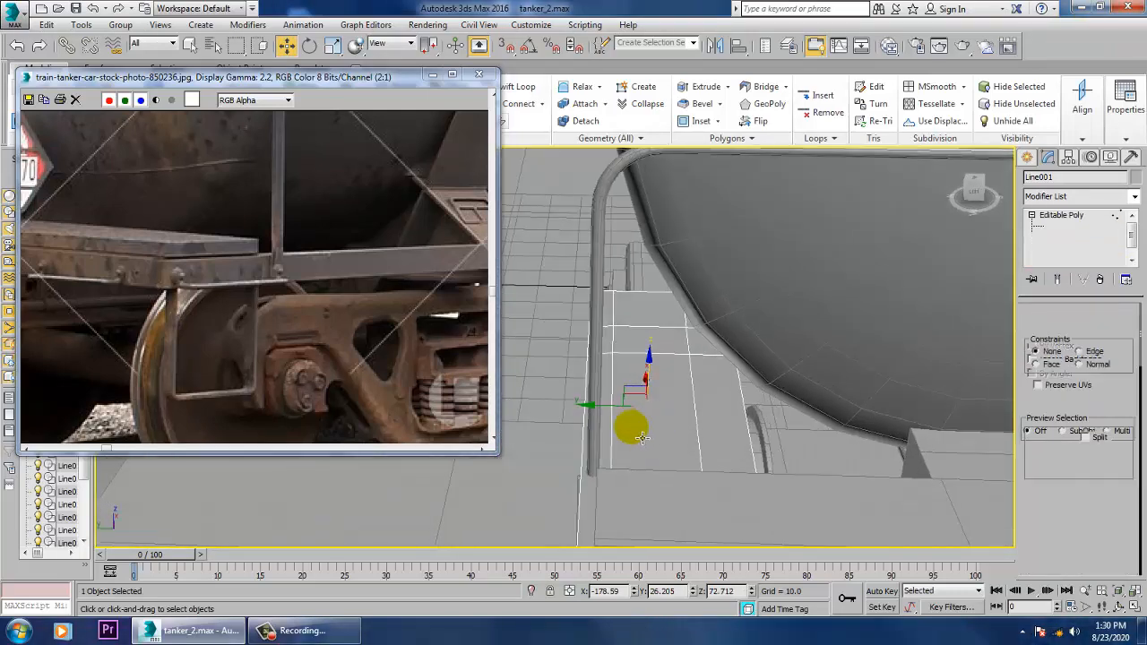
left_click(1061, 239)
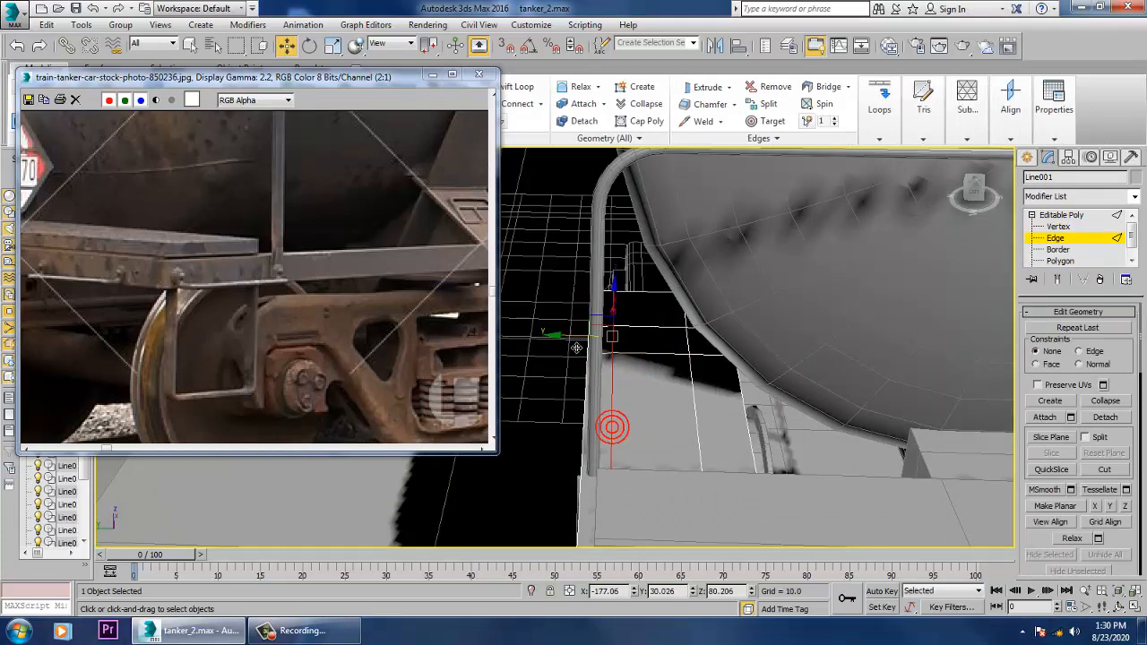
middle_click_drag(680, 381, 733, 418, "alt")
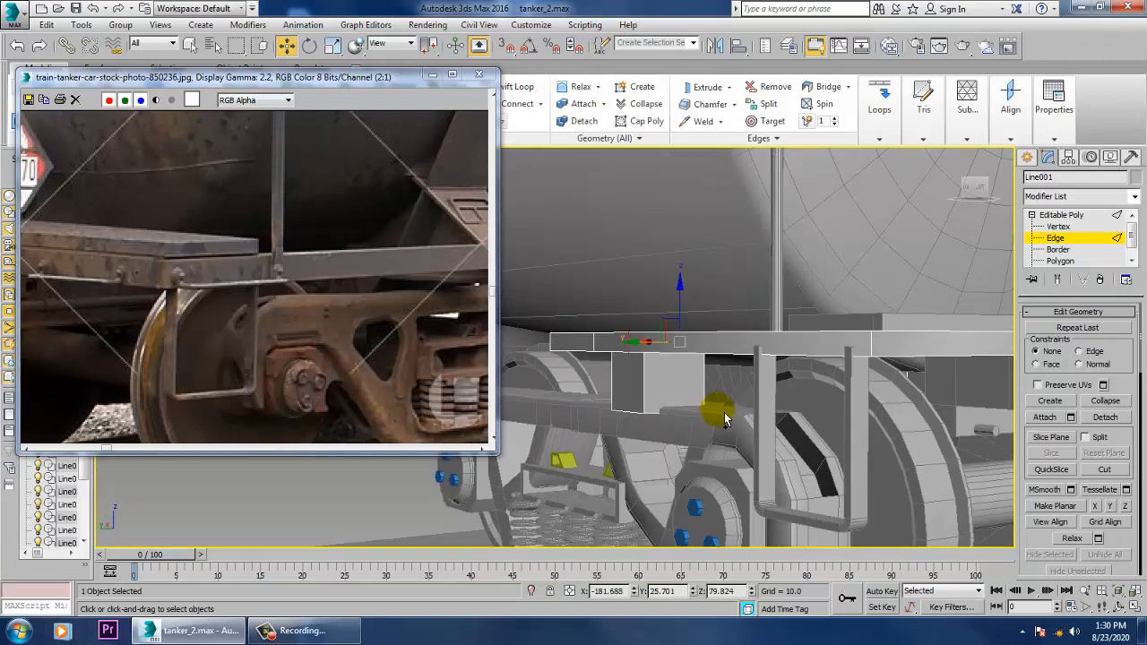
key("ctrl+z")
key("ctrl+z")
- Try to extrude the inner underside polygon of the side arm downward, and undo the extrusion
key("4")
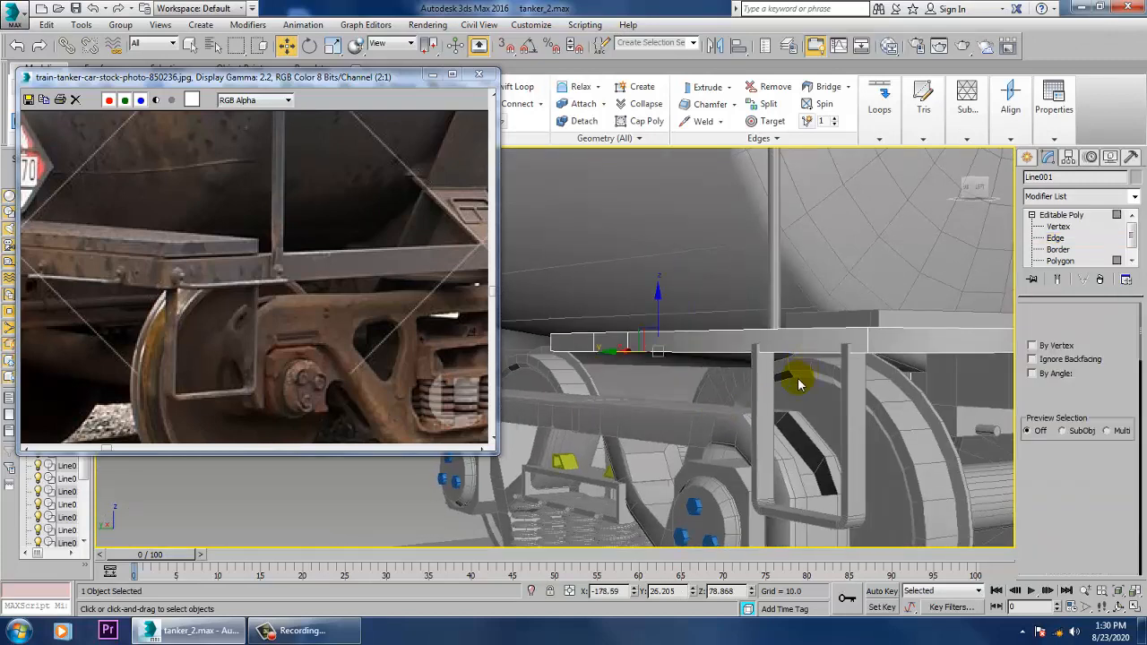
middle_click_drag(796, 381, 675, 381, "alt")
scroll(675, 381, "up", 2)
left_click_drag(721, 353, 737, 361)
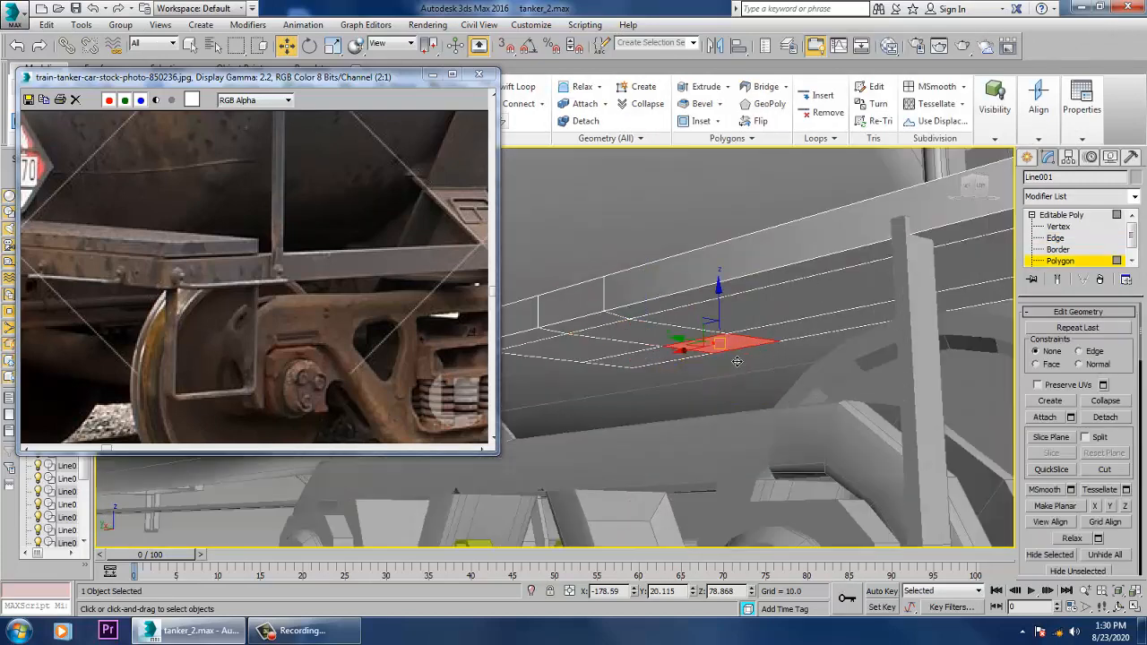
left_click_drag(1137, 548, 1137, 311)
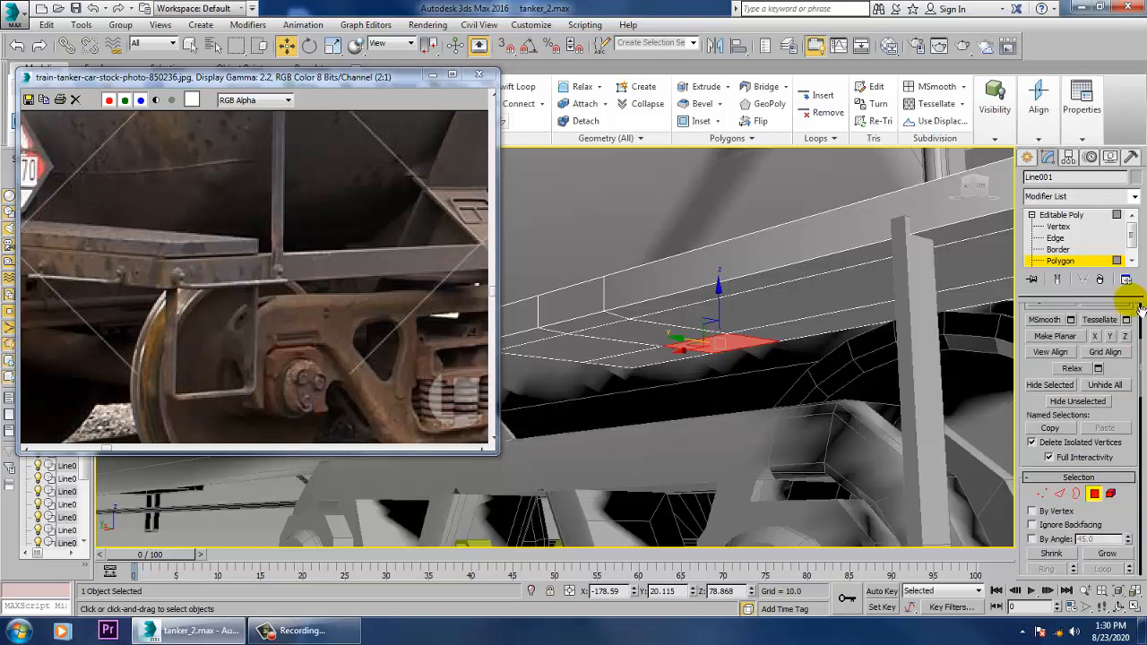
left_click_drag(1112, 574, 1113, 427)
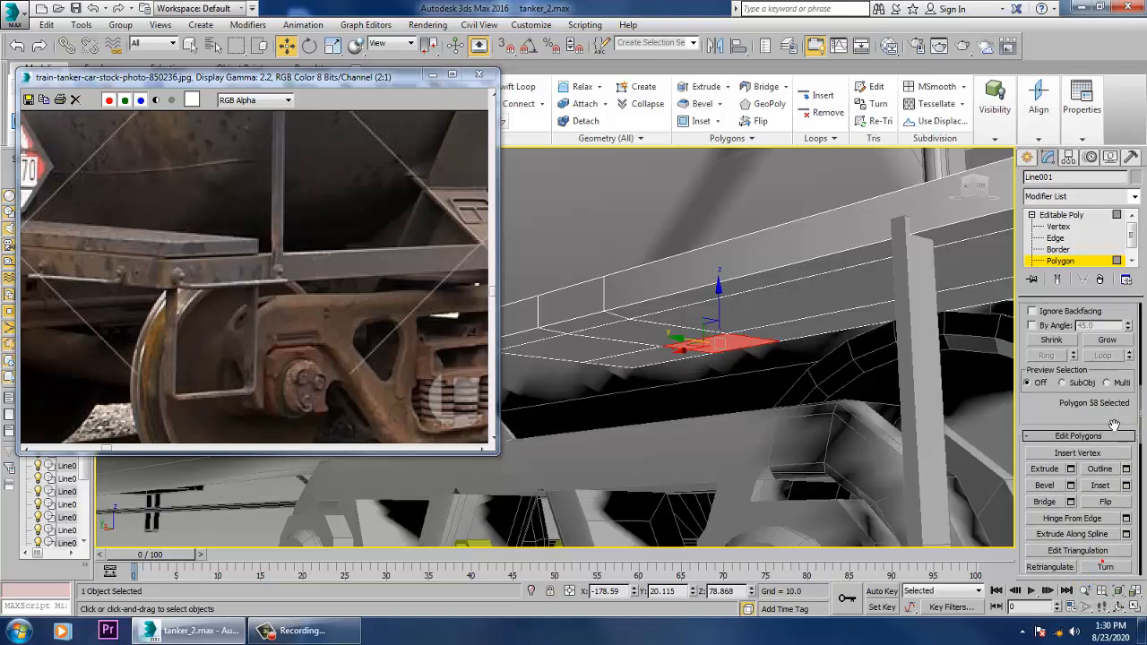
left_click(1071, 468)
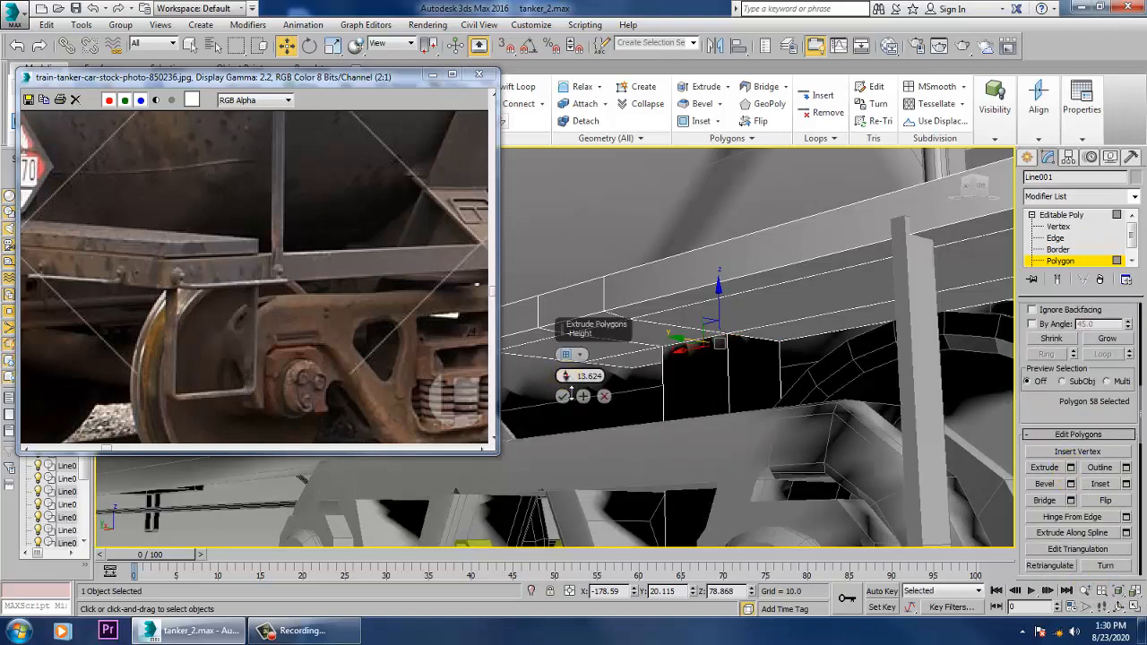
left_click(562, 396)
middle_click_drag(563, 398, 664, 452, "alt")
key("ctrl+z")
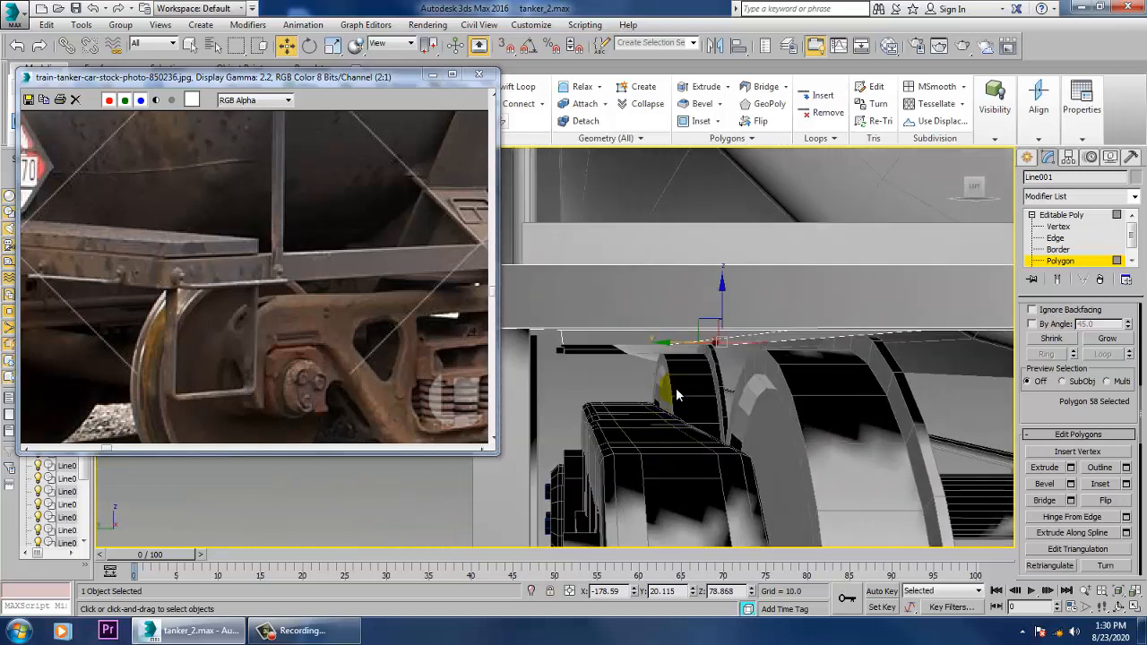
- Insert another edge loop across the underside of the platform frame's side arm with Swift Loop
middle_click_drag(687, 381, 686, 352, "alt")
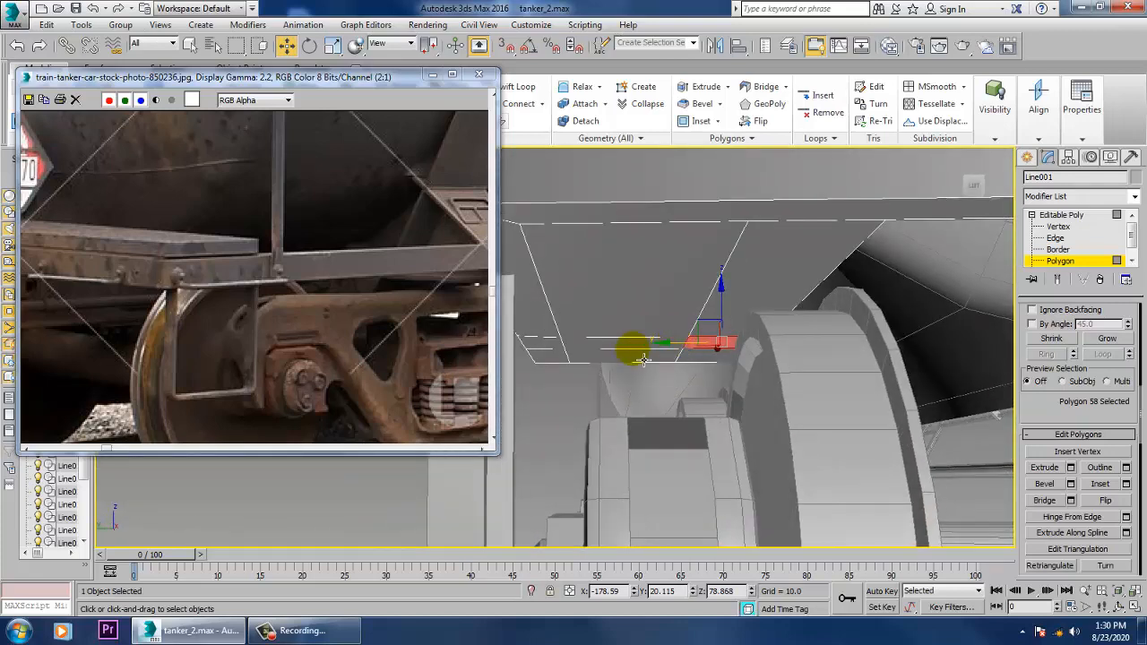
left_click(516, 87)
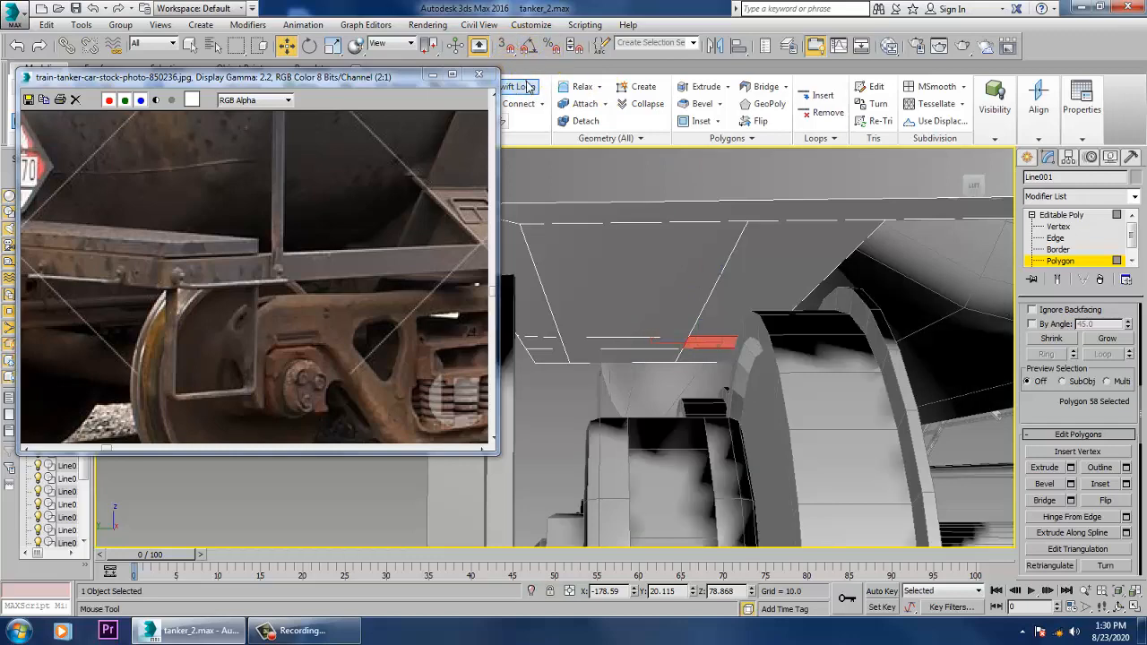
left_click(624, 356)
middle_click_drag(623, 356, 633, 360, "alt")
right_click(633, 360)
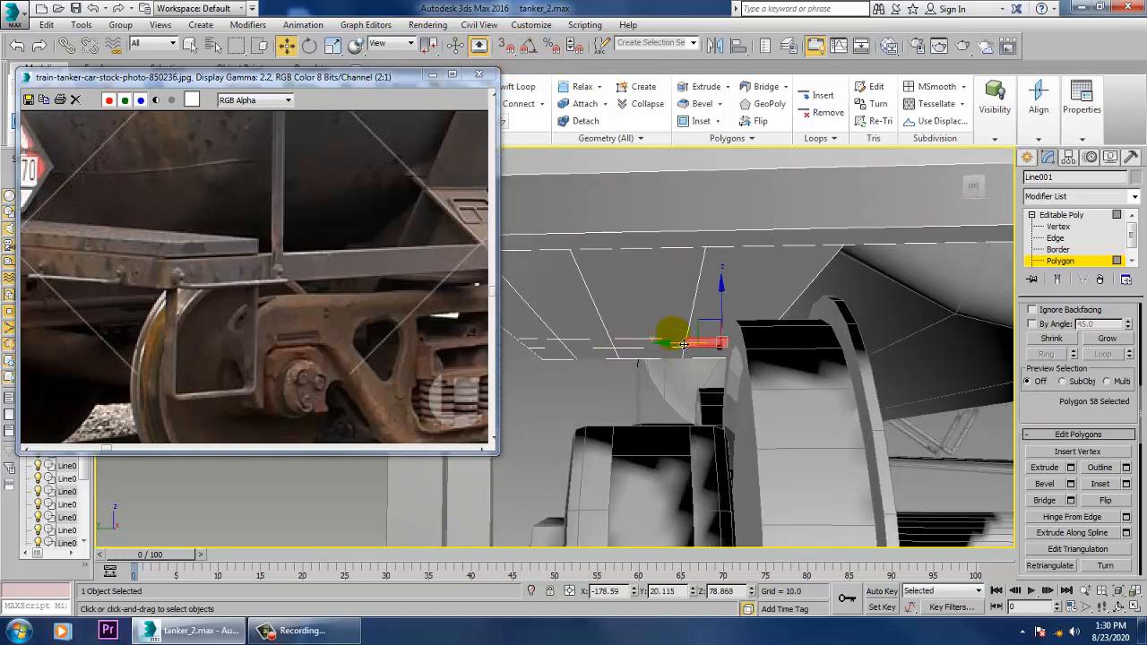
- Select the underside polygon beside the new loop on the side arm and extrude it downward by 5.857
key("6")
key("4")
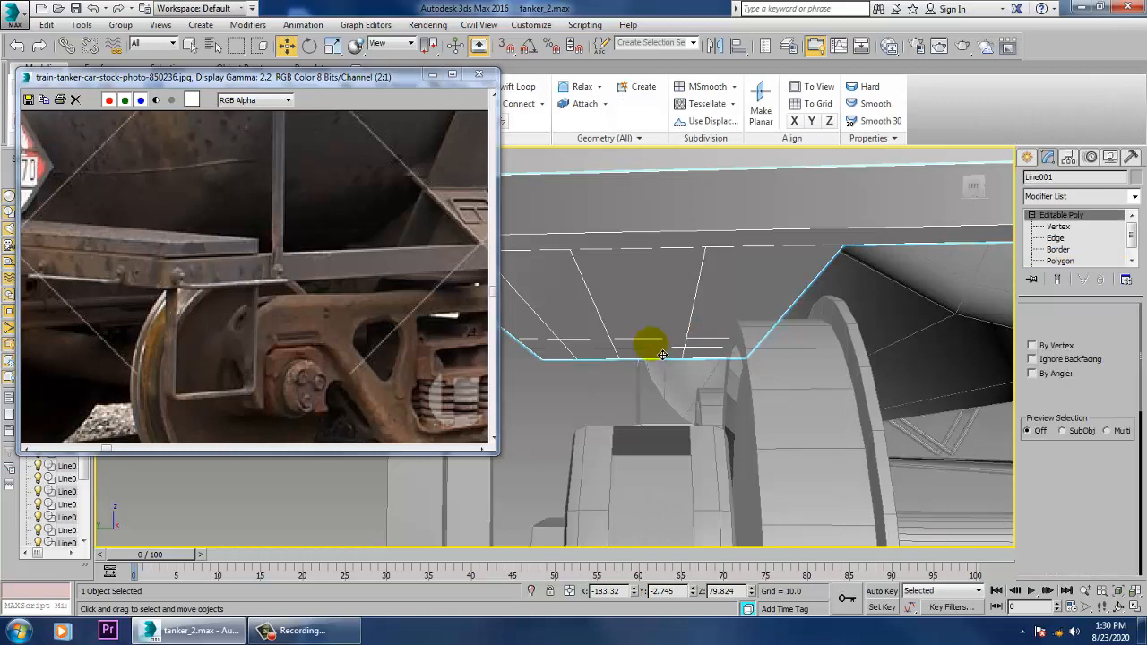
left_click(661, 354)
middle_click_drag(661, 355, 721, 348, "alt")
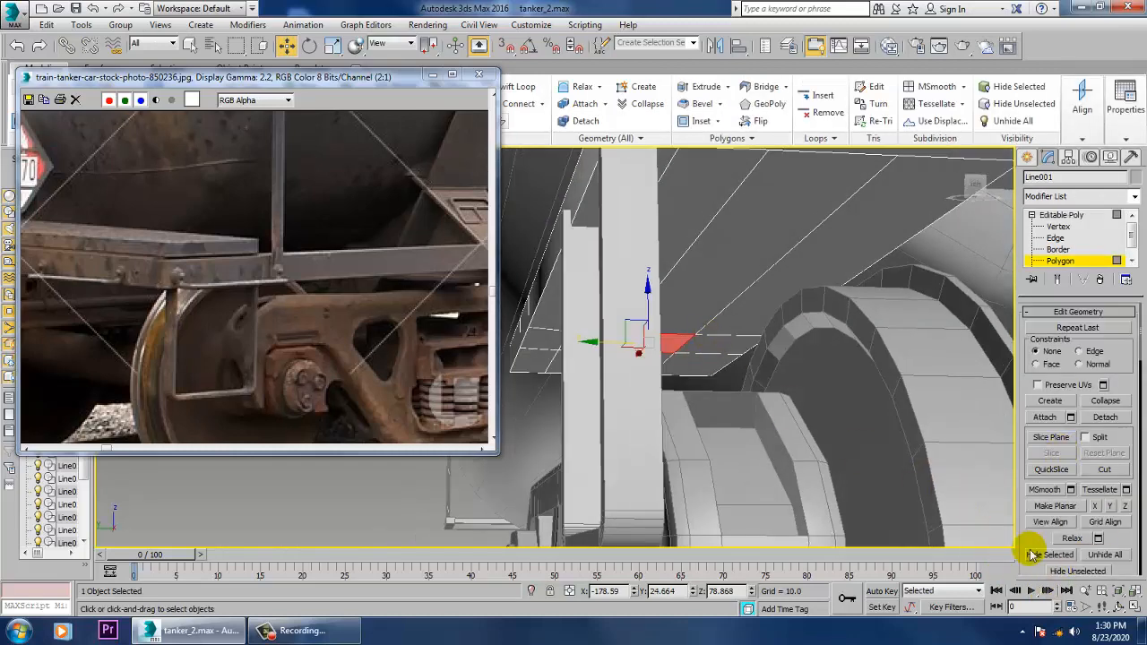
scroll(1088, 487, "up", 5)
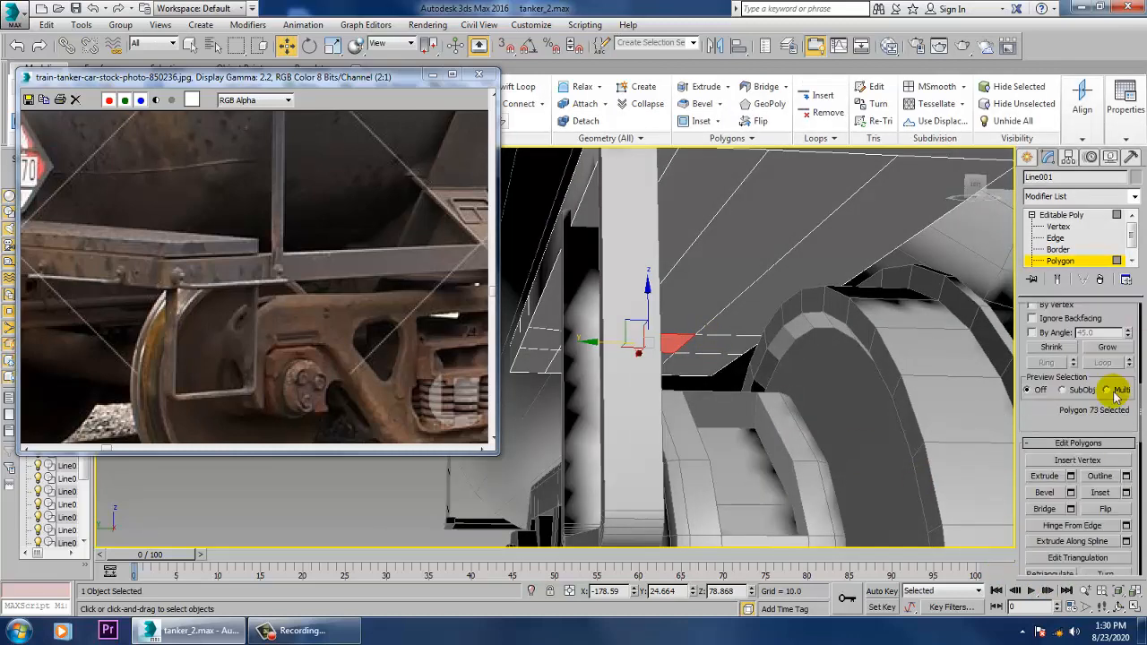
left_click(1071, 477)
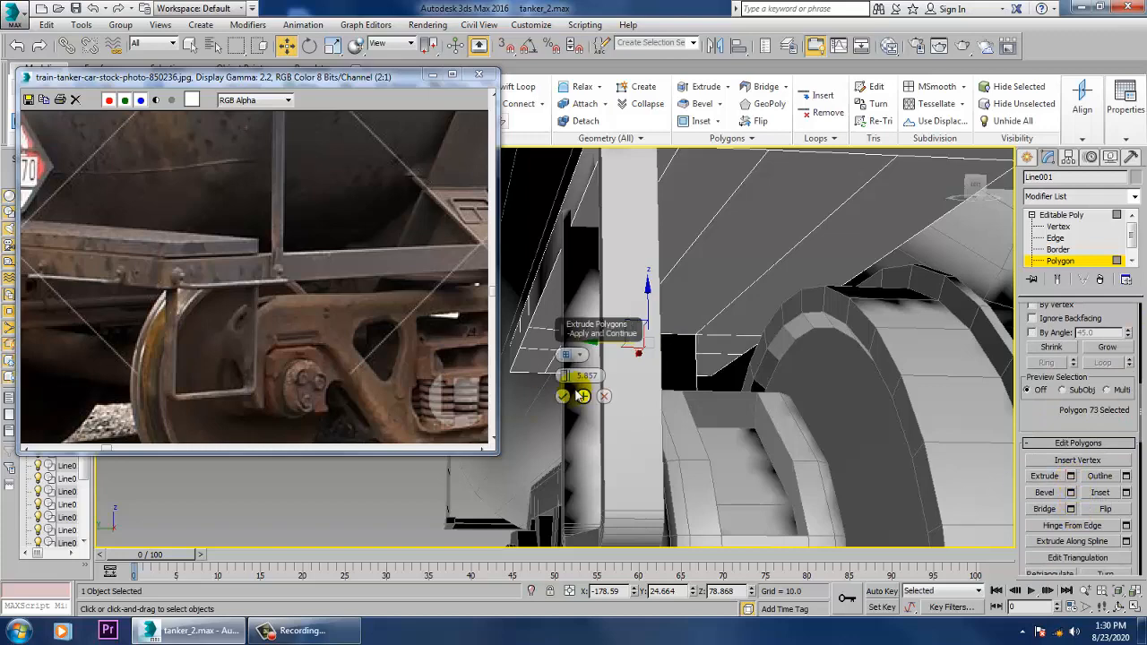
left_click(563, 397)
middle_click_drag(565, 408, 770, 389, "alt")
- Leave polygon editing and region-select all the truck parts beneath the near end of the tank
scroll(678, 388, "down", 8)
scroll(826, 422, "down", 5)
scroll(722, 396, "up", 4)
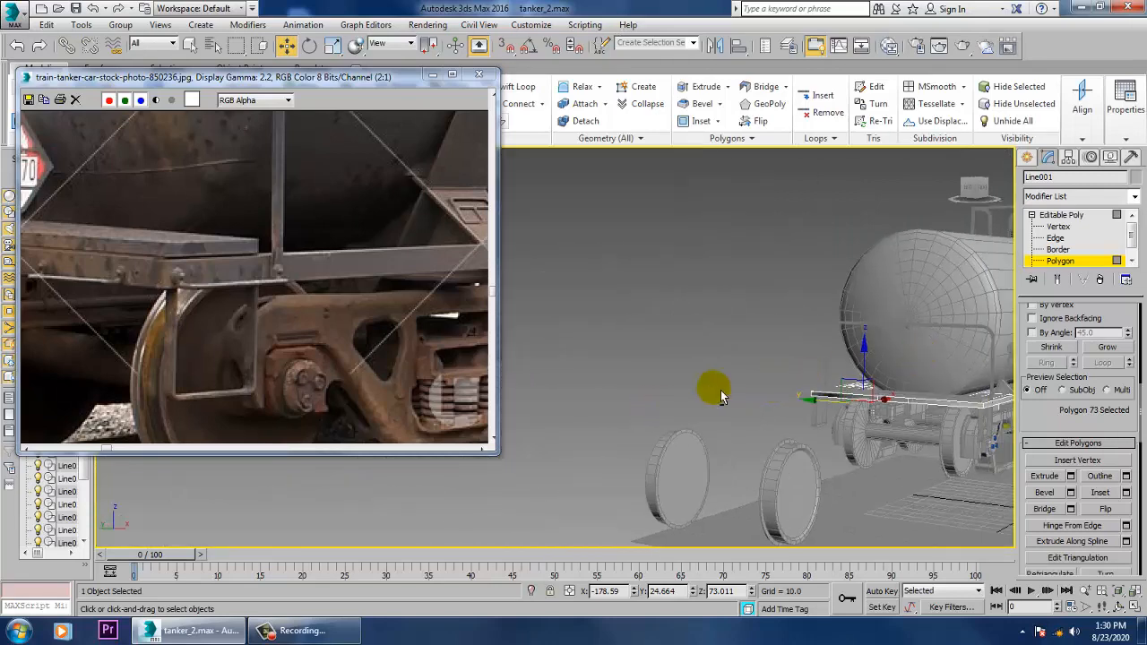
middle_click_drag(885, 459, 793, 441, "alt")
scroll(394, 347, "down", 2)
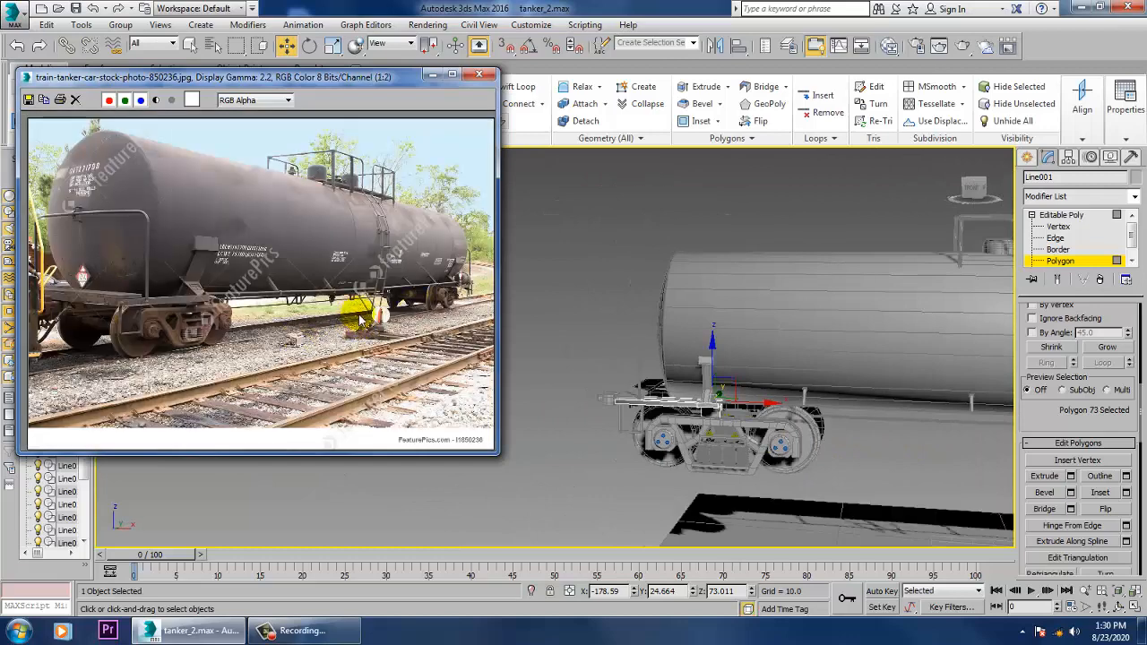
scroll(773, 431, "down", 8)
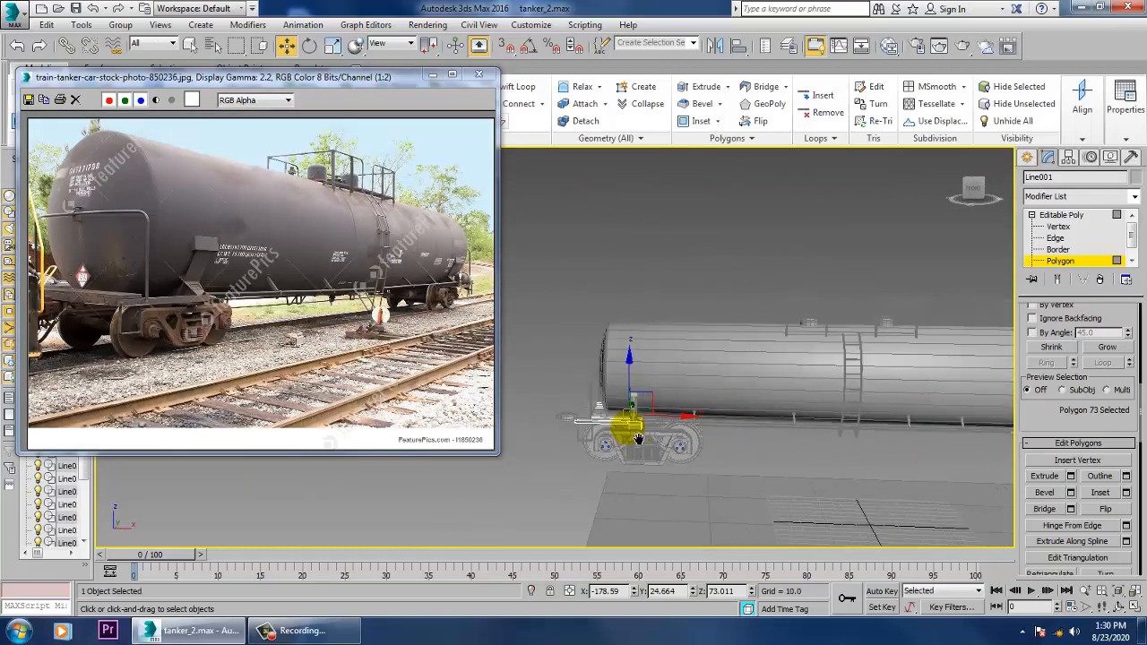
middle_click_drag(655, 434, 883, 454)
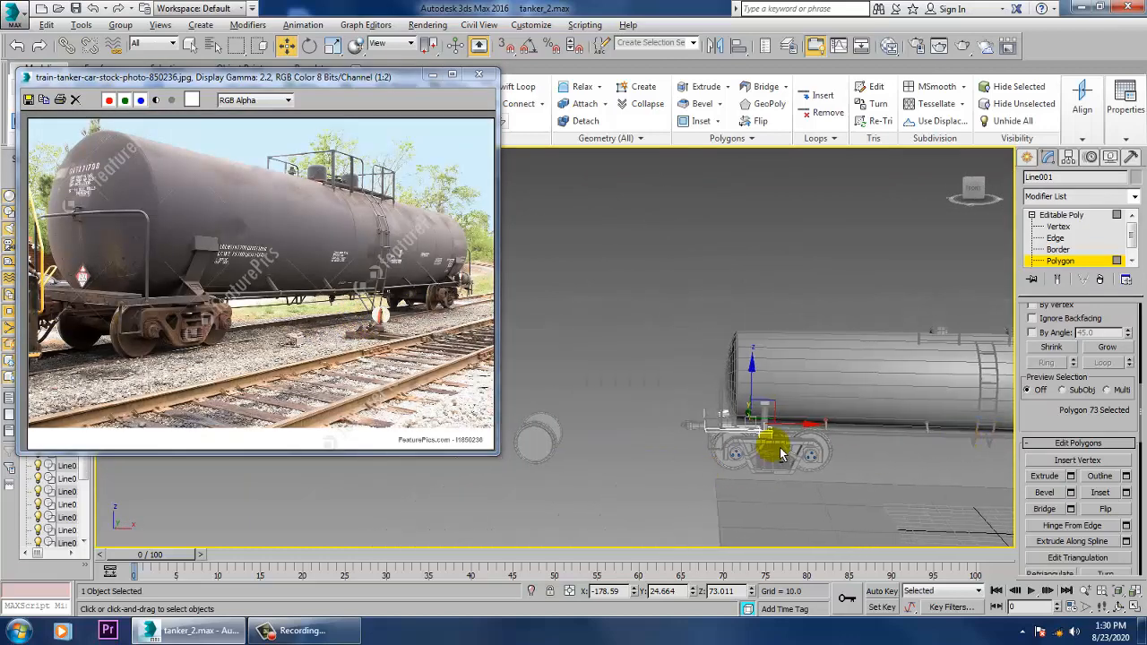
middle_click_drag(780, 454, 766, 463, "alt")
left_click_drag(885, 439, 883, 438)
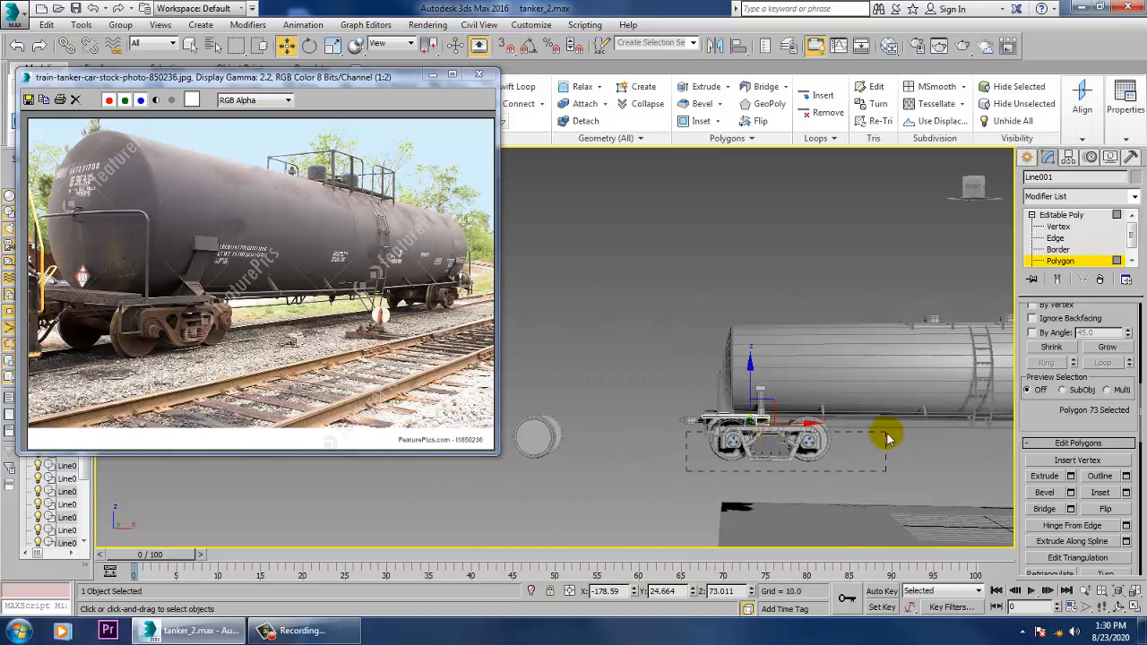
middle_click_drag(884, 437, 765, 429, "alt")
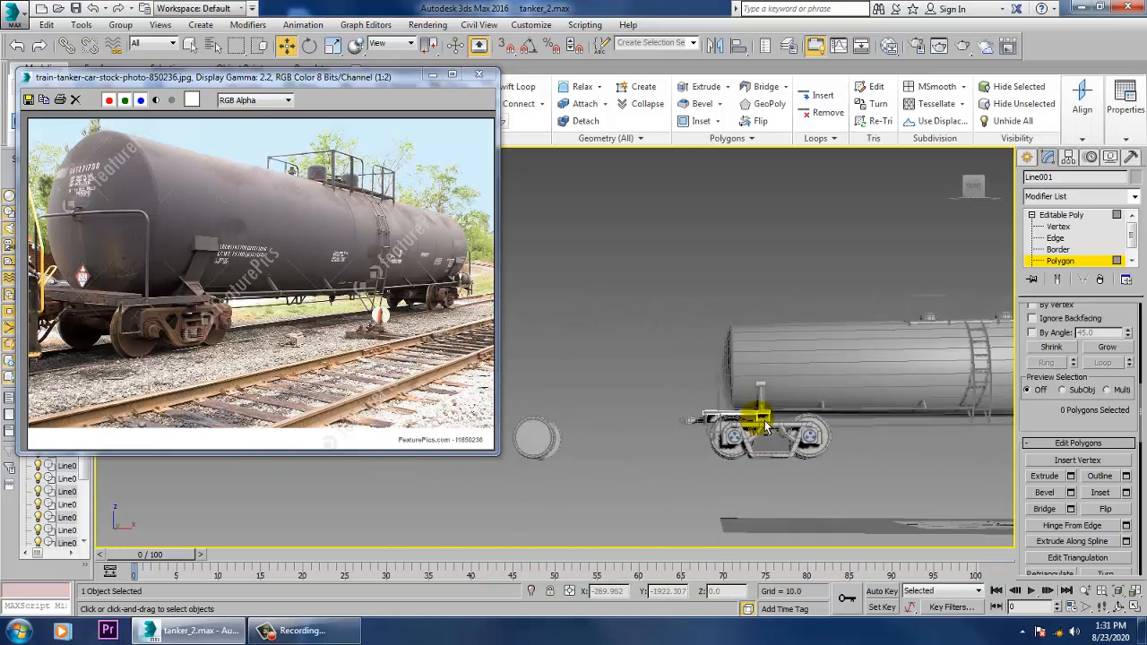
left_click(1067, 216)
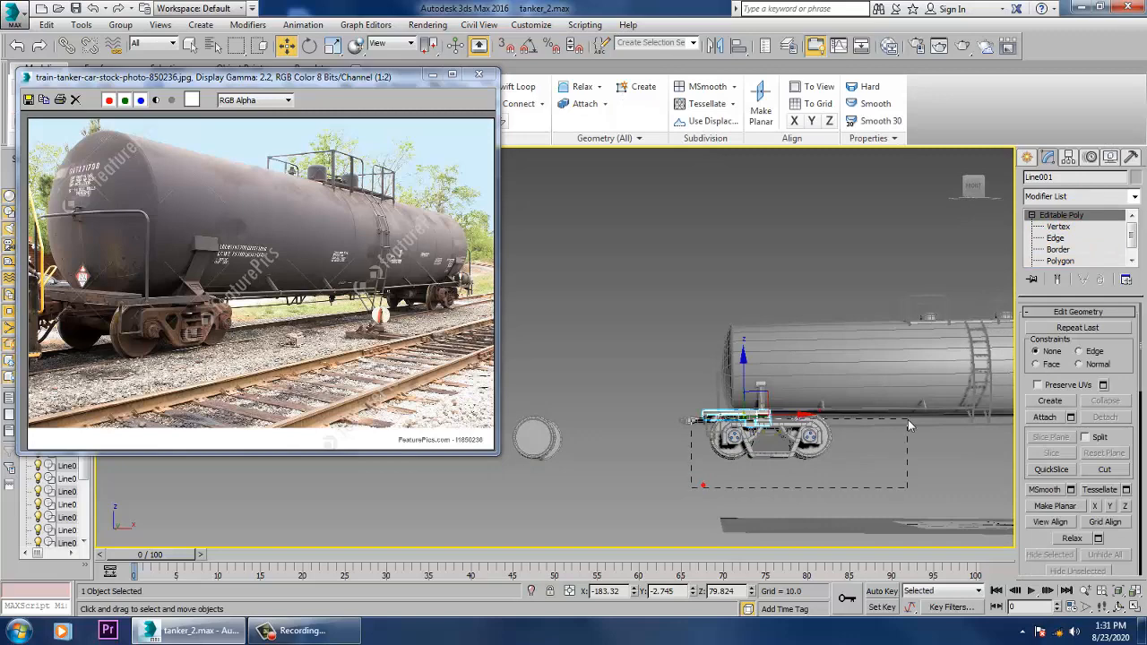
left_click_drag(908, 420, 905, 419)
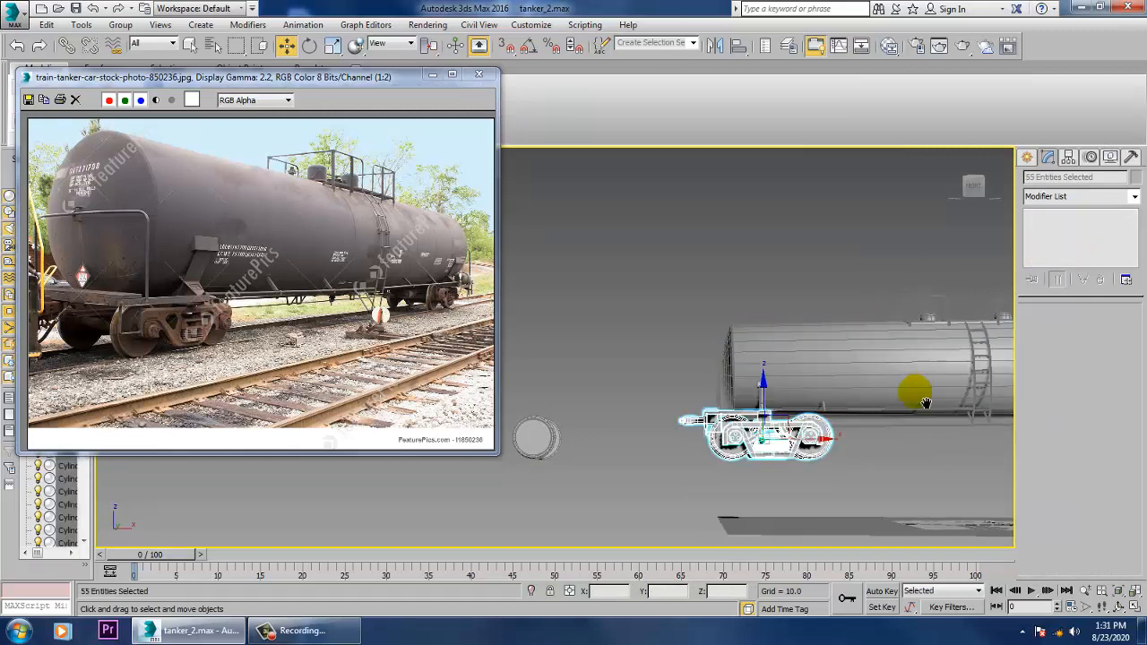
- Remove the end platform and coupler parts from the selection, keeping the truck parts selected
scroll(829, 414, "up", 3)
middle_click_drag(926, 403, 806, 435)
scroll(674, 464, "up", 5)
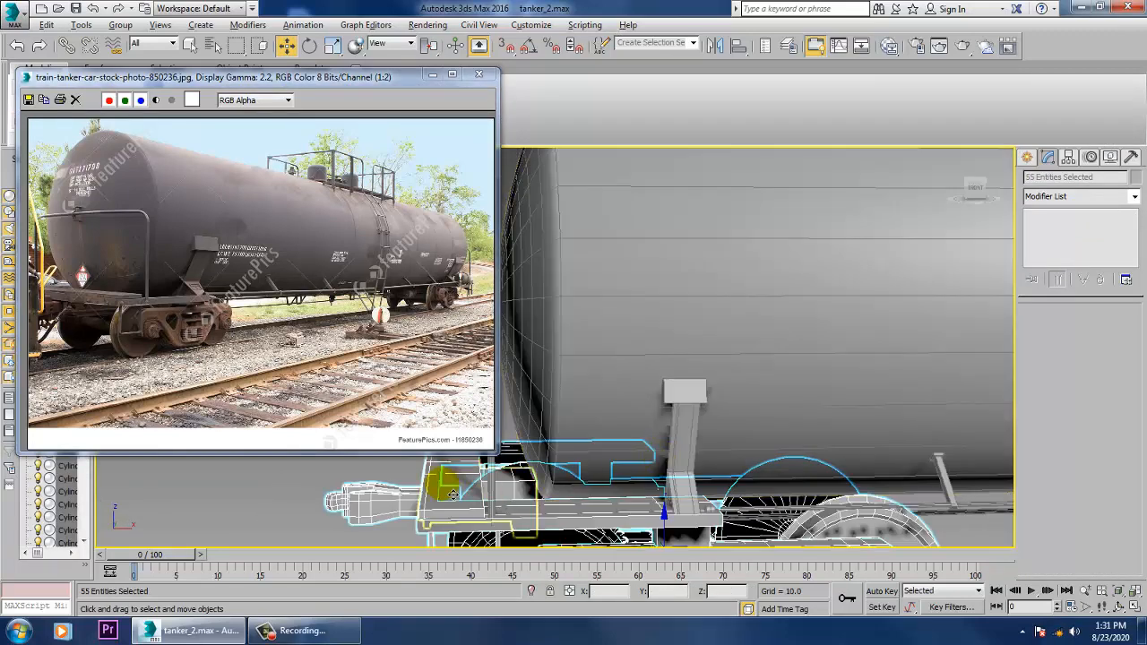
middle_click_drag(453, 495, 587, 548, "alt")
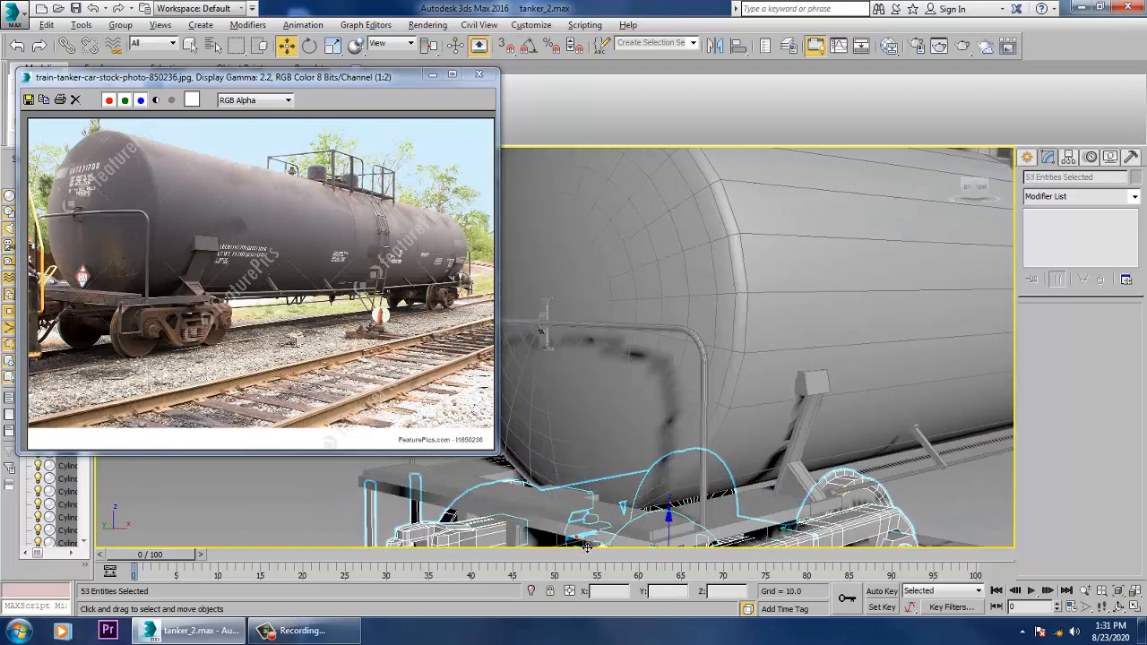
scroll(717, 487, "down", 4)
middle_click_drag(720, 487, 574, 421, "alt")
scroll(658, 394, "down", 5)
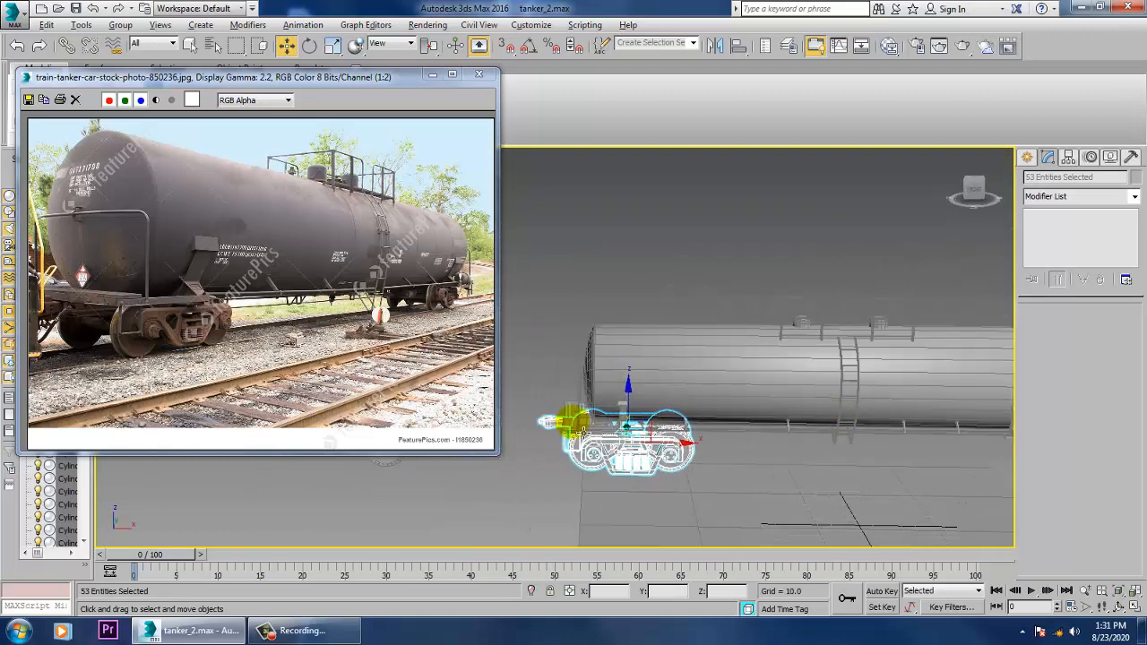
middle_click_drag(748, 453, 665, 442, "alt")
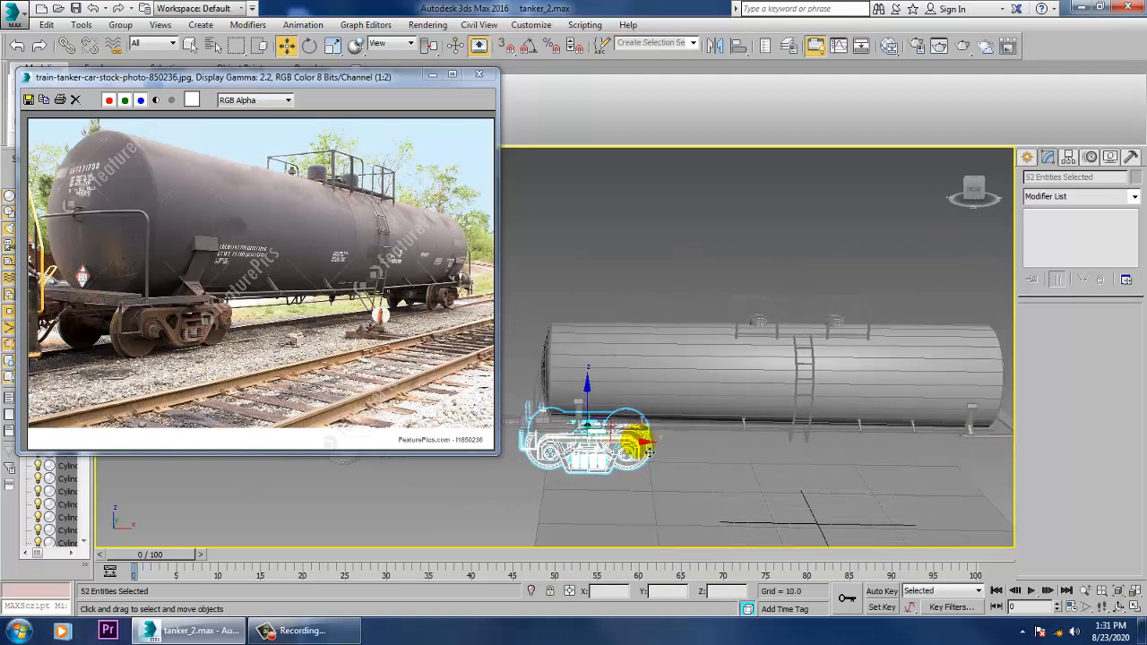
- Copy the selected truck parts along the X axis to beneath the opposite end of the tank
left_click_drag(650, 453, 799, 453)
key("ctrl+z")
middle_click_drag(758, 455, 730, 436, "alt")
scroll(717, 439, "down", 6)
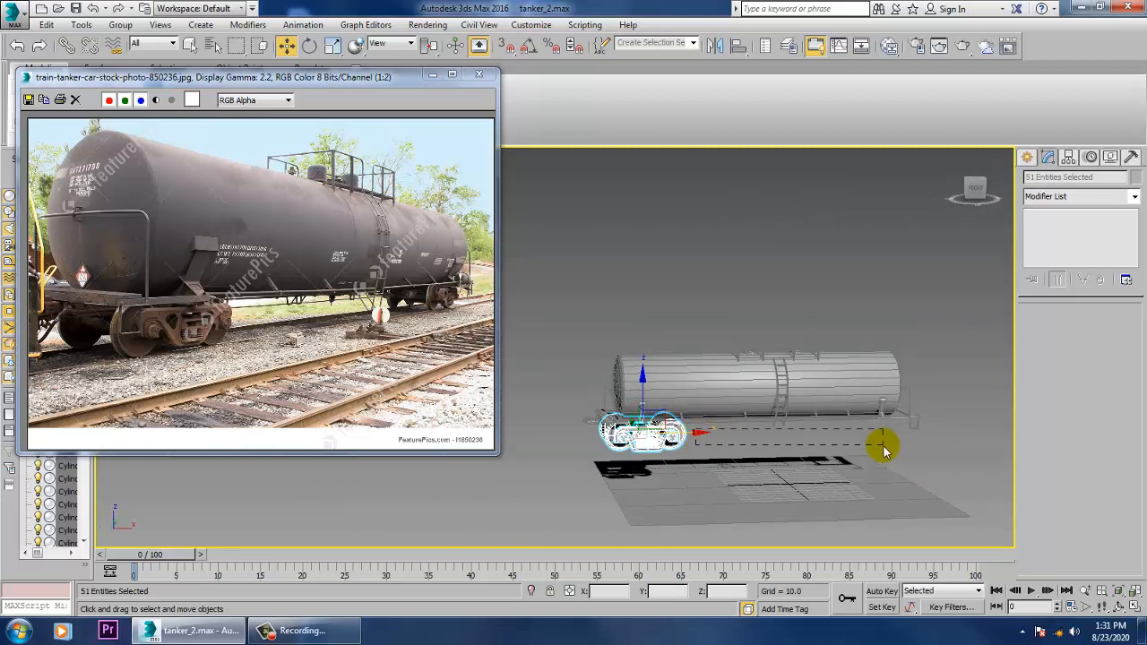
left_click_drag(882, 448, 695, 442)
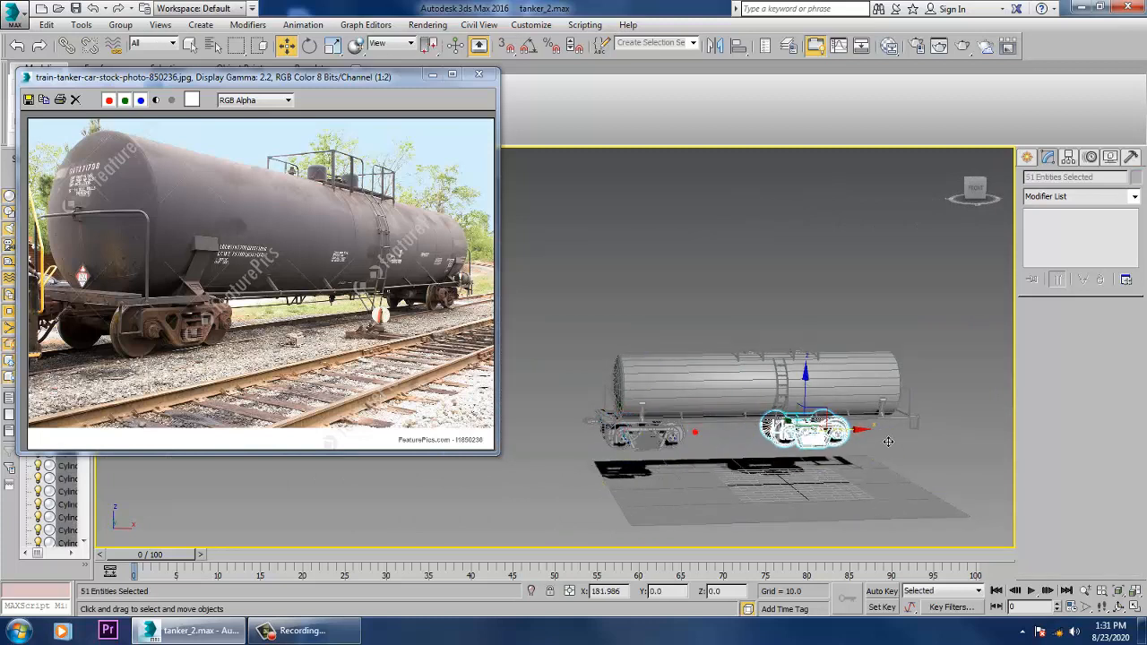
left_click_drag(888, 441, 923, 441)
left_click(575, 375)
- Delete the stray U-shaped step line beside the inner wheel of the copied truck
scroll(794, 431, "up", 10)
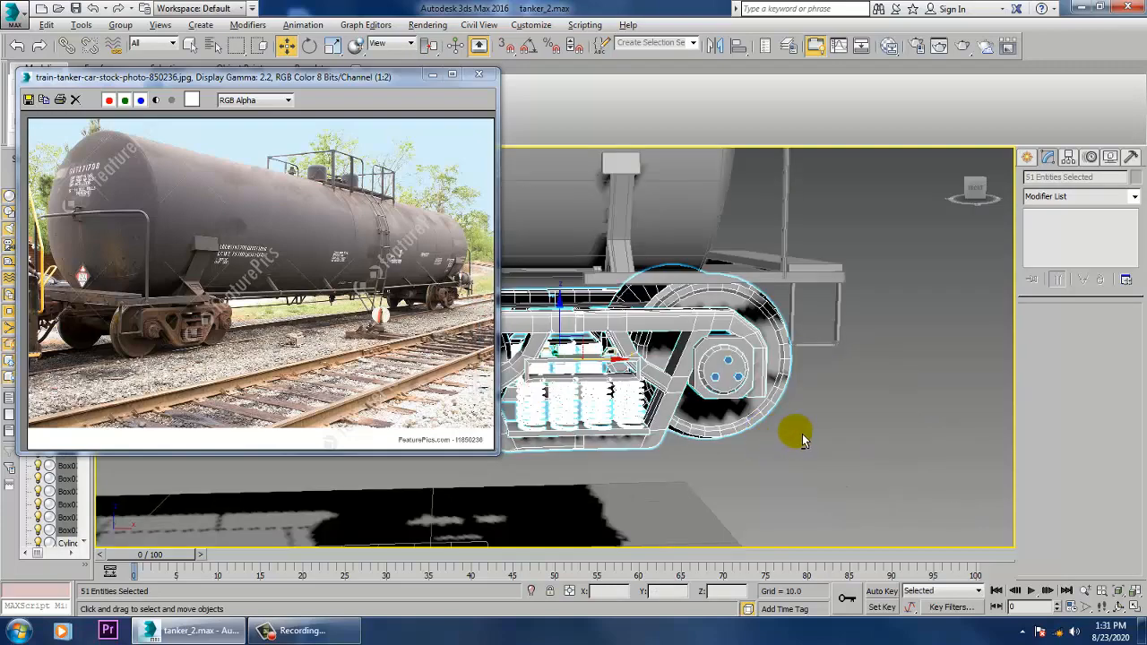
middle_click_drag(722, 392, 973, 399, "alt")
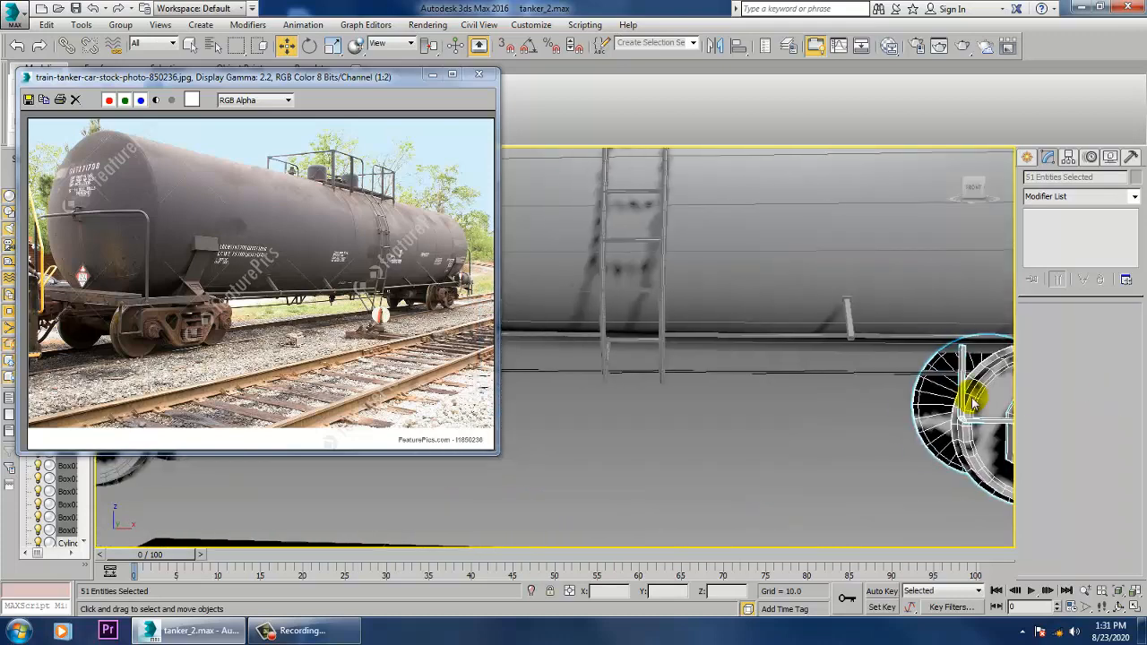
middle_click_drag(895, 432, 663, 436)
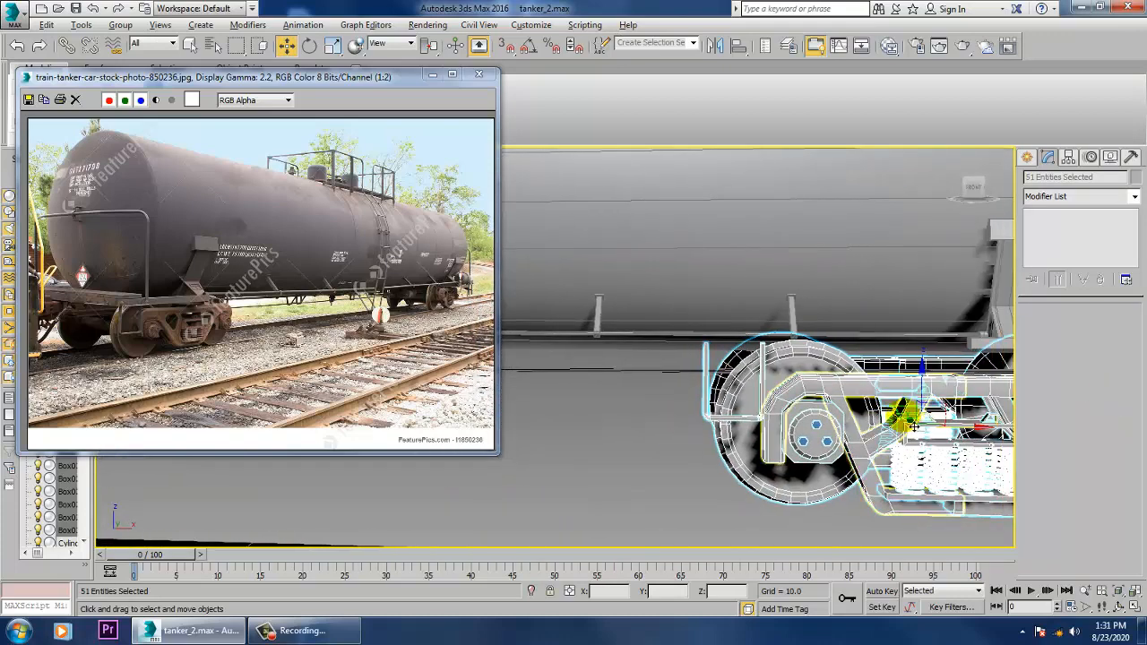
middle_click_drag(900, 418, 871, 437)
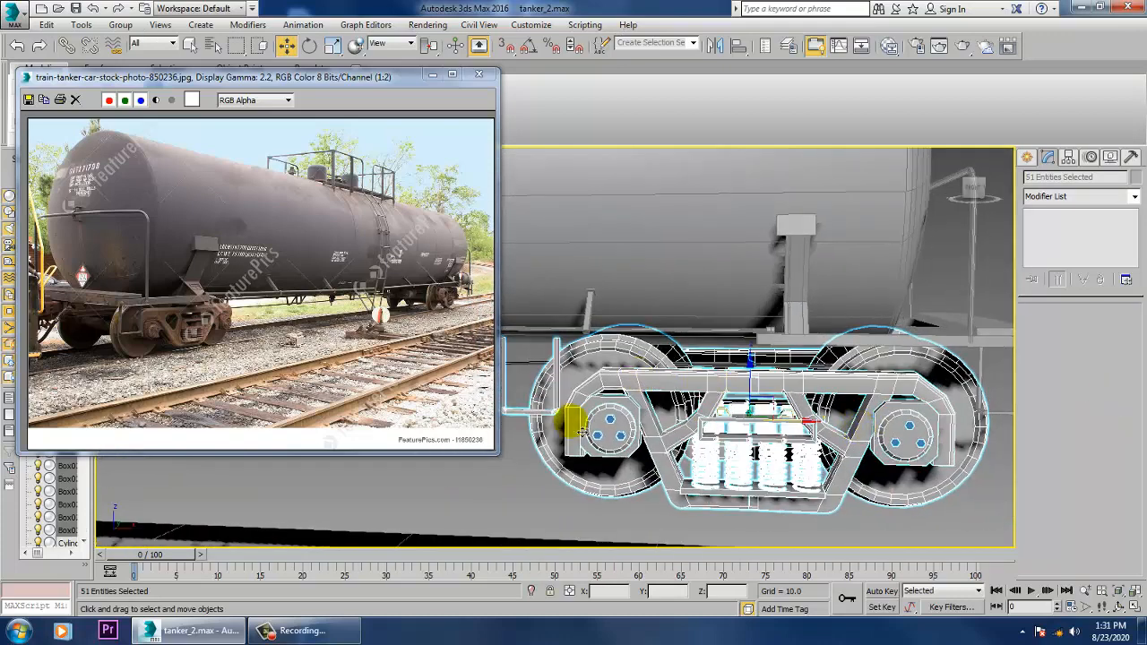
left_click(537, 422)
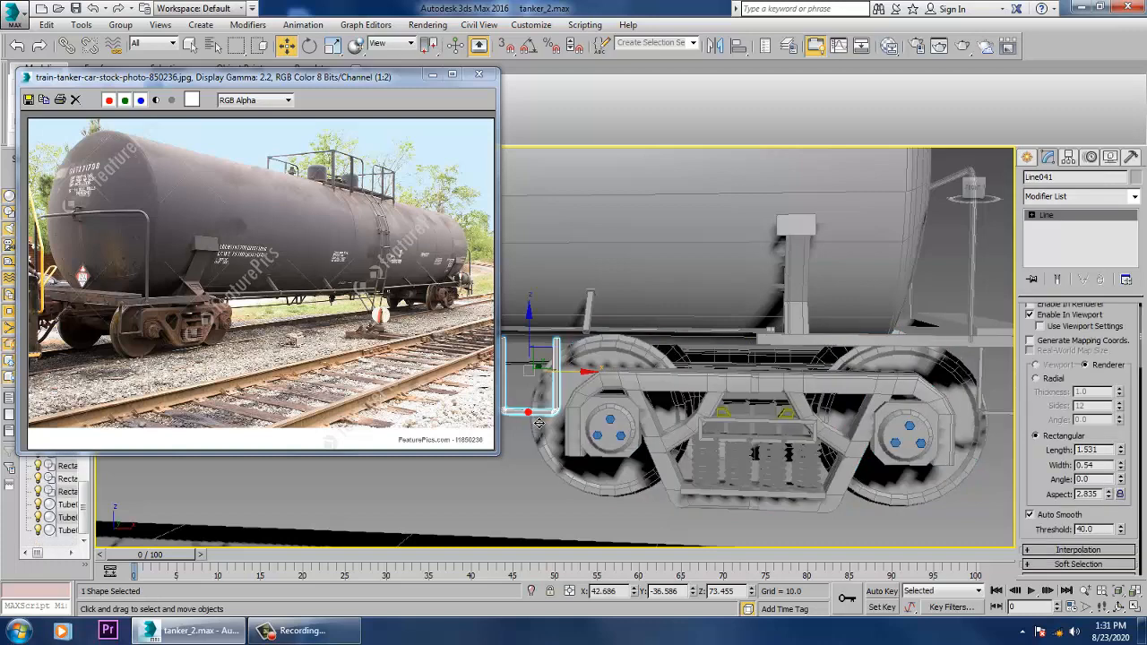
left_click(538, 421)
middle_click_drag(647, 417, 669, 419, "alt")
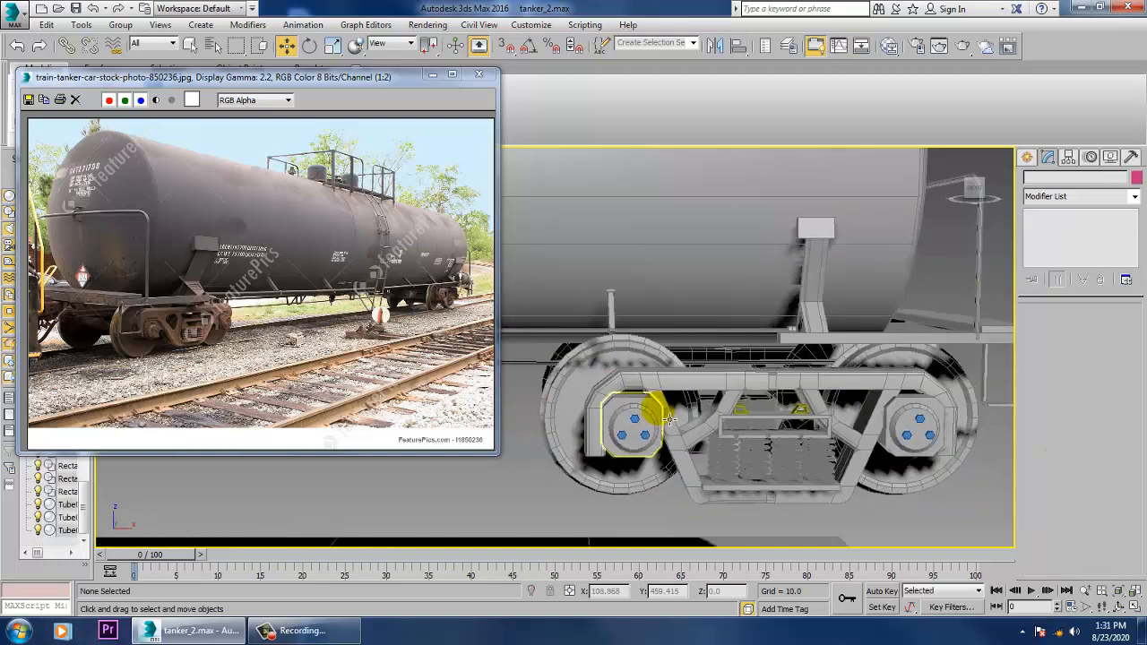
- Select the whole tanker car and lower it by about 33.4 towards the ground plane
left_click(726, 419)
scroll(756, 421, "down", 5)
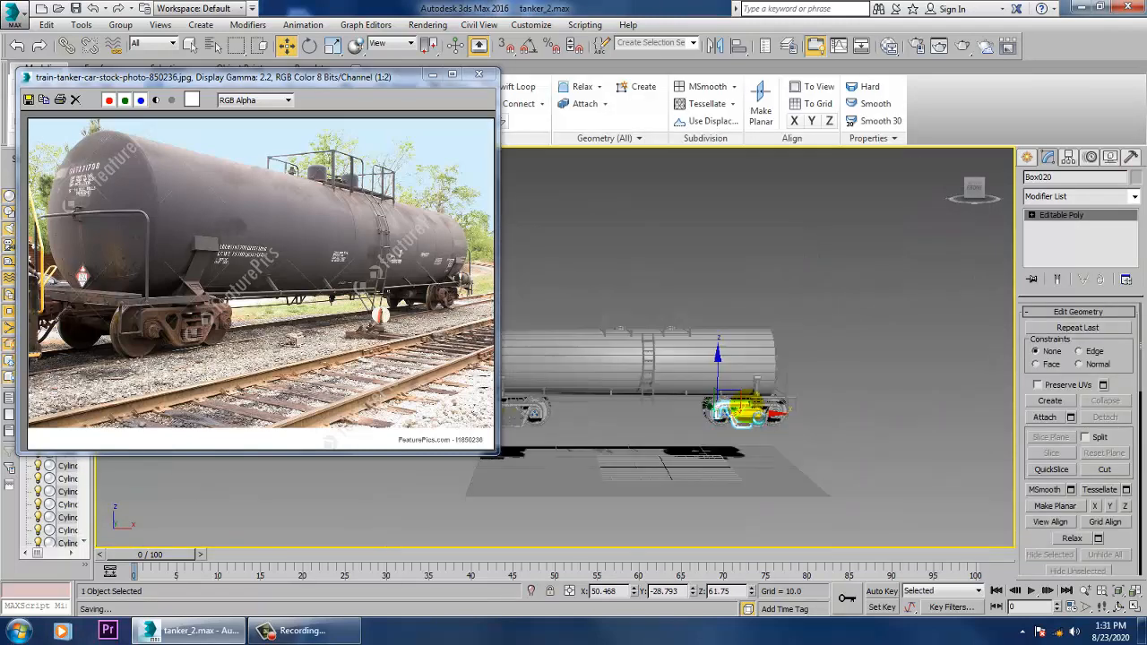
middle_click_drag(742, 412, 652, 352, "alt")
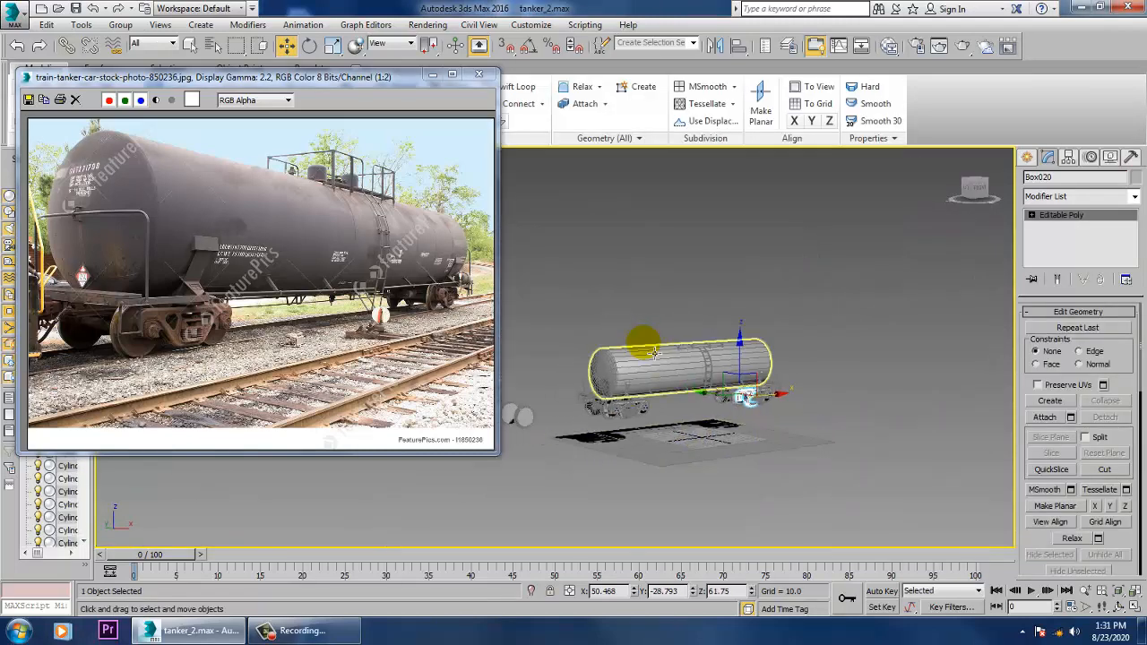
left_click_drag(578, 283, 836, 463)
scroll(698, 369, "up", 4)
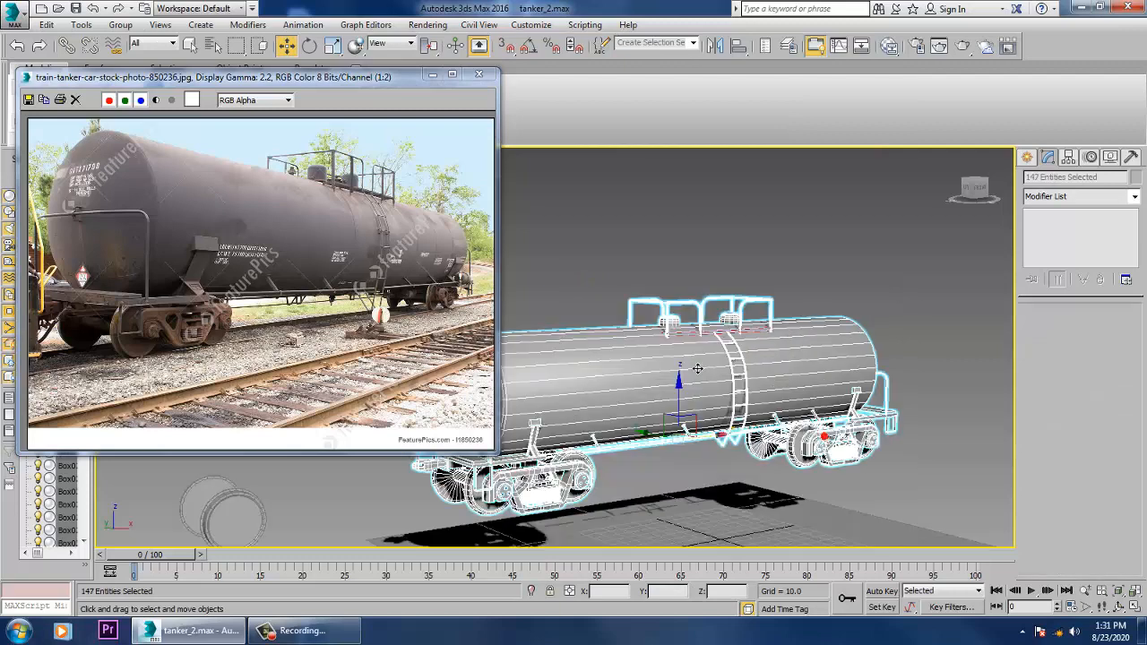
left_click_drag(690, 409, 704, 459)
middle_click_drag(745, 547, 810, 484)
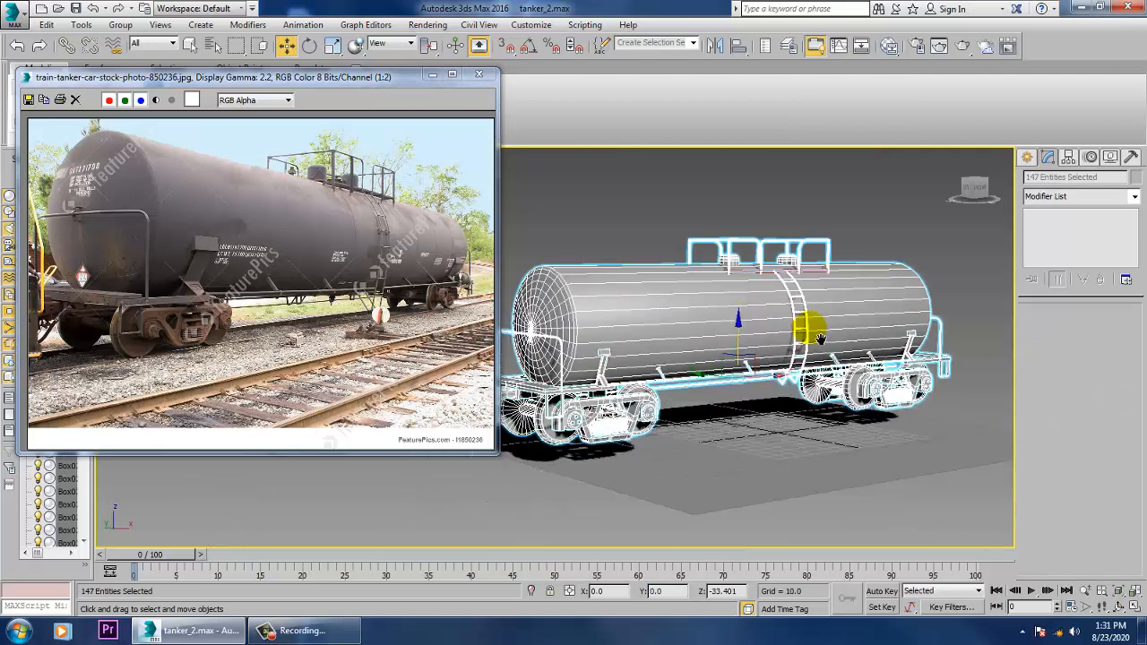
- Scale the ground plane up uniformly to about 131 percent
left_click(776, 489)
key("r")
left_click_drag(768, 484, 1040, 132)
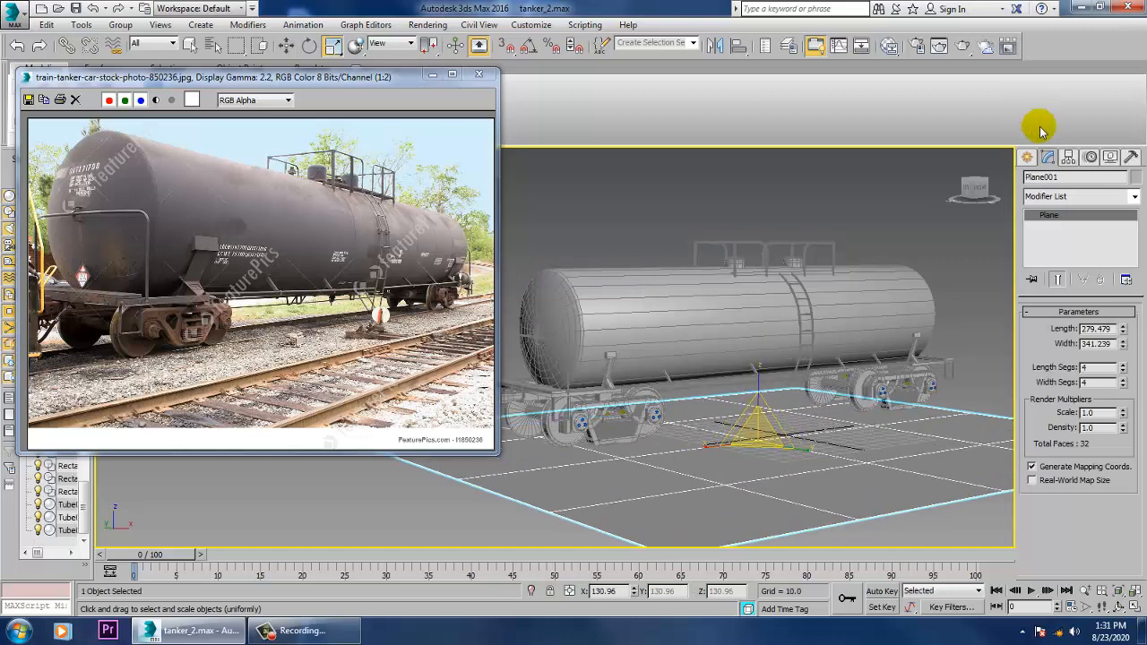
- Create a thin box for a rail in the top view, about 386 long and 2.2 wide, running the car's full length
left_click(1028, 158)
left_click(1032, 182)
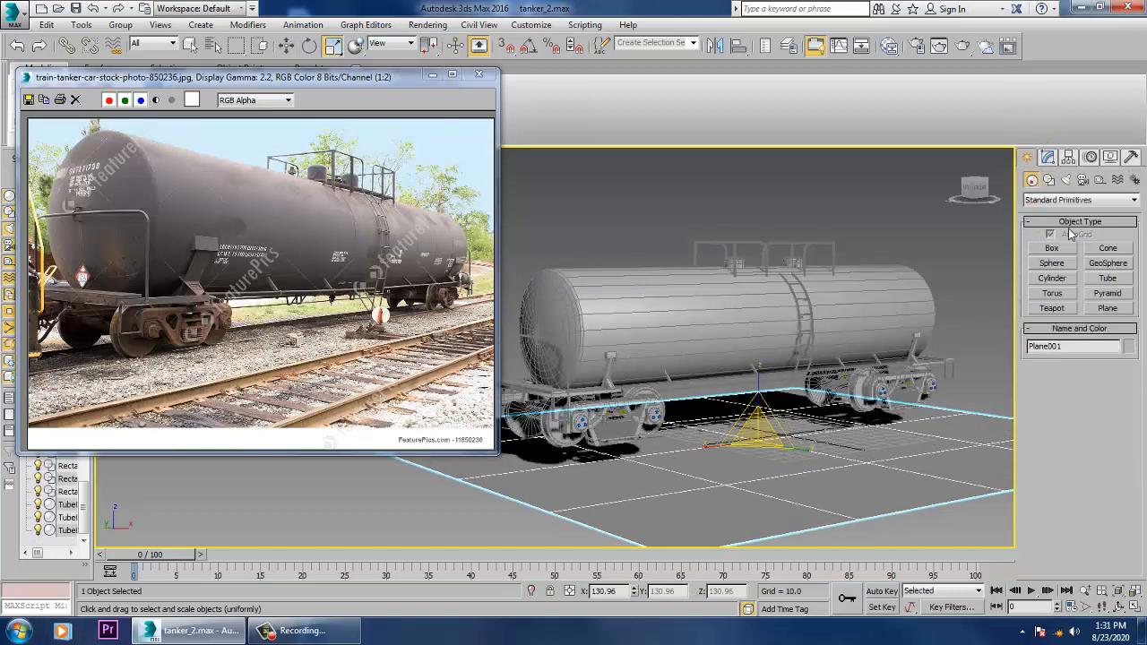
left_click(1055, 250)
left_click_drag(311, 84, 147, 169)
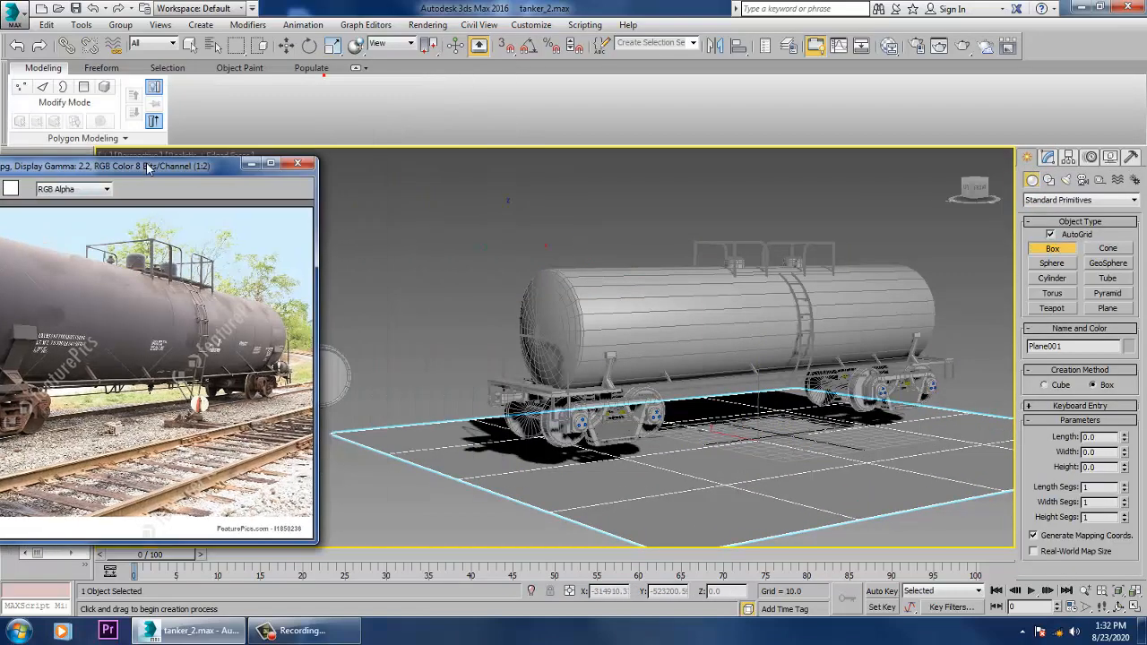
key("alt+w")
key("alt+w")
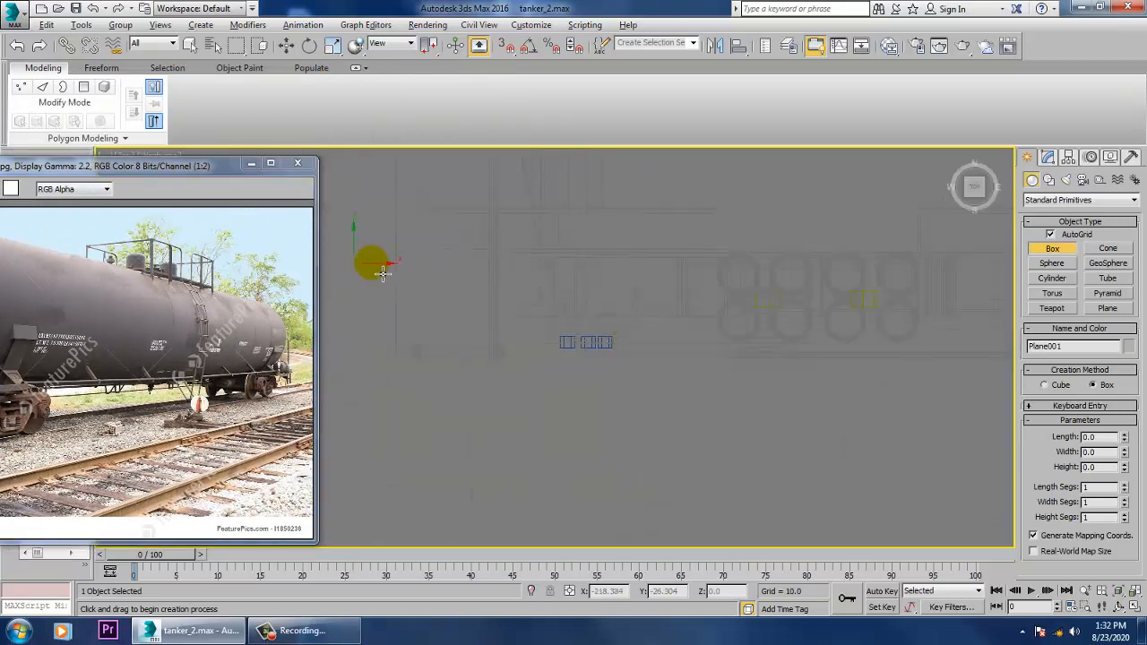
key("z")
scroll(547, 287, "down", 5)
scroll(547, 305, "up", 5)
middle_click_drag(538, 290, 533, 398)
scroll(536, 390, "down", 2)
key("shift+f")
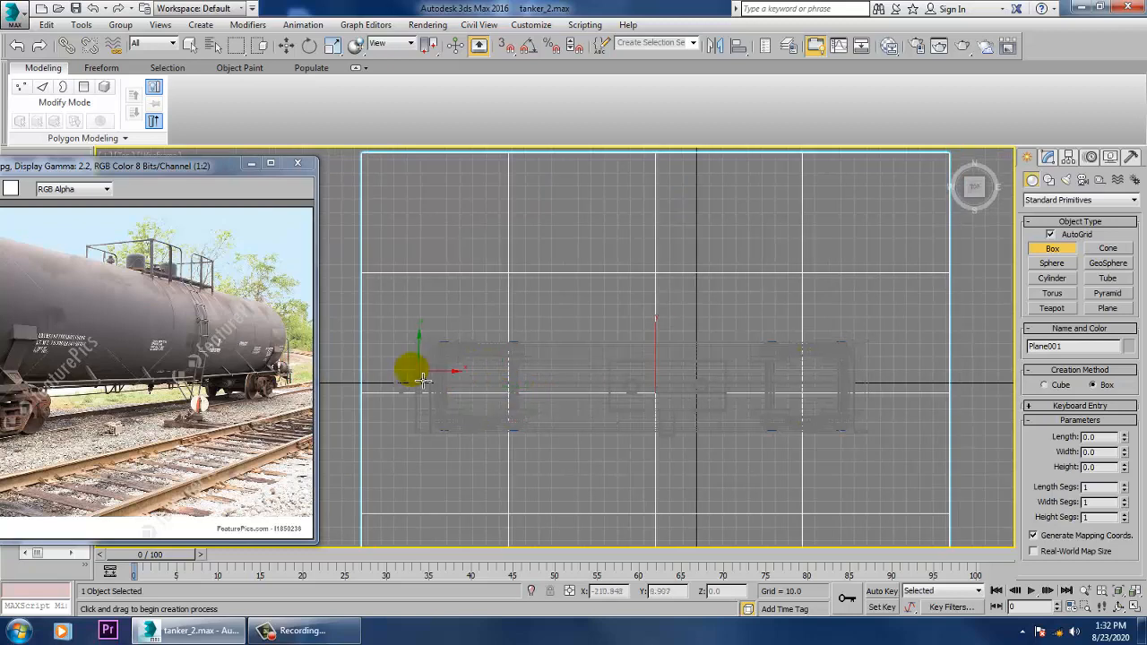
left_click_drag(391, 364, 894, 364)
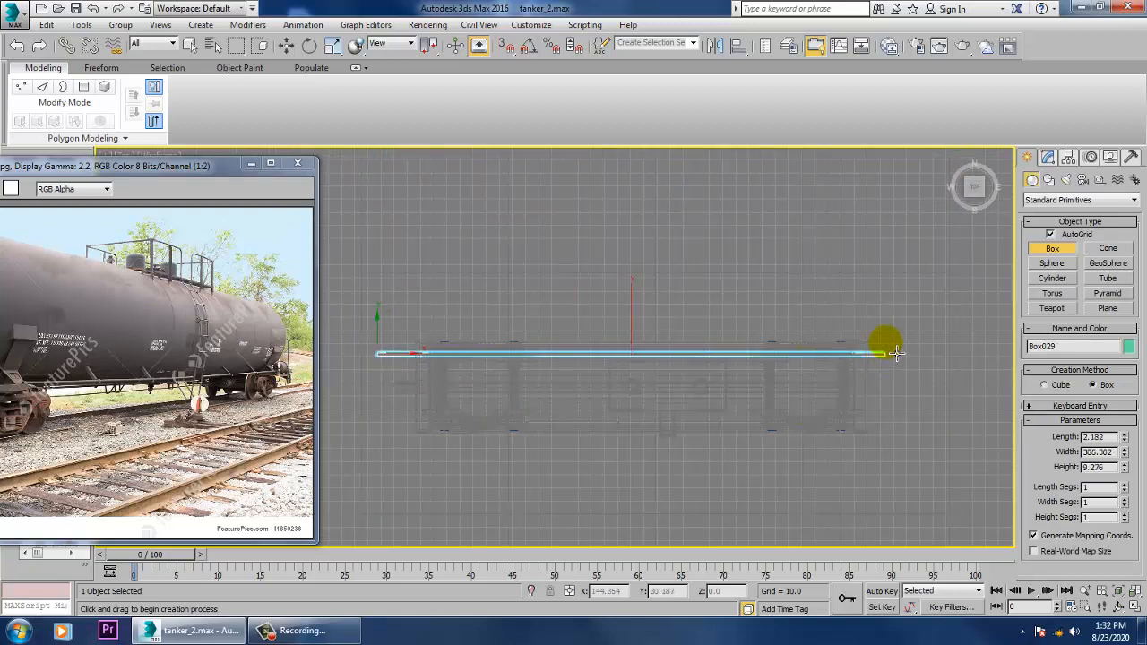
- Scale the rail box to about 133 percent in Y and about 48 percent in Z
key("w")
key("alt+w")
key("alt+w")
mouse_move(741, 415)
middle_mouse_down("alt")
mouse_move(768, 422)
mouse_move(666, 418)
mouse_move(738, 401)
mouse_move(745, 478)
mouse_move(744, 395)
middle_mouse_up("alt")
key("r")
left_click_drag(769, 338, 853, 405)
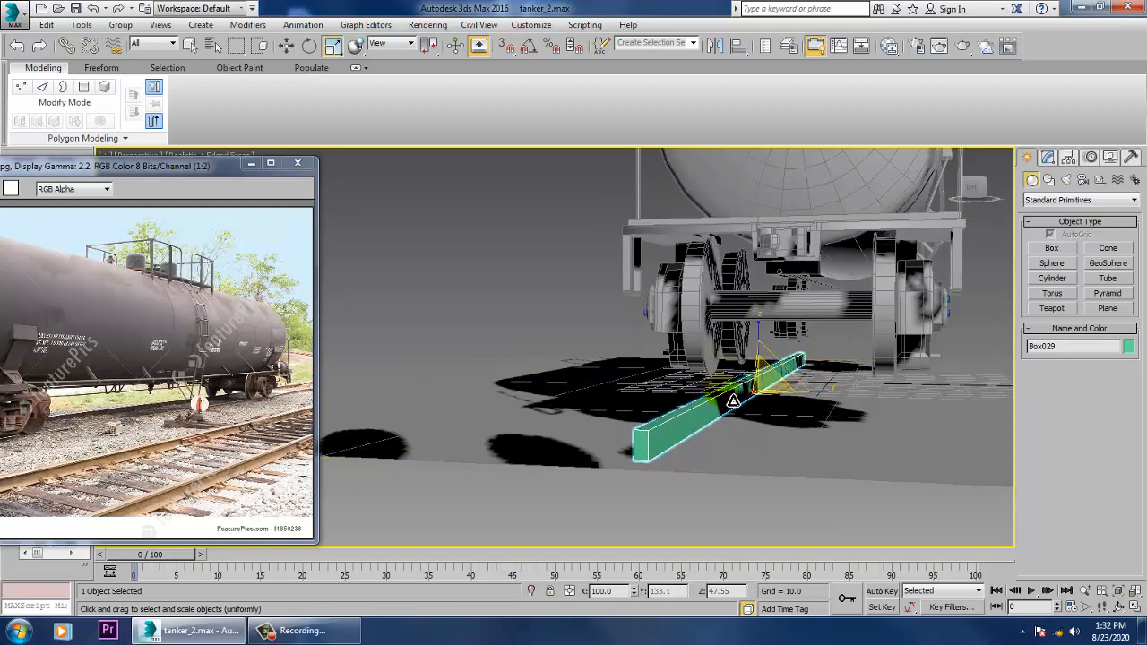
- Convert the rail box to an editable poly and insert a lengthwise edge loop near its top with Swift Loop
scroll(733, 399, "up", 6)
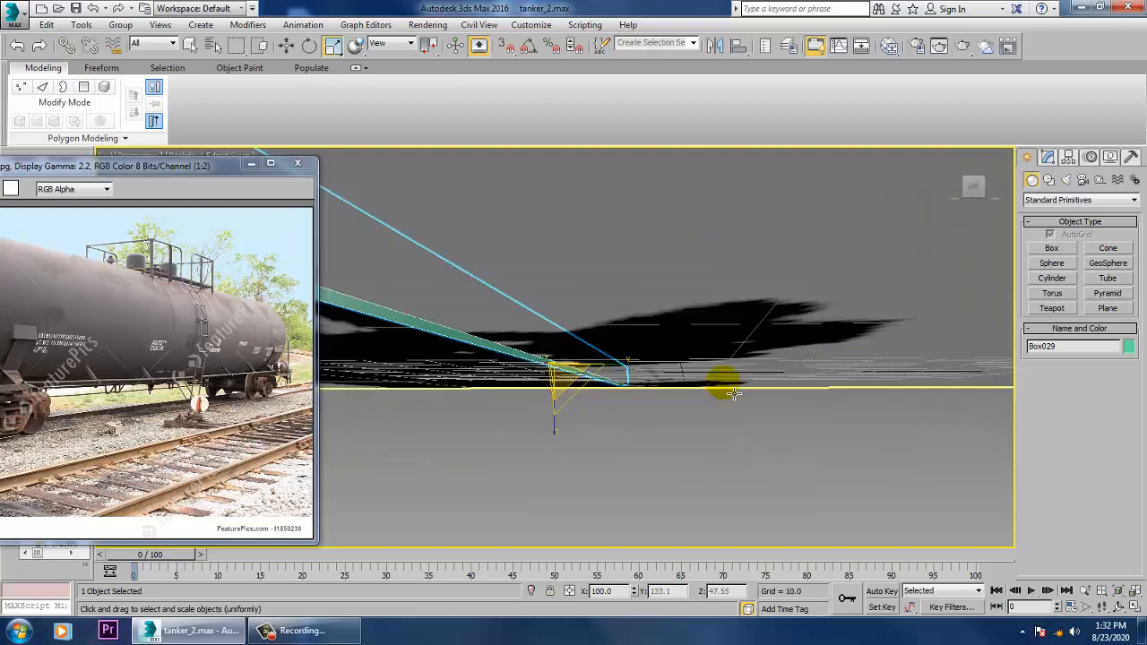
key("alt+w")
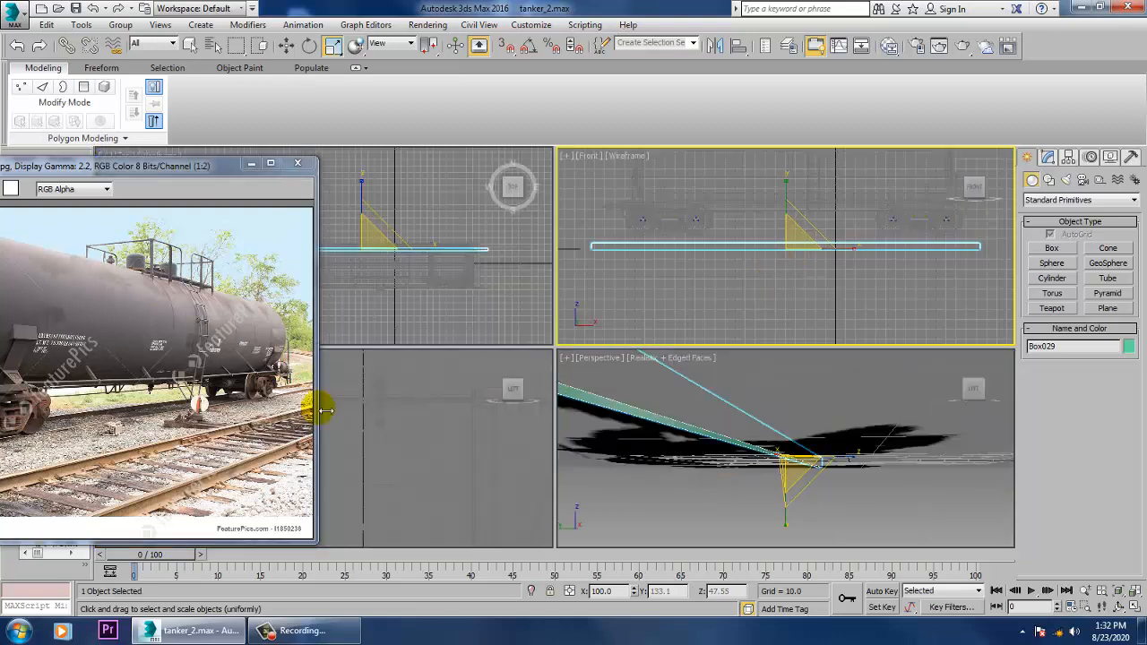
right_click(358, 448)
key("alt+w")
key("z")
middle_click_drag(489, 423, 498, 423)
scroll(567, 423, "down", 3)
key("w")
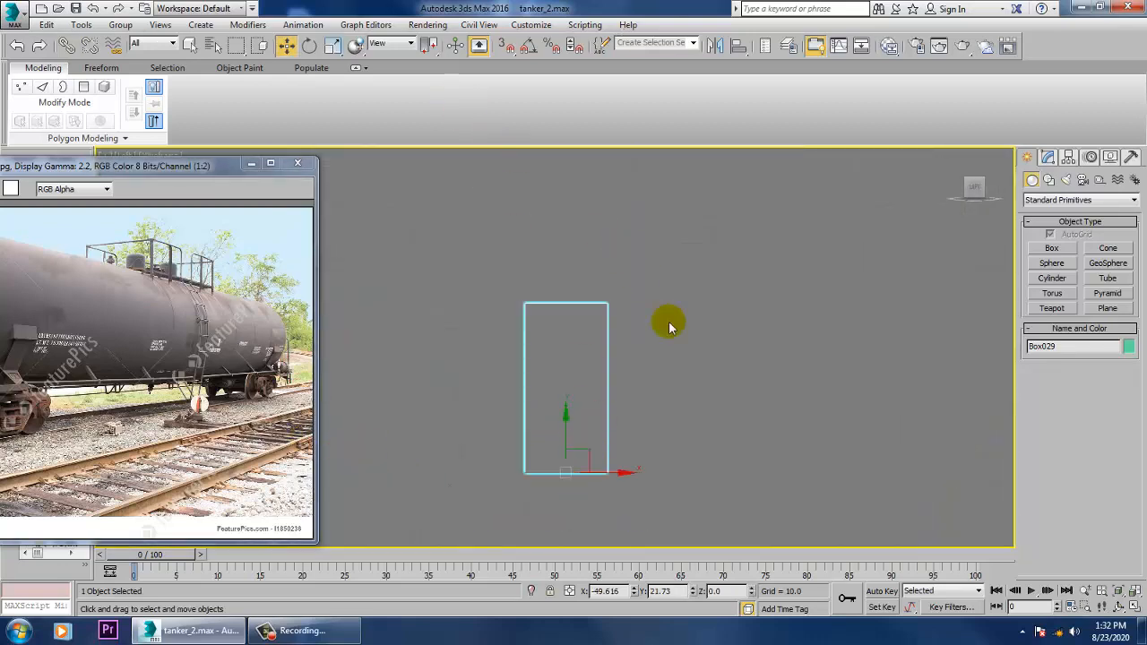
right_click(569, 310)
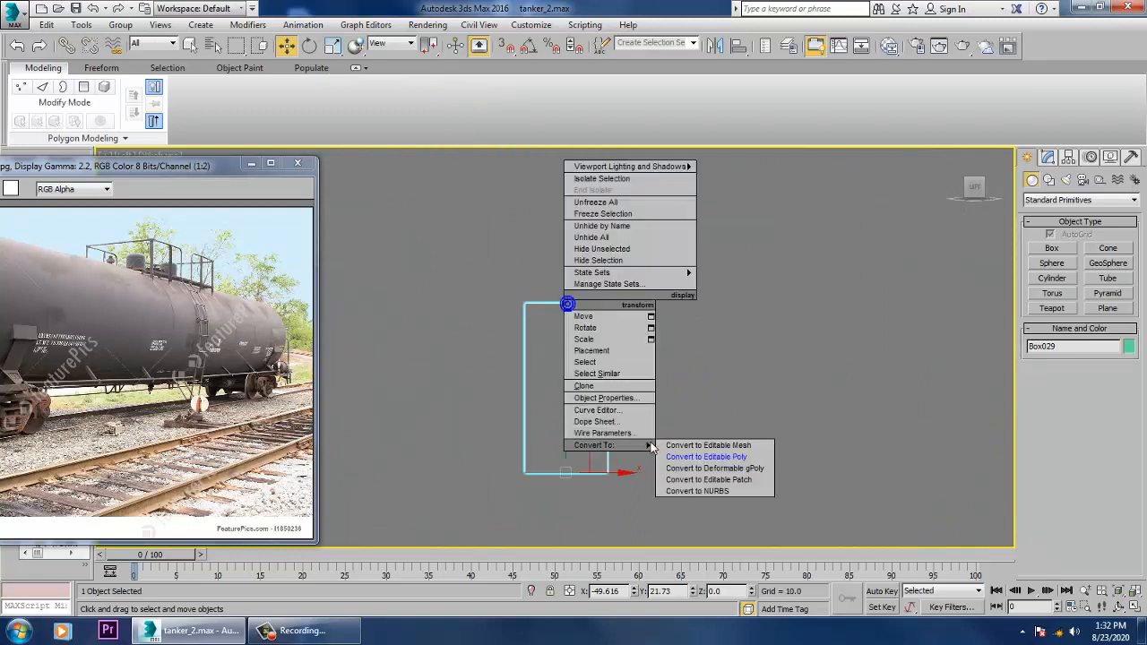
left_click(697, 457)
left_click(524, 87)
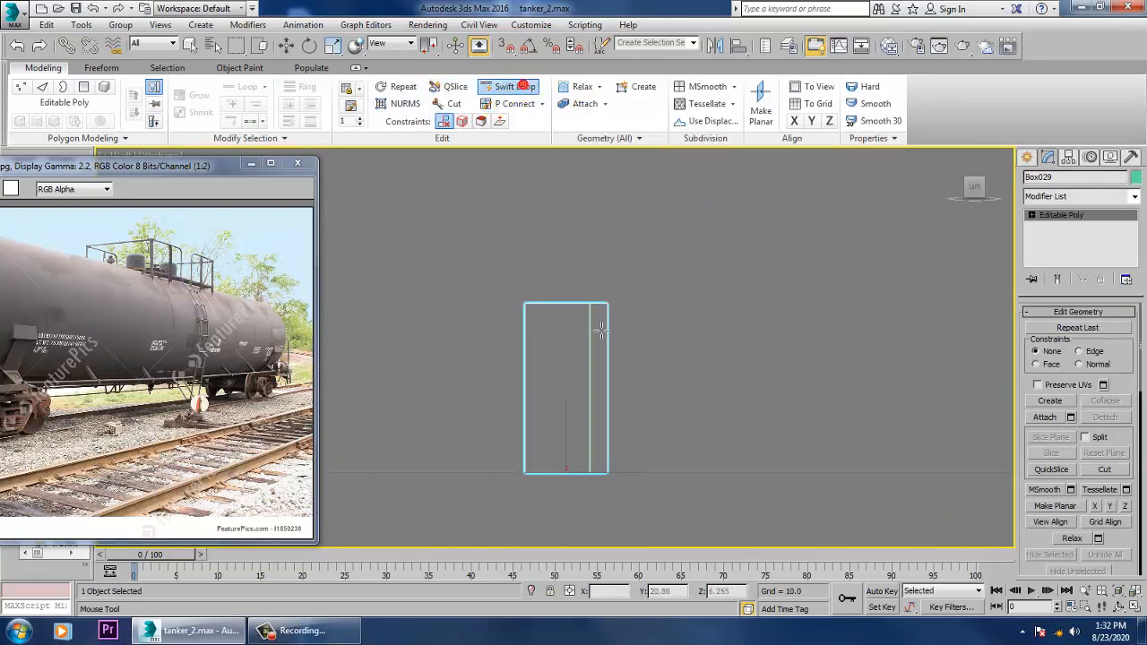
key("w")
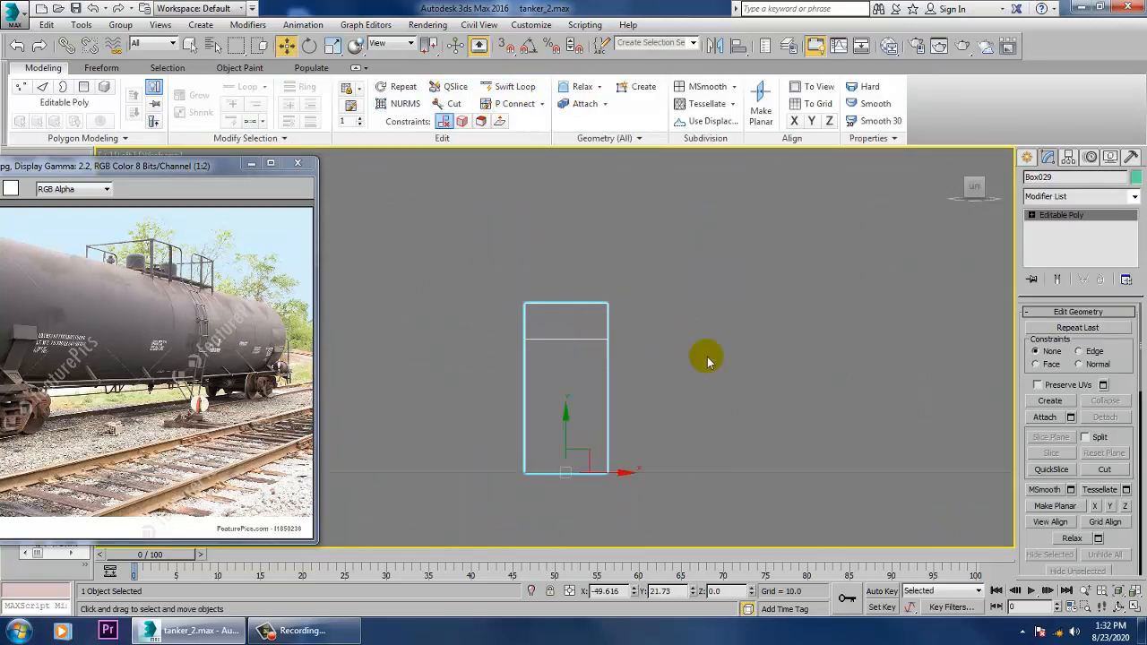
- Select the two long side polygons above the new loop and extrude them outward by 1.198 to form the rail head
key("alt+w")
right_click(807, 443)
key("alt+w")
middle_click_drag(796, 447, 810, 387, "alt")
key("4")
left_click(829, 398)
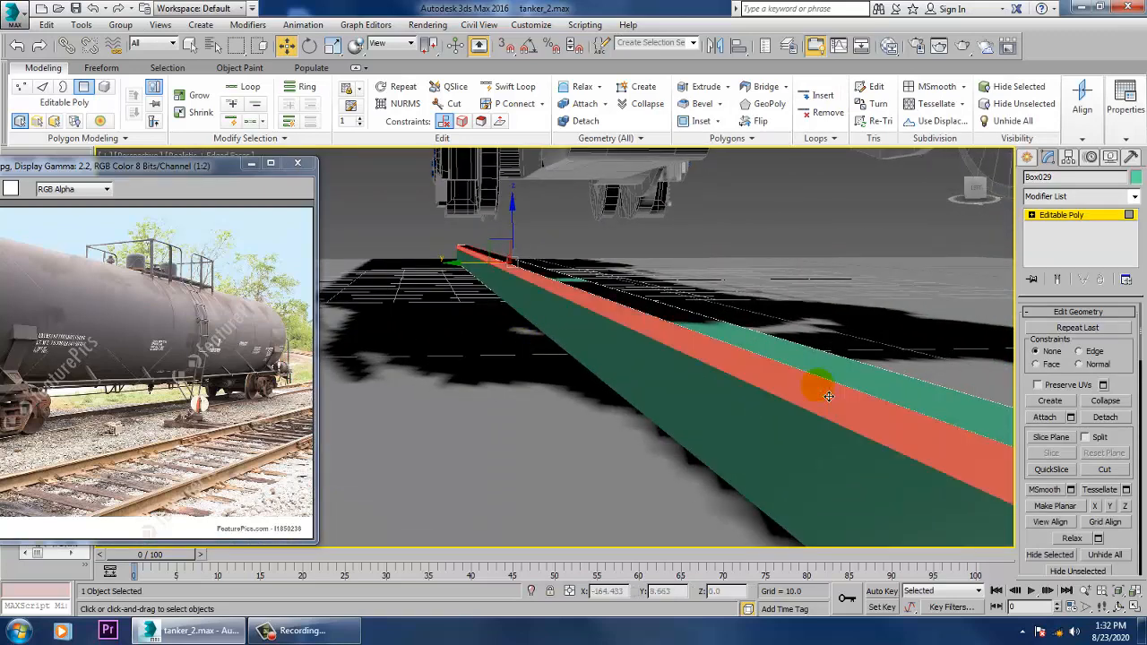
scroll(829, 396, "down", 5)
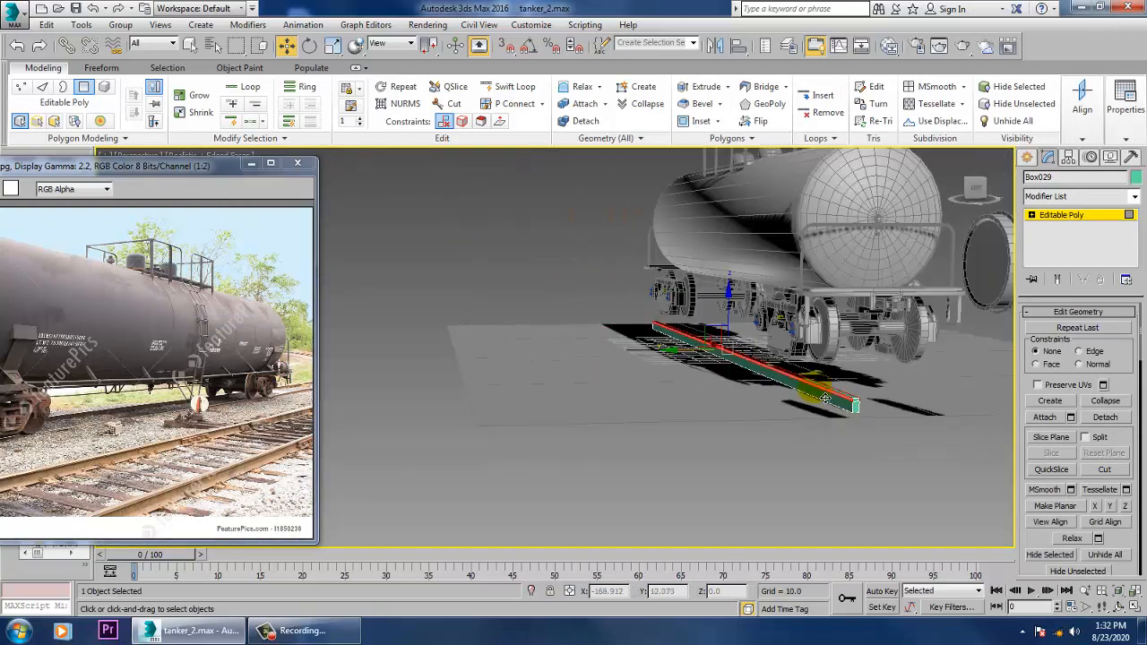
scroll(824, 398, "up", 6)
key("F4")
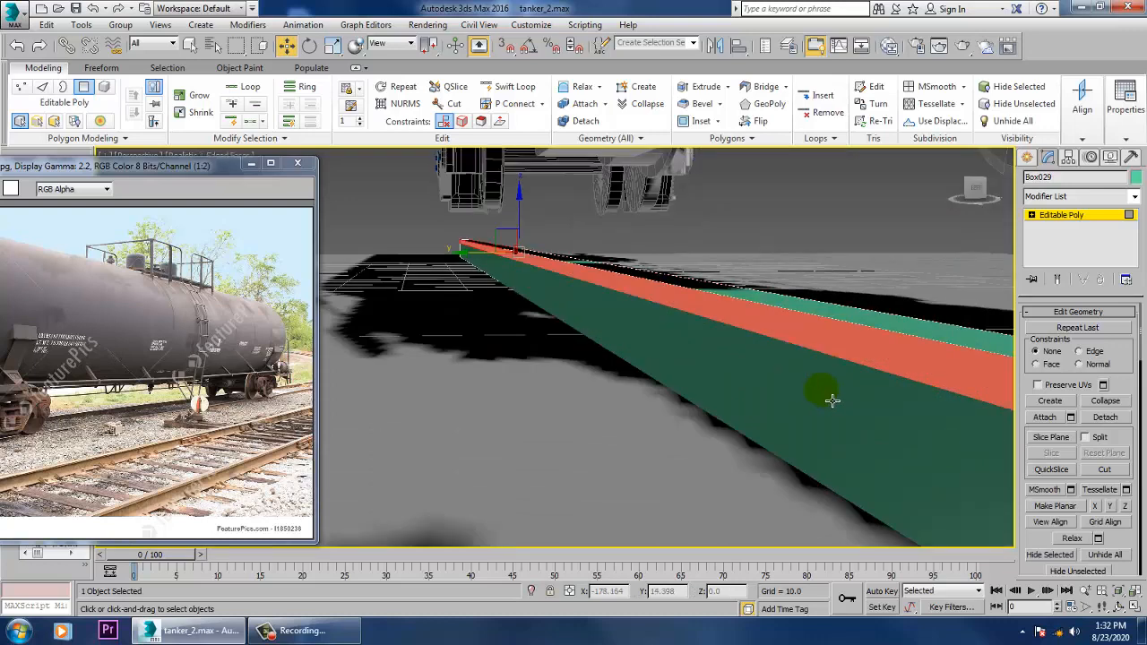
scroll(748, 405, "down", 5)
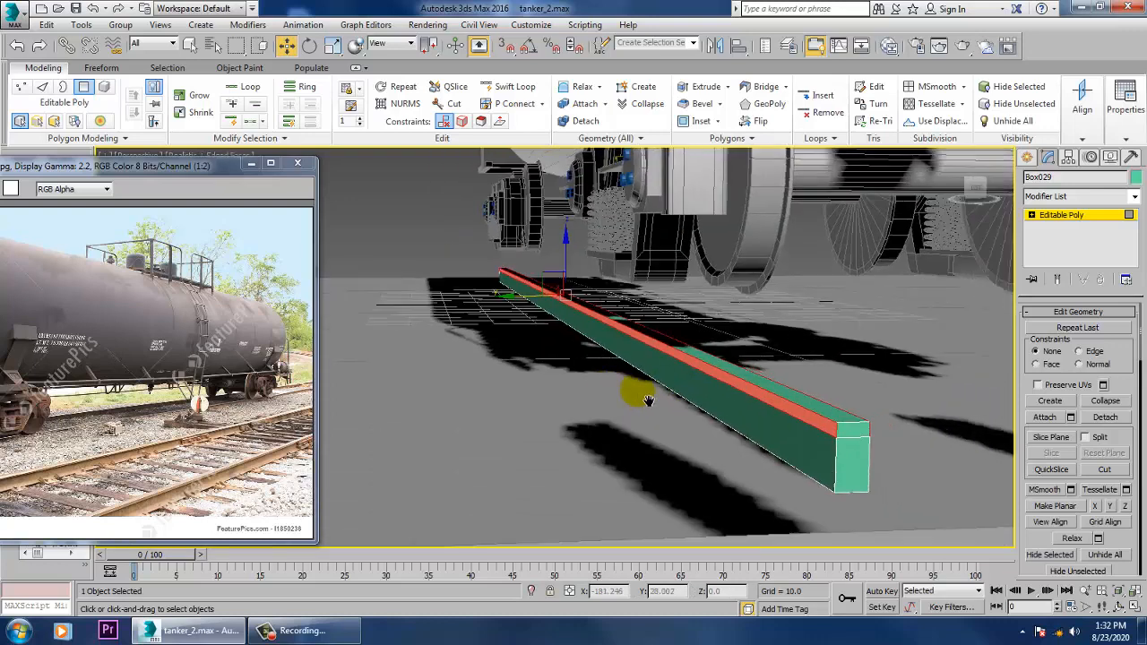
scroll(1097, 520, "down", 5)
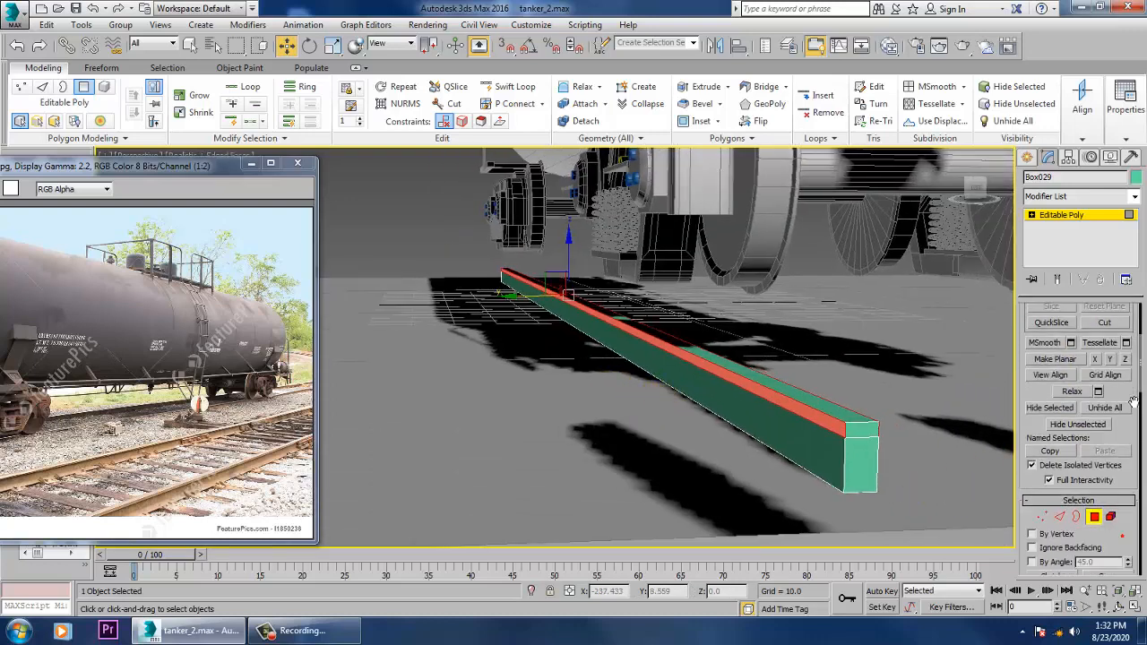
left_click(1071, 546)
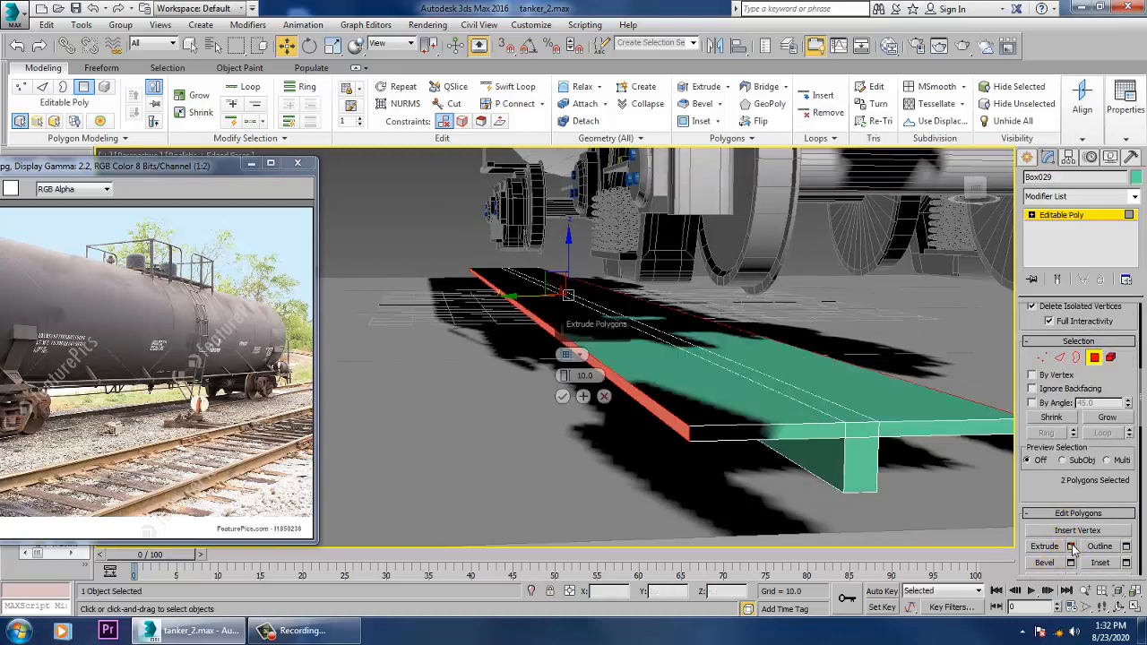
left_click_drag(573, 387, 604, 435)
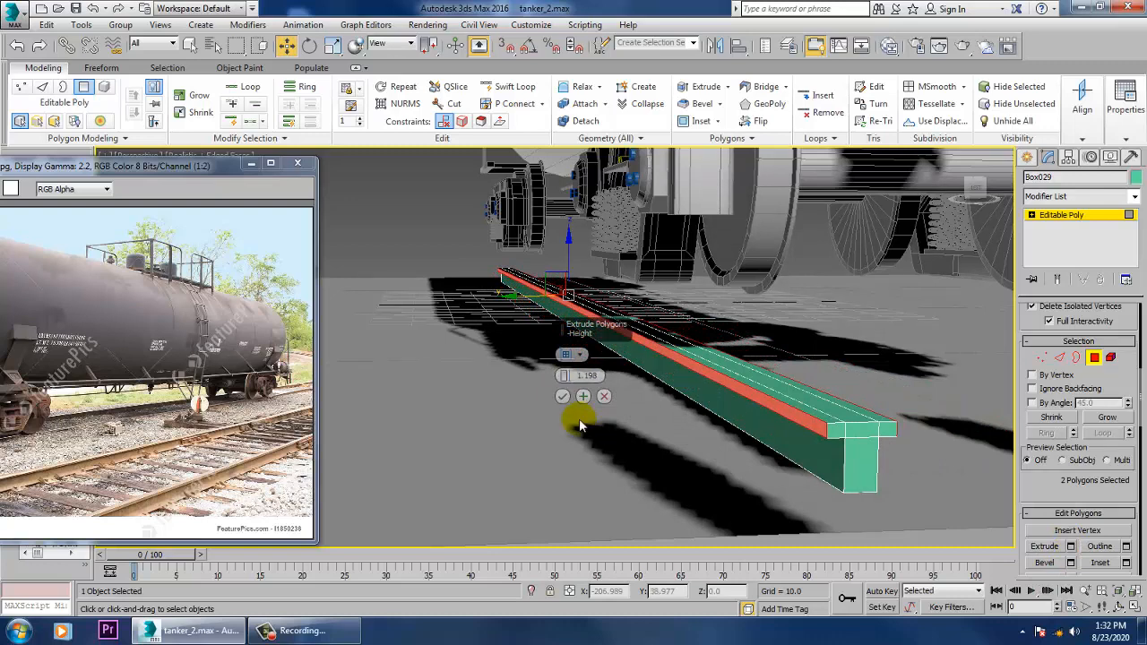
- Select the two outer top edges running the full length of the rail head
key("alt+w")
key("alt+w")
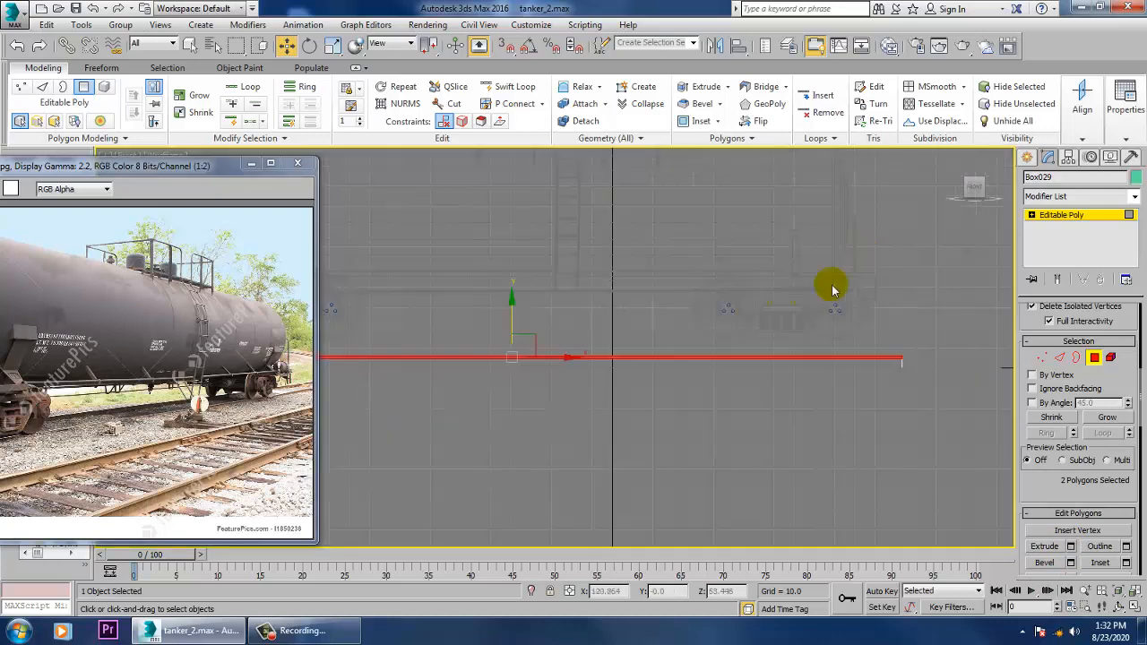
key("alt+w")
key("alt+w")
scroll(743, 430, "up", 3)
scroll(727, 415, "down", 2)
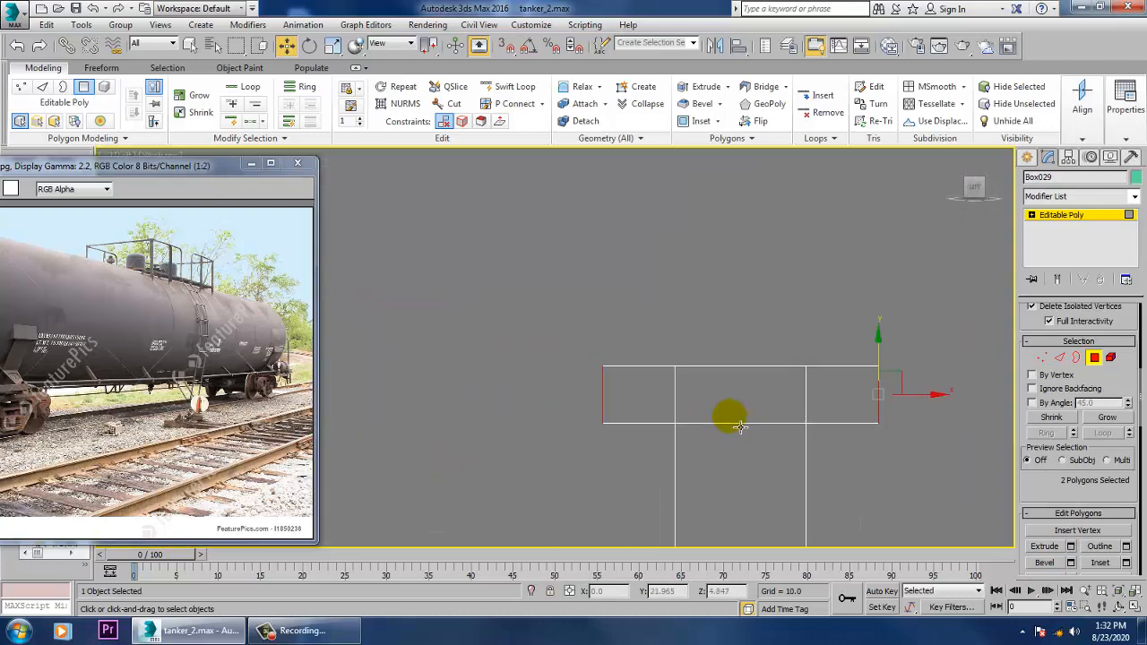
key("2")
key("alt+w")
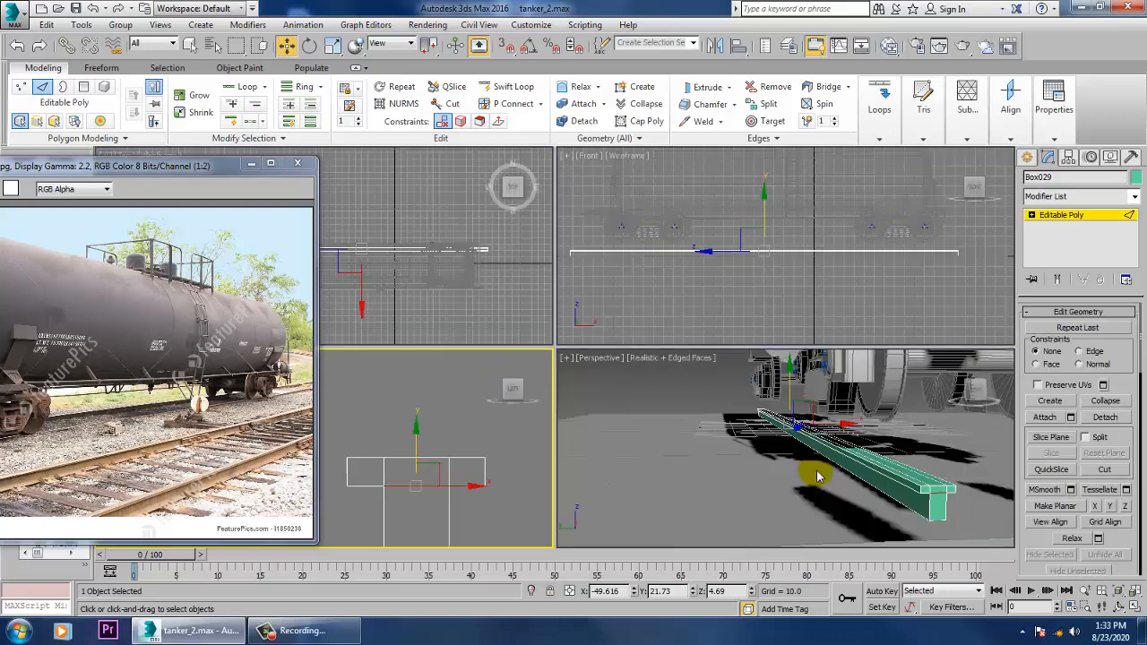
middle_click(905, 492)
scroll(899, 489, "up", 3)
scroll(900, 481, "down", 3)
key("alt+w")
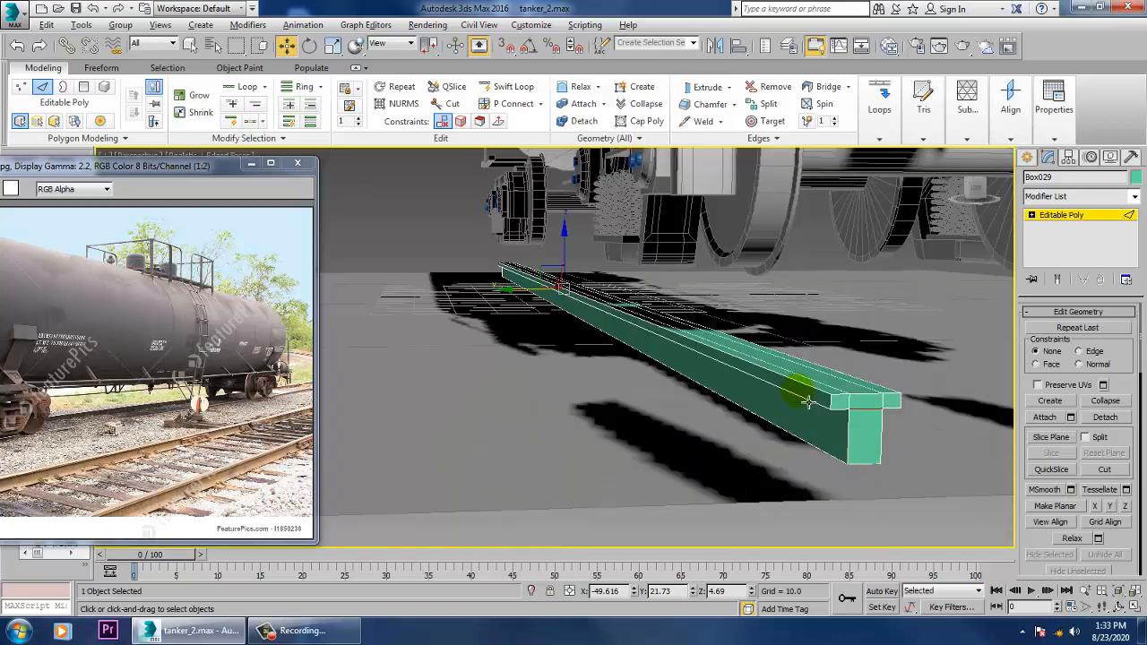
left_click(823, 400)
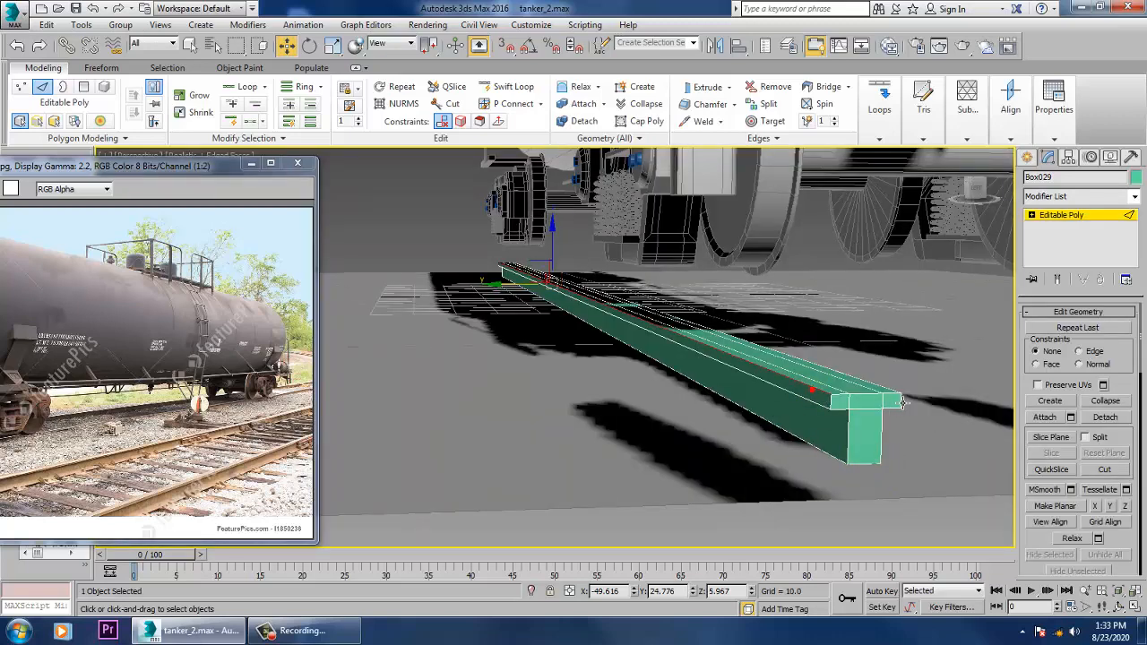
left_click(574, 284)
scroll(1103, 448, "up", 5)
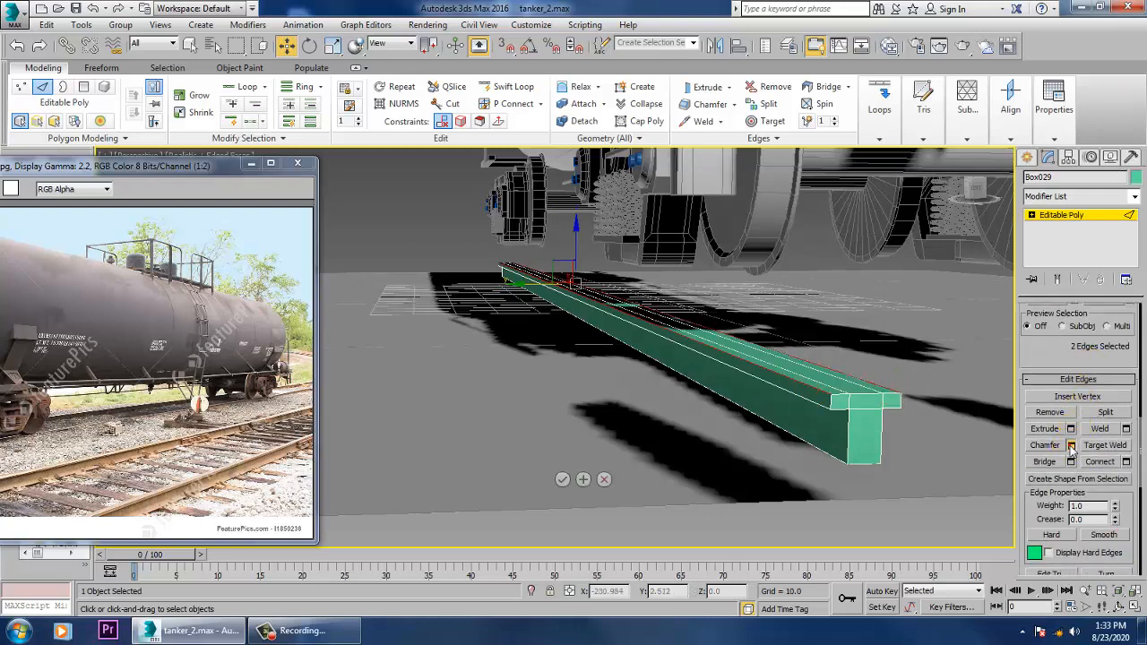
- Chamfer the two selected rail-head edges by 1.0 with 8 segments and leave edge editing
left_click(1071, 446)
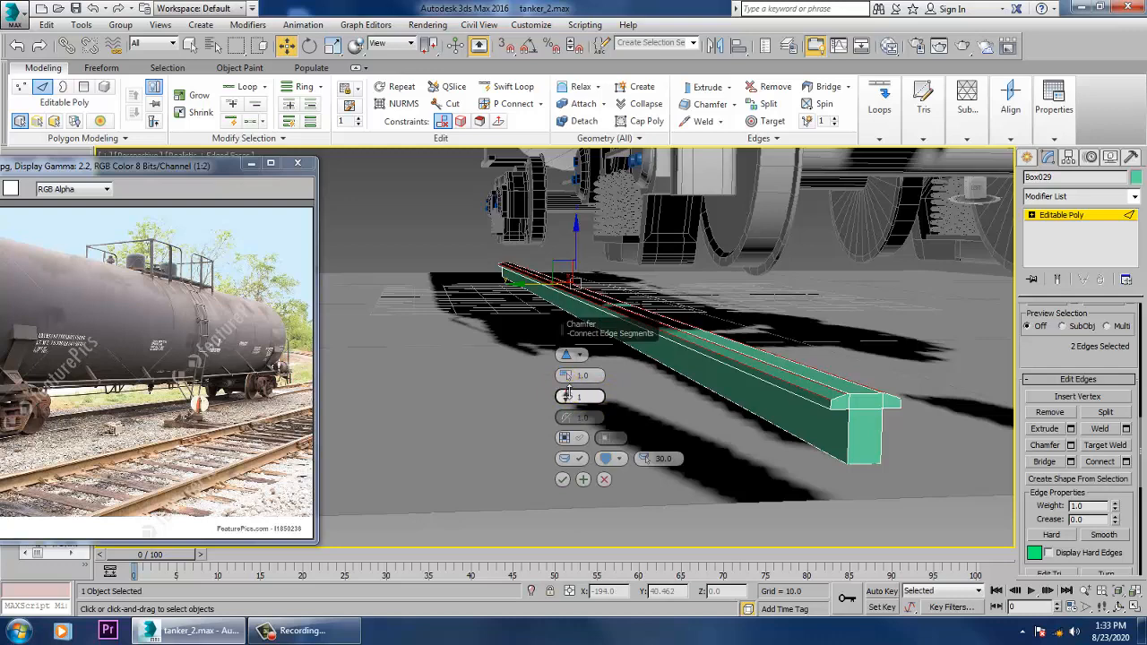
left_click_drag(568, 394, 568, 365)
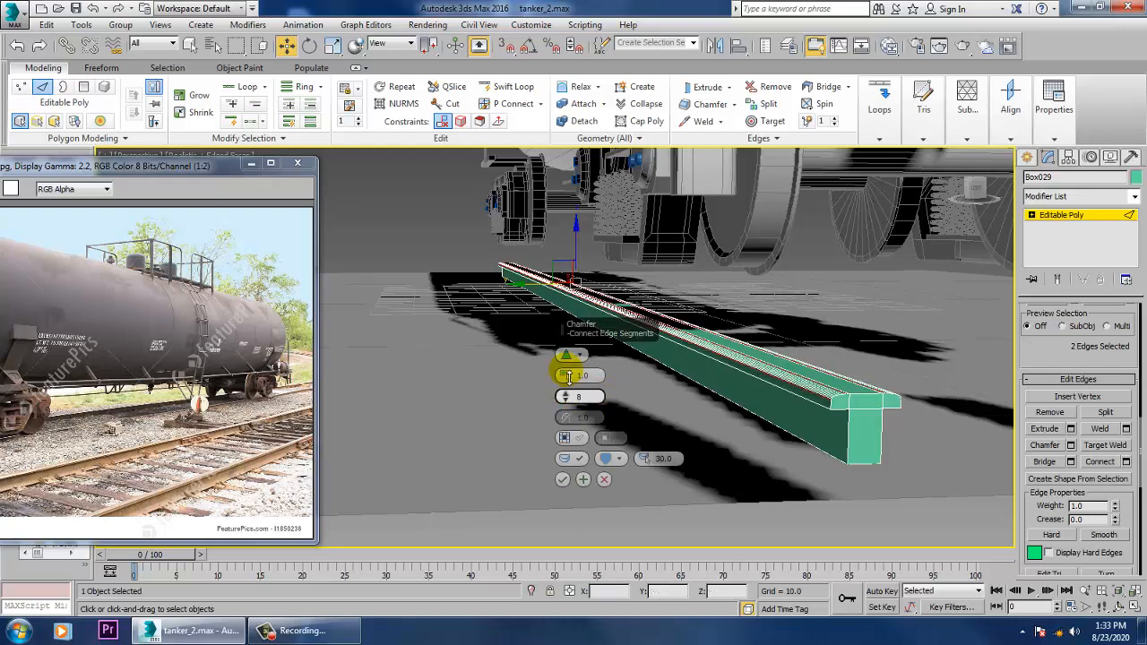
left_click(563, 481)
left_click(1064, 217)
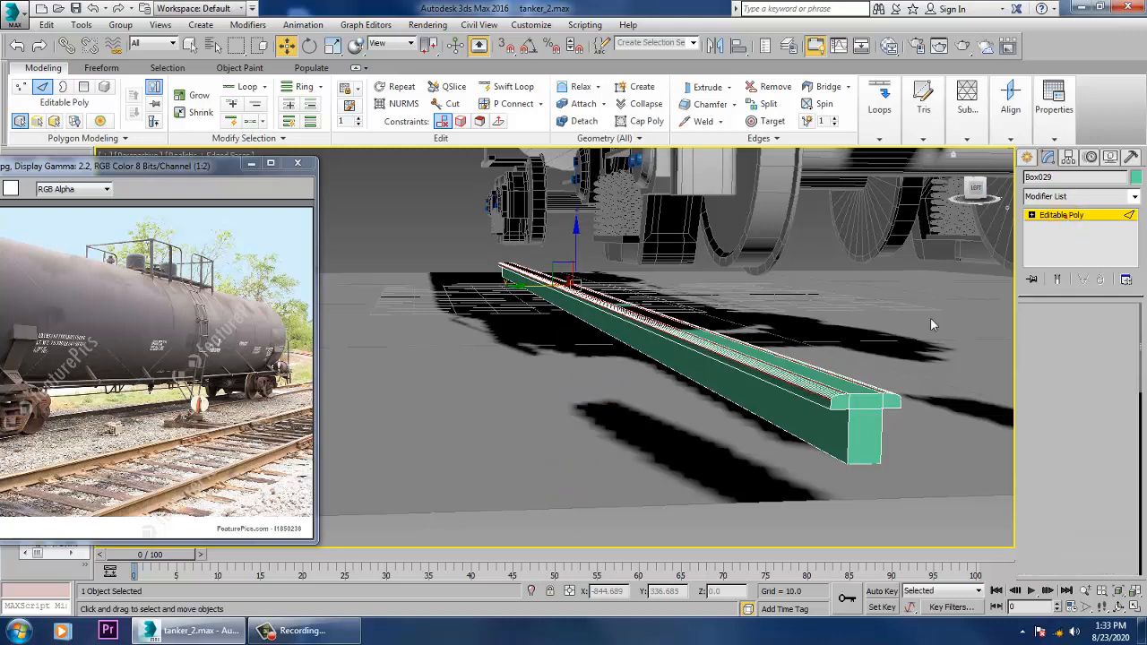
- Select the whole tanker car without the rail in the front view and lower it towards the rail
middle_click_drag(934, 324, 729, 357, "alt")
scroll(783, 387, "down", 5)
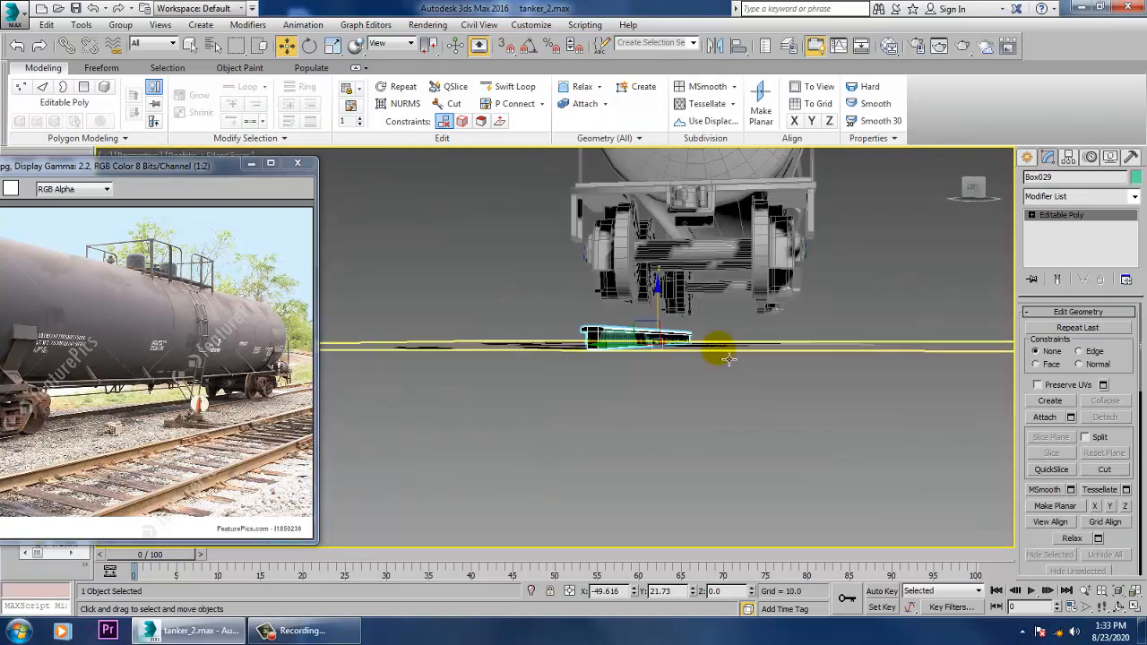
middle_click_drag(773, 321, 695, 322, "alt")
middle_click_drag(886, 337, 888, 392, "alt")
scroll(819, 316, "down", 4)
key("f")
scroll(888, 391, "down", 5)
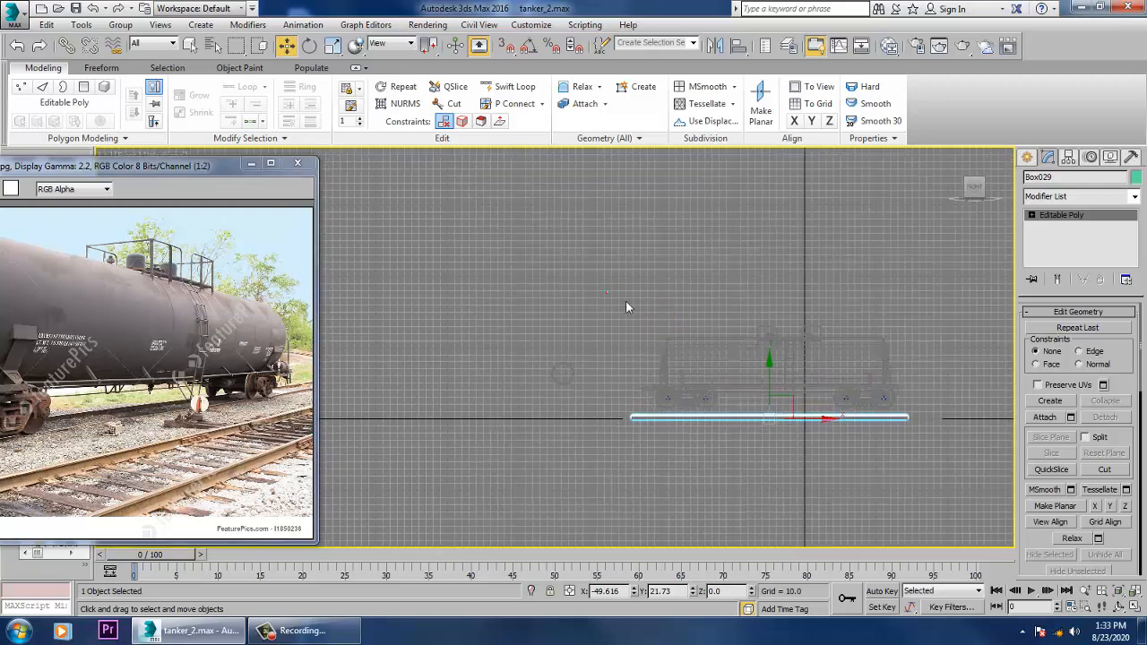
key("ctrl+a")
key("z")
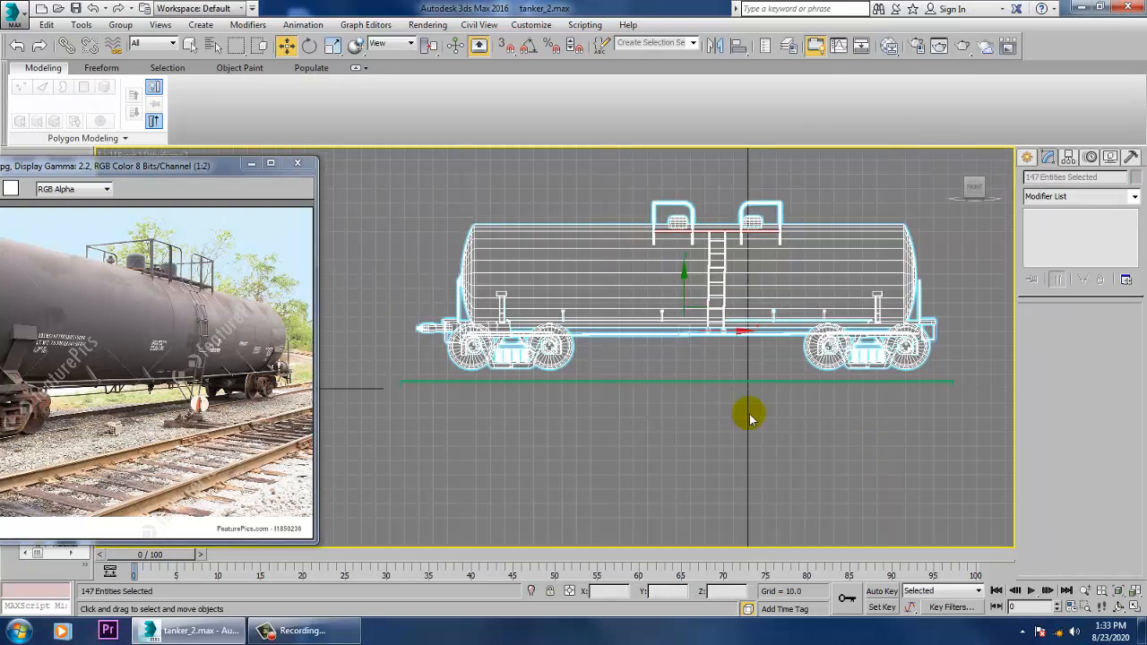
left_click_drag(685, 289, 685, 302)
- Select the rail and shift it sideways to Y 19.711, beneath the wheels on its side
key("alt+w")
scroll(701, 429, "up", 2)
key("alt+w")
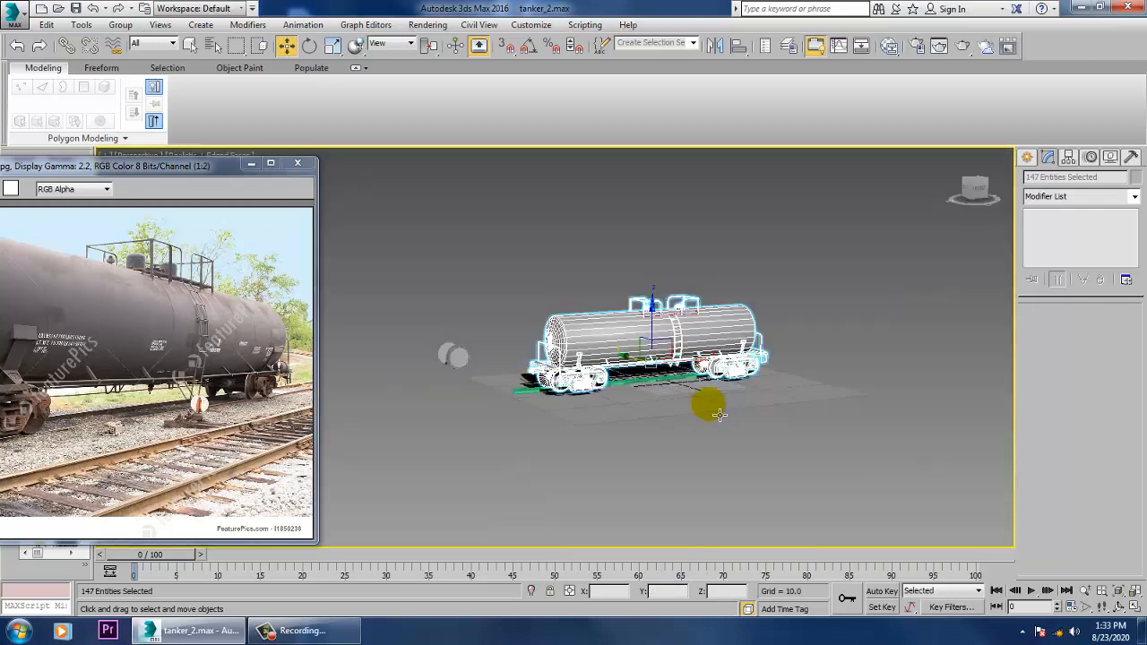
scroll(705, 403, "up", 10)
middle_click_drag(690, 437, 775, 405, "alt")
left_click(763, 393)
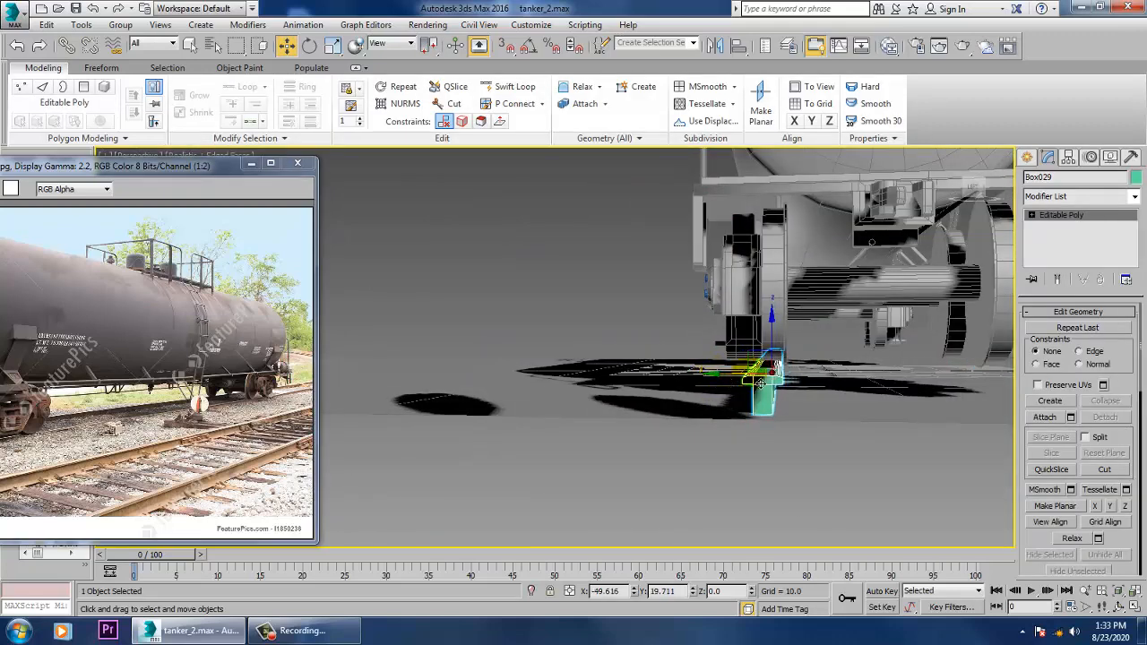
- Scale the rail narrower across its width to suit the wheel tread
middle_click_drag(760, 383, 733, 393, "alt")
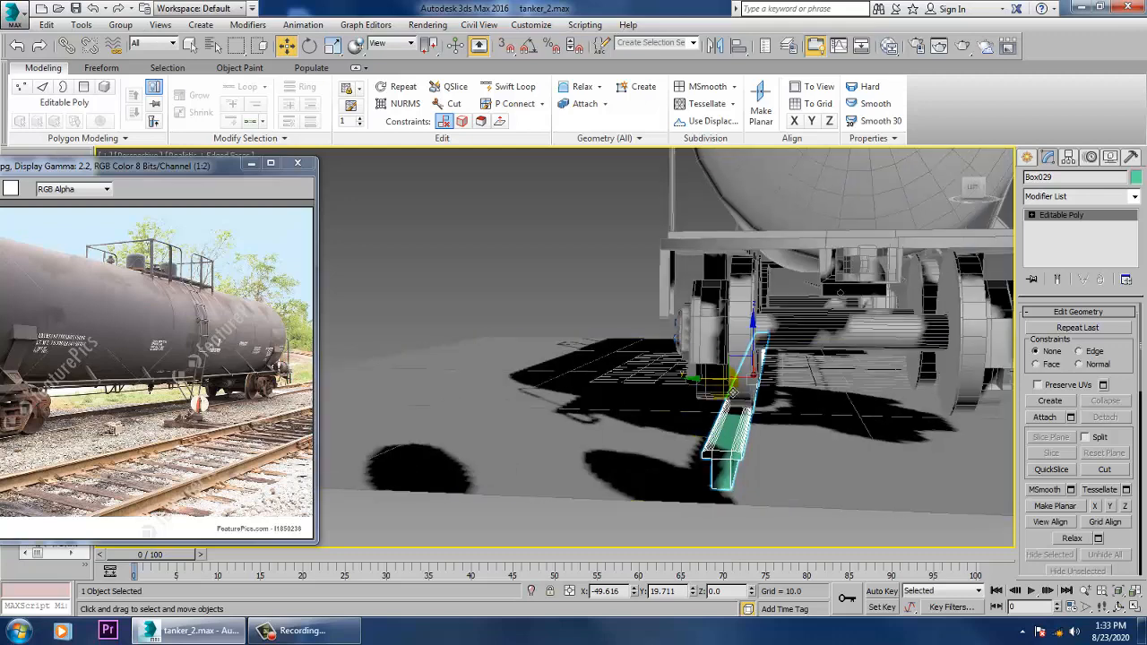
key("t")
key("p")
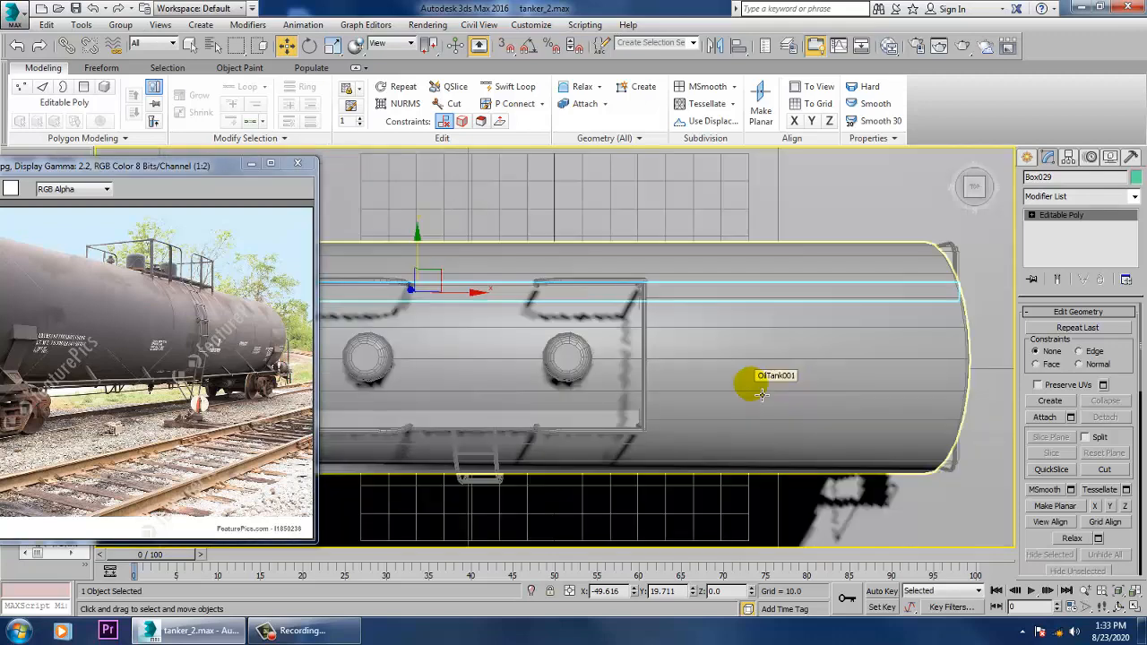
key("z")
middle_click_drag(756, 411, 631, 376, "alt")
key("r")
scroll(631, 376, "up", 5)
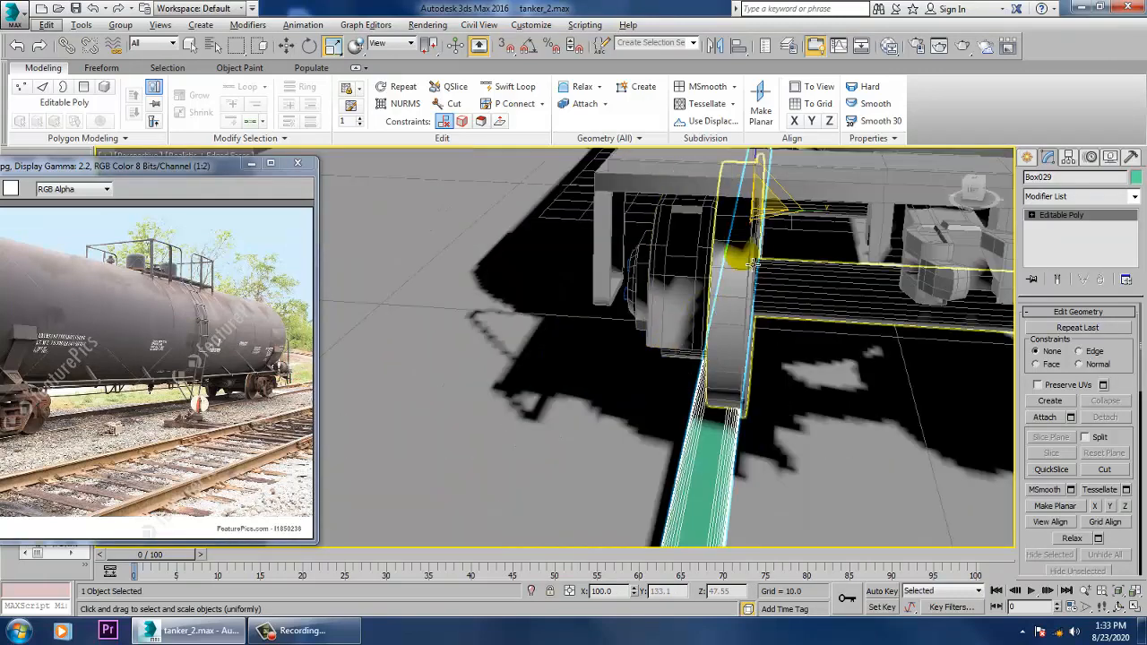
left_click_drag(805, 204, 800, 221)
- Move the rail sideways to Y 18.67 to line it up under the wheels
scroll(582, 454, "down", 4)
middle_click_drag(699, 497, 697, 469, "alt")
key("w")
middle_click_drag(684, 343, 702, 307, "alt")
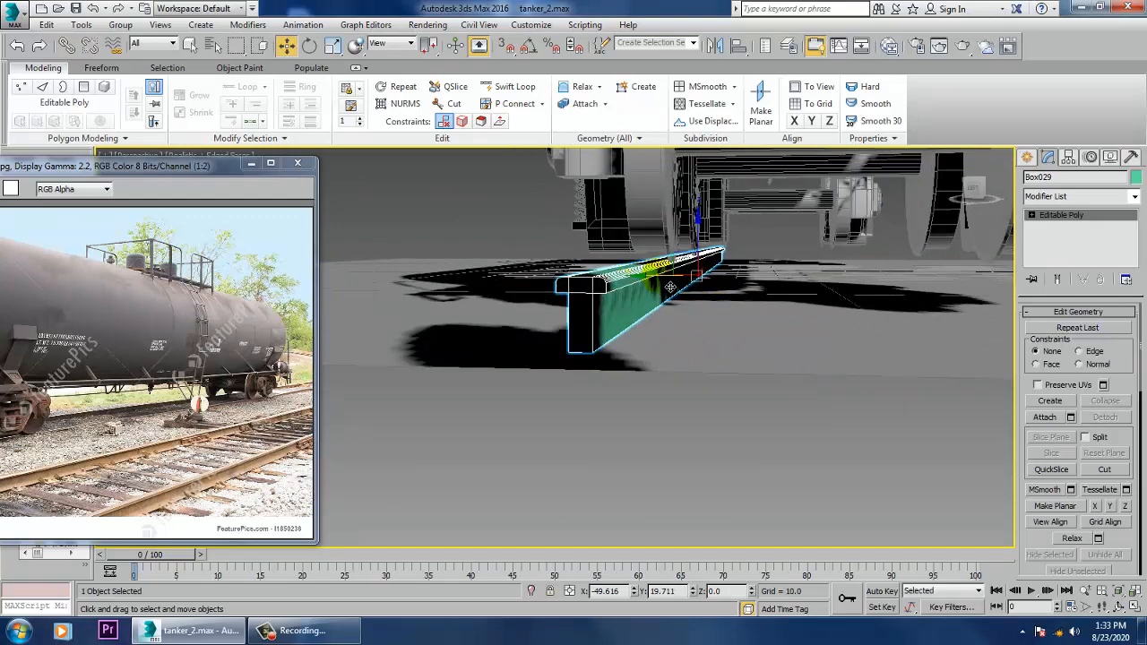
left_click_drag(672, 287, 674, 285)
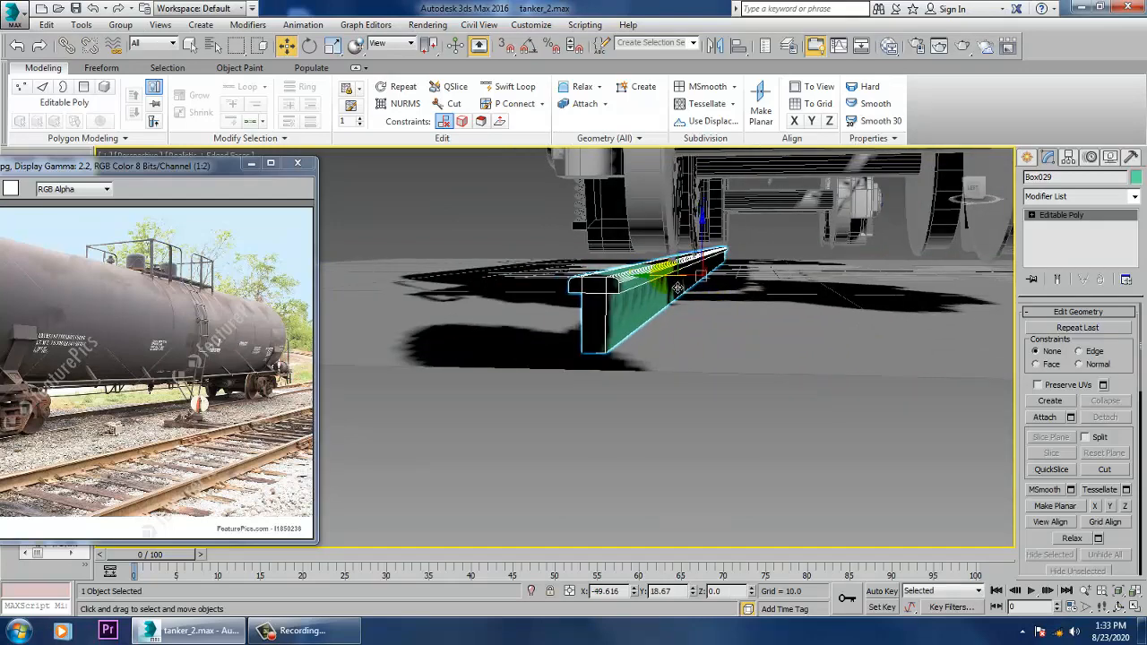
- Clone the rail across to the wheels on the opposite side, at Y -22.975
scroll(668, 300, "down", 5)
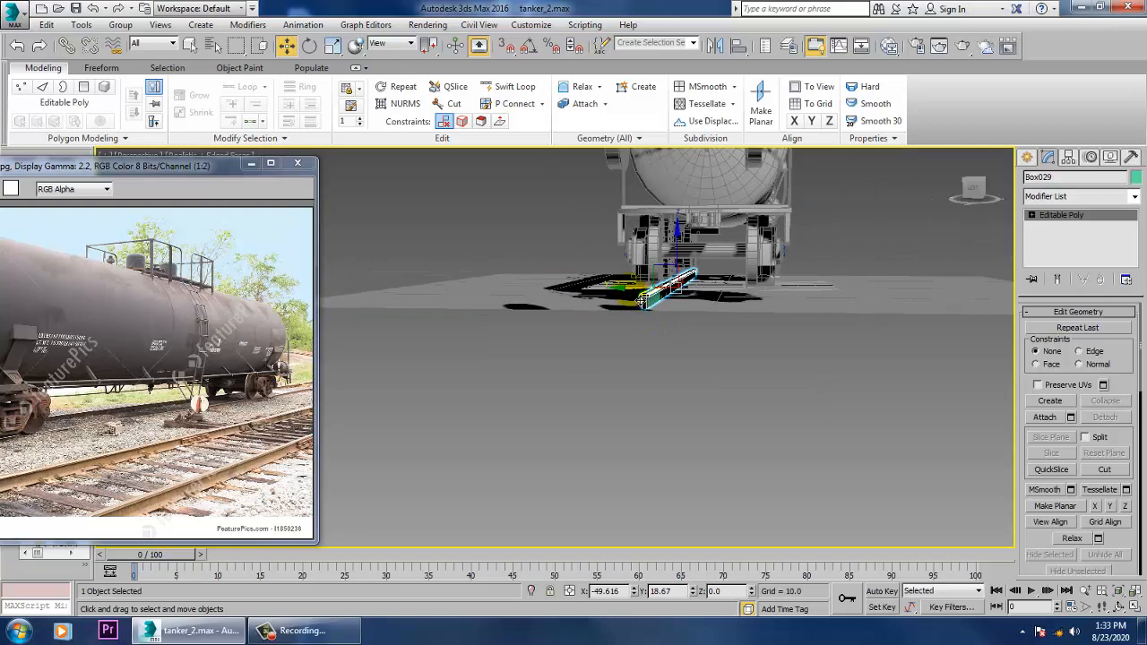
mouse_move(643, 301)
left_mouse_down()
mouse_move(720, 309)
mouse_move(691, 305)
left_mouse_up()
left_click(582, 373)
scroll(670, 332, "up", 5)
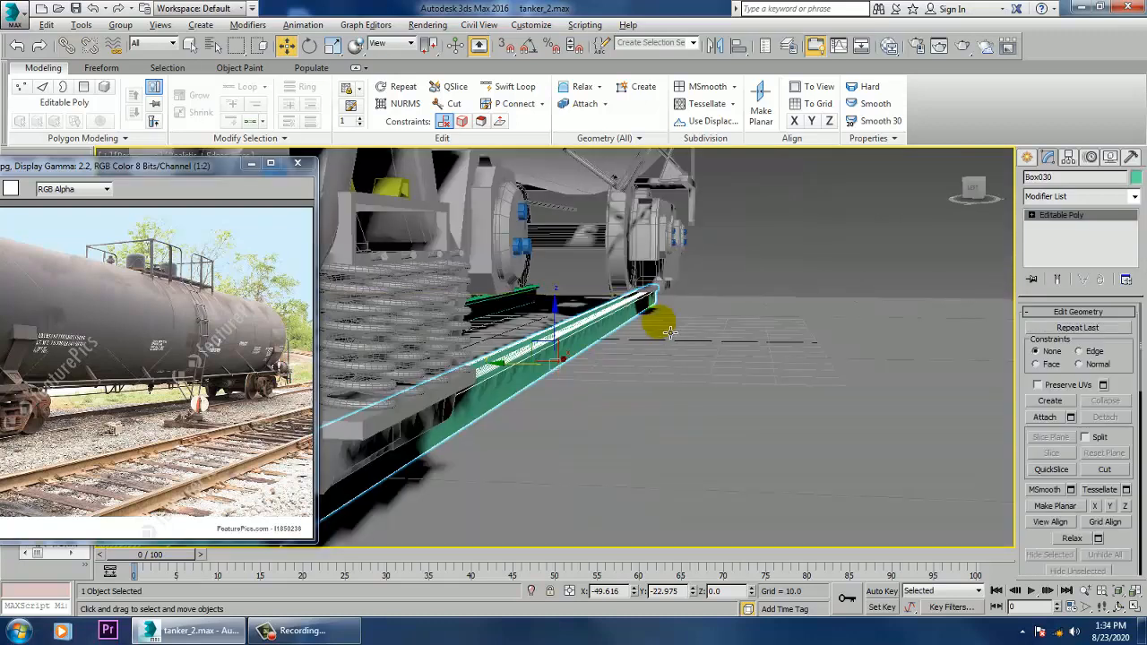
middle_click_drag(670, 333, 691, 303, "alt")
- Select all the tanker car's parts in the front view and lower them slightly onto the rails
key("alt+w")
middle_click(788, 312)
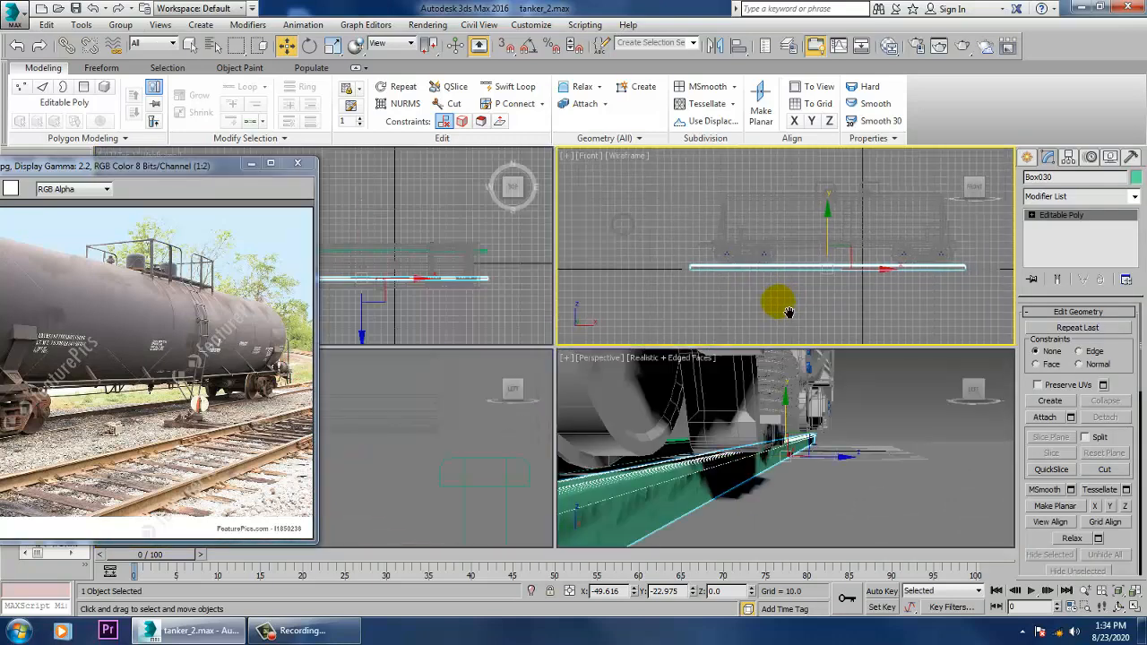
key("alt+w")
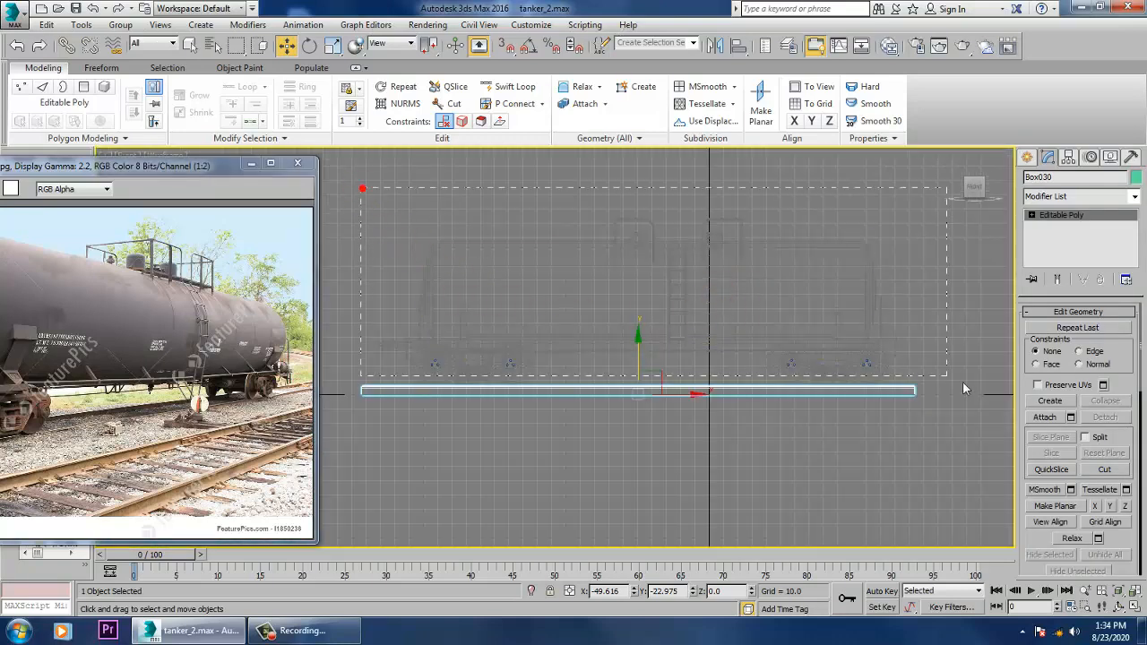
left_click_drag(978, 395, 909, 374)
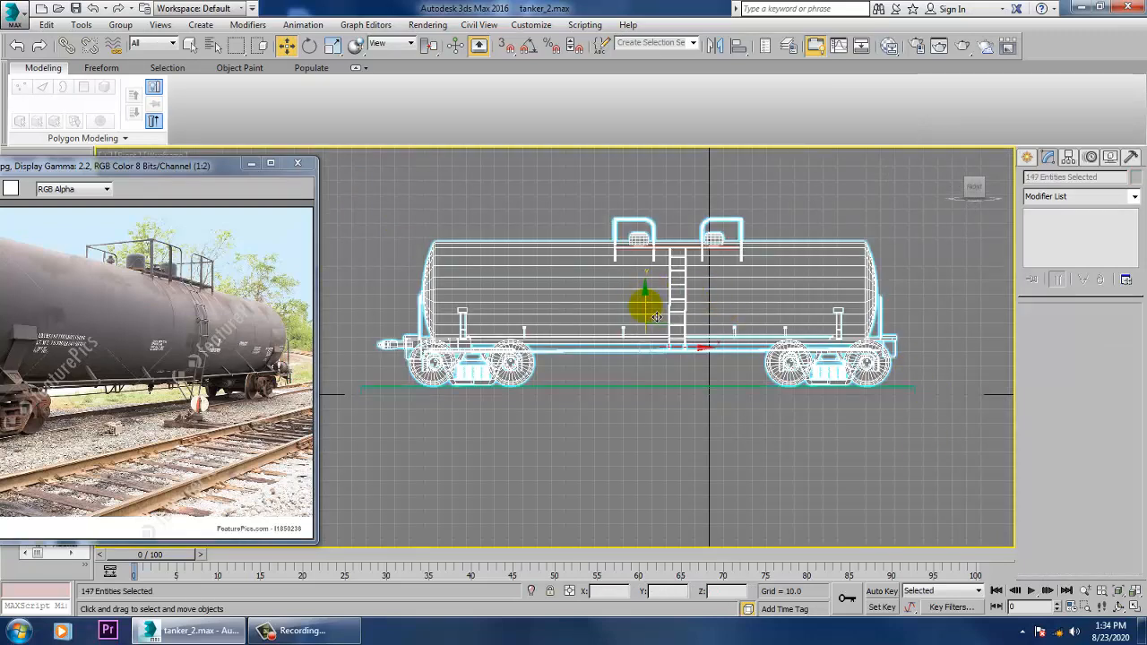
left_click_drag(657, 318, 657, 319)
key("alt+w")
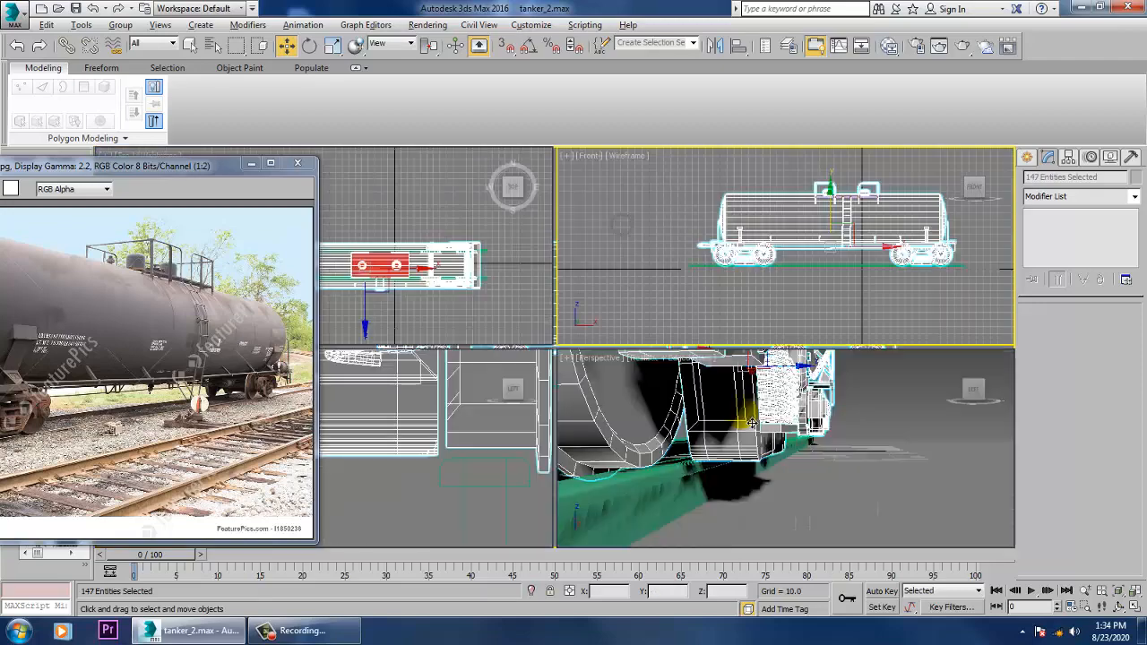
- Create a flat tie box across both rails near the car's end, about 116 long, 8.9 wide and 1.8 high
right_click(735, 426)
key("z")
key("alt+w")
middle_click_drag(717, 438, 819, 396, "alt")
scroll(733, 411, "up", 3)
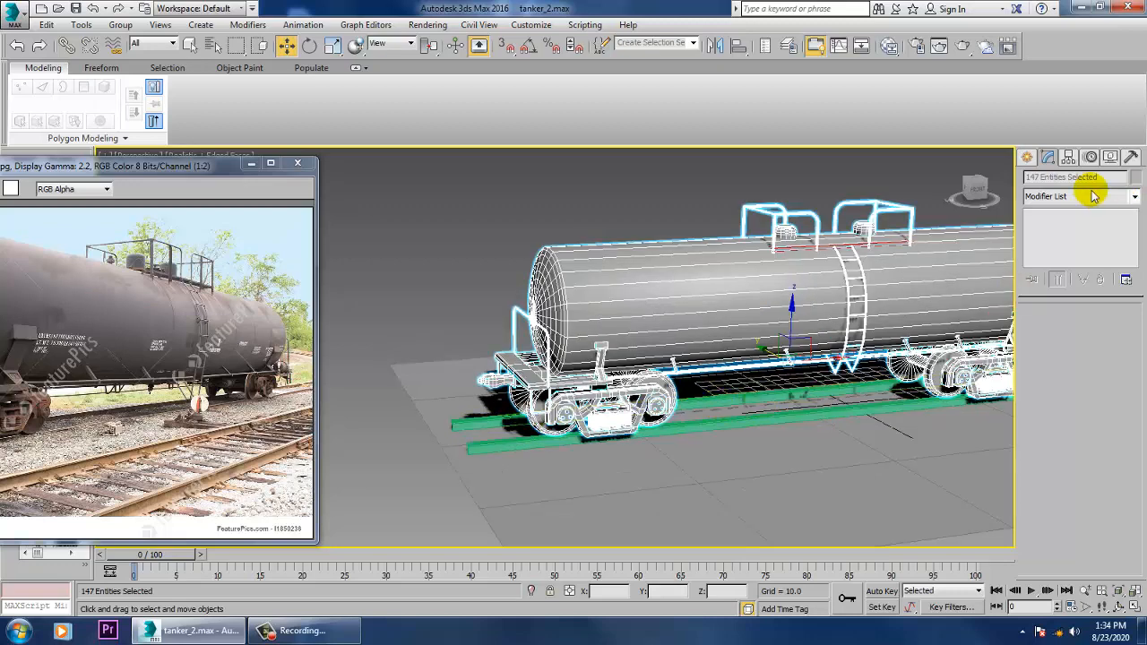
left_click(1027, 156)
left_click(1053, 248)
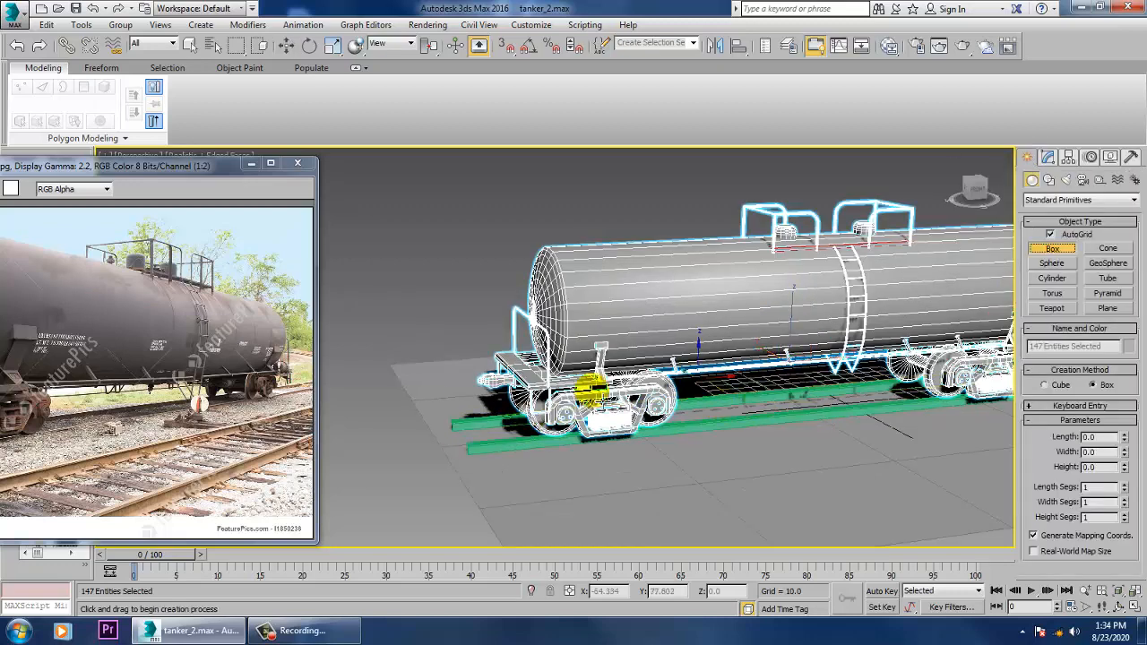
left_click_drag(465, 405, 516, 482)
left_click(513, 467)
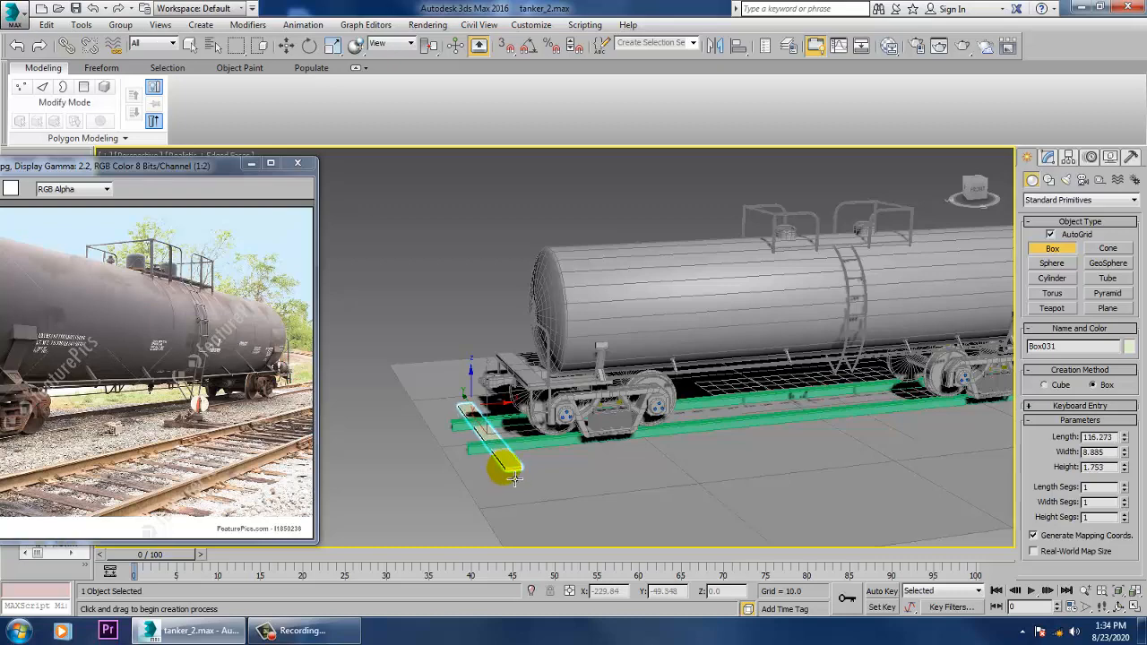
left_click(514, 480)
- Scale the tie shorter along its length and centre it across the two rails at Y -1.095
key("w")
middle_click_drag(514, 479, 639, 389, "alt")
key("z")
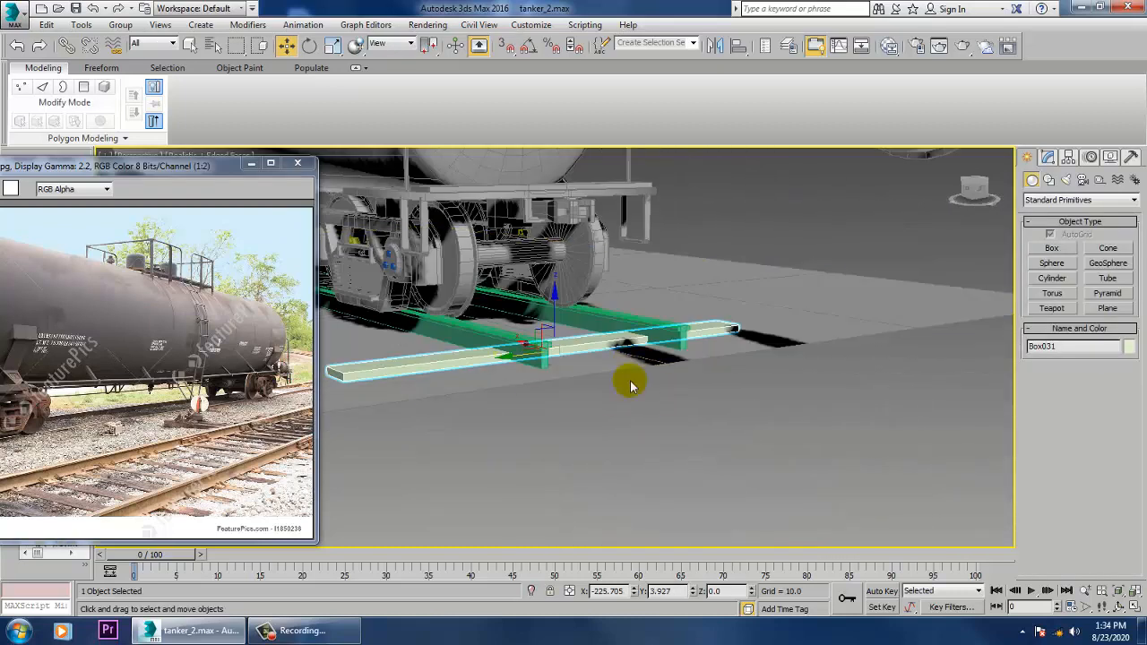
middle_click_drag(603, 482, 517, 373, "alt")
key("r")
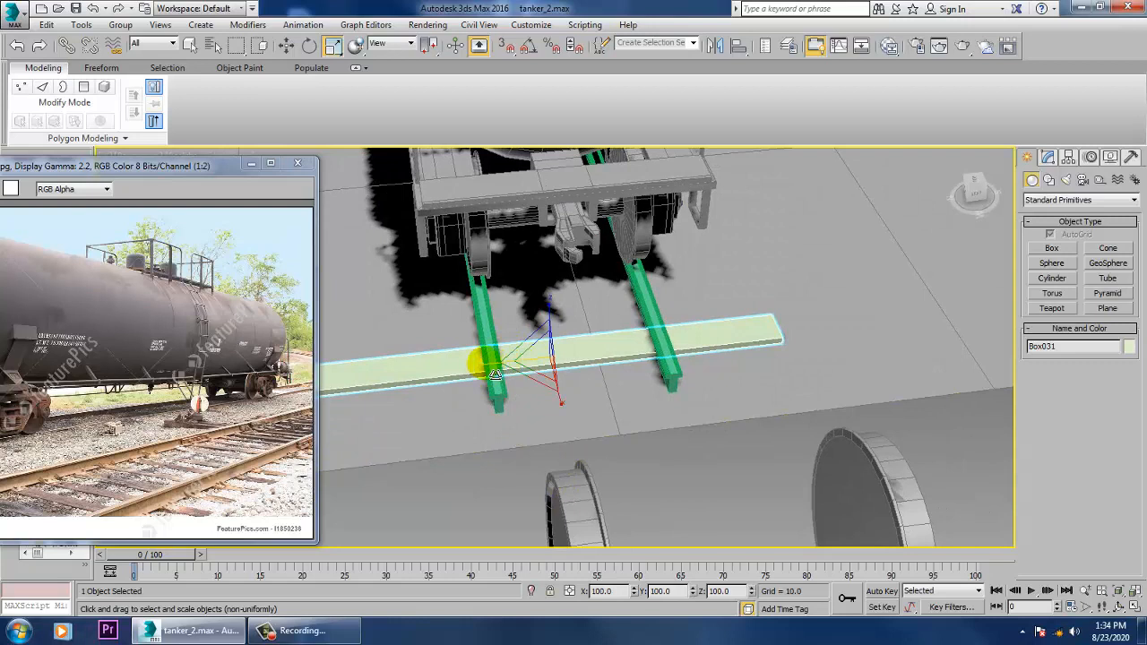
left_click_drag(494, 375, 535, 368)
key("w")
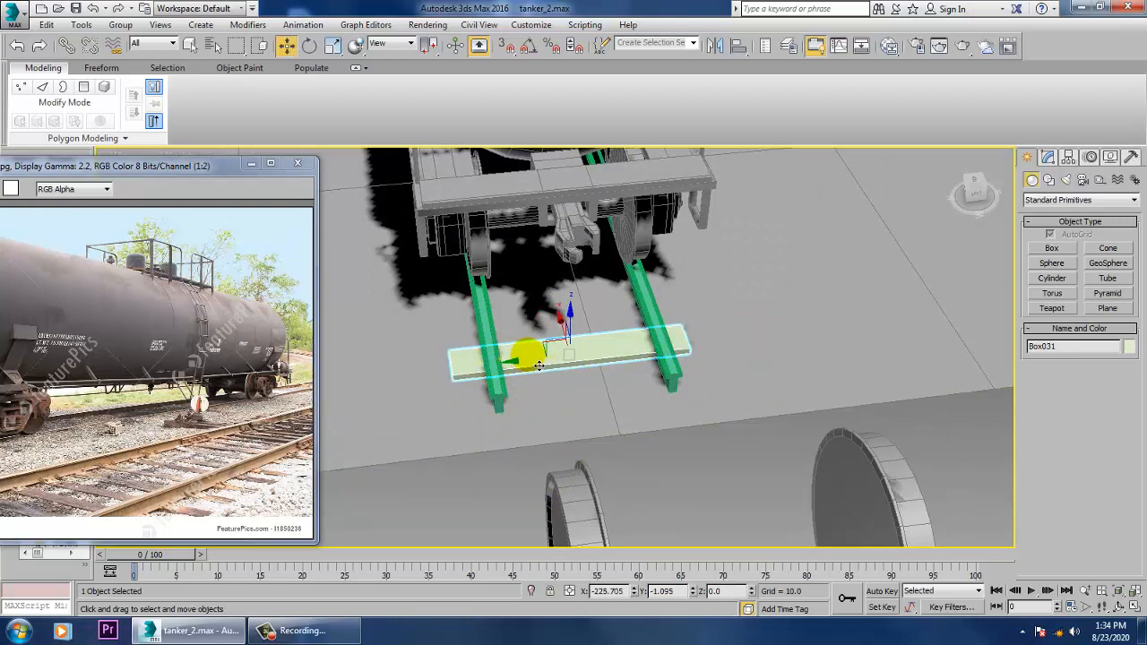
- Examine the tie's placement against the rails in the front and perspective views
middle_click_drag(529, 413, 744, 421, "alt")
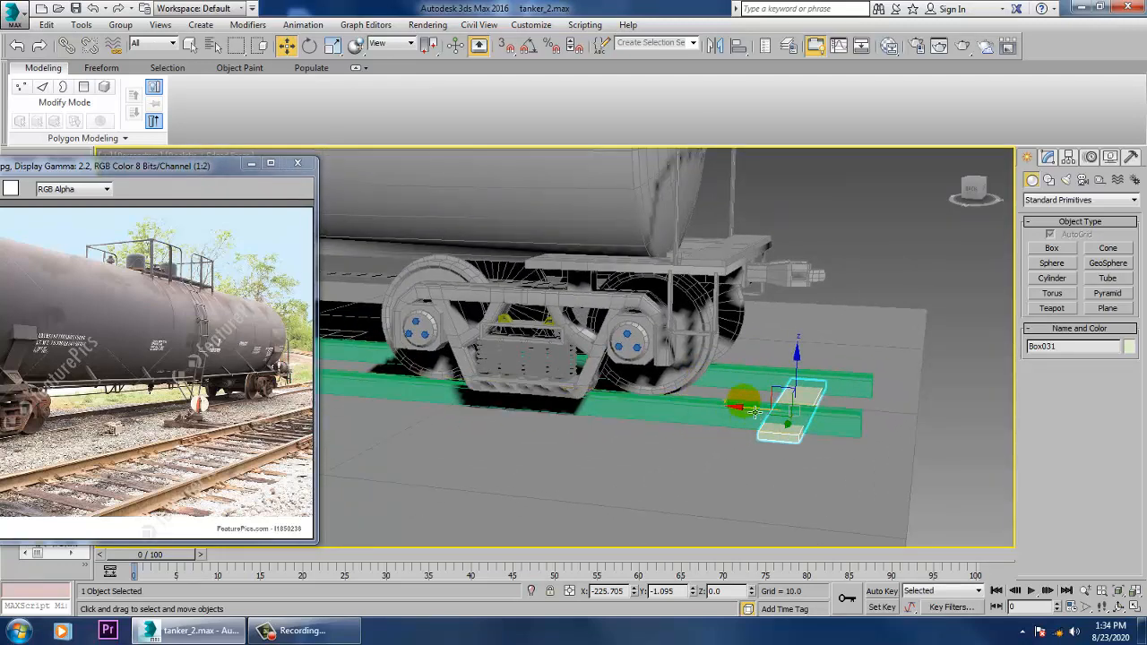
key("alt+w")
key("alt+w")
middle_click_drag(715, 298, 1050, 298)
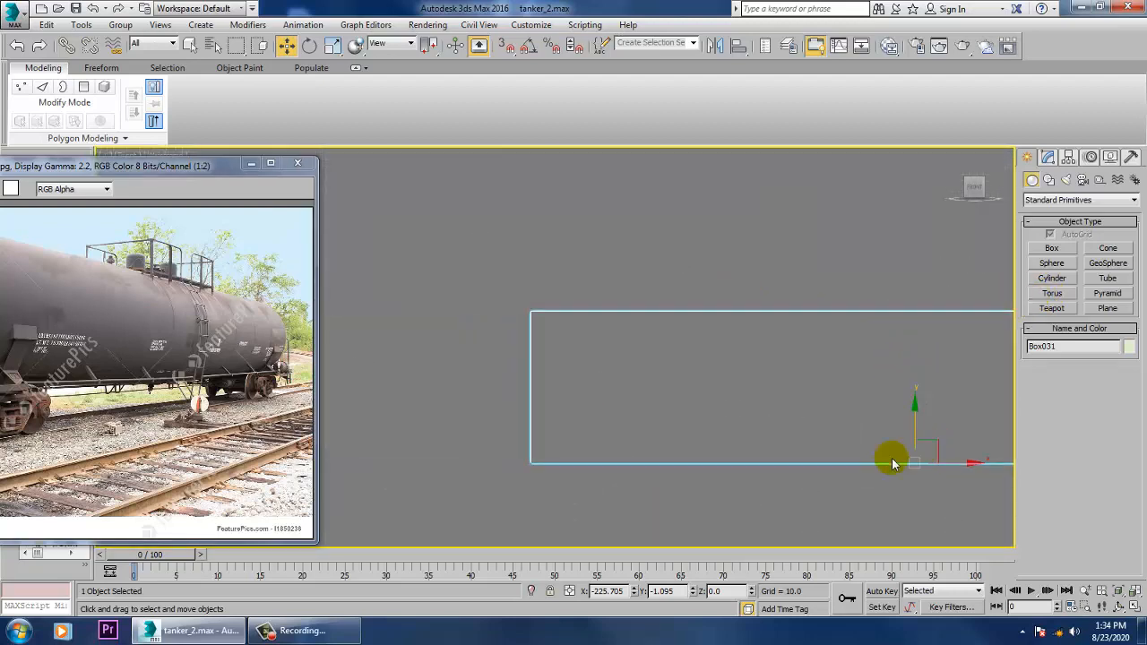
key("alt+w")
middle_click(834, 484)
key("alt+w")
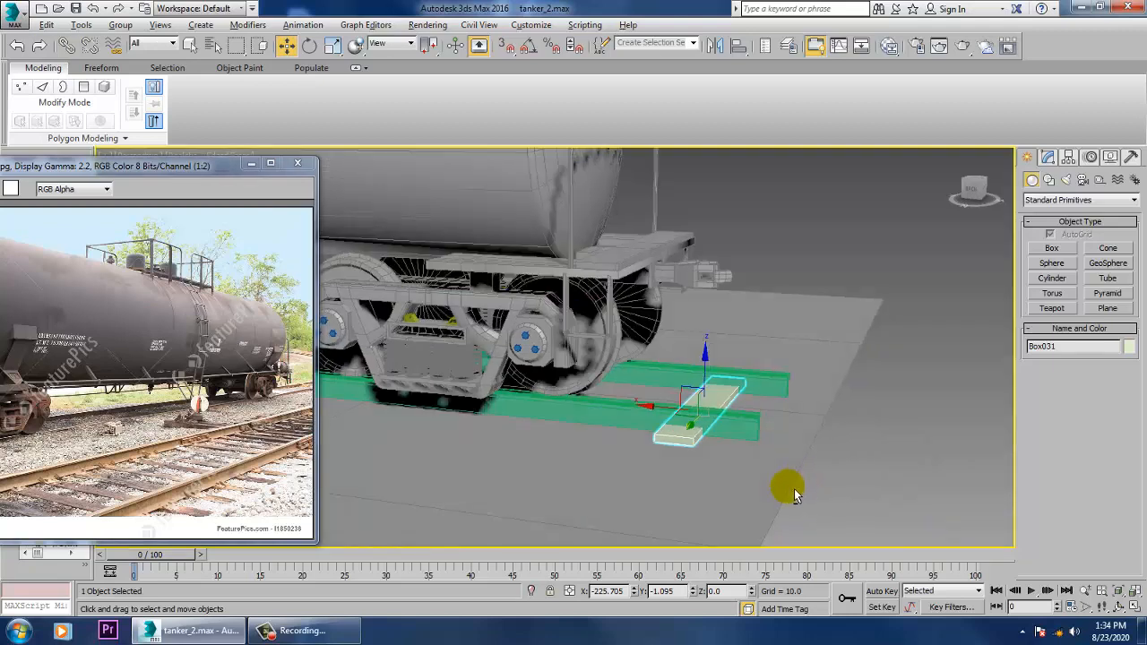
middle_click_drag(788, 548, 805, 462)
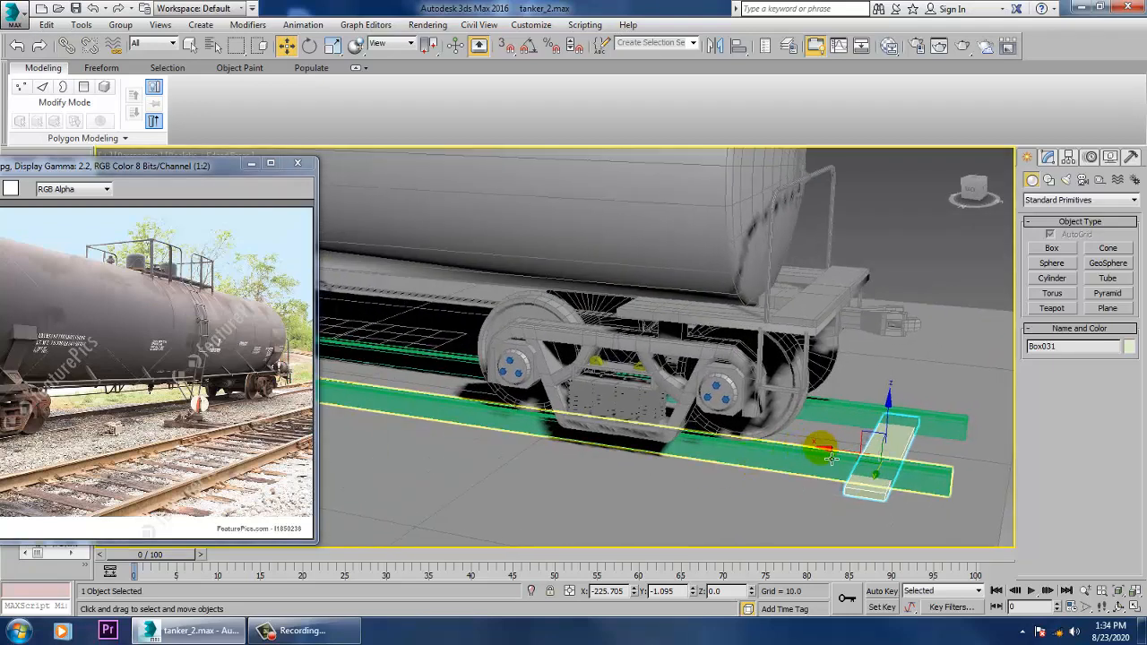
left_click(829, 455)
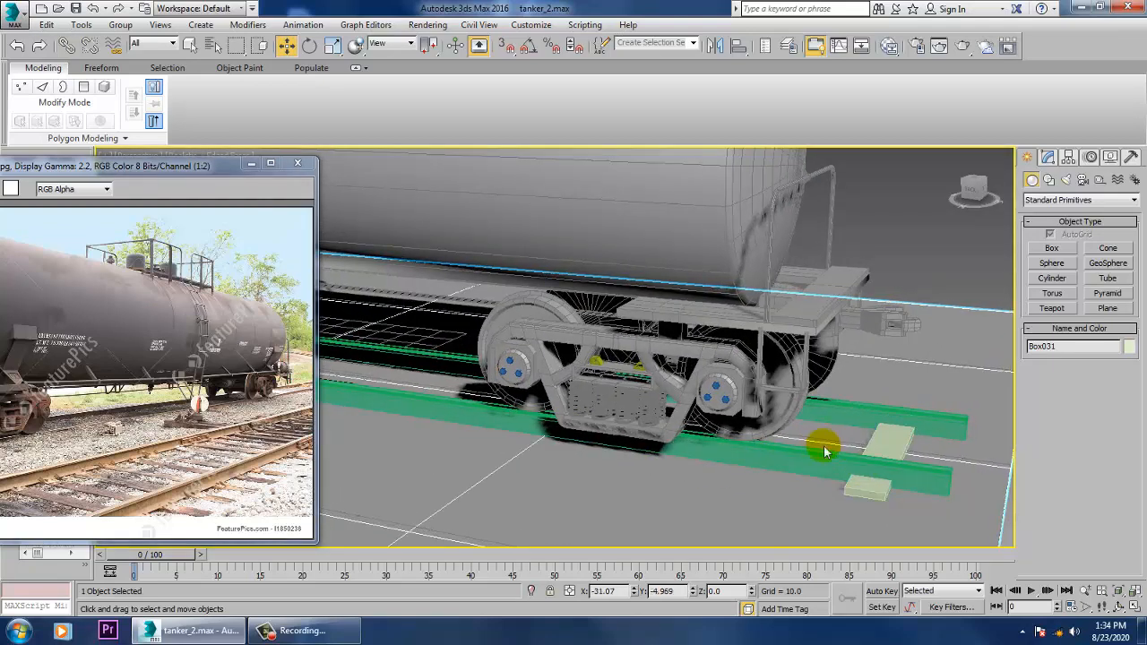
left_click_drag(825, 452, 688, 421, "shift")
left_click(631, 376)
- Clone the tie along the rails as nine independent copies spaced about 27.3 units apart along X
left_click(870, 486)
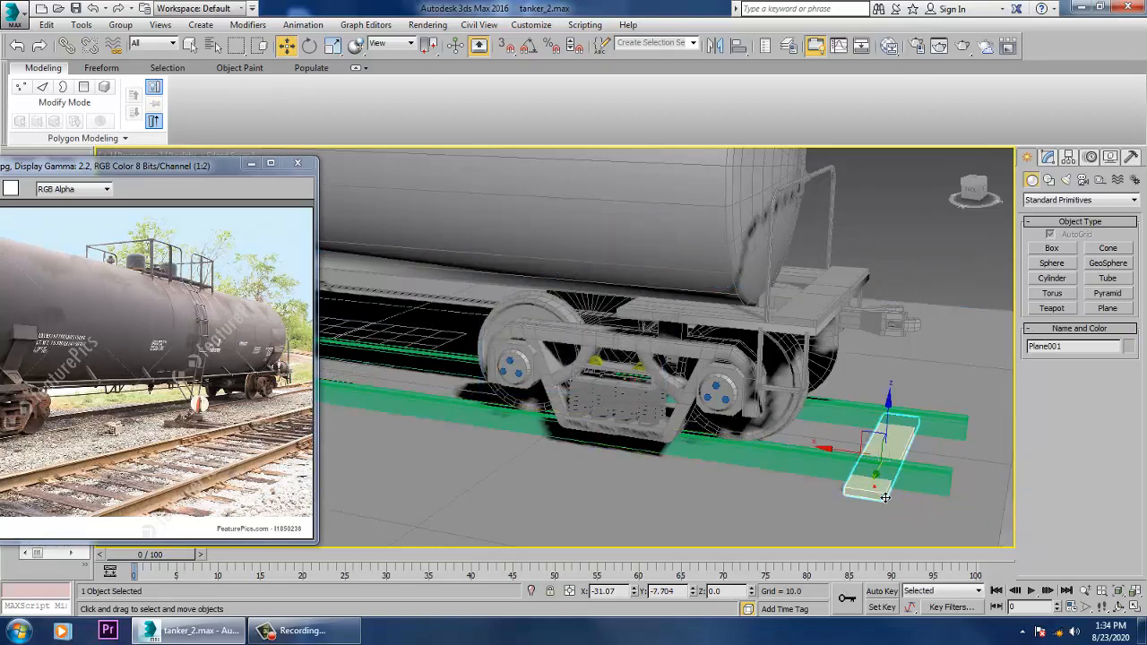
mouse_move(846, 458)
left_mouse_down()
mouse_move(749, 450)
mouse_move(740, 385)
left_mouse_up()
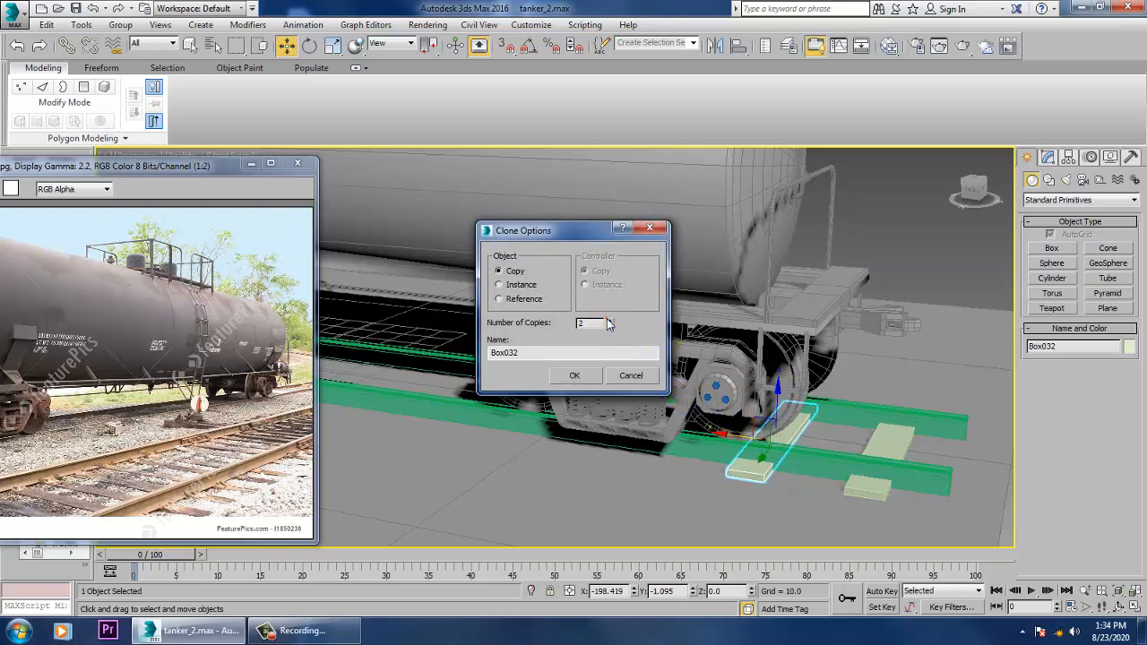
left_click(577, 375)
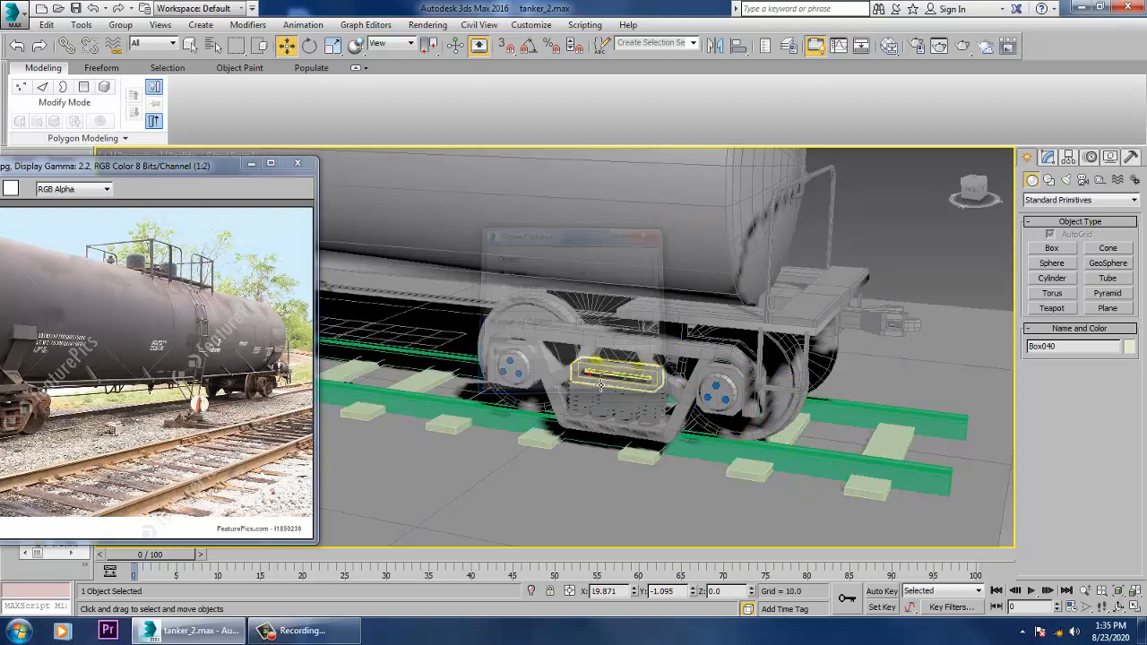
- Extend the row of ties to the track's far end with 4 more copies spaced about 29.7 units apart
scroll(758, 387, "down", 10)
scroll(758, 387, "up", 12)
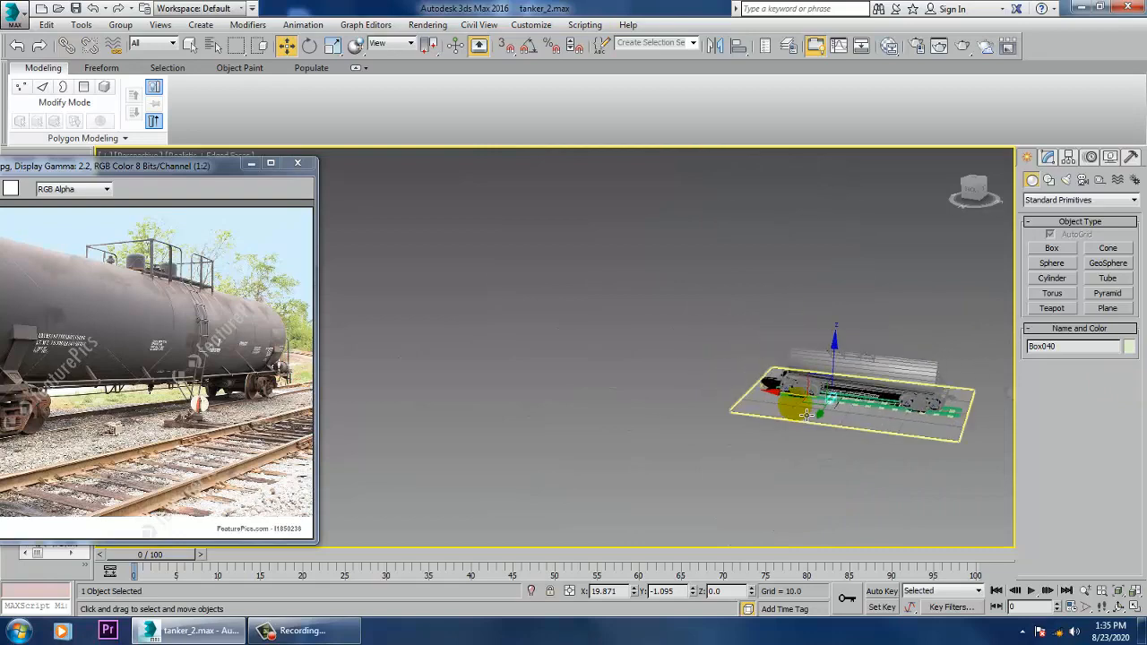
left_click_drag(823, 479, 683, 482)
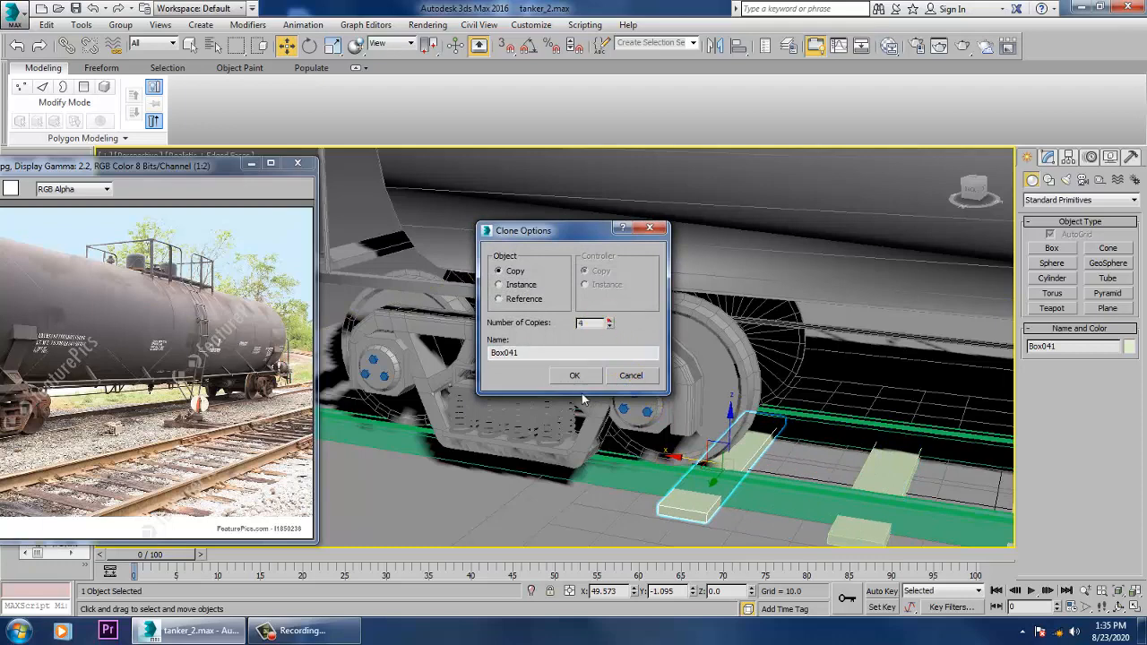
left_click(574, 376)
- Select every object in the scene, including tanker, track and ground, and assign them all the same grey object colour
scroll(722, 425, "down", 6)
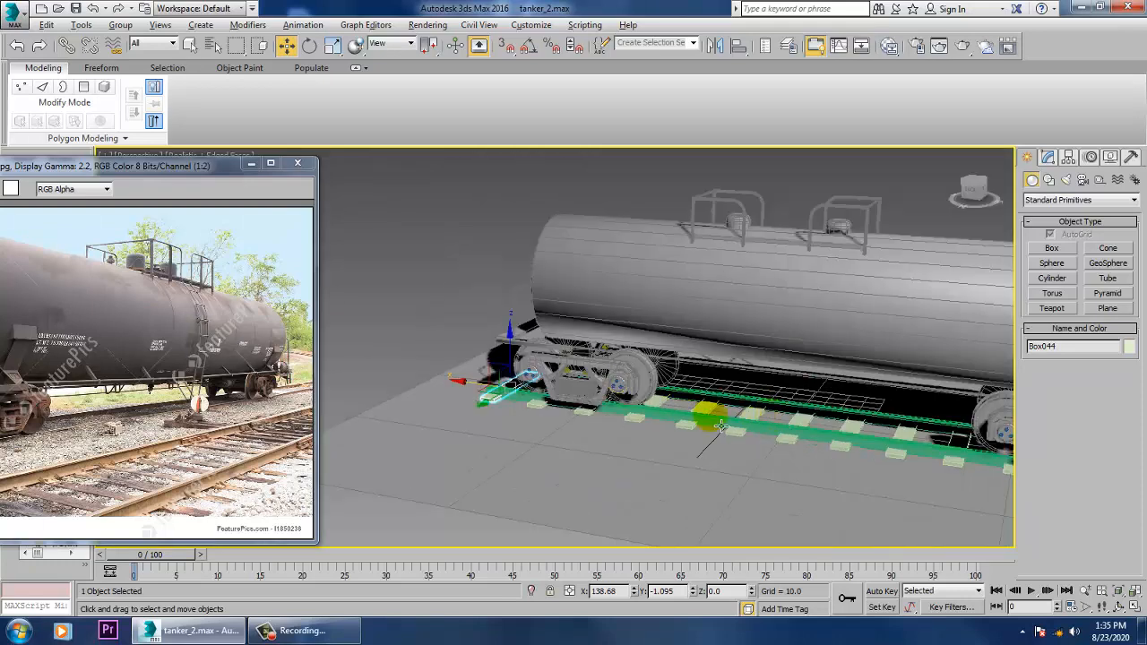
middle_click_drag(721, 424, 556, 408, "alt")
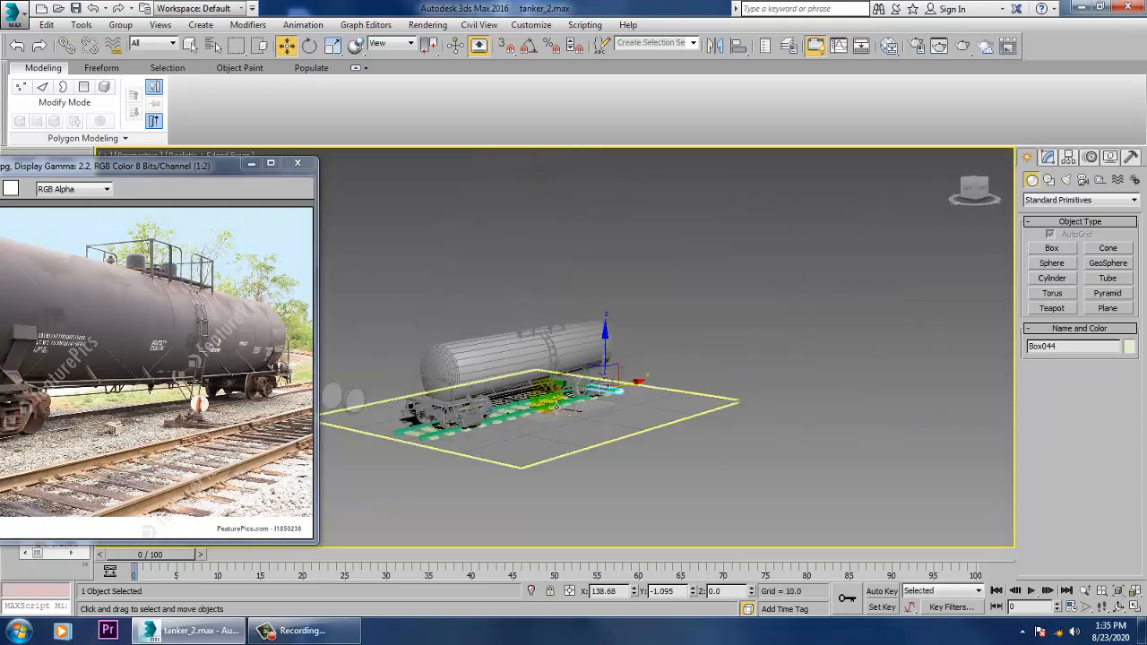
left_click_drag(844, 548, 844, 547)
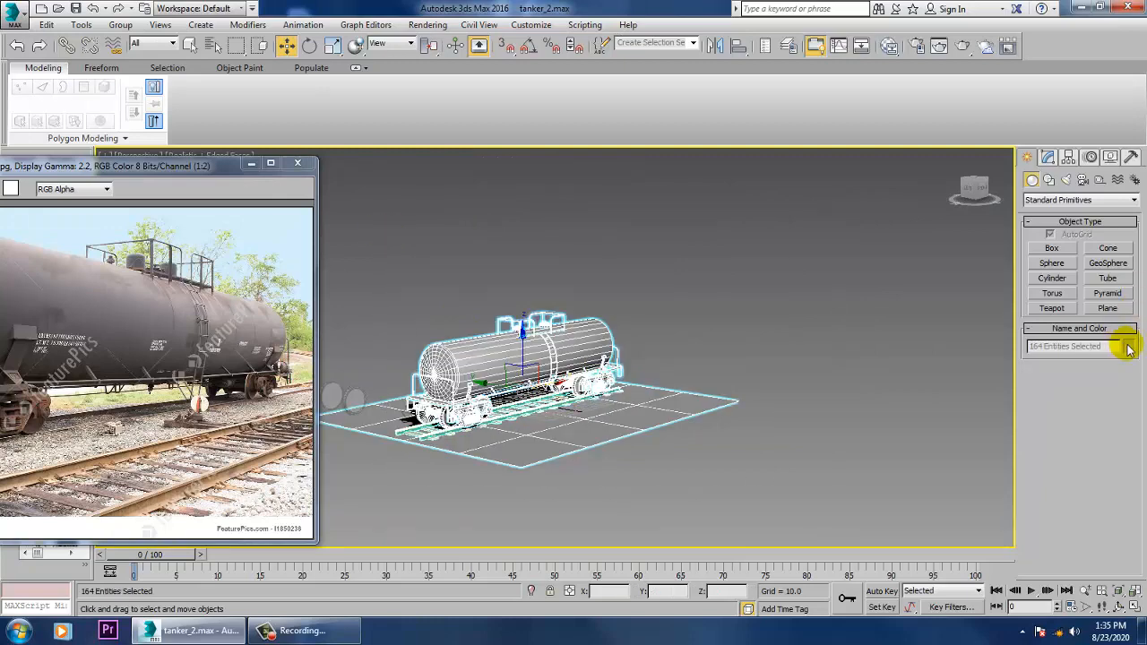
left_click(1128, 347)
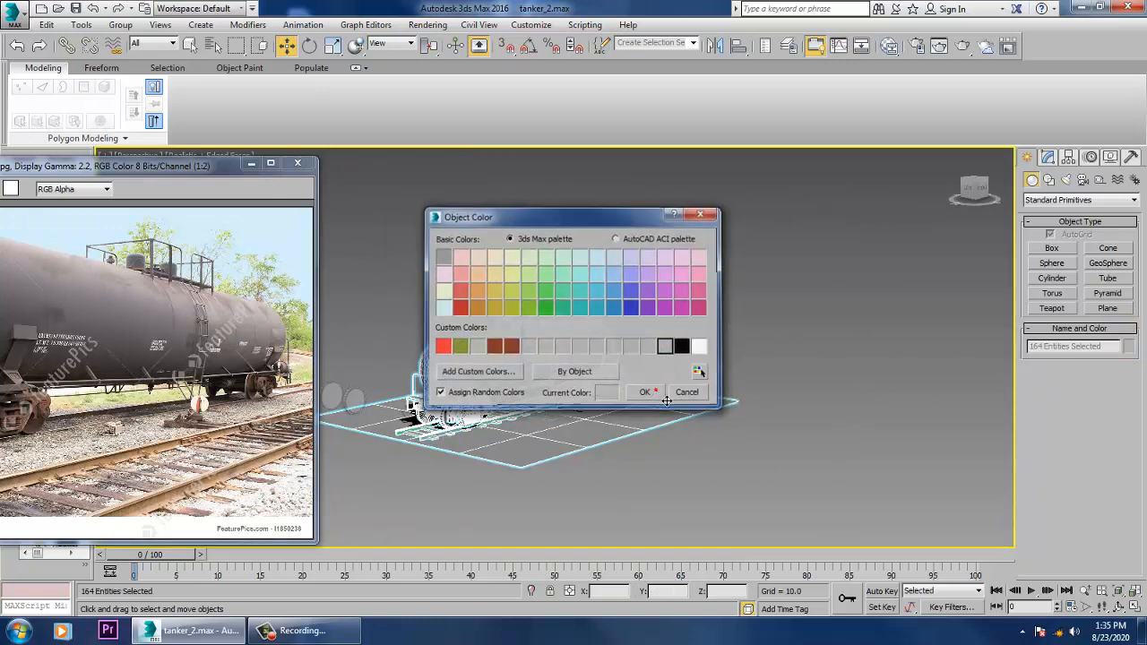
left_click(655, 393)
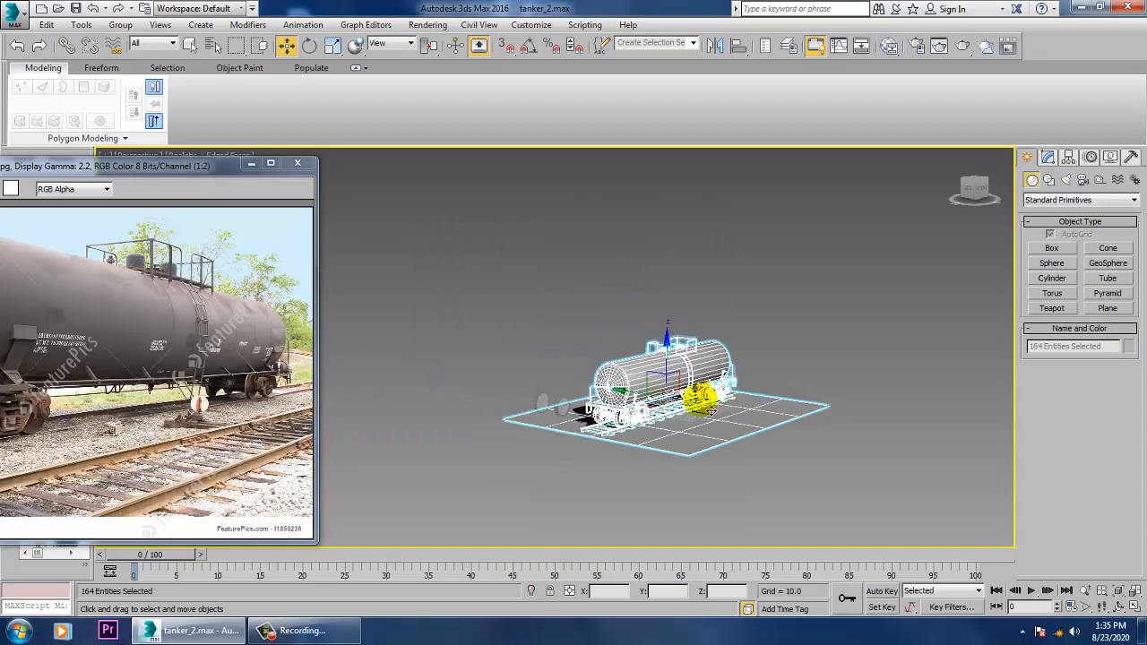
- Check the whole tanker car and track up close with and without edged faces, and save the scene
scroll(681, 394, "up", 6)
scroll(662, 425, "up", 8)
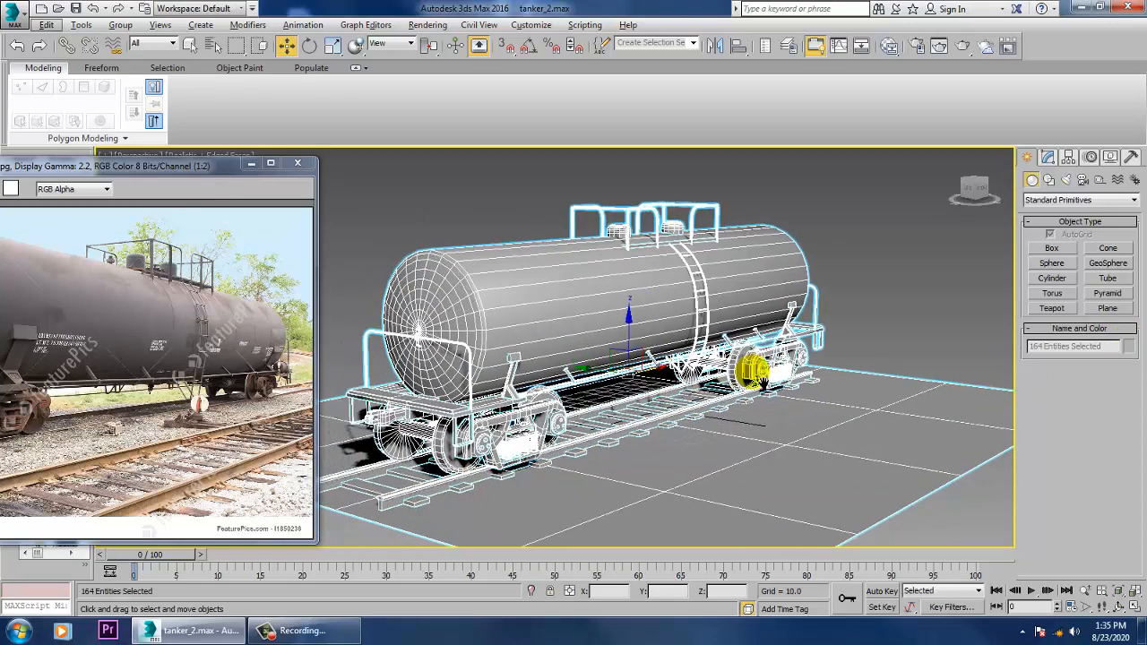
key("z")
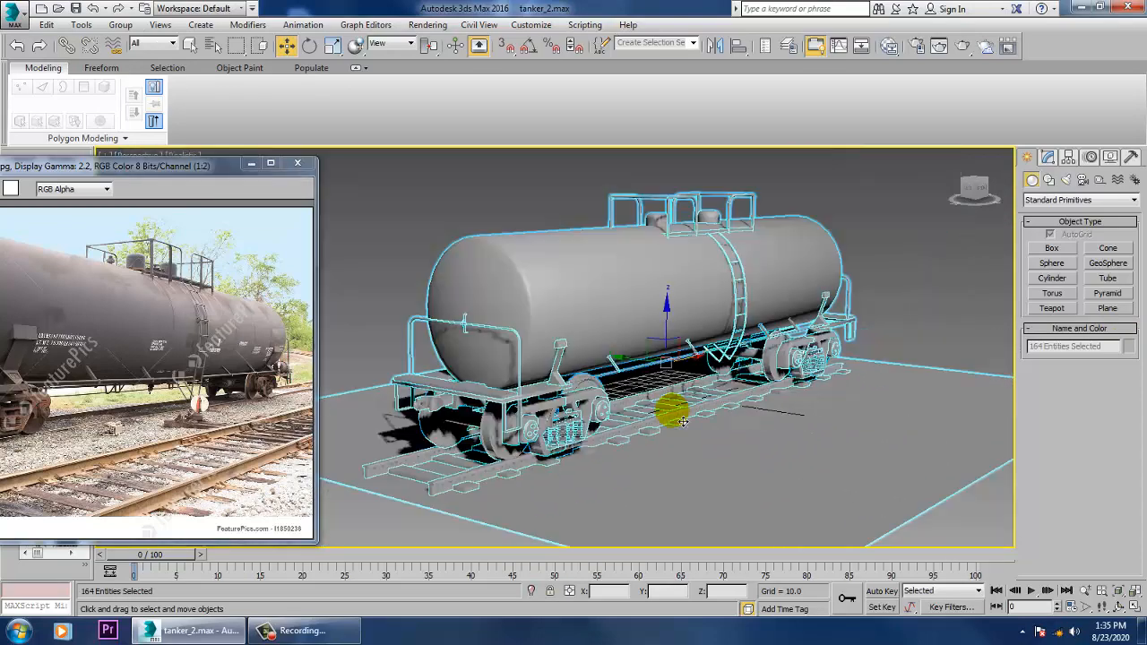
key("F4")
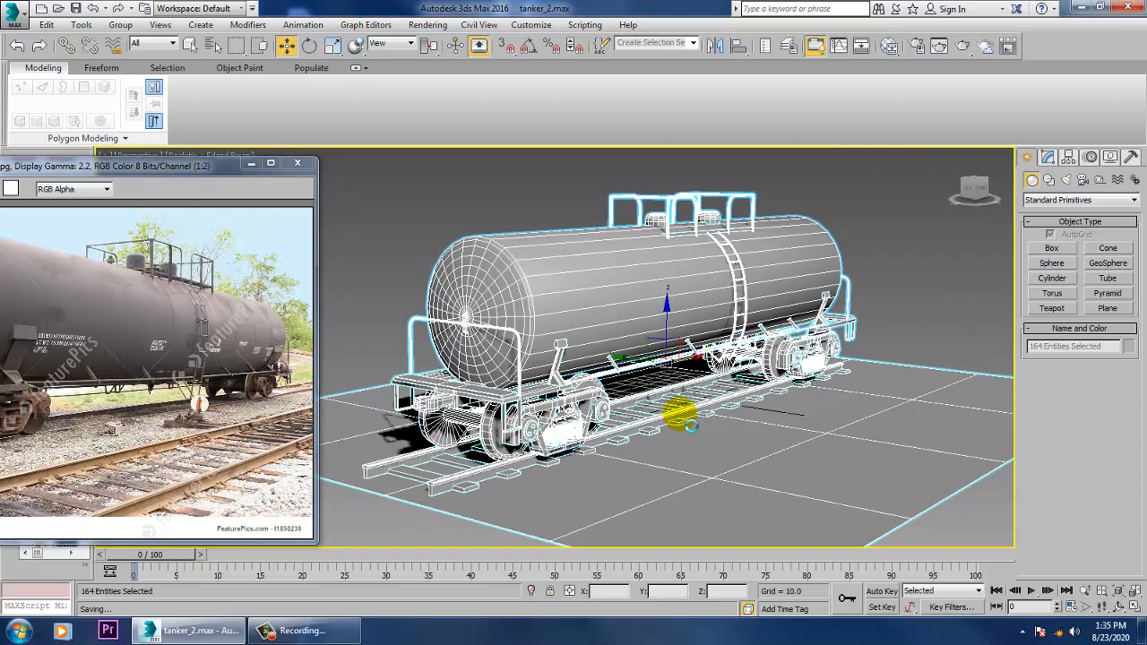